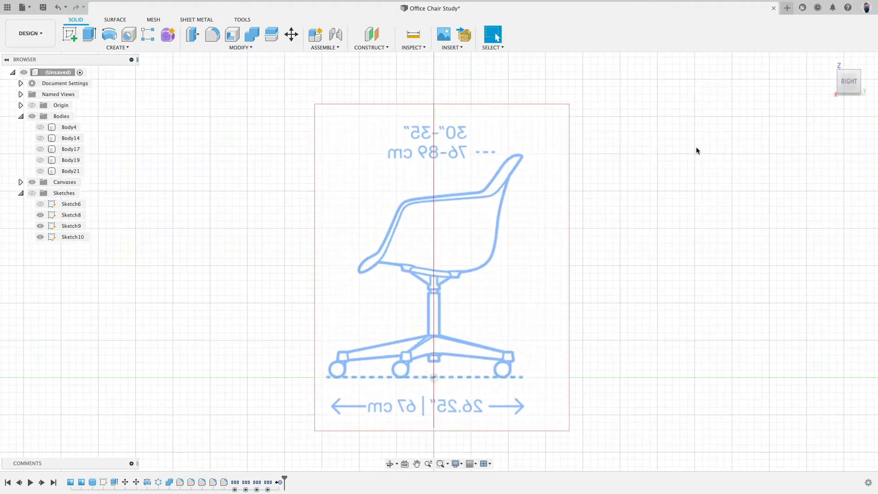
Step: Show the chair base Body4 and hide the canvases to examine the base in 3D
shift+middle_drag(589, 150, 631, 166)
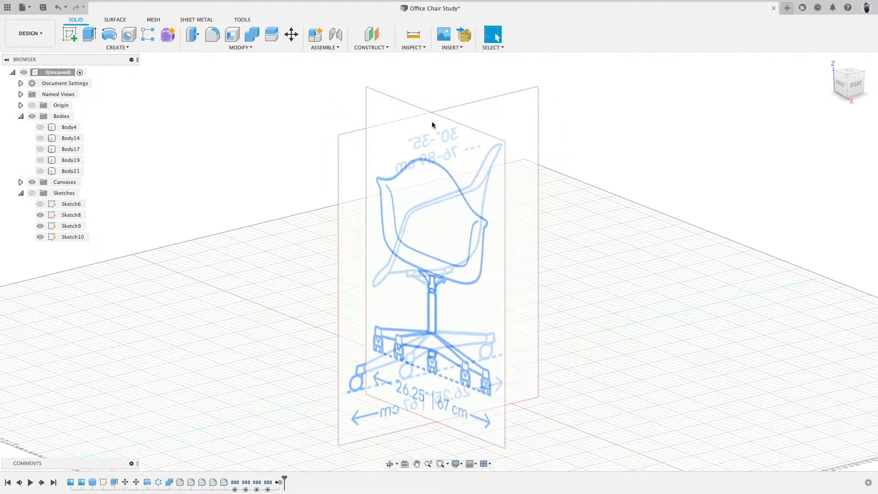
click(41, 127)
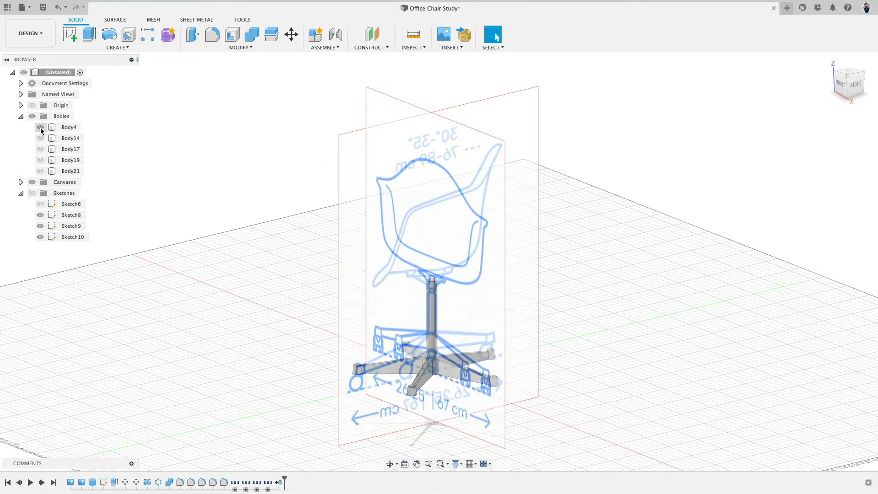
click(32, 182)
shift+middle_drag(206, 215, 180, 215)
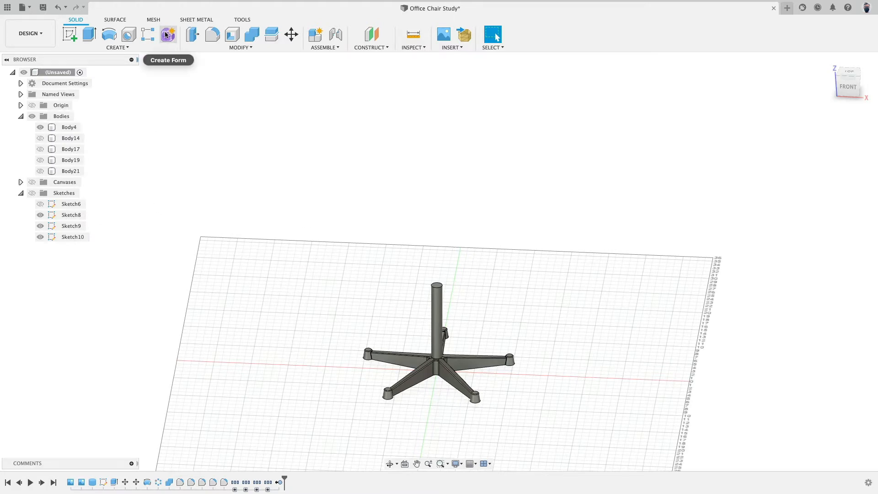
Step: Compare the seat variants Body14, Body17, Body19 and Body21 on the base, showing them one at a time
click(40, 139)
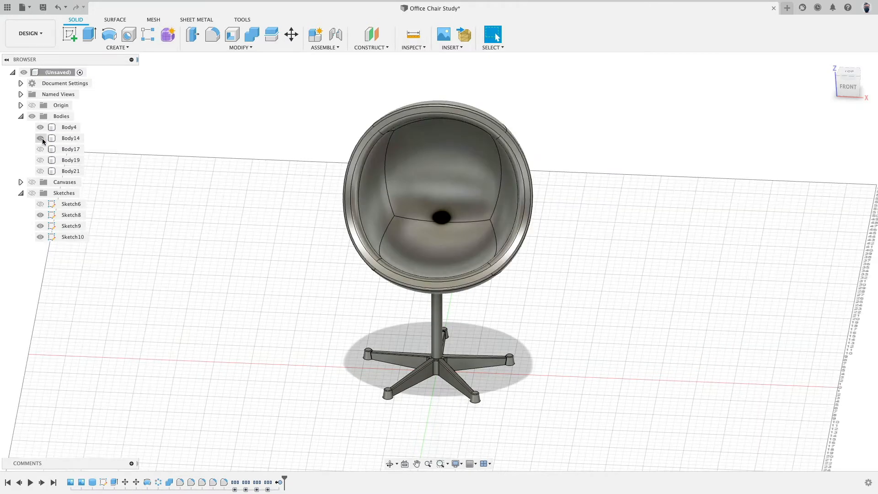
shift+middle_drag(212, 181, 235, 197)
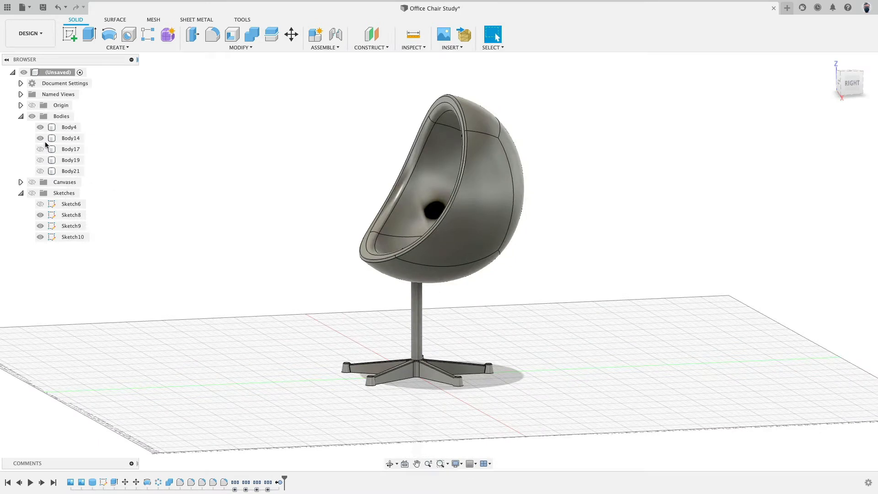
click(41, 138)
click(40, 149)
click(40, 149)
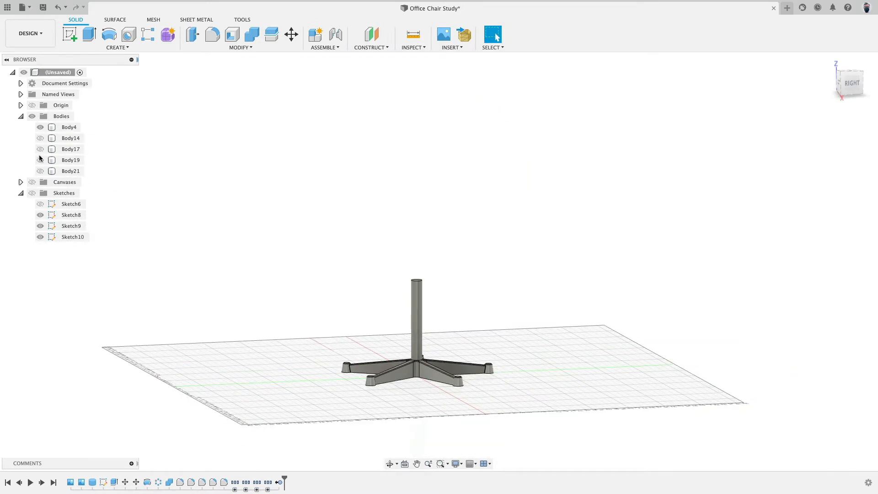
click(41, 160)
shift+middle_drag(241, 195, 172, 198)
click(40, 160)
click(41, 171)
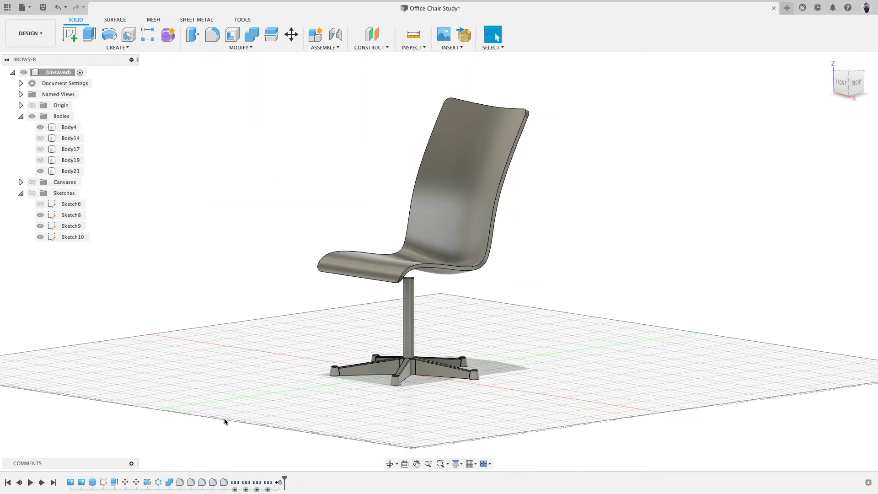
Step: Open the high-back seat's form feature for editing, examine its surface layout from another angle, and finish the form
double_click(269, 482)
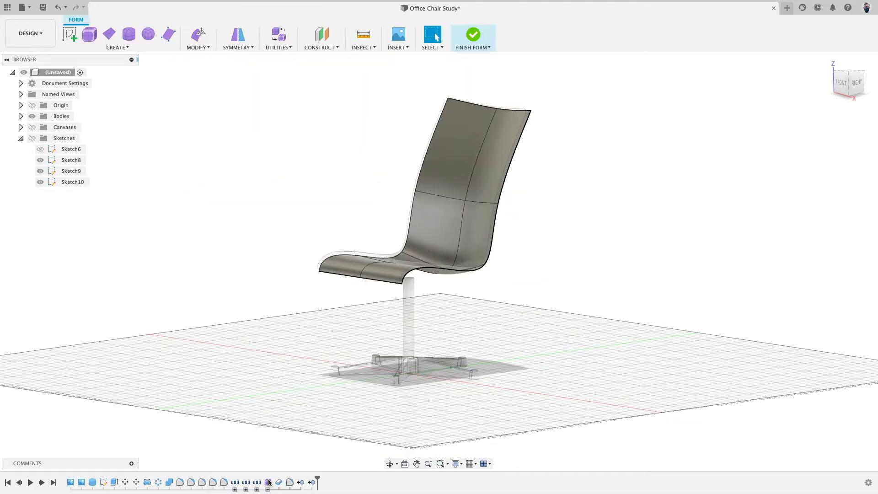
shift+middle_drag(215, 197, 305, 248)
click(471, 37)
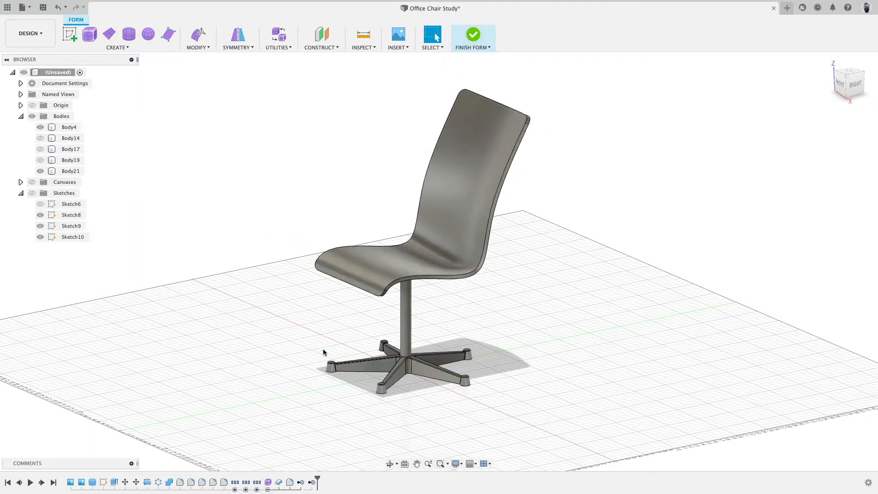
Step: Switch from Body21 to the armchair seat Body19, inspect its form feature in 3D and from the right side, and finish the form
click(40, 160)
click(40, 160)
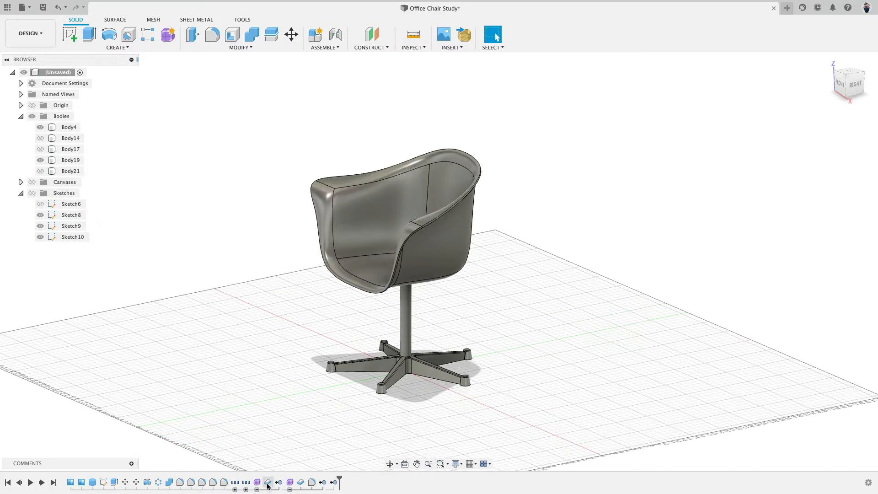
double_click(257, 482)
shift+middle_drag(296, 333, 317, 337)
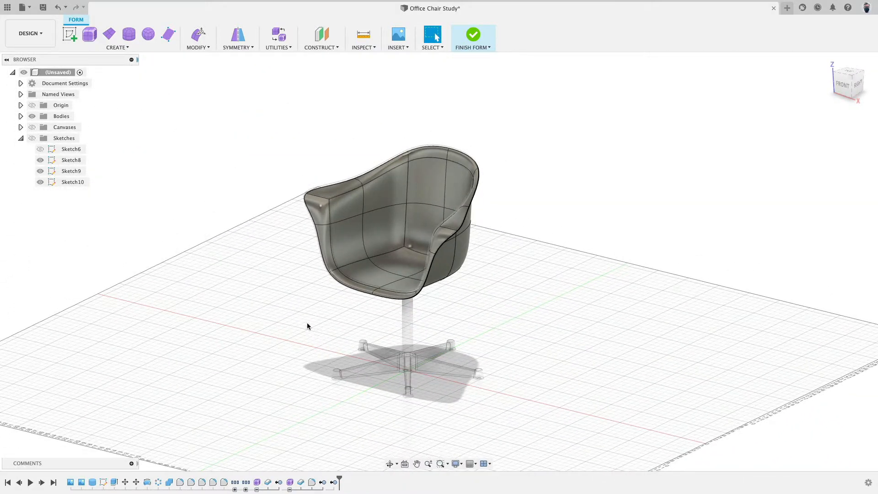
click(857, 84)
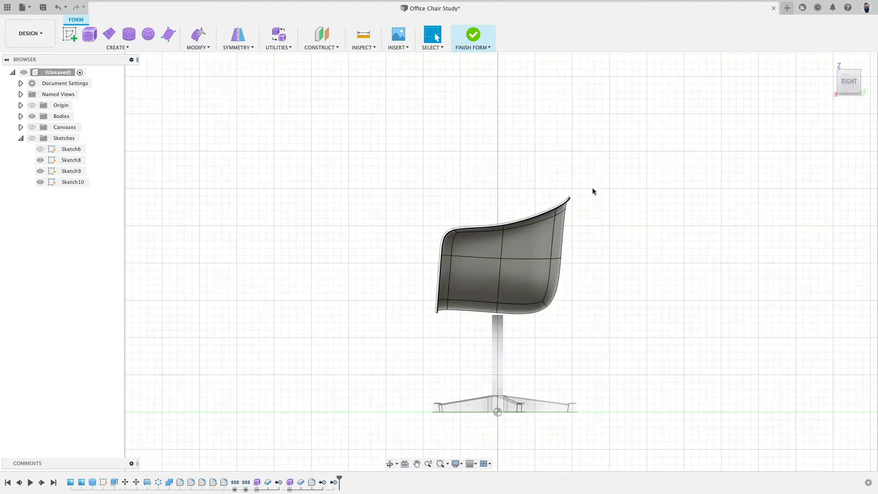
mouse_move(592, 190)
middle_down()
mouse_move(533, 180)
mouse_move(577, 197)
middle_up()
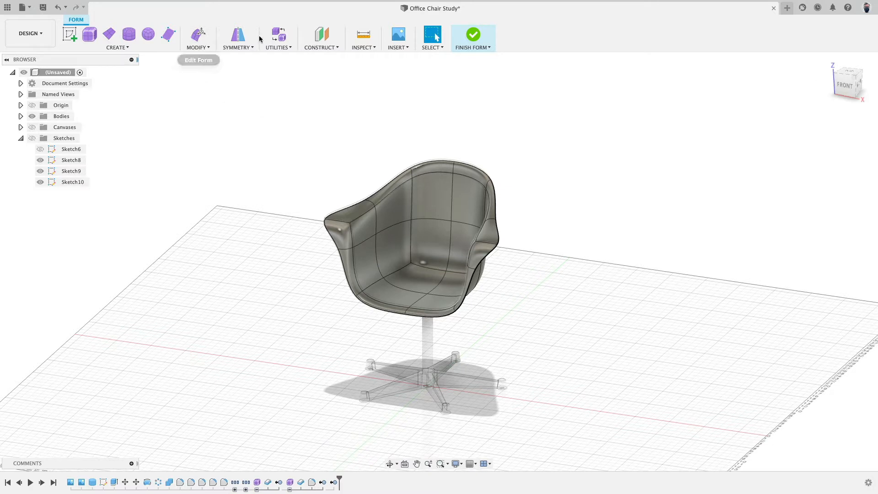
click(473, 38)
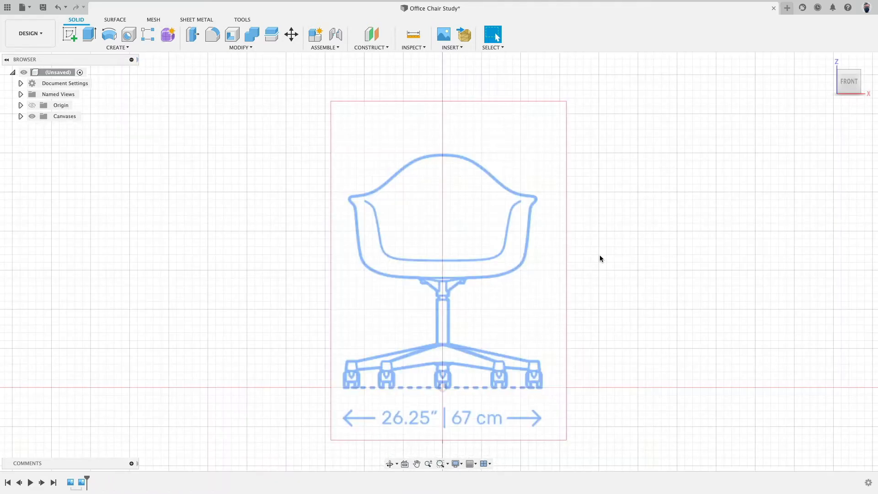
Step: Open the Office Chair Study.f3d file from the Desktop
shift+middle_drag(600, 257, 565, 259)
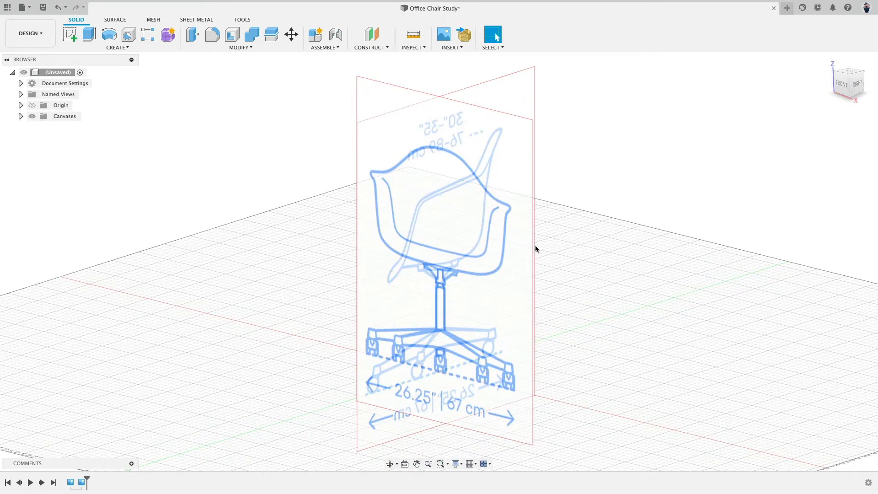
click(27, 9)
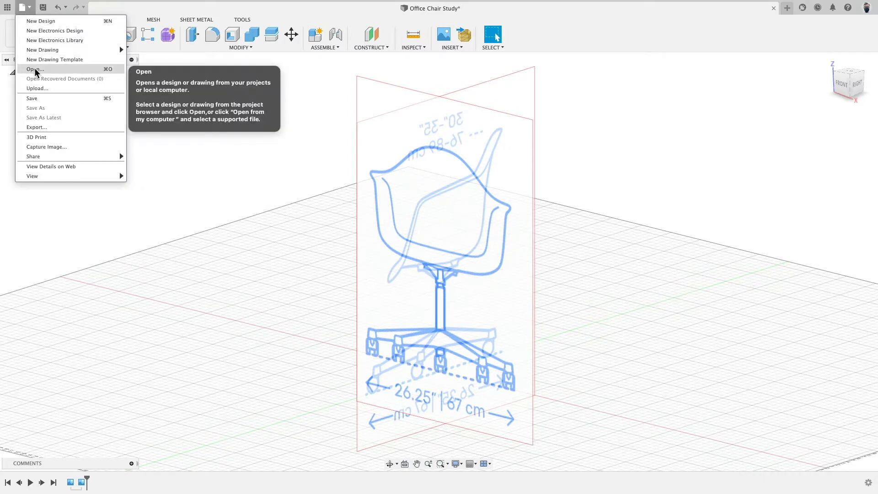
click(35, 70)
click(322, 337)
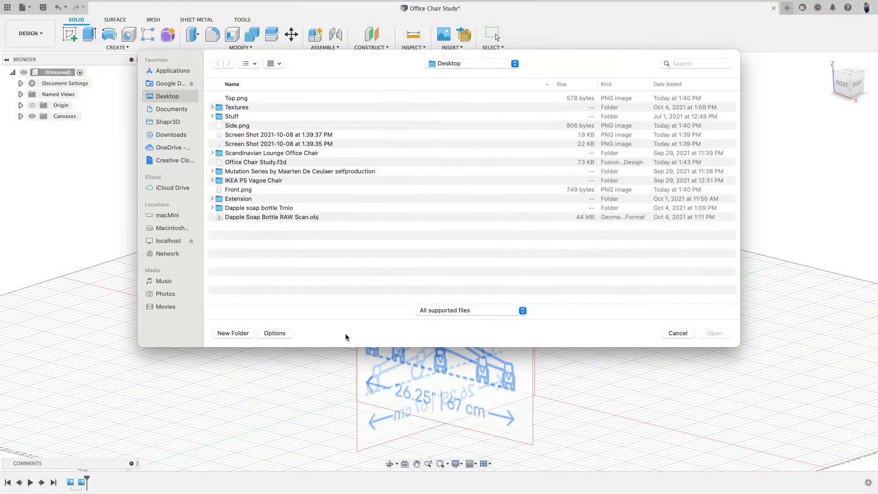
click(255, 163)
click(716, 333)
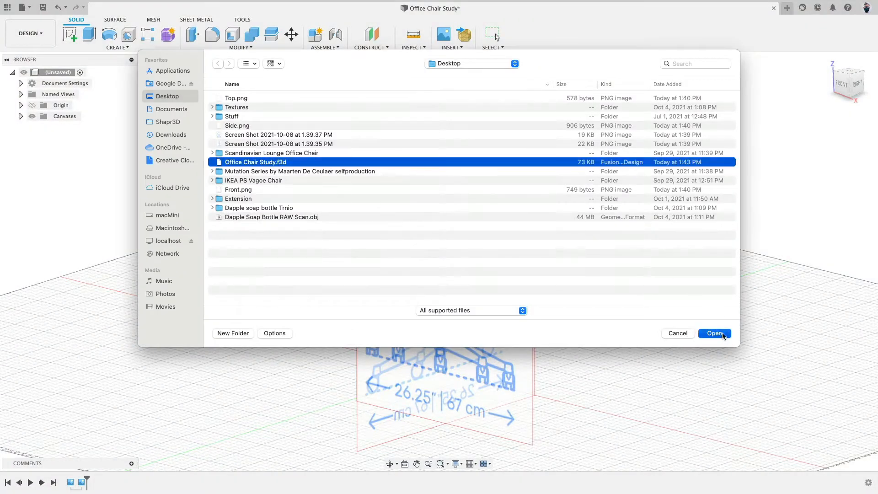
Step: Check the canvases and document units in the opened copy of the design, and close that copy
shift+middle_drag(562, 267, 594, 255)
click(21, 116)
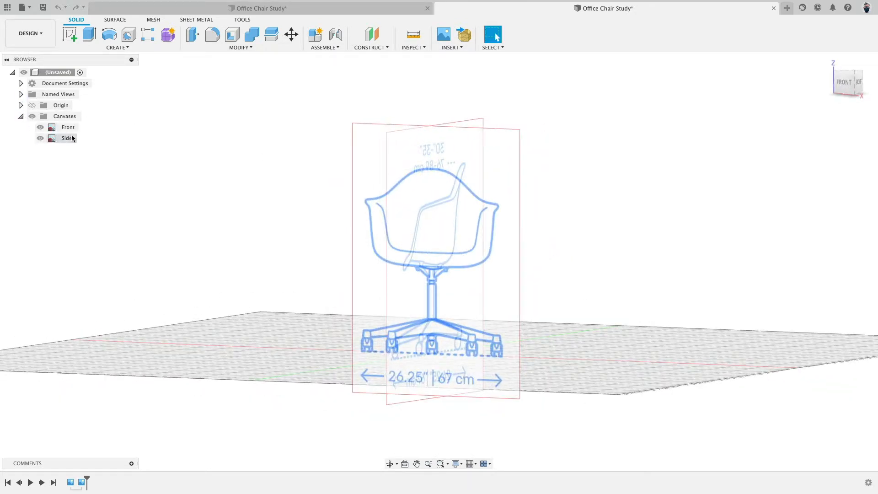
click(20, 83)
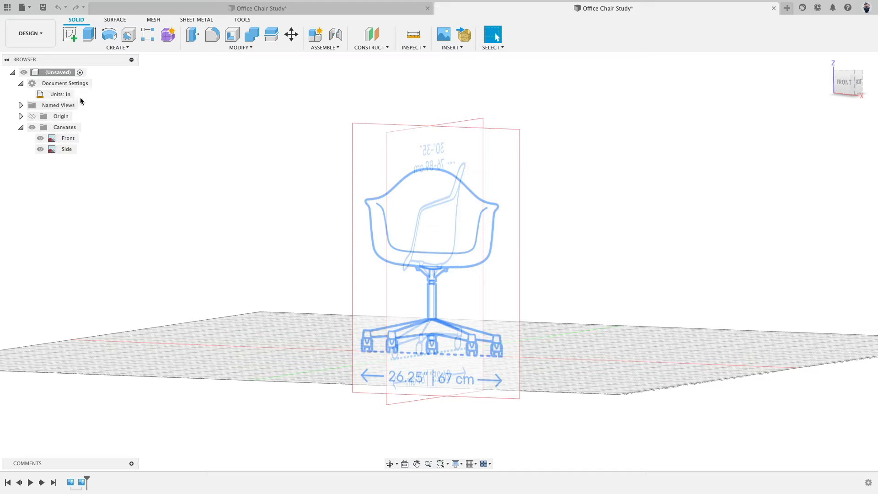
click(772, 9)
click(493, 185)
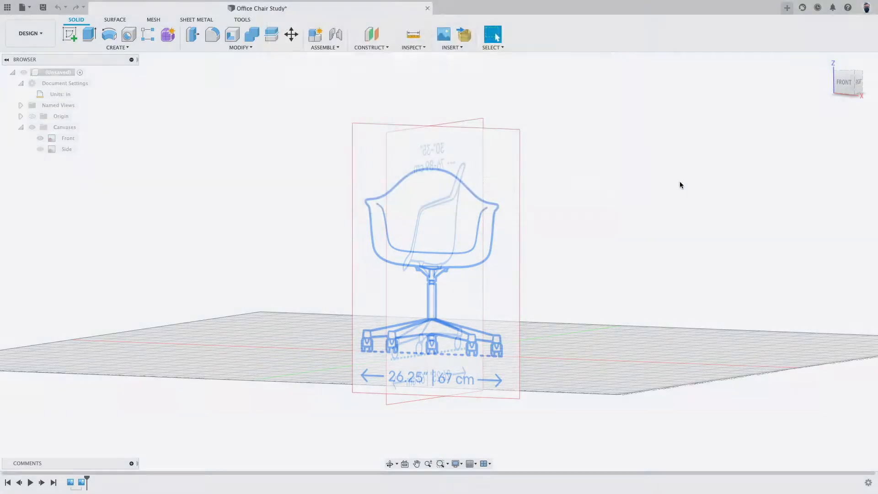
Step: Examine the front and side reference canvases of the office chair from the front, the side and at an angle
click(841, 83)
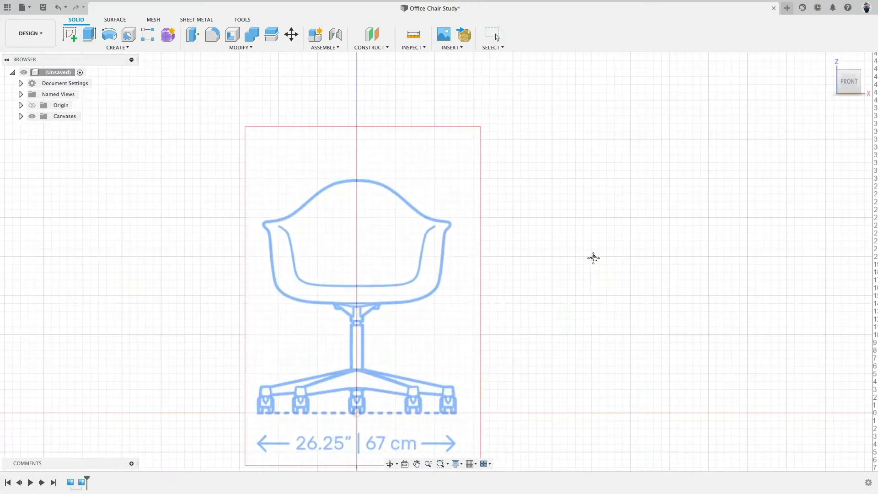
middle_drag(592, 257, 660, 242)
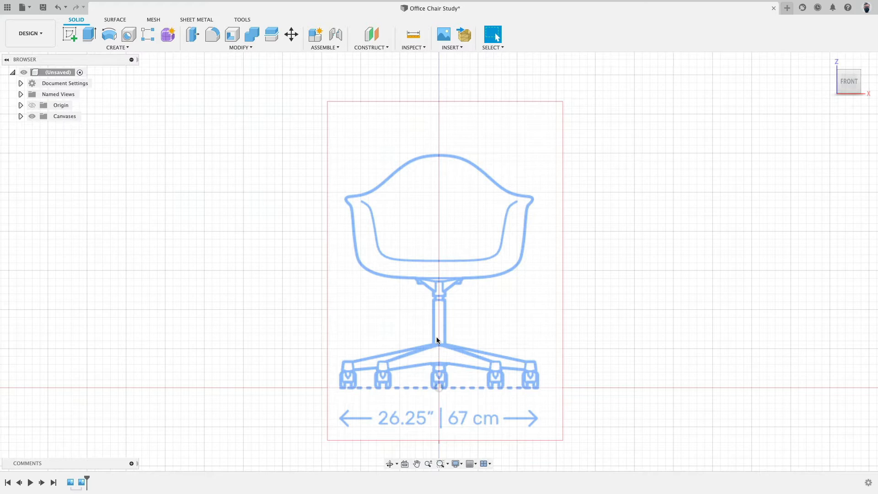
shift+middle_drag(551, 335, 472, 339)
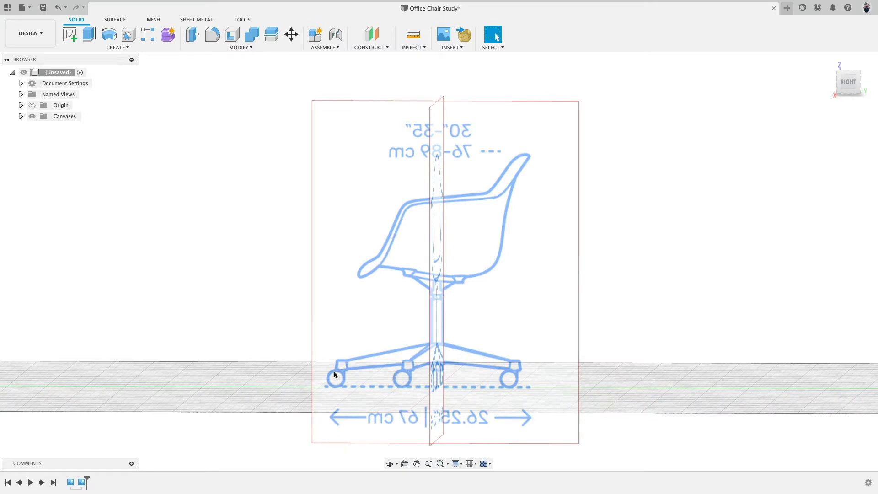
shift+middle_drag(334, 375, 477, 324)
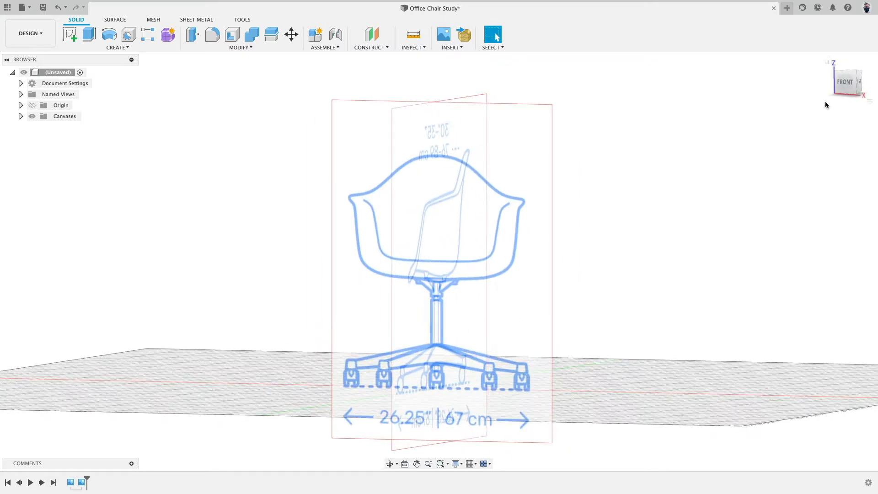
click(845, 82)
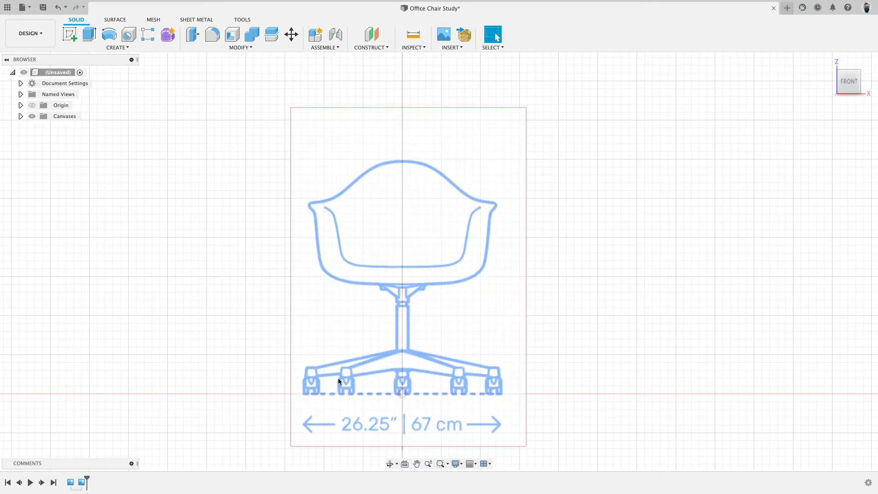
middle_drag(537, 280, 601, 258)
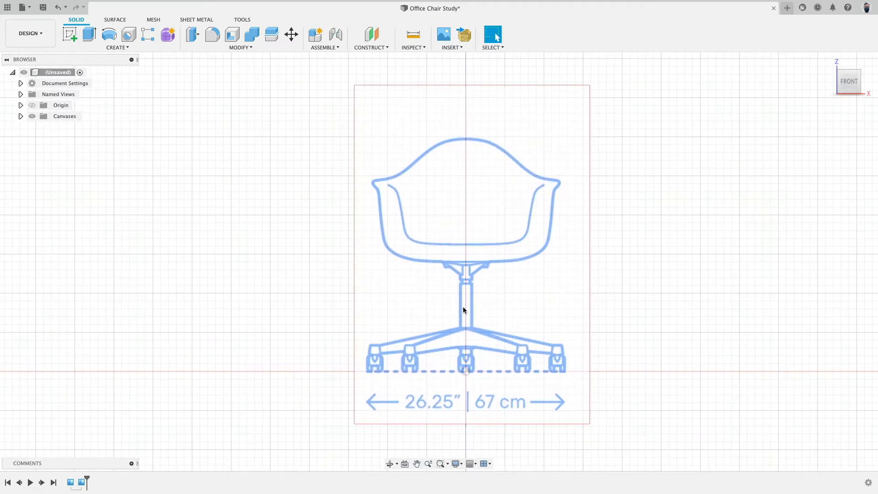
shift+middle_drag(540, 261, 211, 117)
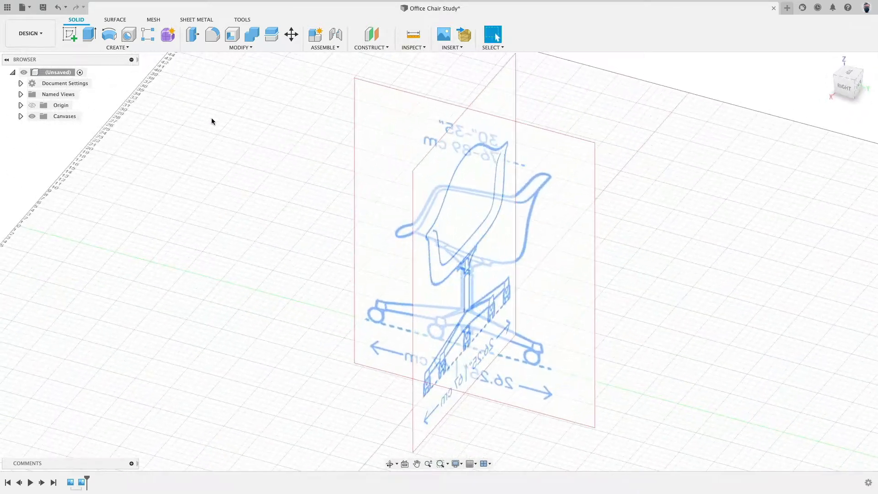
Step: Create a cylinder on the horizontal ground plane, centred at the origin, with a 1.5 in diameter and a height of about 12 in
click(123, 47)
click(91, 191)
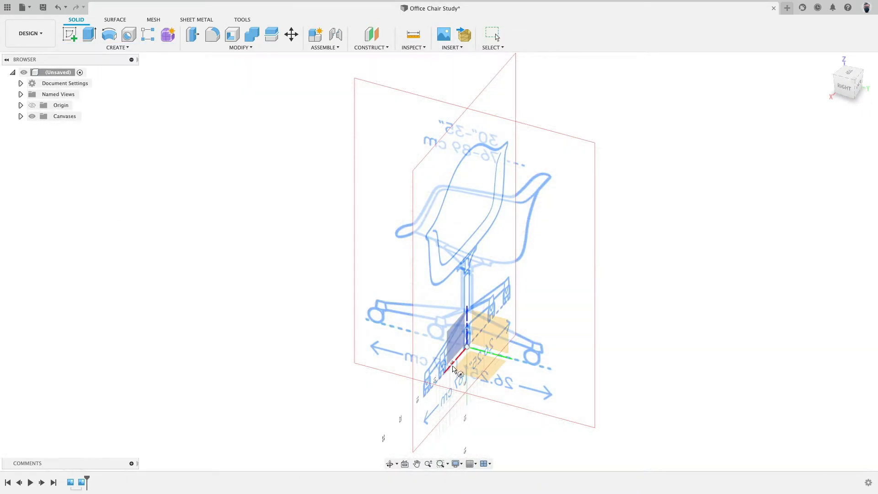
click(486, 373)
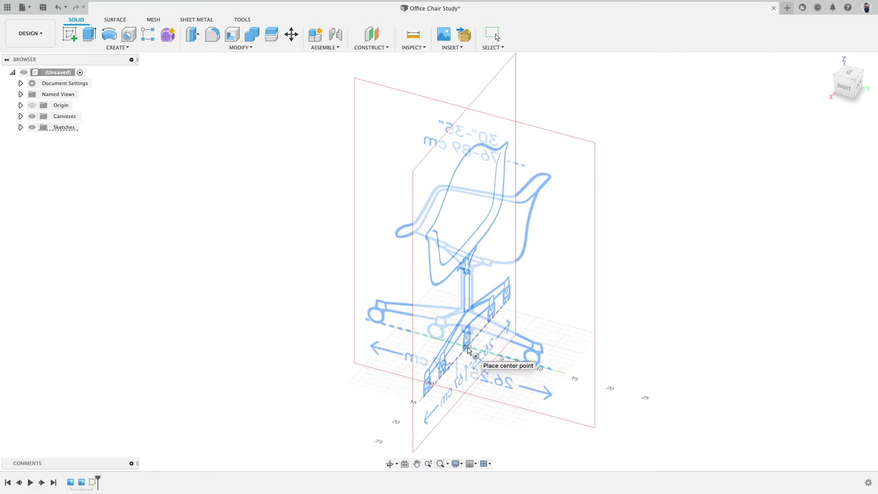
click(467, 347)
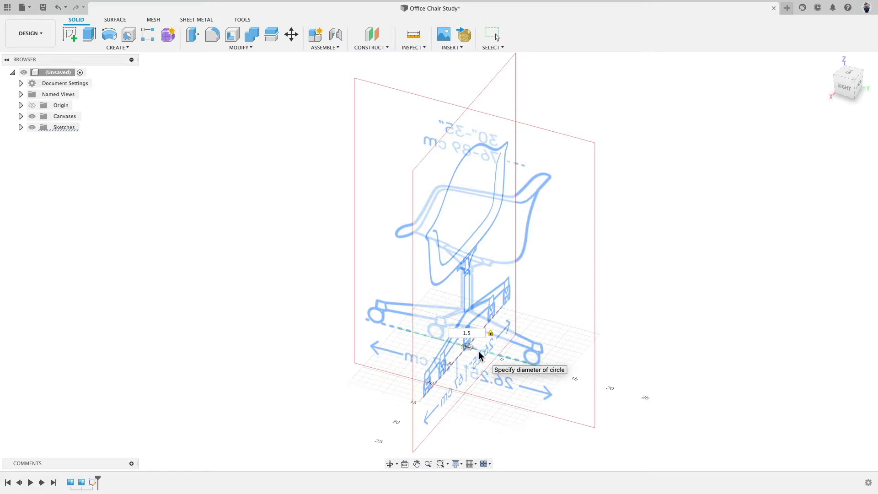
key(Return)
drag(479, 340, 478, 261)
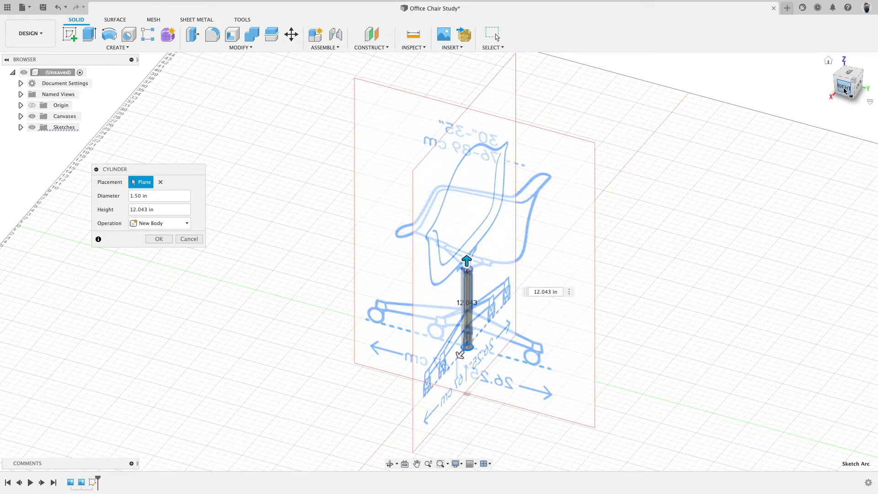
Step: Check the cylinder against the side canvas from the right, set its height to 13 in, and finish it as a new body
click(844, 91)
scroll(423, 345, up, 5)
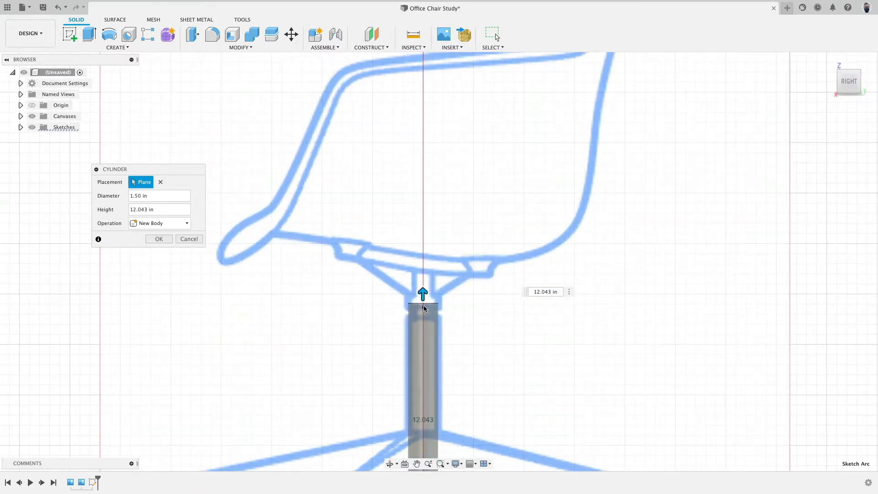
drag(423, 308, 424, 298)
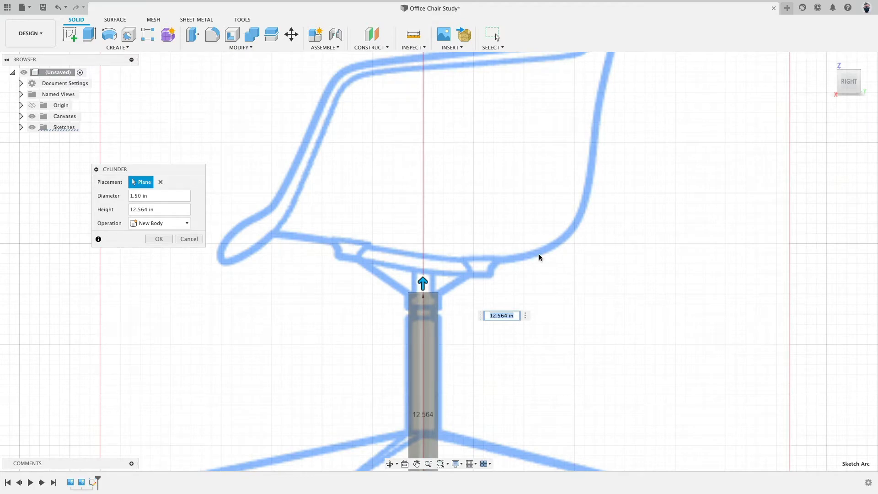
text(13)
key(Return)
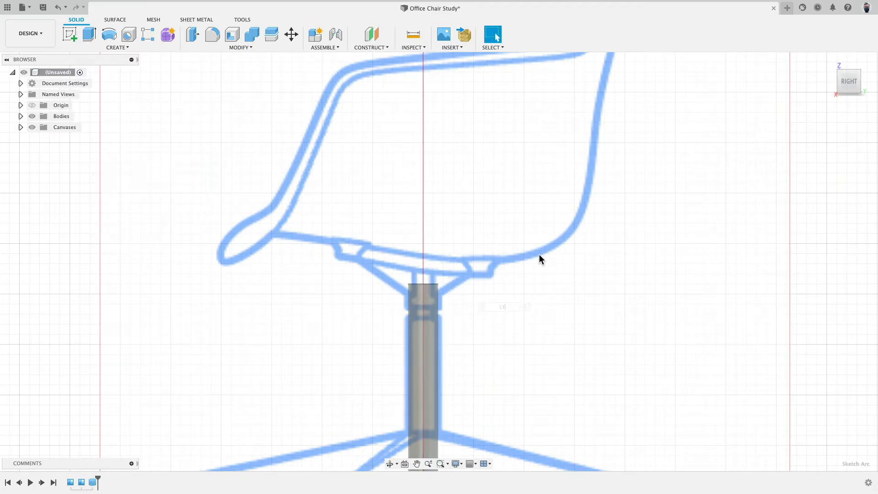
scroll(523, 262, down, 5)
shift+middle_drag(430, 268, 397, 262)
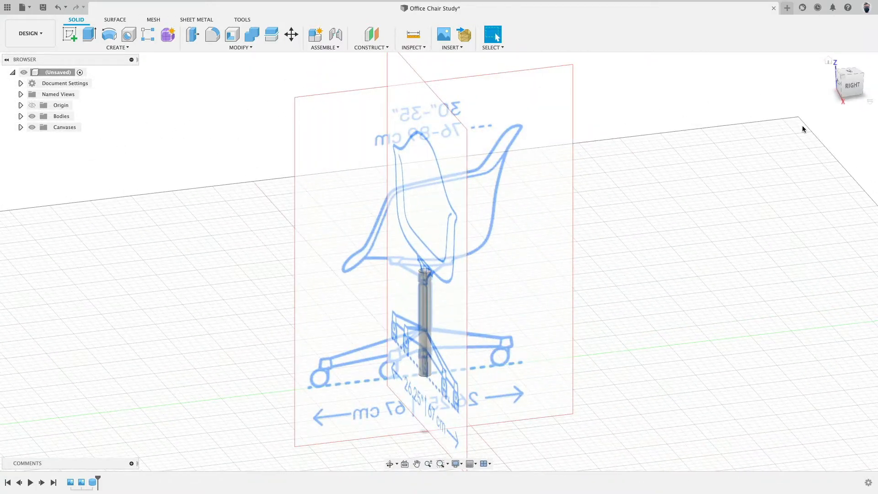
click(851, 85)
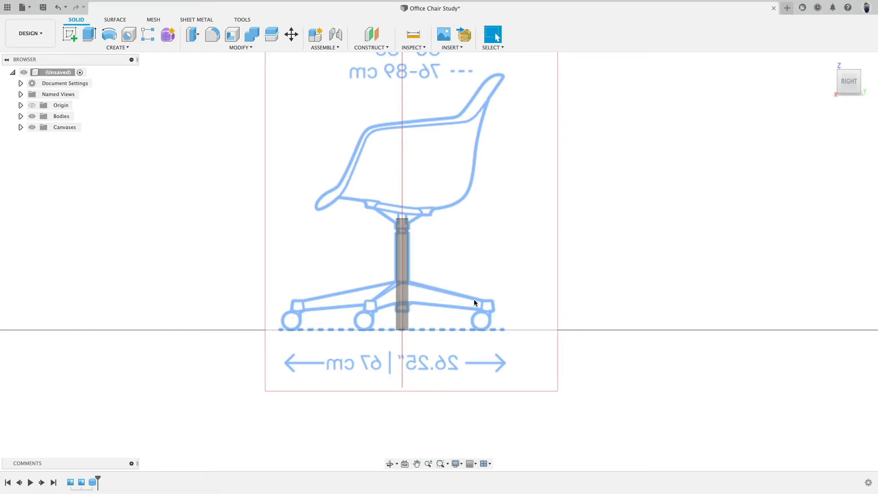
click(118, 47)
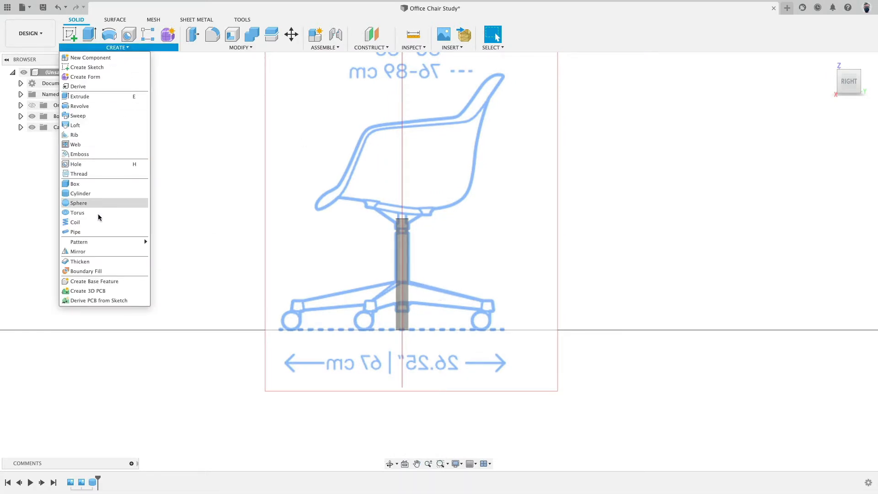
mouse_move(97, 244)
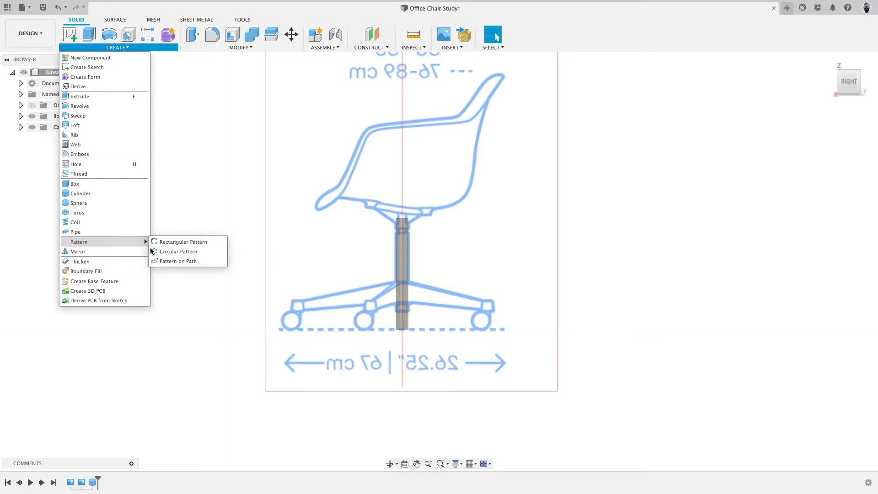
click(592, 282)
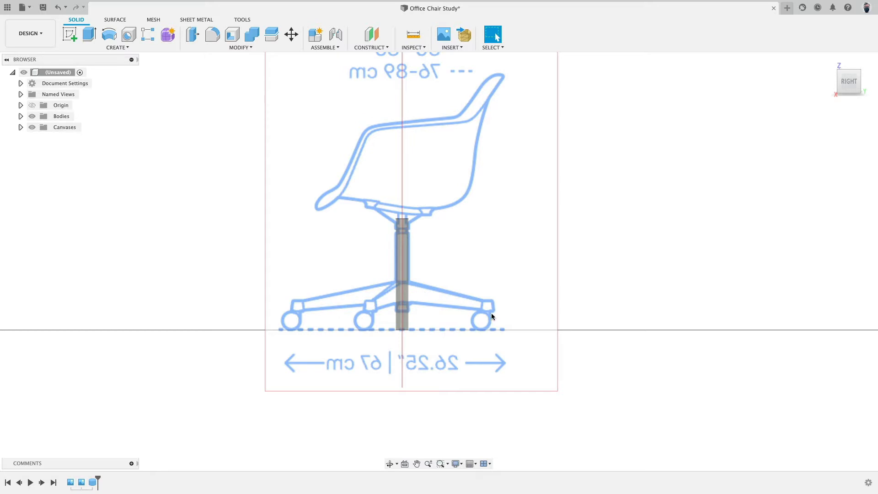
Step: Start a sketch on the vertical side plane and draw a horizontal ground line about 9.4 in long from inside the column to the caster
scroll(491, 315, up, 3)
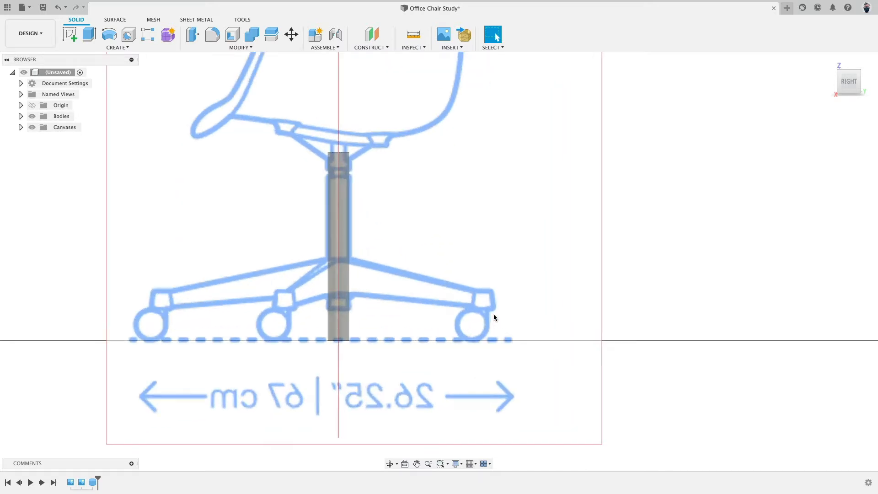
click(70, 32)
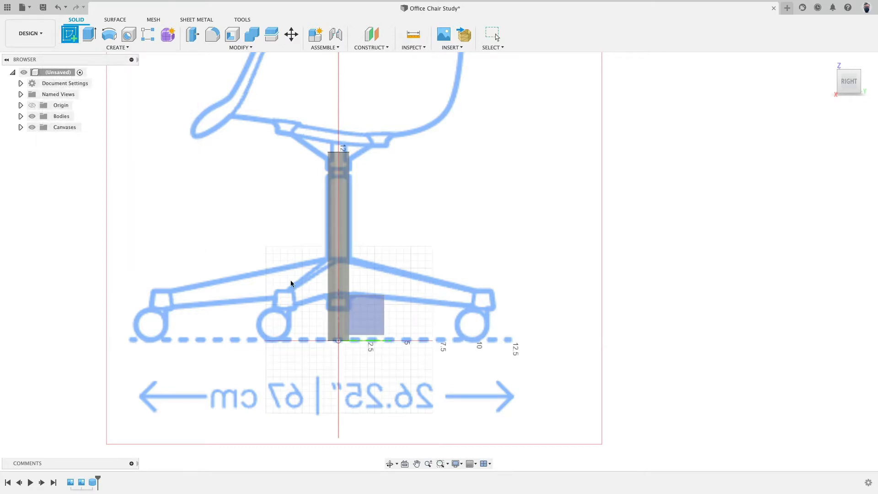
click(373, 315)
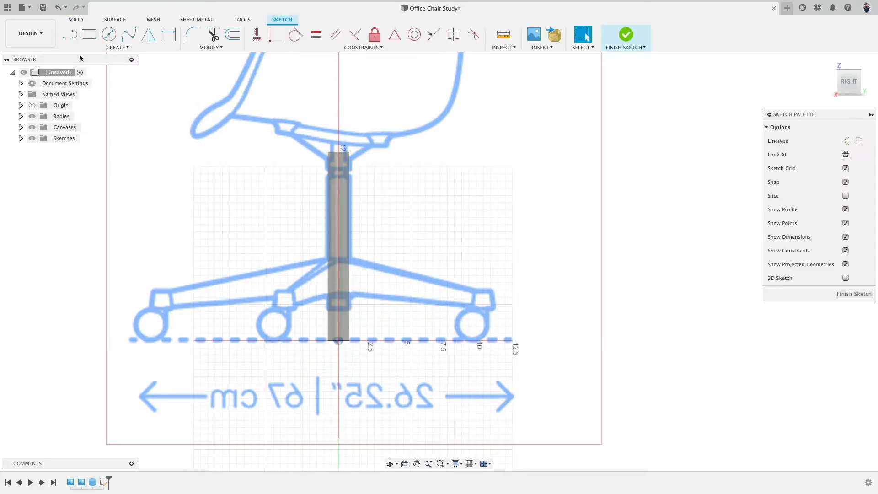
click(73, 36)
scroll(359, 348, up, 10)
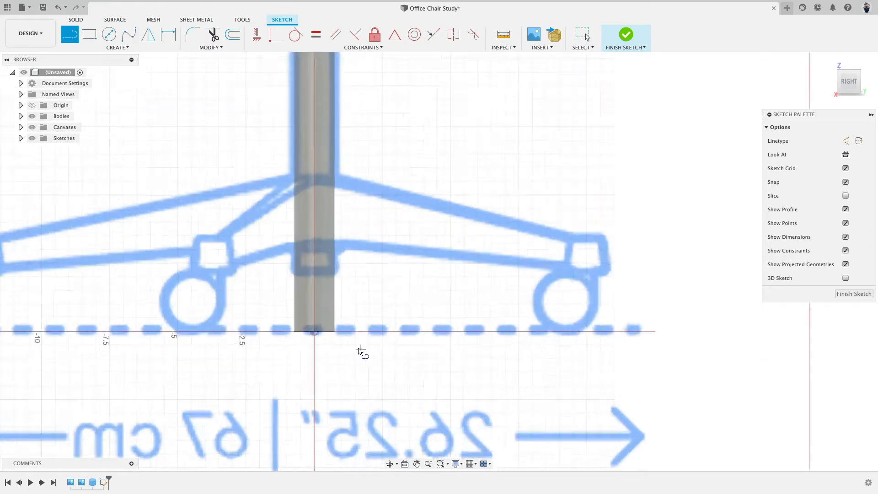
click(472, 464)
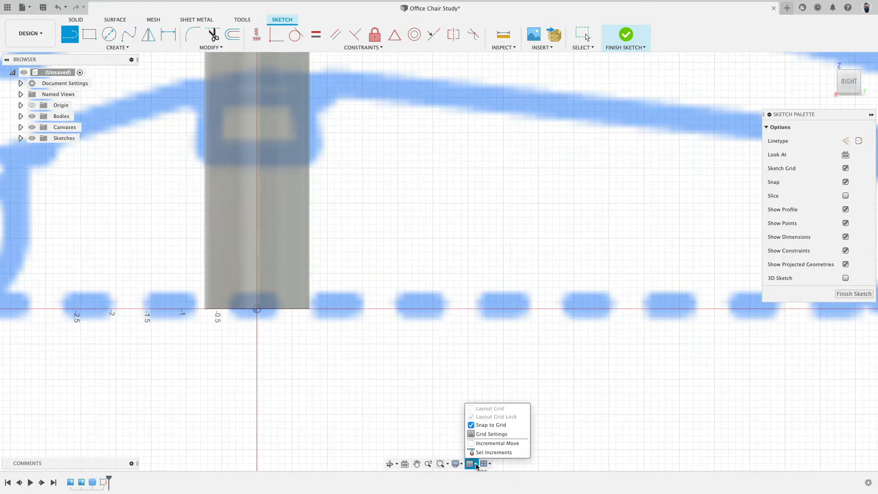
click(292, 310)
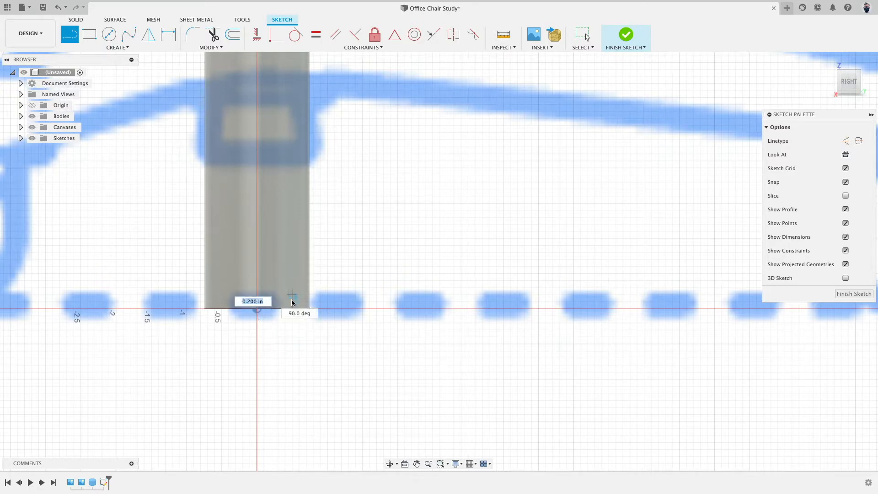
scroll(384, 296, down, 2)
scroll(384, 295, down, 5)
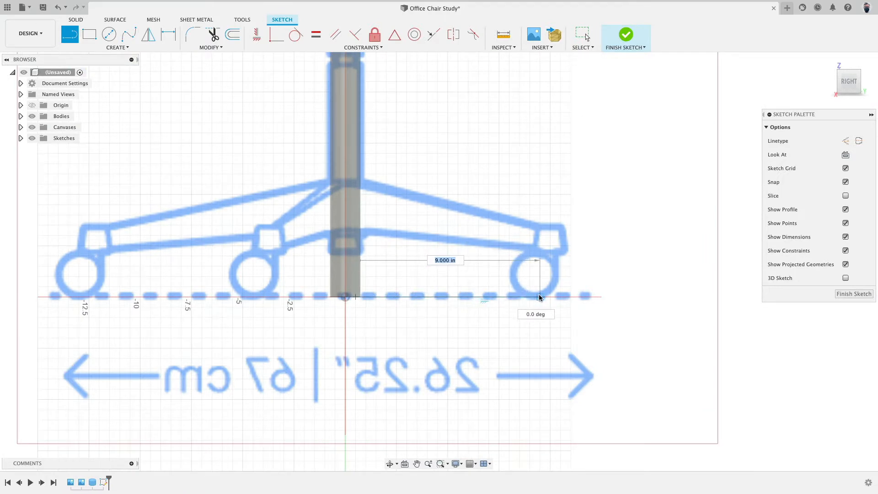
click(550, 297)
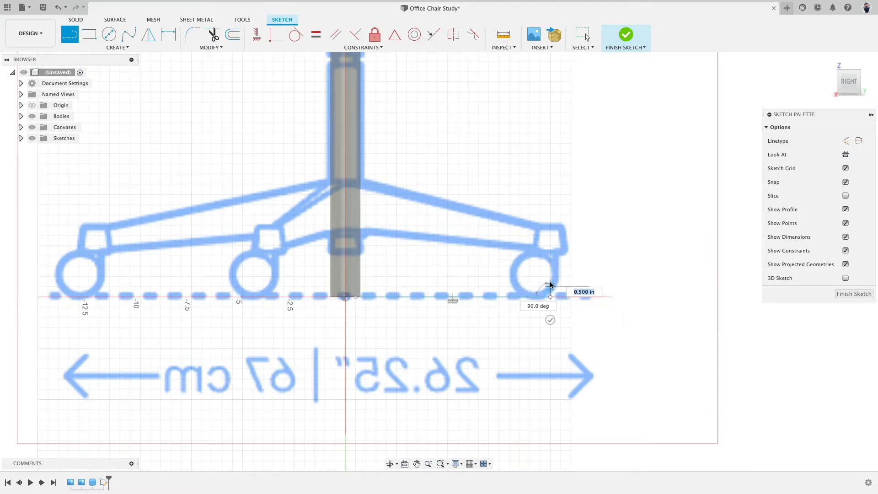
Step: Close the leg profile with a short vertical outer end, a sloping upper edge up to the column, and an inner edge back to the start
click(550, 276)
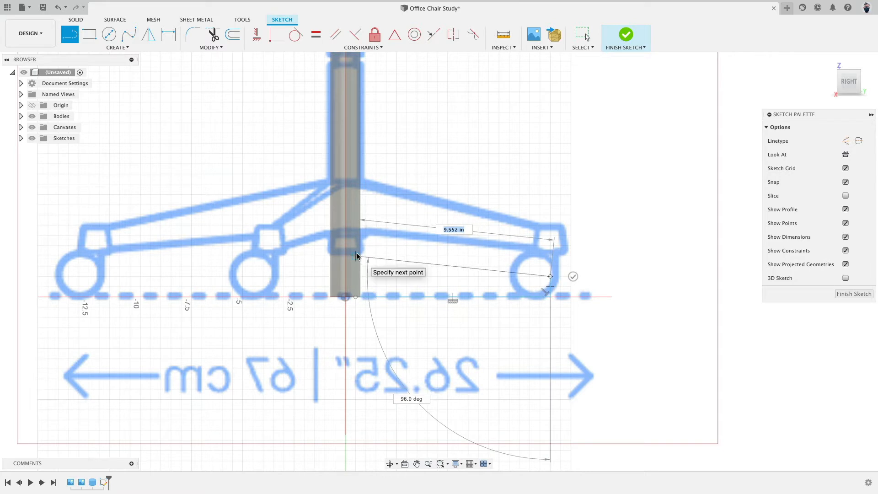
click(358, 250)
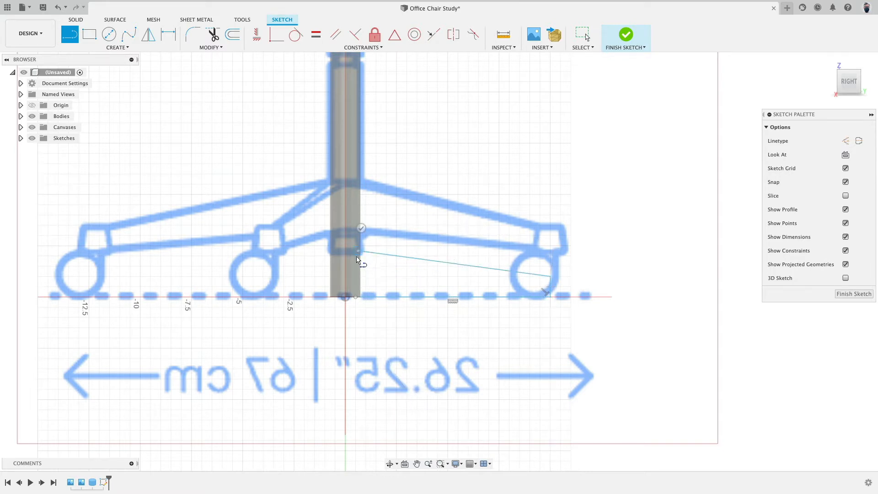
click(356, 297)
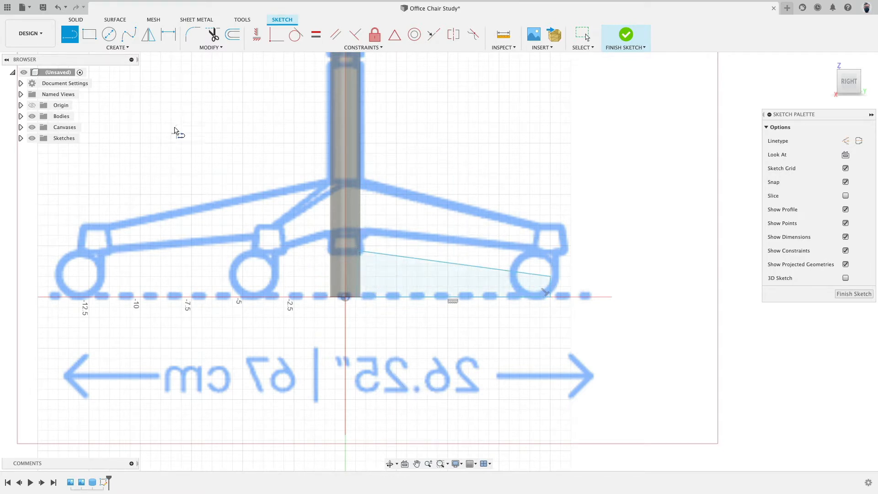
Step: Constrain the leg profile's inner edge to be vertical and its lower inner corner to be level with the origin
click(257, 34)
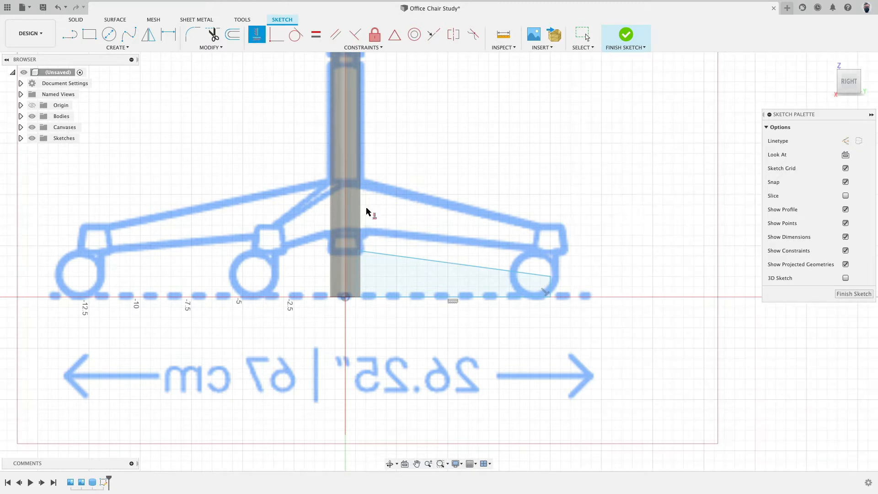
click(359, 265)
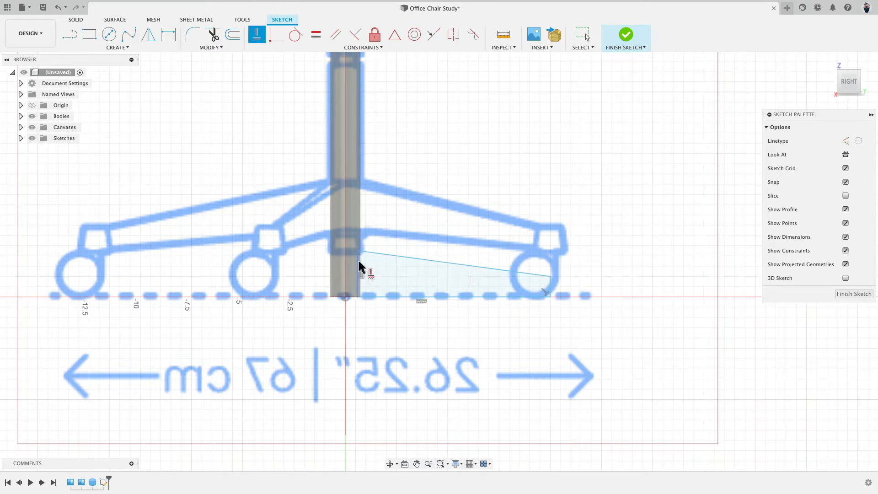
click(347, 298)
Step: Dimension the bottom edge of the leg profile to 9.5 in
key(d)
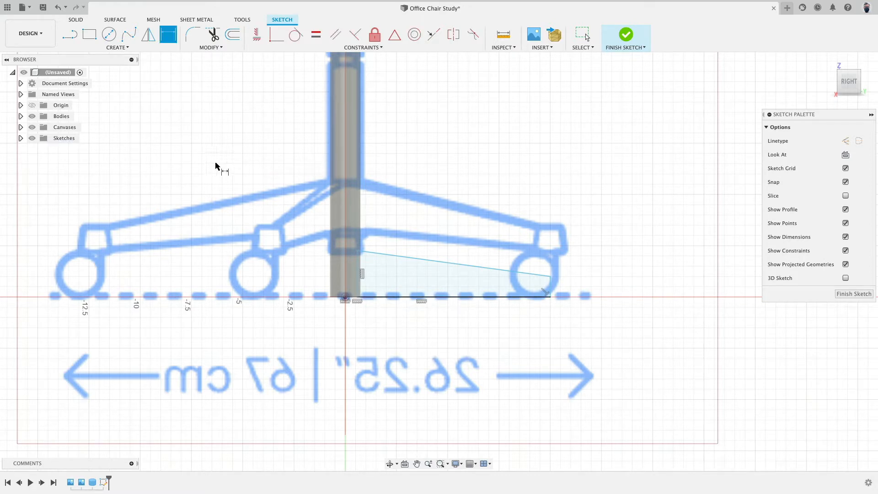
click(396, 298)
click(548, 330)
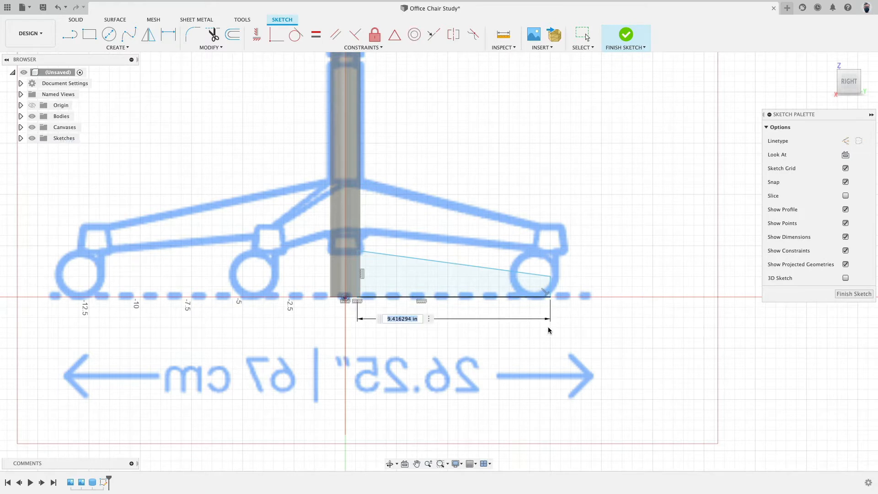
text(9.5)
key(Return)
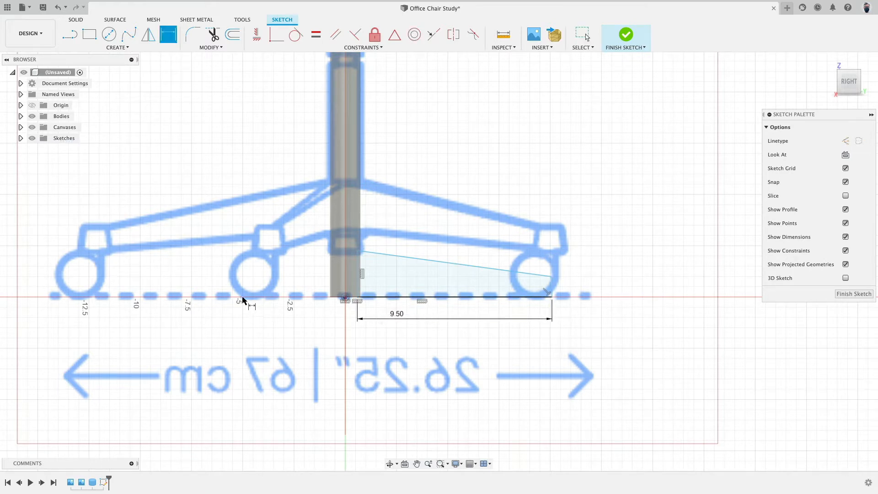
Step: Dimension the profile's lower inner corner to 0.5 in from the origin and finish the sketch
scroll(310, 306, up, 4)
click(396, 293)
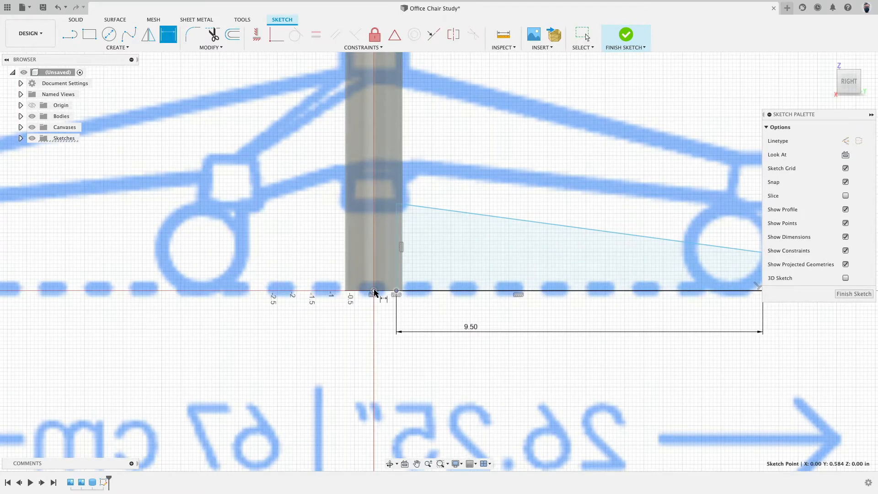
click(374, 292)
click(388, 314)
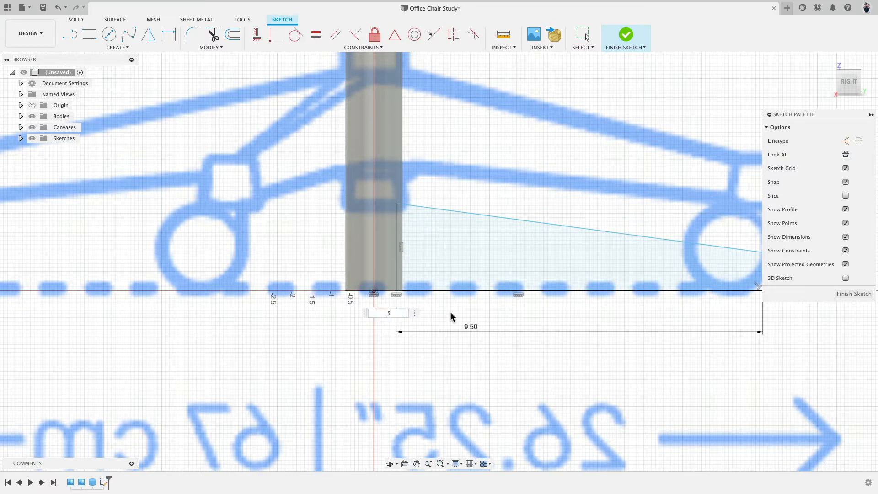
text(.5)
key(Return)
scroll(452, 215, down, 3)
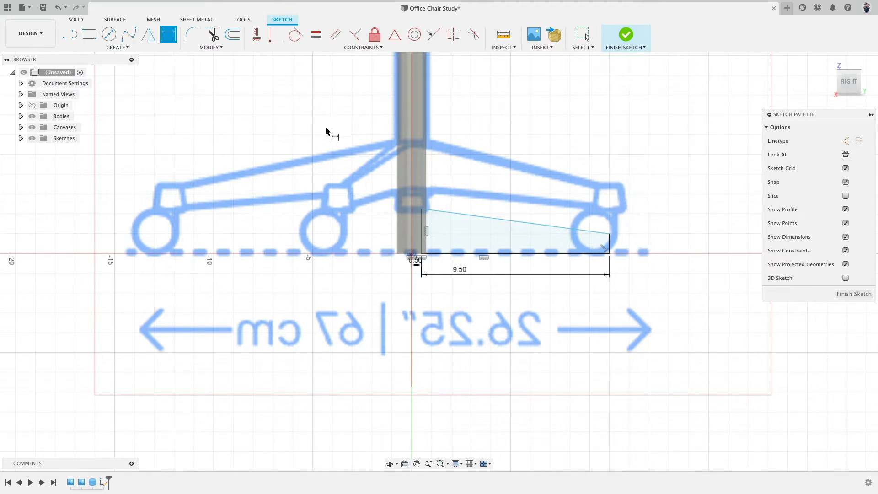
click(624, 37)
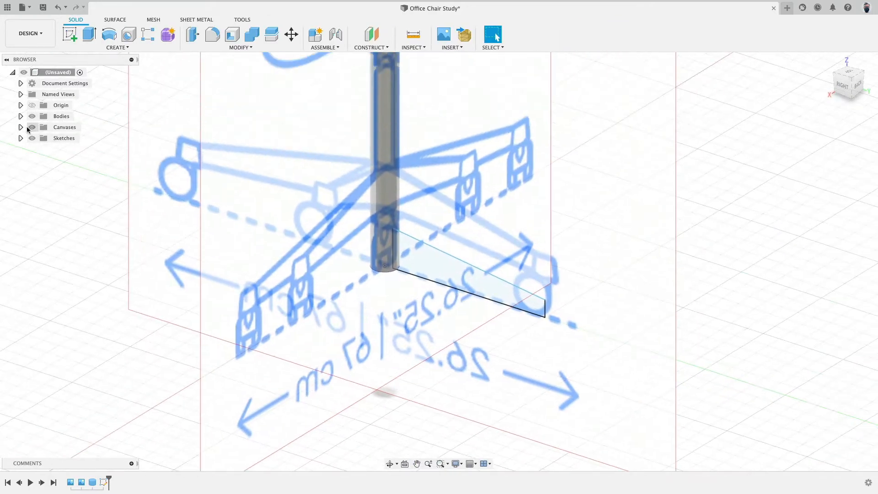
Step: Hide the canvases, extrude the leg profile symmetrically by 0.25 in as a new body, and hide the sketches
click(32, 127)
key(e)
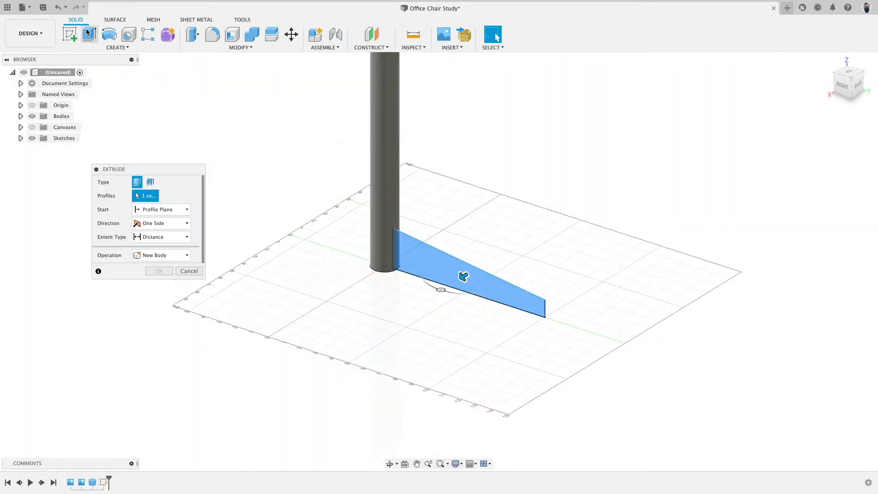
text(.25)
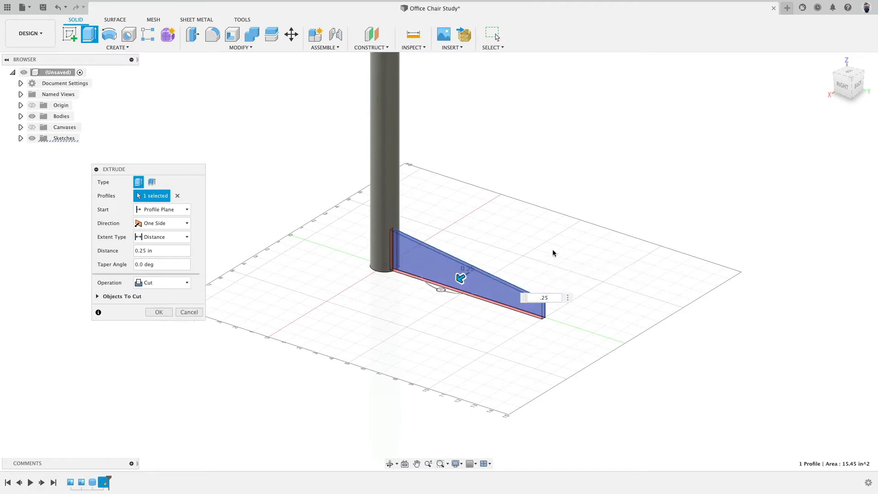
click(164, 223)
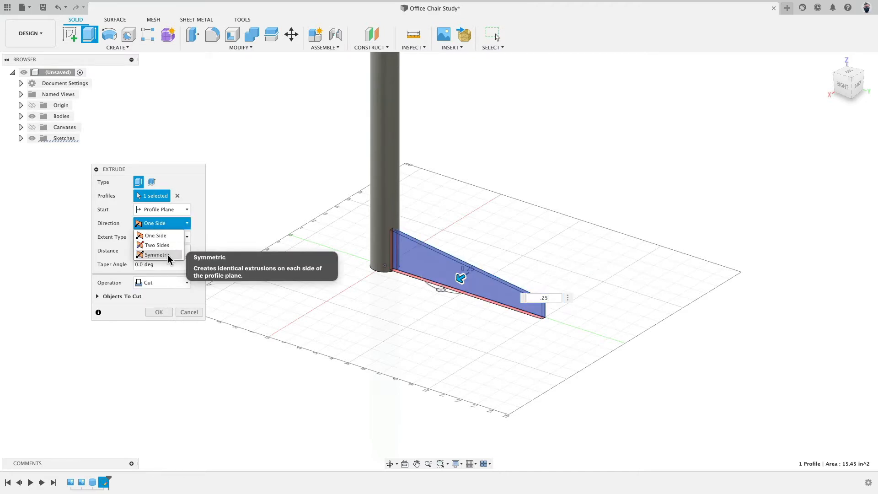
click(167, 254)
click(164, 296)
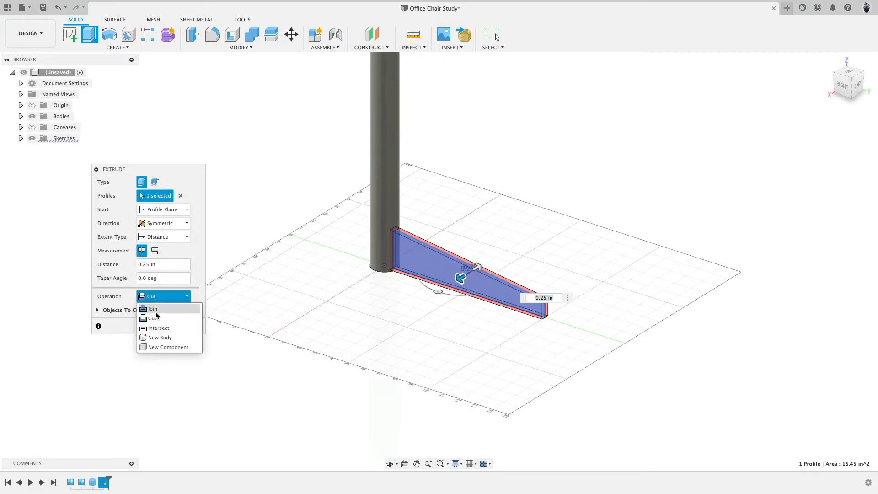
click(160, 337)
shift+middle_drag(280, 298, 177, 308)
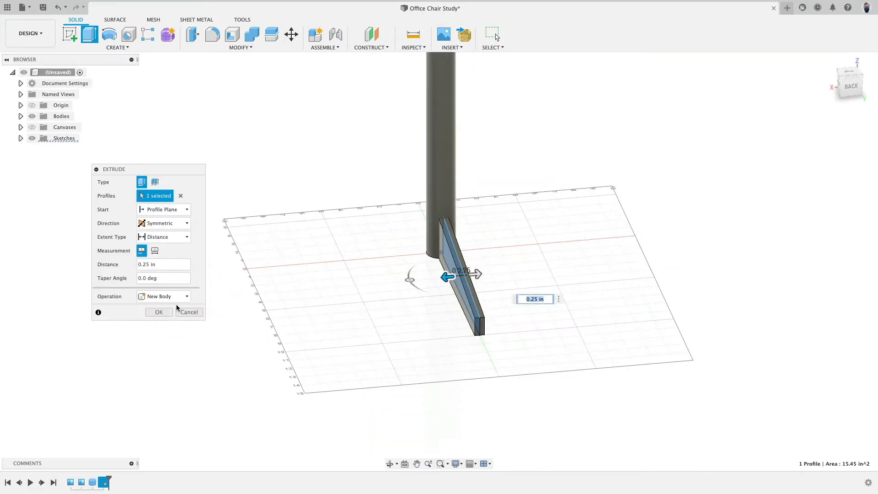
click(159, 312)
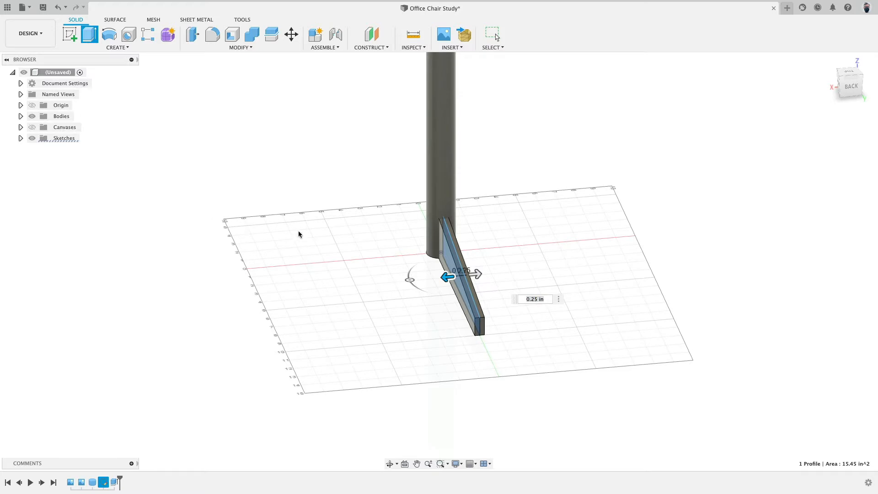
click(32, 140)
Step: Create a full circular pattern of the leg body around the column's axis with a quantity of 5
mouse_move(237, 229)
shift+middle_down()
mouse_move(423, 263)
mouse_move(300, 252)
shift+middle_up()
click(118, 47)
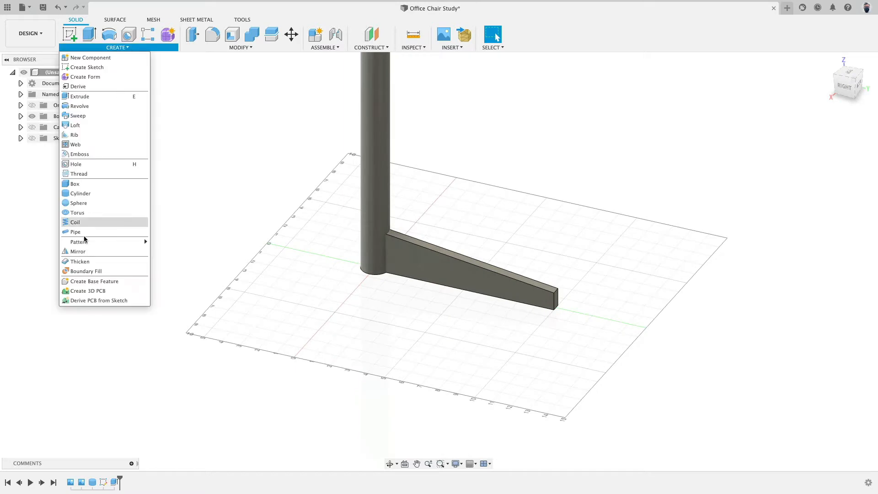
mouse_move(100, 242)
click(193, 252)
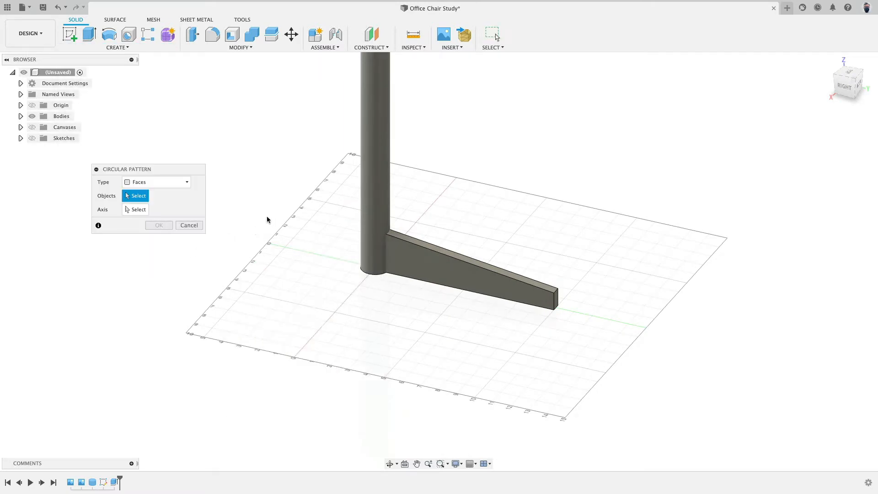
click(182, 181)
click(168, 204)
click(448, 244)
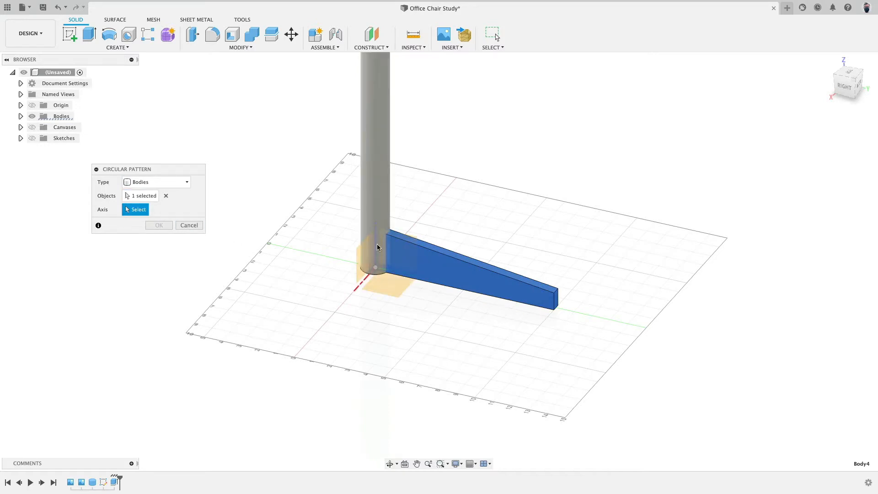
click(363, 133)
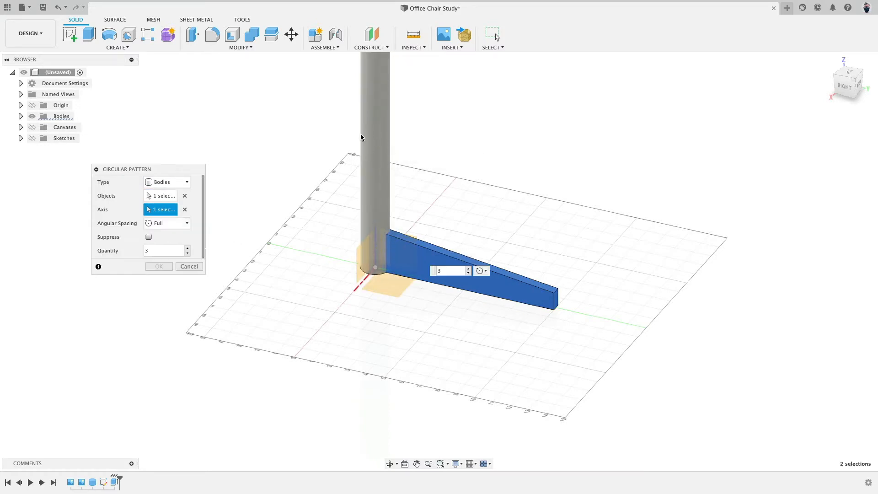
click(188, 249)
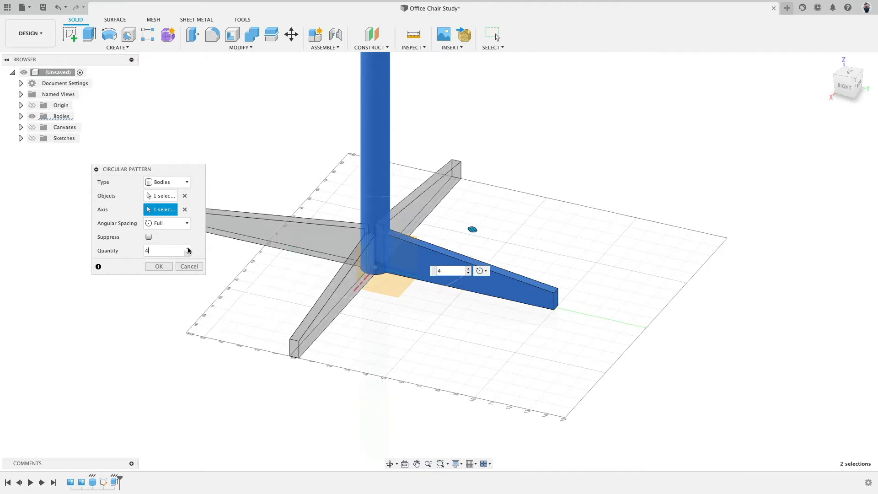
click(188, 249)
click(168, 267)
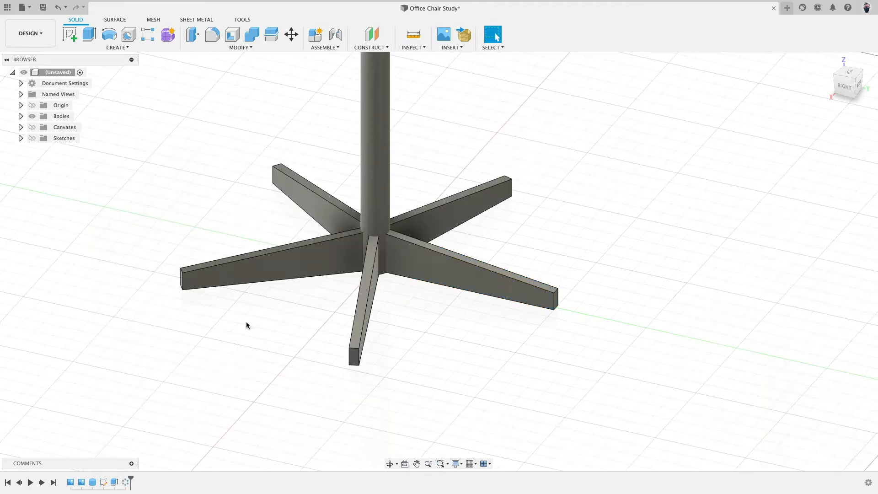
Step: Edit the leg's symmetric extrusion to use whole-length measurement with a distance of 0.75 in
scroll(144, 293, down, 3)
mouse_move(144, 292)
shift+middle_down()
mouse_move(198, 343)
mouse_move(192, 297)
mouse_move(253, 286)
mouse_move(241, 323)
mouse_move(157, 288)
mouse_move(168, 287)
mouse_move(156, 251)
mouse_move(157, 288)
shift+middle_up()
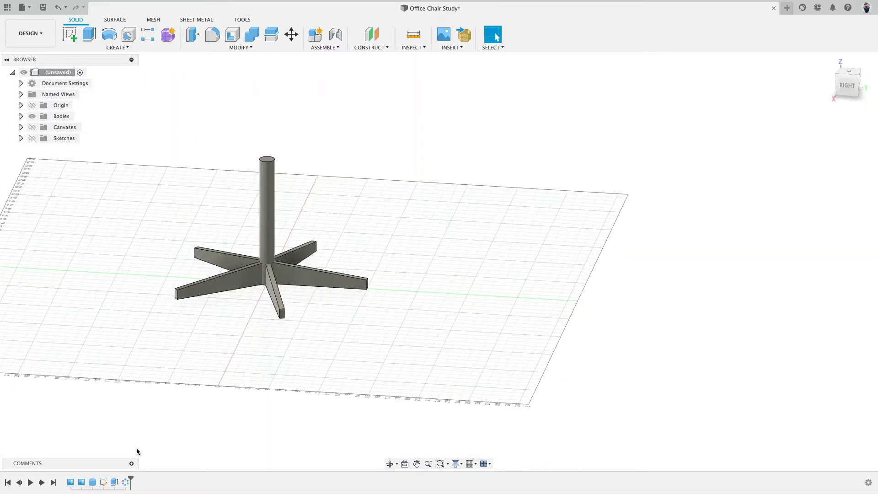
scroll(300, 294, up, 3)
shift+middle_drag(293, 293, 329, 299)
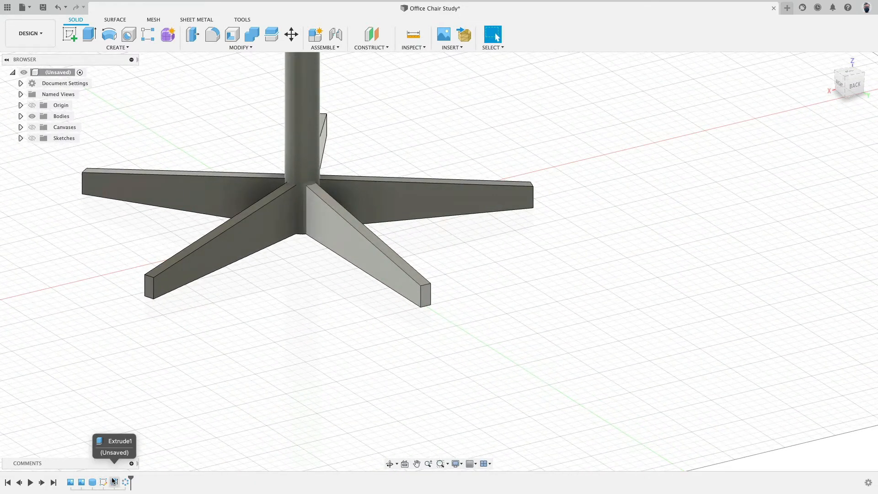
click(114, 482)
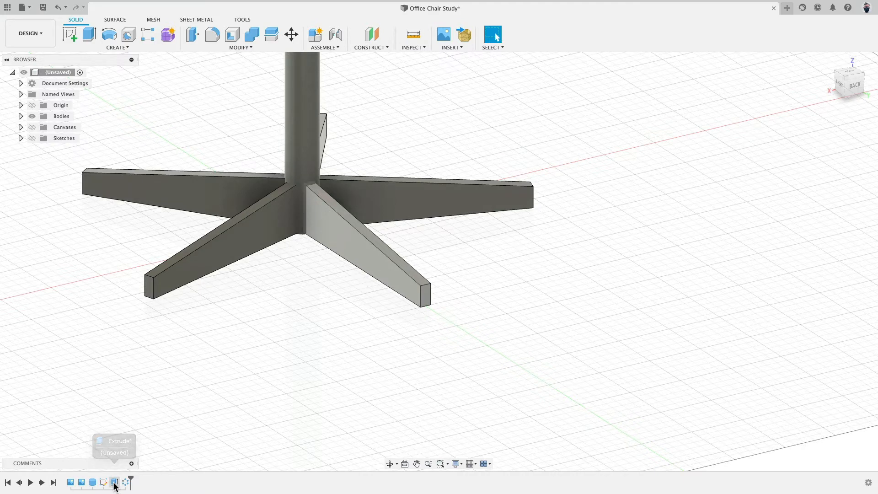
double_click(113, 482)
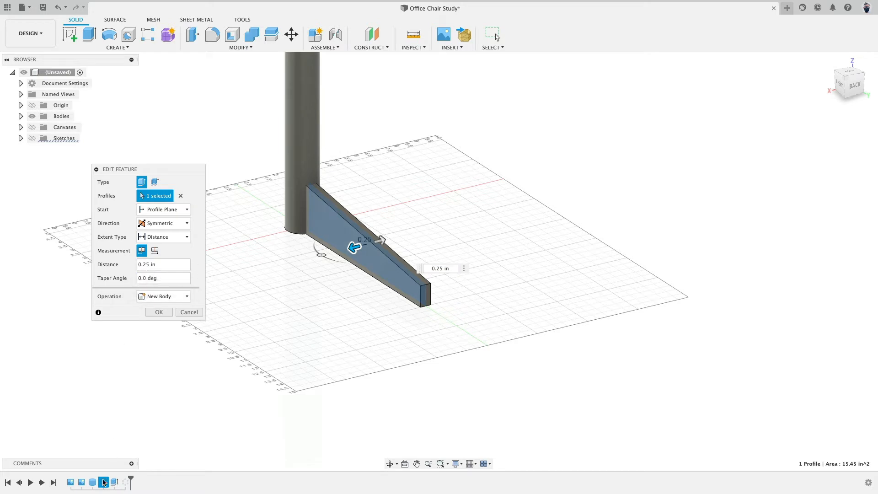
click(154, 250)
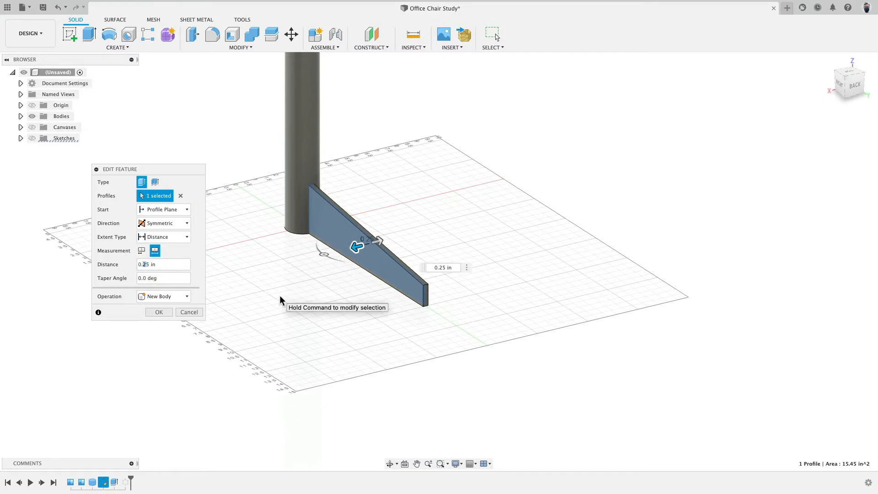
key(Delete)
text(7)
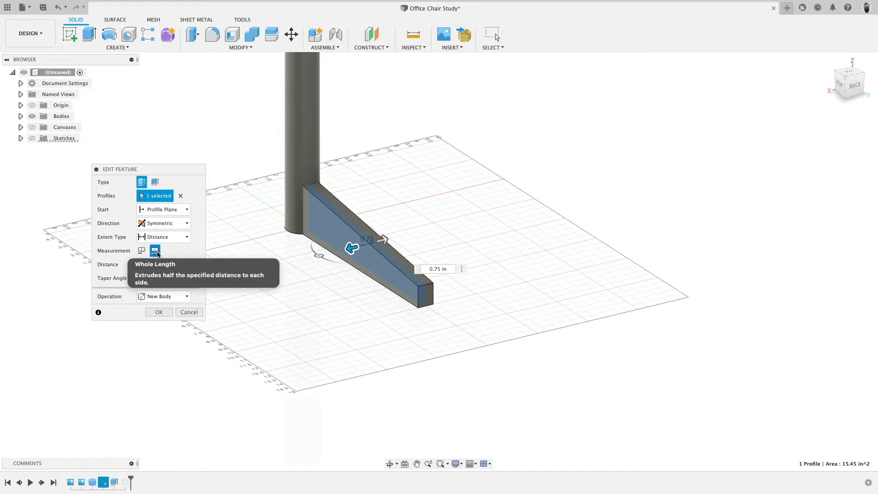
click(158, 313)
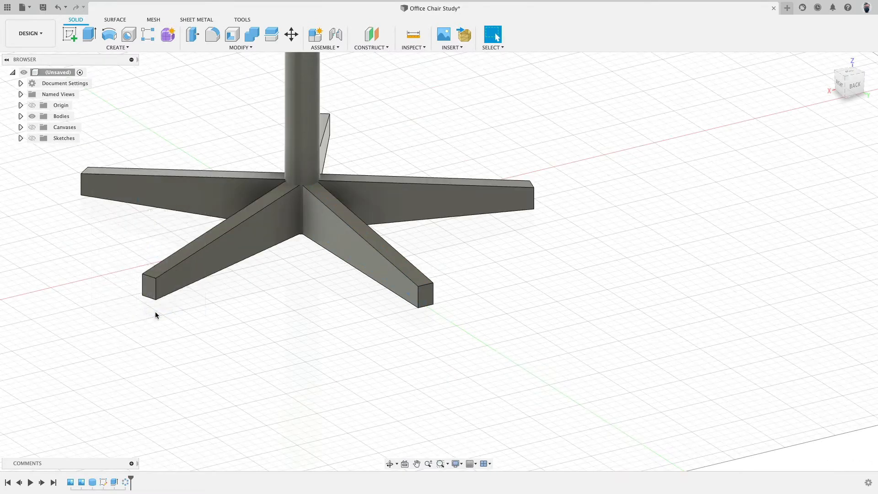
Step: Roll the timeline back to before the circular pattern and hide the column body
shift+middle_drag(289, 324, 291, 343)
scroll(296, 158, up, 5)
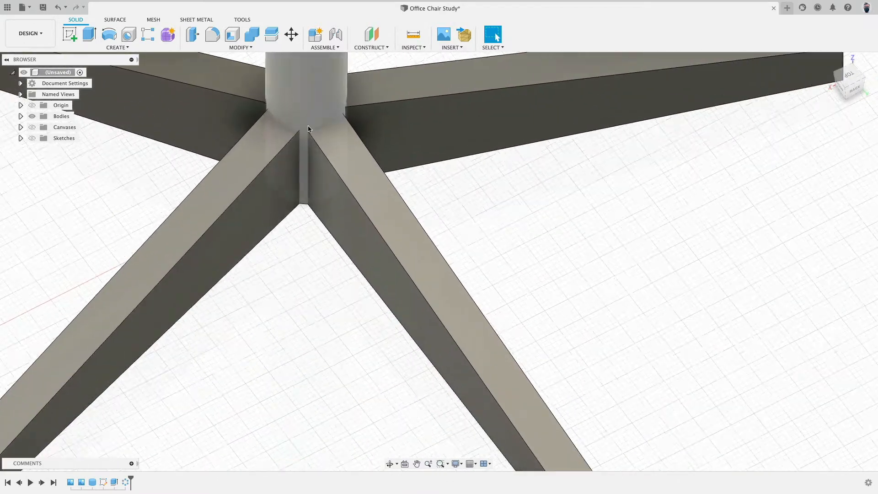
scroll(308, 129, up, 3)
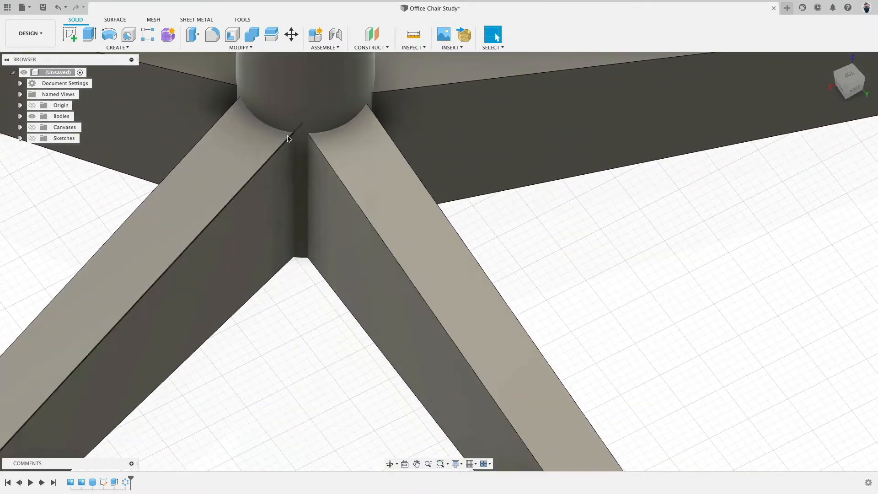
scroll(311, 274, down, 8)
shift+middle_drag(312, 333, 305, 302)
drag(131, 477, 120, 479)
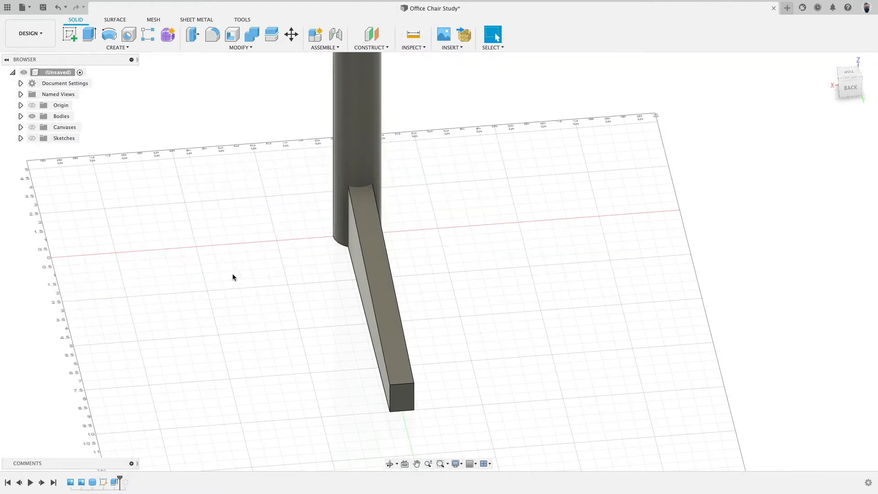
click(20, 116)
click(40, 127)
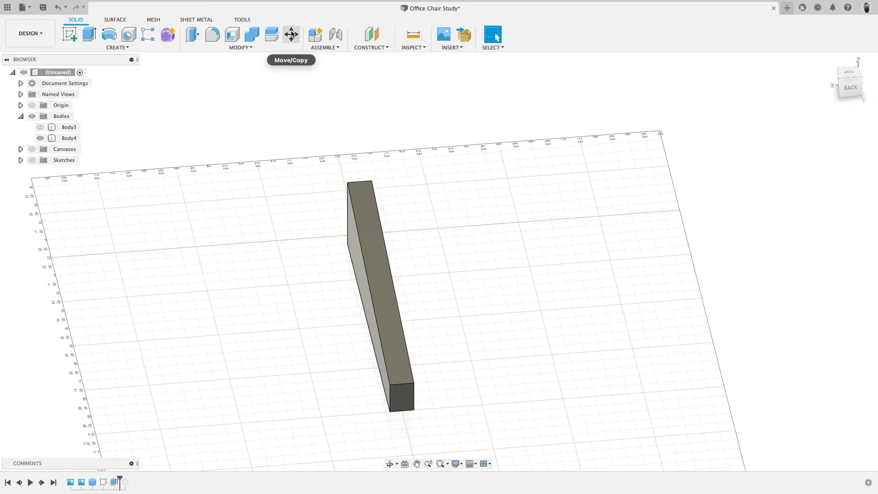
Step: Taper the leg by rotating one of its large side faces by a Y angle of 1 deg with Move/Copy on faces
click(291, 34)
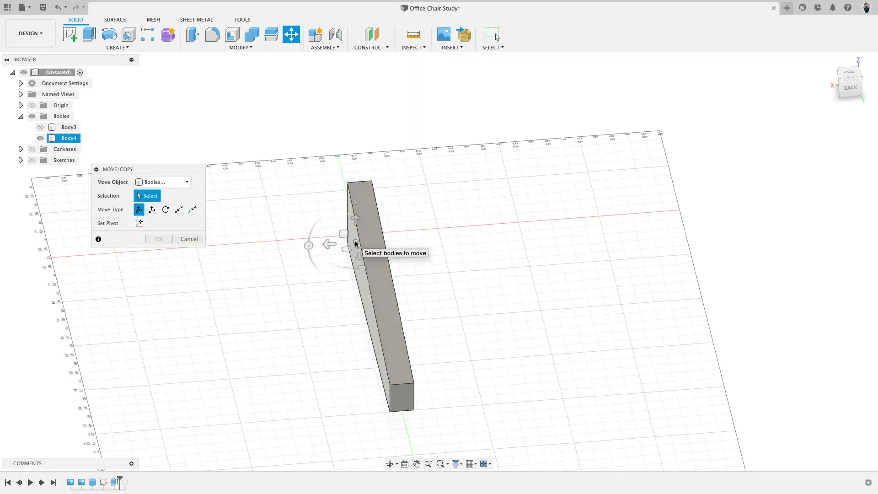
click(178, 186)
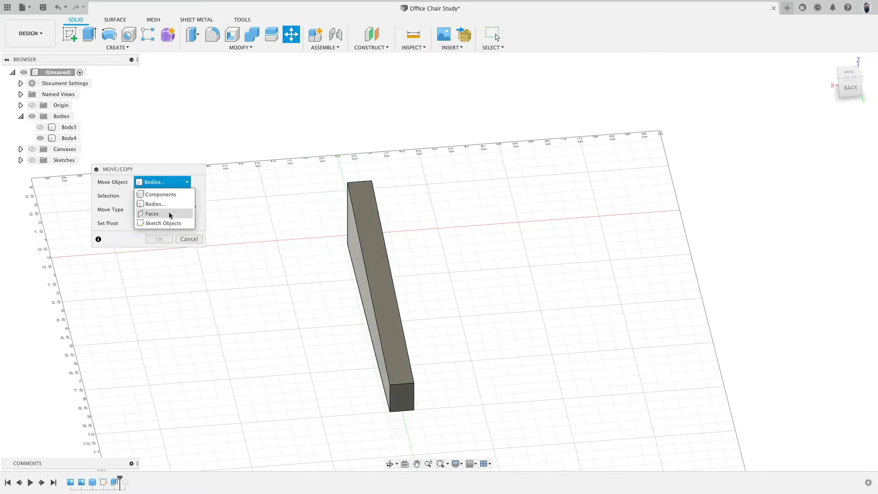
click(172, 215)
shift+middle_drag(257, 249, 278, 243)
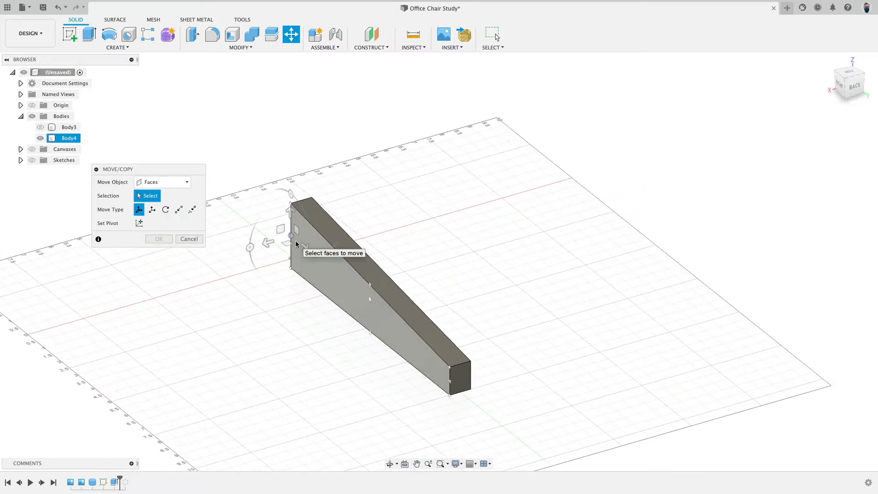
click(295, 241)
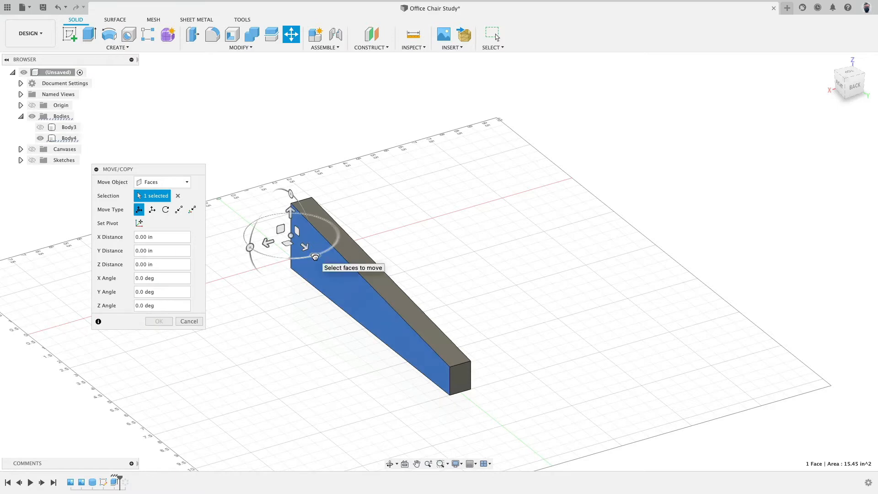
click(315, 257)
drag(315, 257, 318, 257)
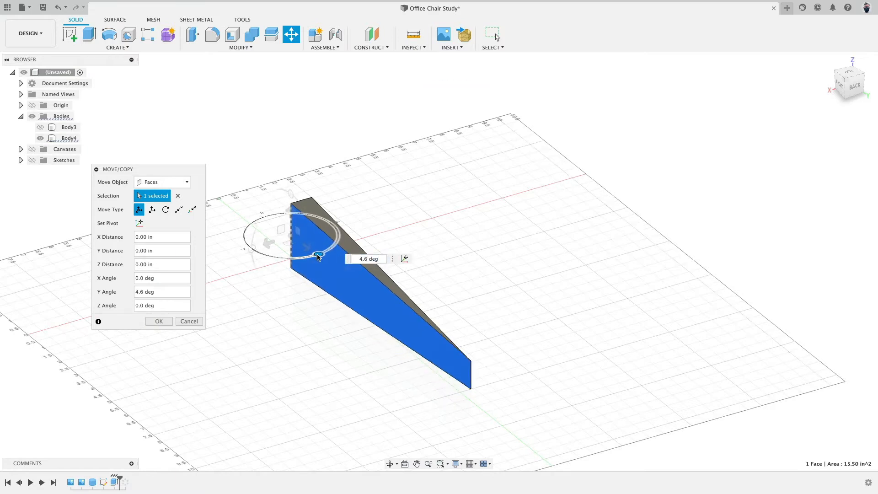
text(1)
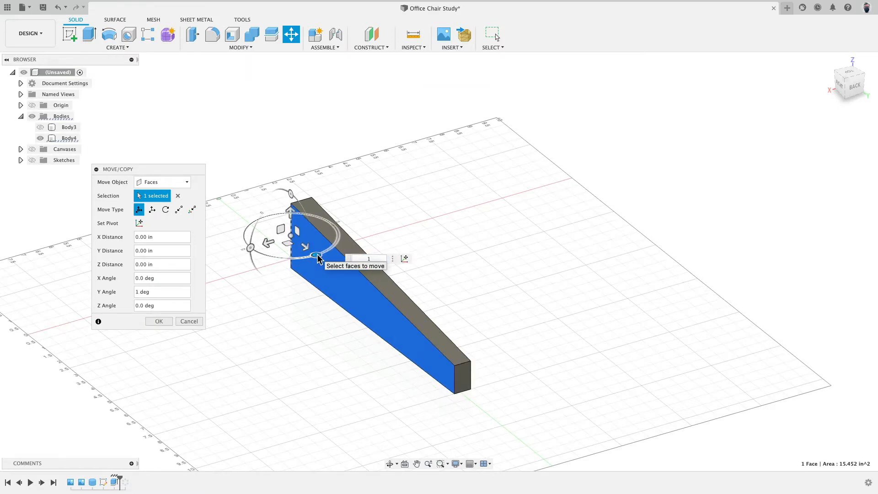
shift+middle_drag(429, 256, 455, 248)
click(164, 322)
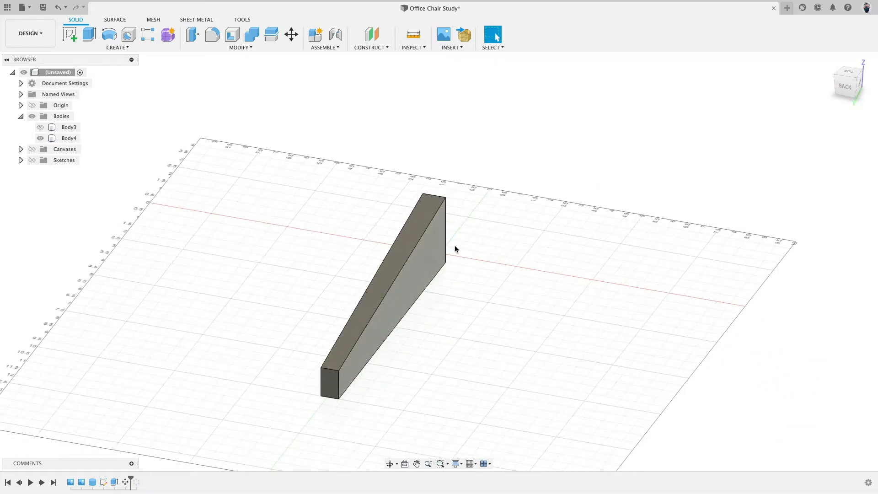
Step: Rotate the leg's opposite side face by a Y angle of -1 deg to taper that side too
click(292, 34)
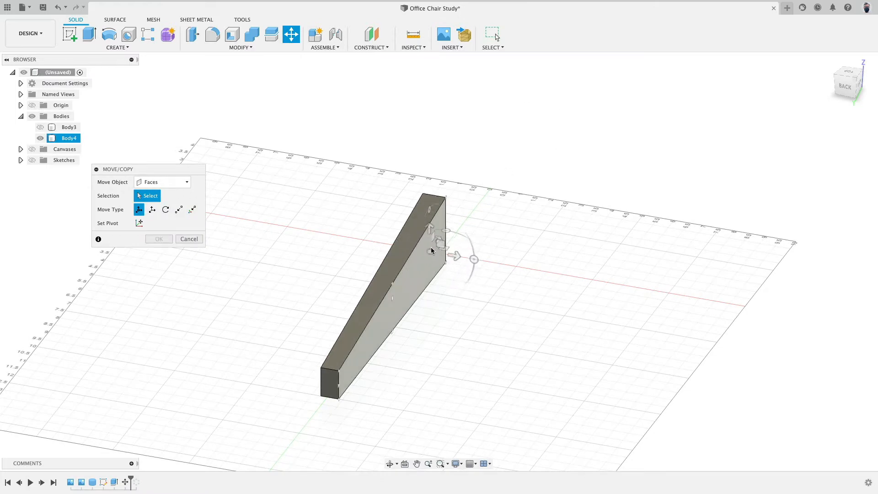
click(437, 244)
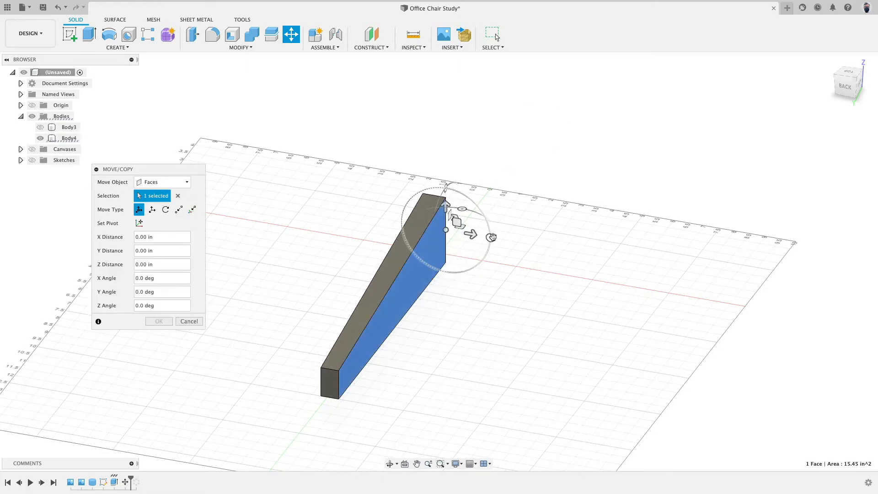
shift+middle_drag(492, 237, 504, 238)
drag(473, 185, 476, 187)
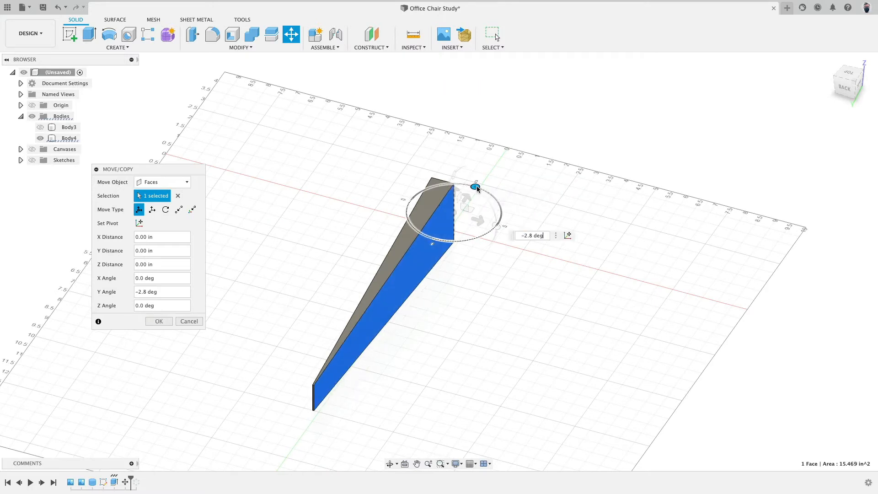
text(1)
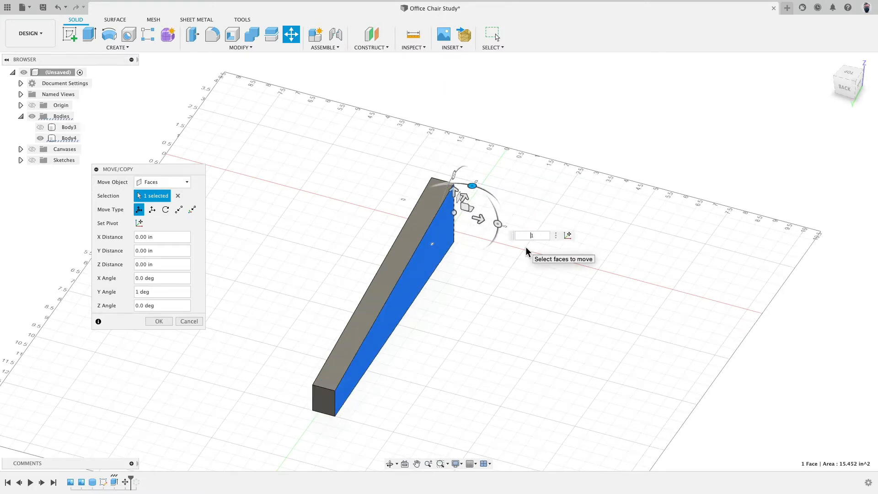
text(-)
key(Return)
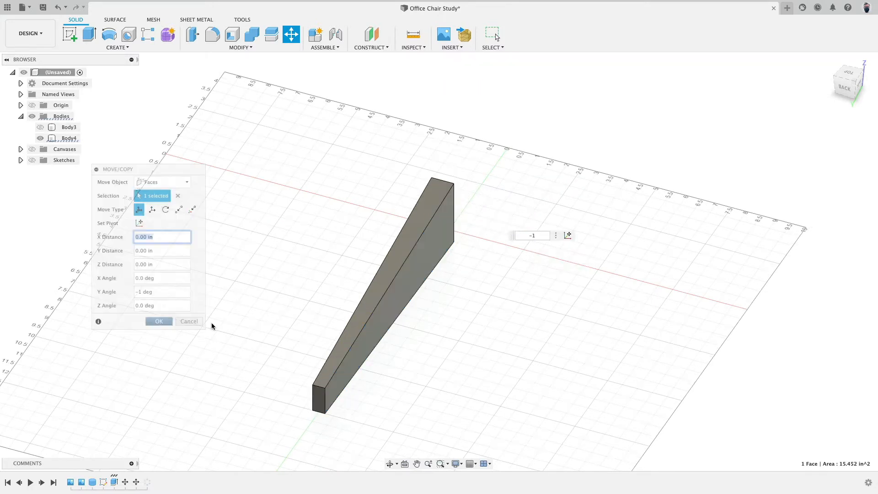
Step: Show the column body again and roll the timeline forward past the circular pattern
shift+middle_drag(212, 326, 330, 278)
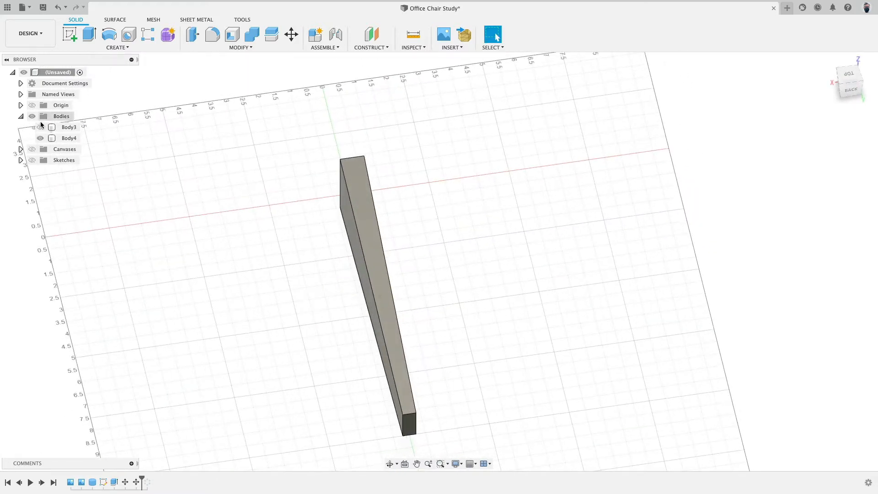
click(40, 127)
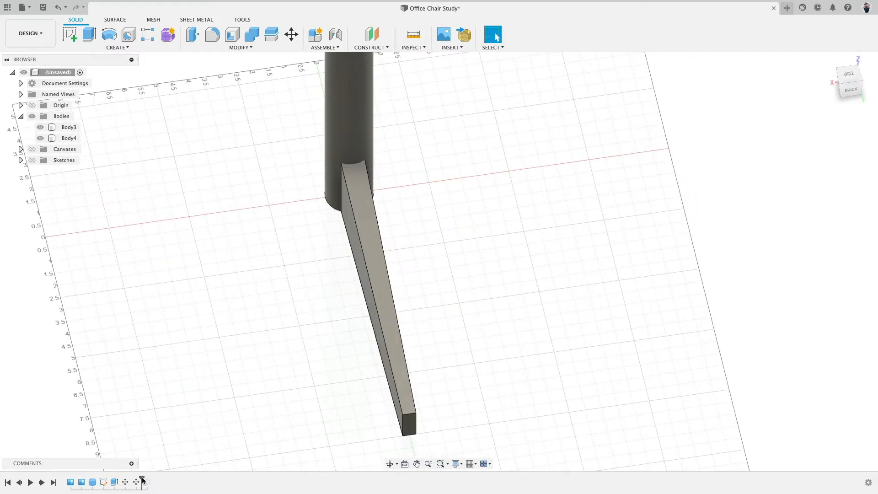
drag(142, 480, 149, 478)
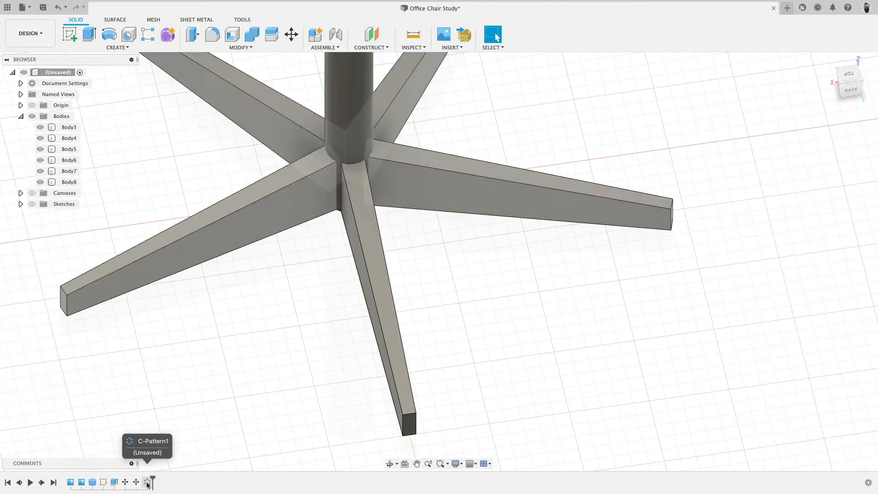
click(147, 483)
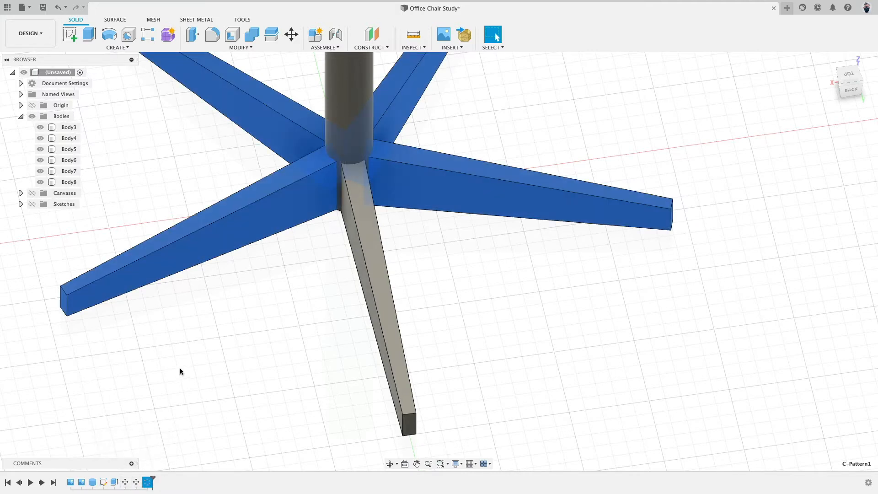
drag(212, 363, 399, 196)
key(Escape)
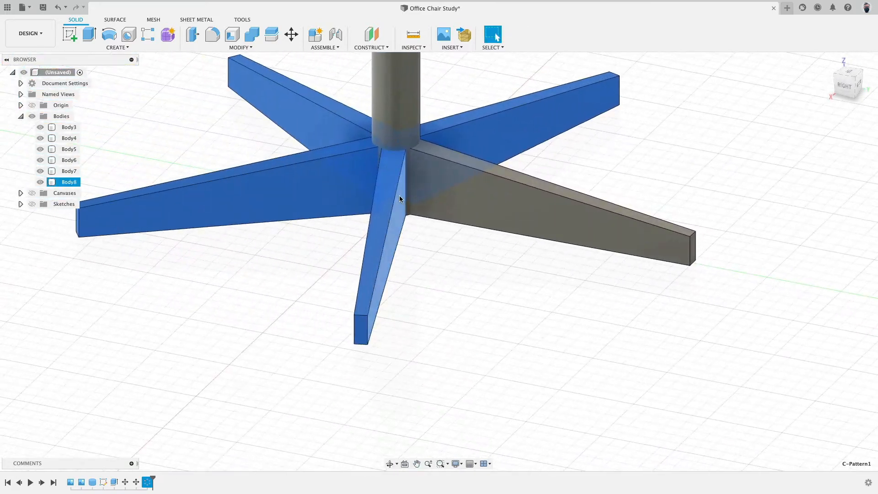
shift+middle_drag(231, 320, 329, 316)
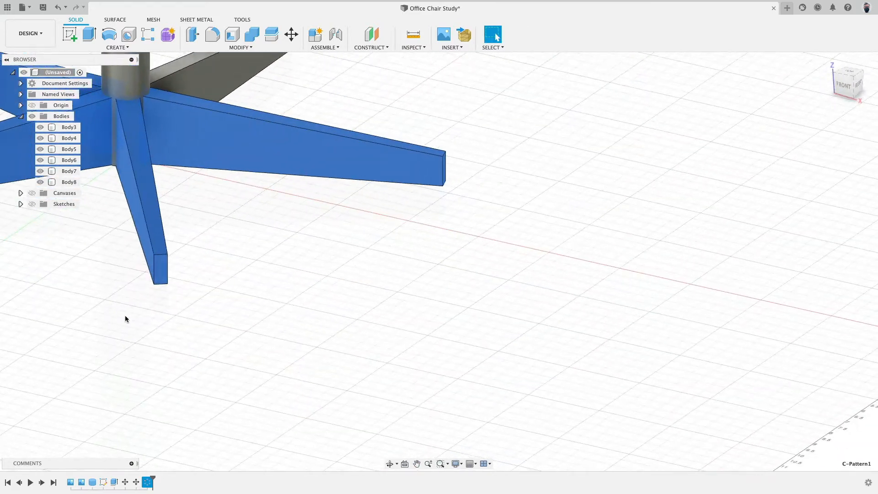
Step: Combine the five tapered legs and the central column into one body with a Join operation
middle_drag(125, 317, 415, 320)
scroll(439, 298, up, 5)
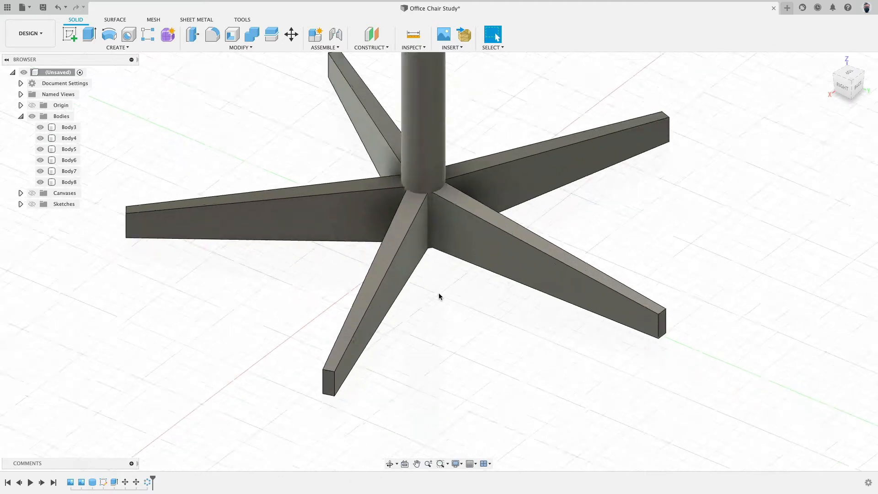
click(253, 35)
click(492, 222)
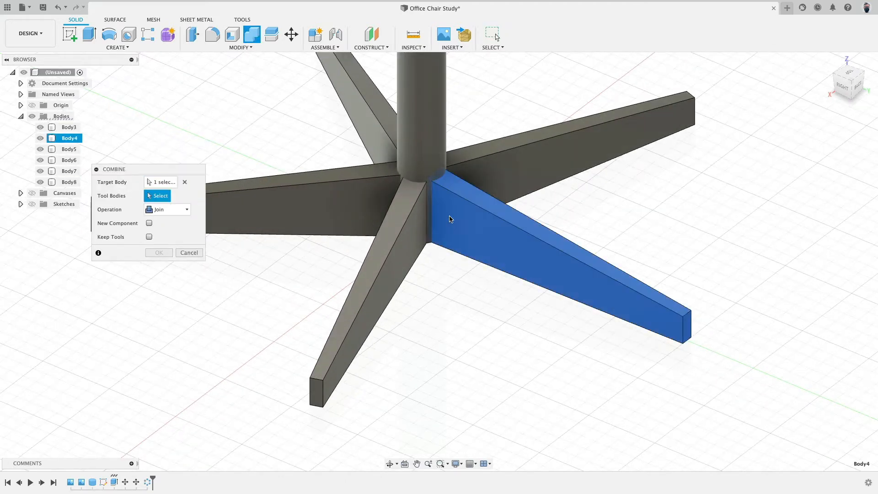
click(405, 207)
click(362, 192)
click(362, 107)
click(549, 147)
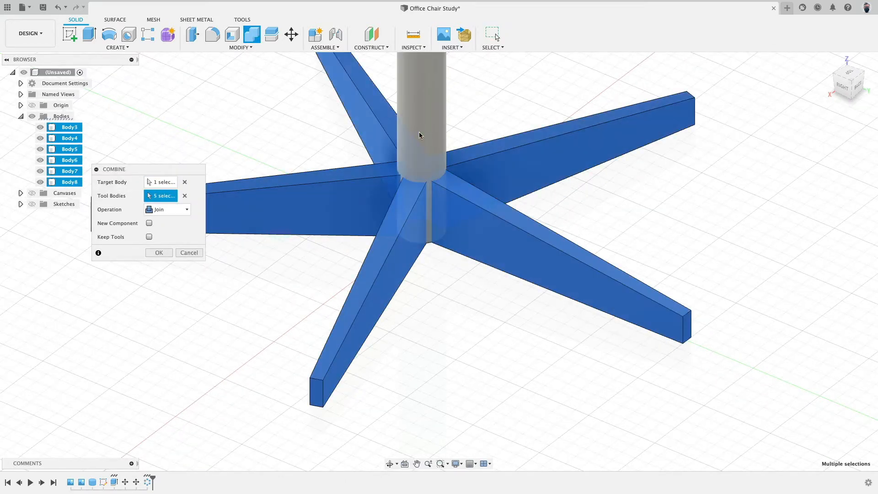
click(418, 134)
click(158, 253)
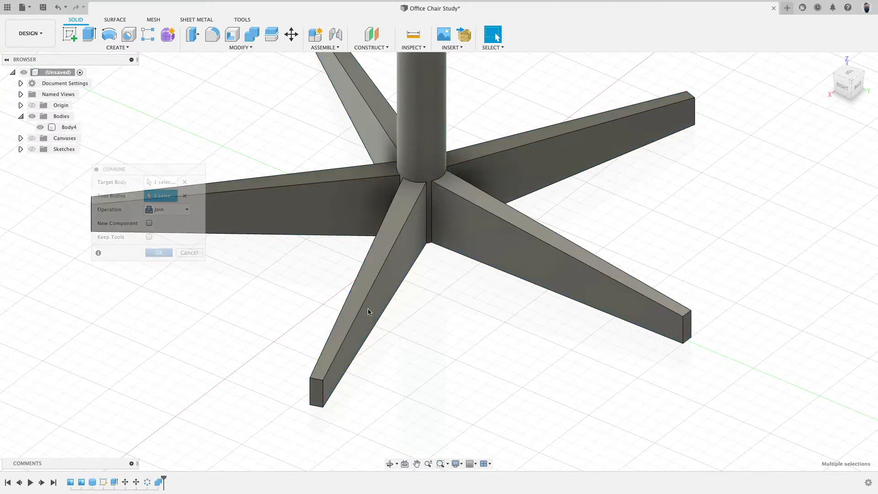
Step: Fillet the curved edge where one leg's upper face meets the column with a 0.563 in radius
scroll(397, 392, up, 5)
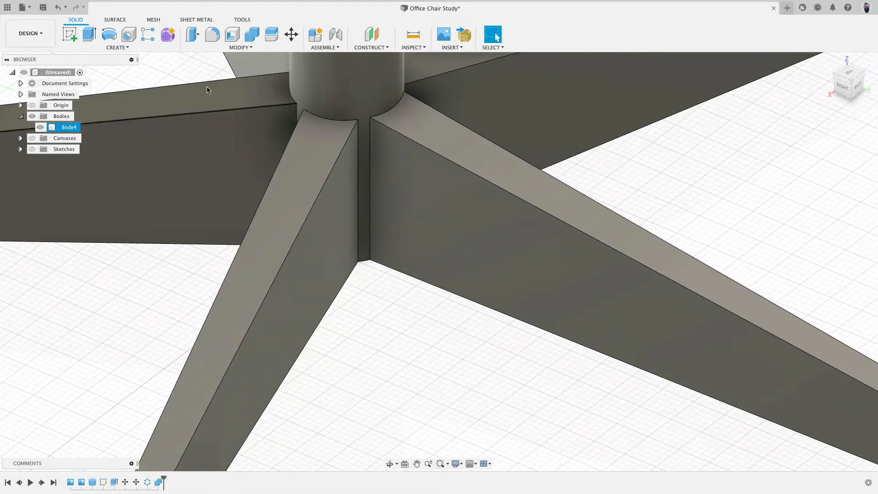
click(212, 35)
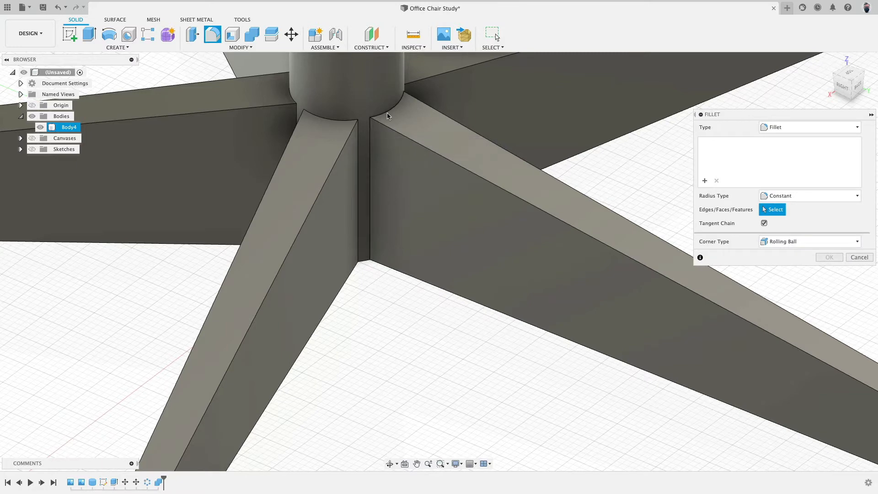
click(387, 115)
drag(388, 112, 396, 108)
scroll(379, 289, down, 4)
scroll(379, 290, up, 2)
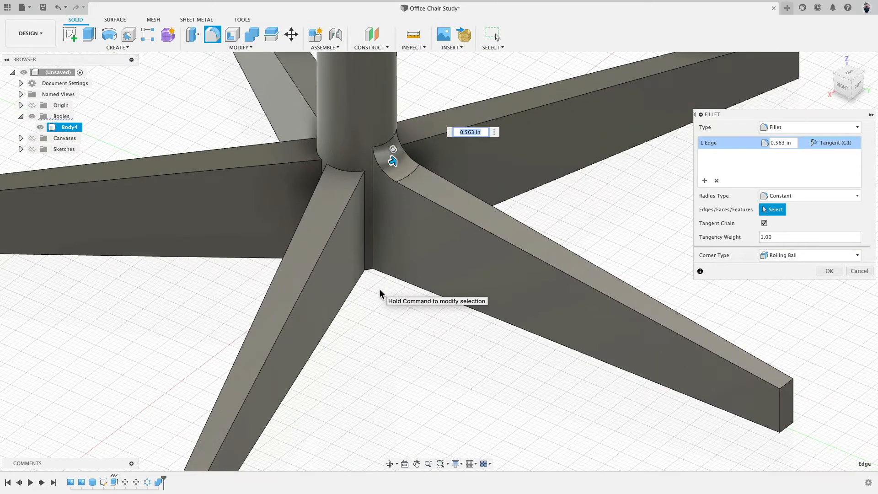
right_click(376, 315)
click(381, 287)
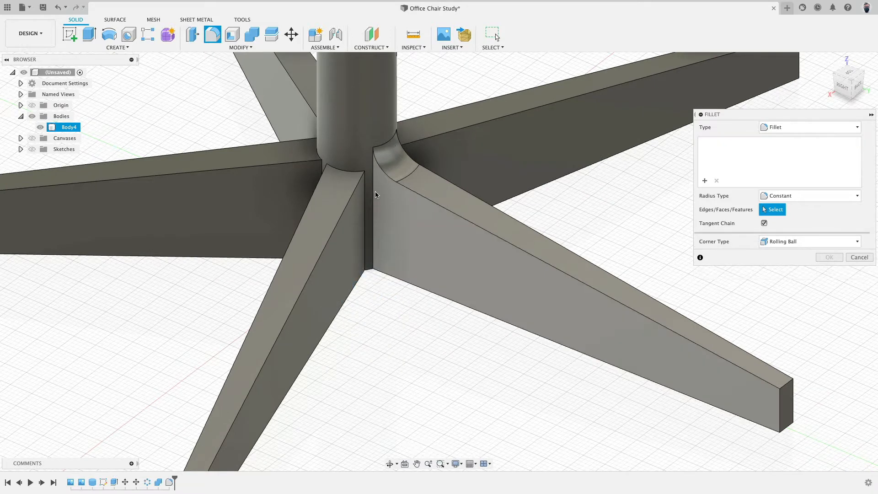
Step: Try a 0.222 in fillet on the same leg's vertical edge at the column, and undo the trial fillets
click(373, 196)
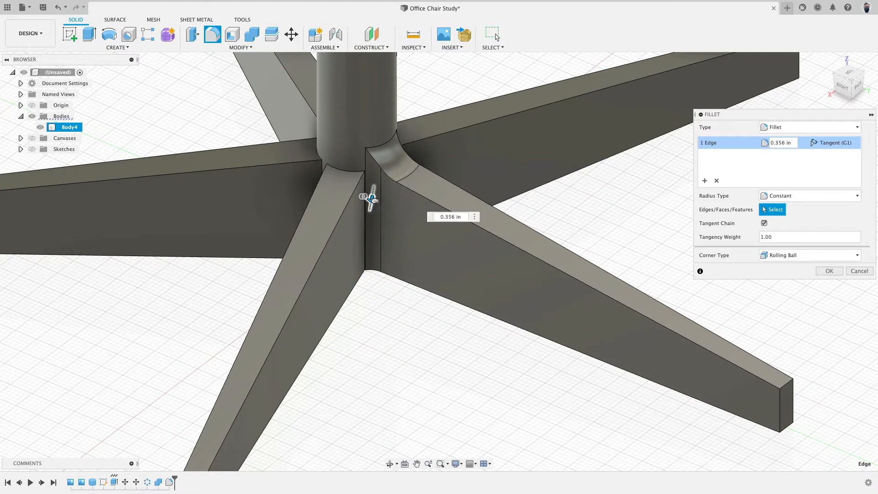
mouse_move(373, 197)
mouse_down()
mouse_move(358, 196)
mouse_move(374, 199)
mouse_up()
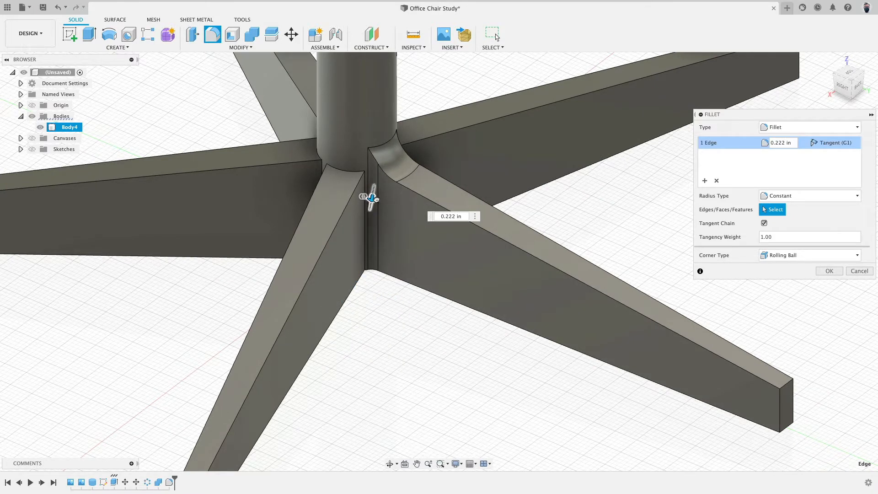
click(839, 271)
key(super+z)
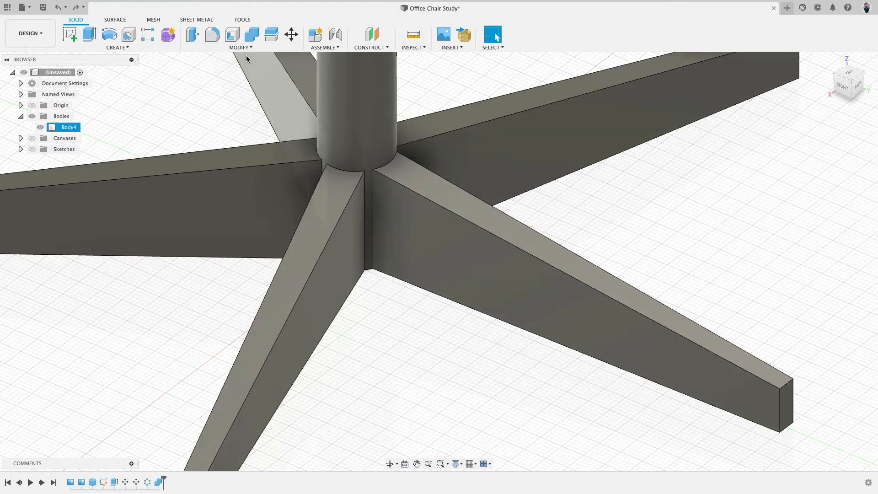
Step: Fillet the two long upper edges of one leg with a 0.165 in radius
click(212, 35)
click(409, 188)
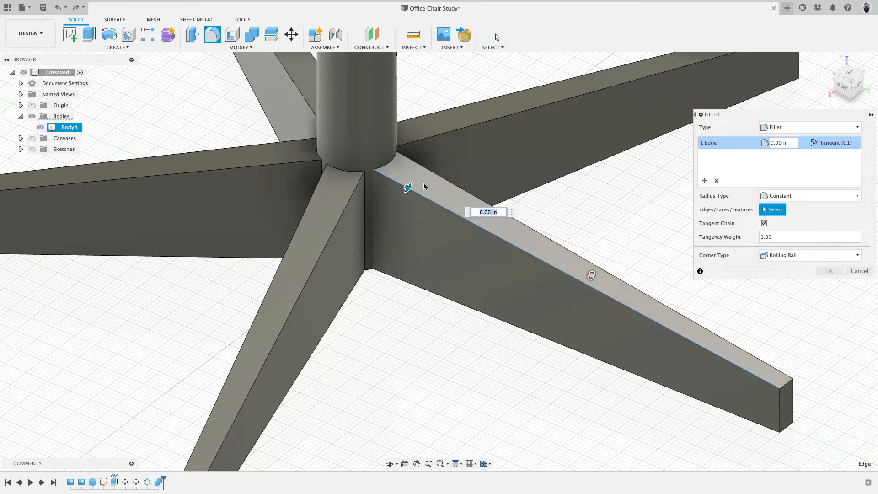
click(438, 180)
drag(439, 170, 365, 289)
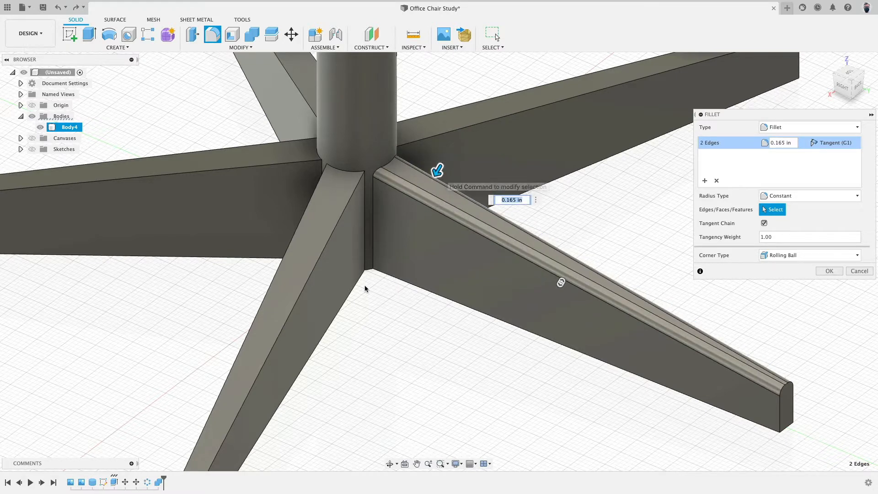
right_click(388, 345)
click(393, 318)
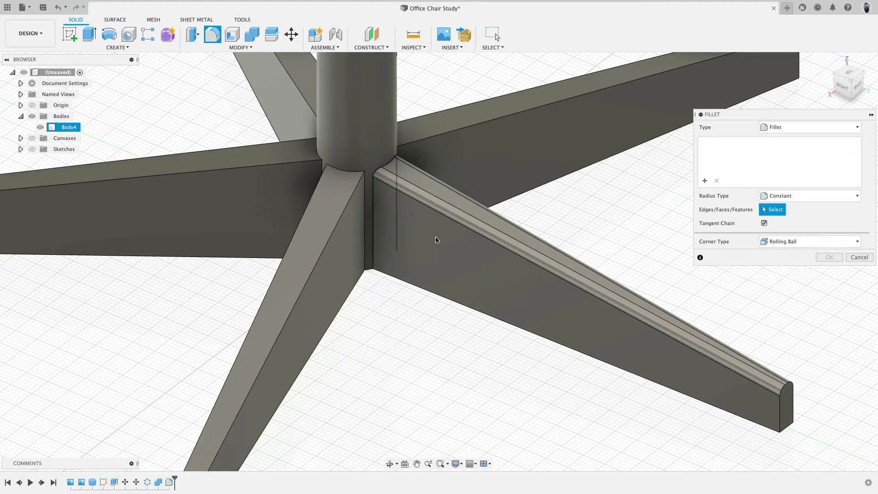
Step: Fillet the edge chain around the same leg's outer end face with a 0.1 in radius
click(794, 399)
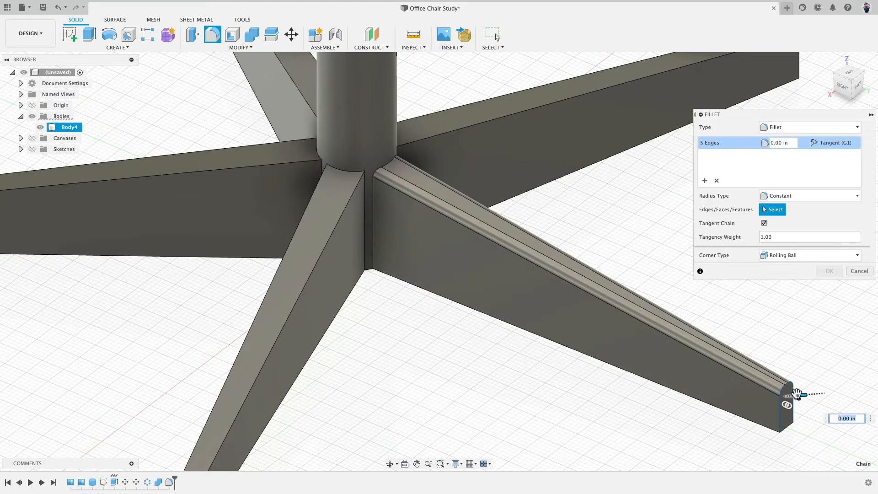
text(0.1)
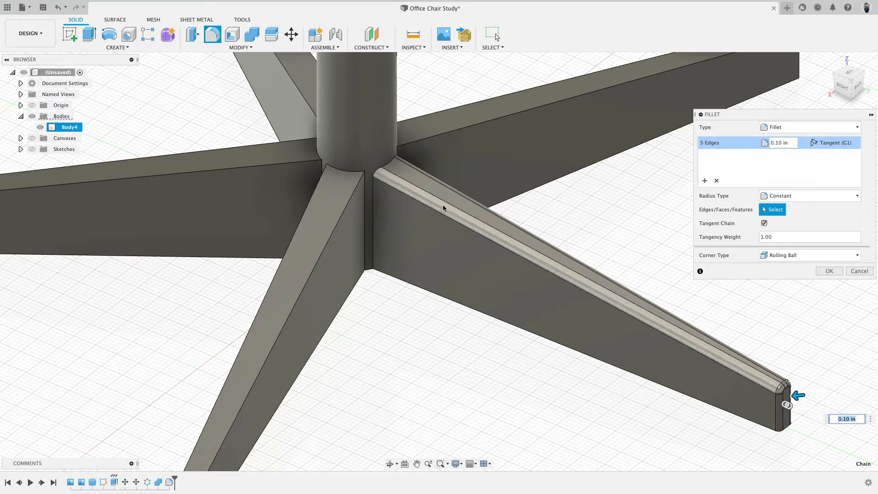
right_click(393, 336)
click(395, 307)
Step: Fillet the edge chain where the same leg meets the column with a 0.134 in radius
click(374, 206)
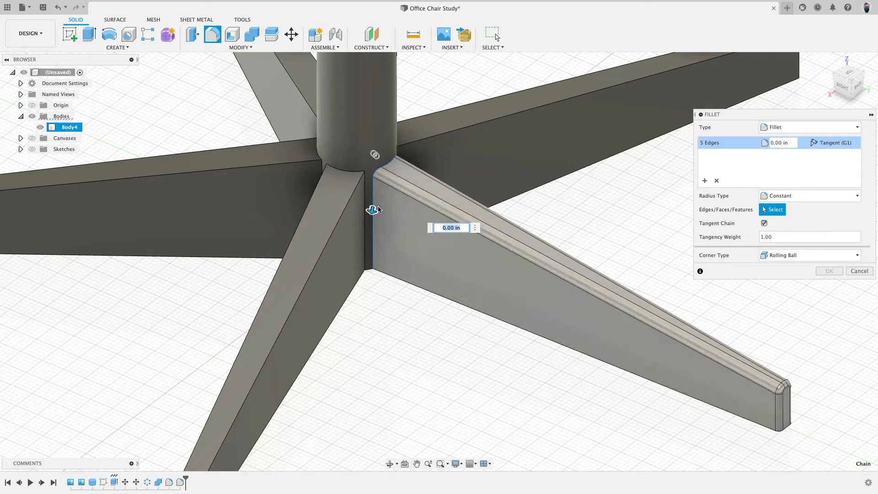
drag(374, 209, 371, 211)
click(825, 270)
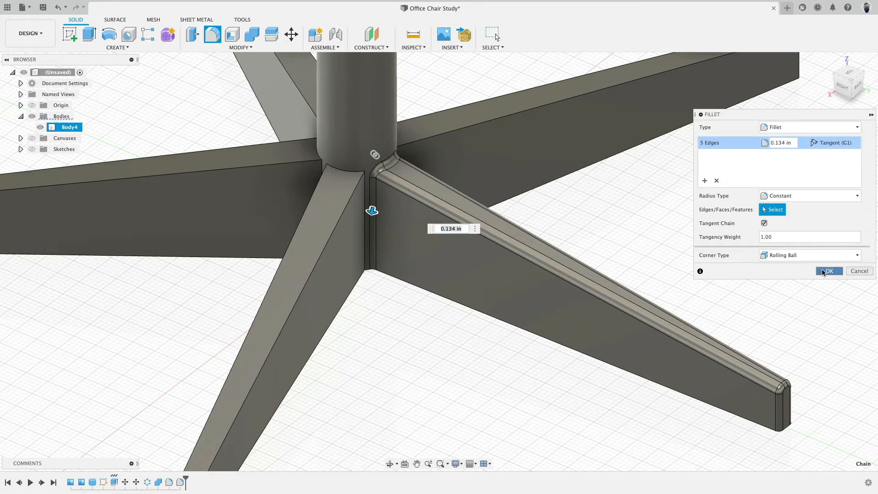
shift+middle_drag(495, 357, 470, 349)
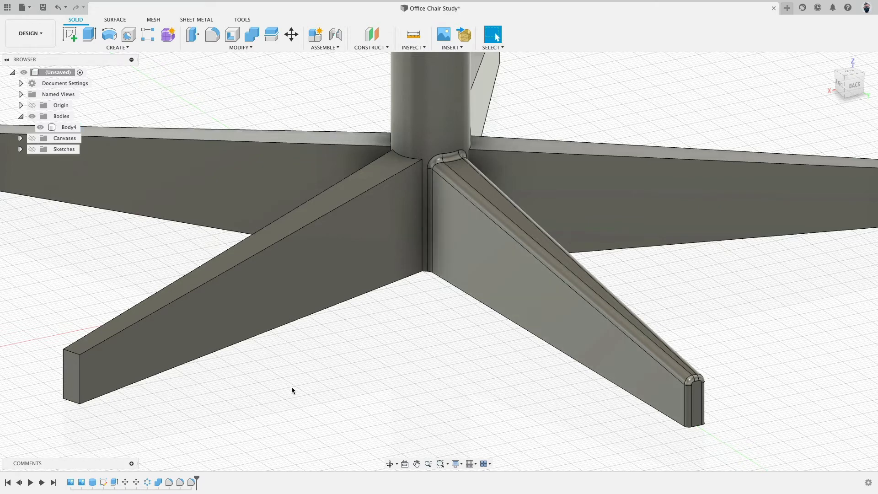
Step: Undo the three leg fillets and the Combine so the legs and column are separate bodies again
click(147, 483)
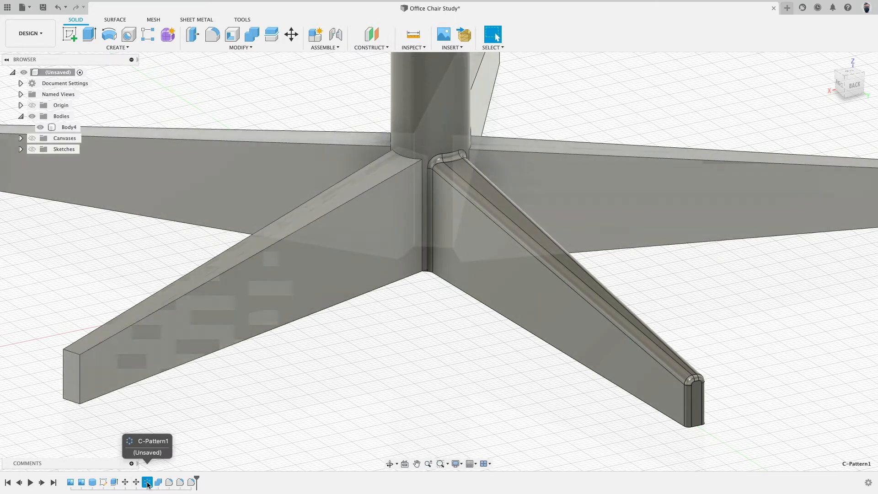
key(super+z)
key(super+z)
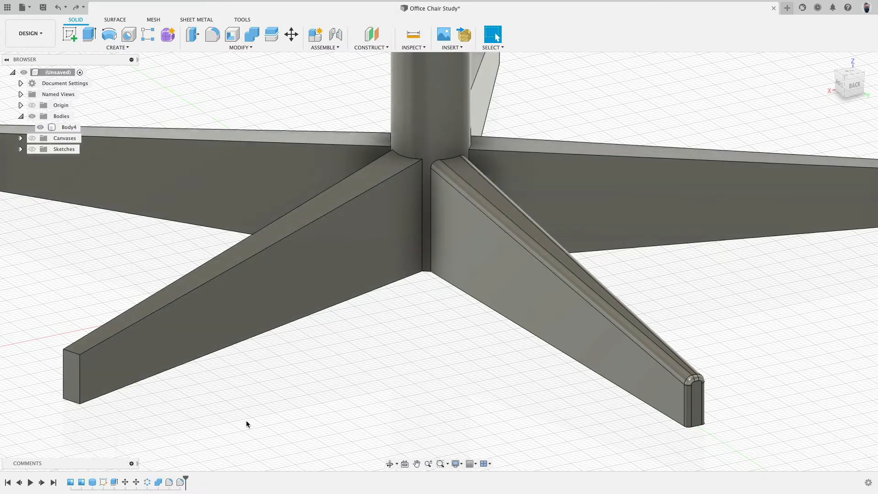
key(super+z)
key(super+z)
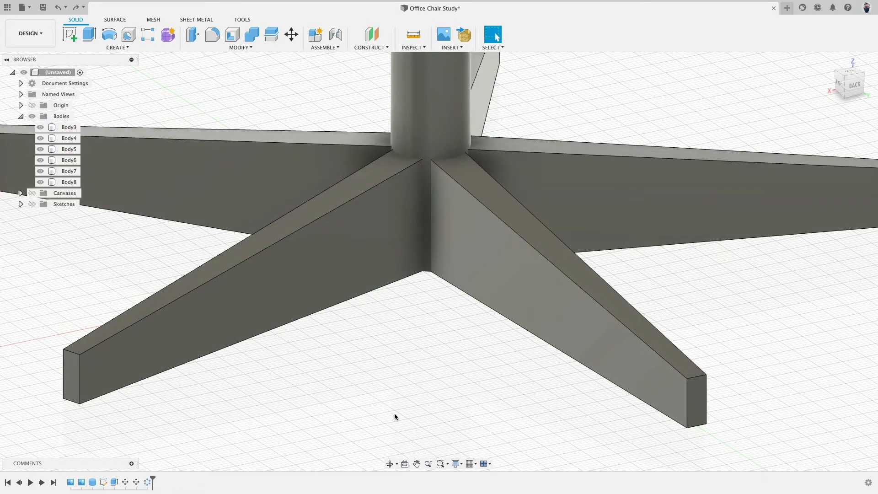
Step: Edit the original leg's symmetric extrusion and set its distance to 0.9 in
mouse_move(364, 399)
shift+middle_down()
mouse_move(340, 398)
mouse_move(361, 394)
shift+middle_up()
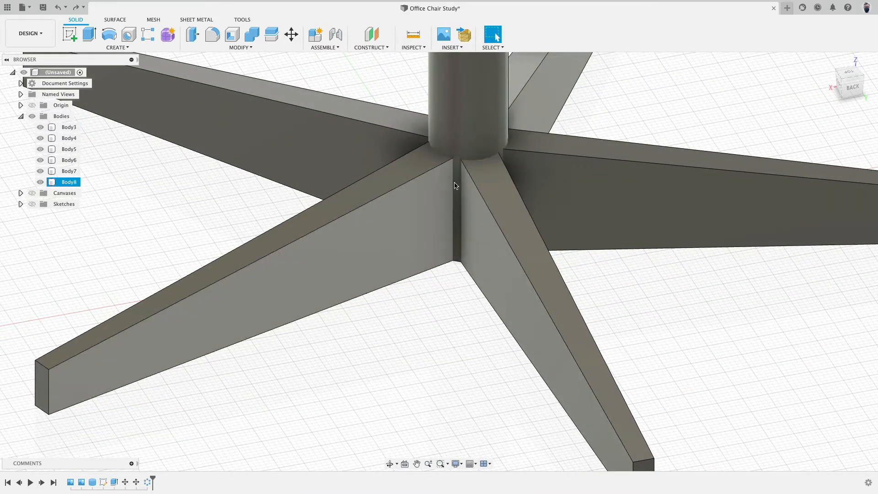
double_click(114, 482)
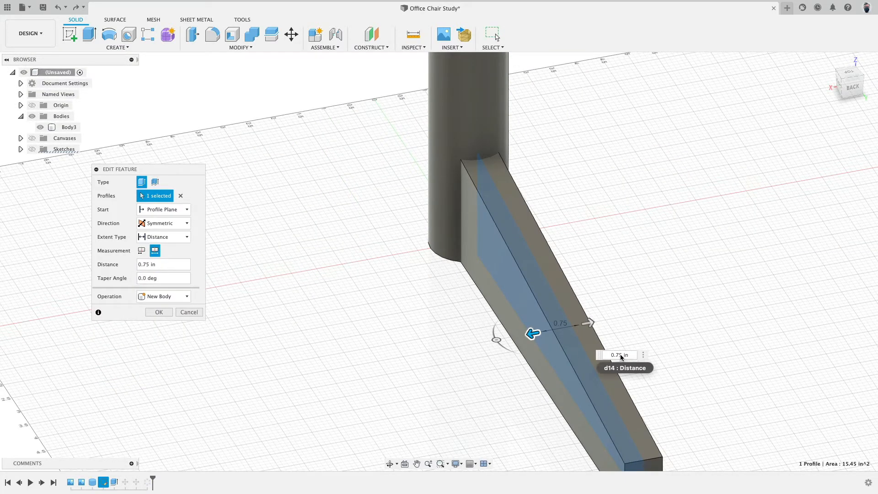
key(Right)
key(shift+Left)
key(shift+Left)
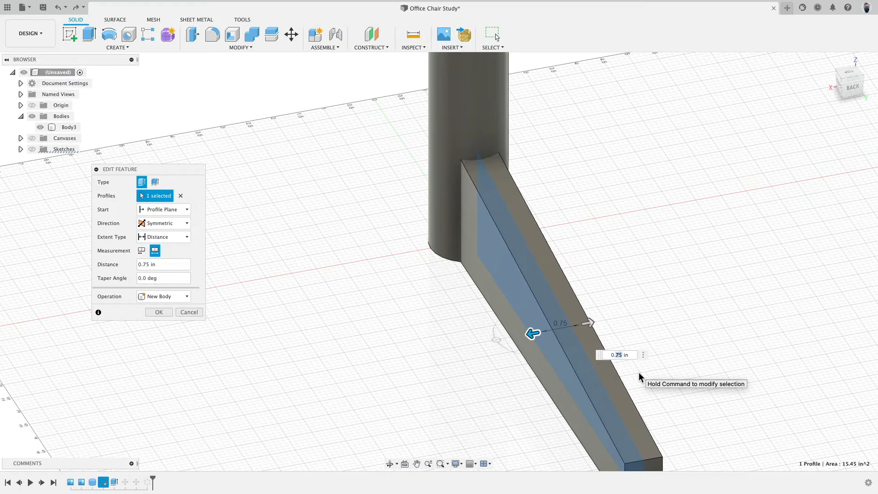
text(9)
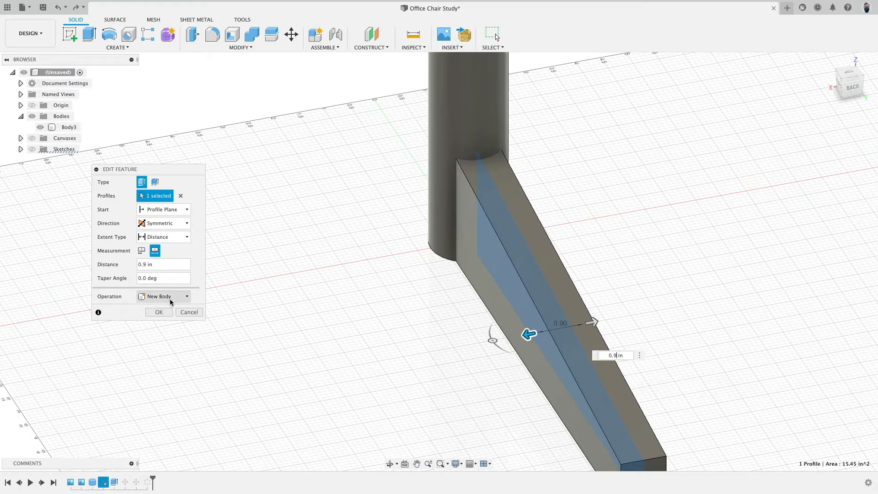
click(159, 312)
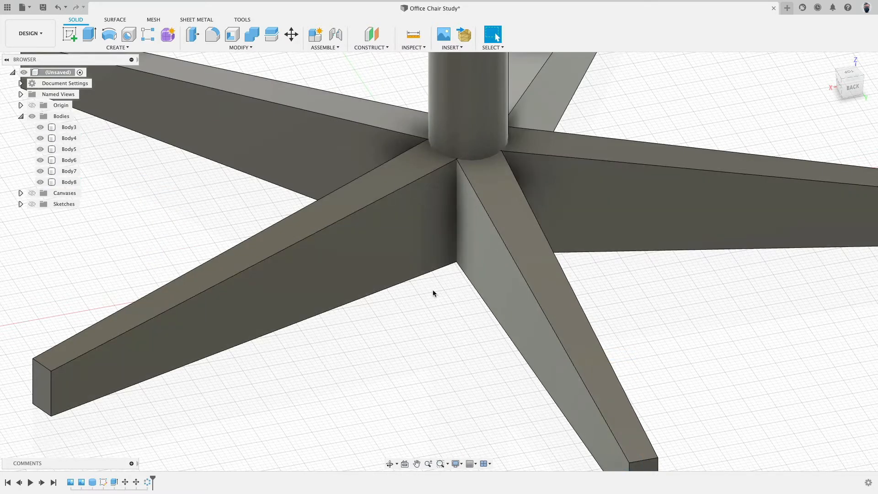
Step: Check where the widened legs meet at the column, and join all five legs and the column with Combine
scroll(478, 164, up, 5)
scroll(461, 116, up, 5)
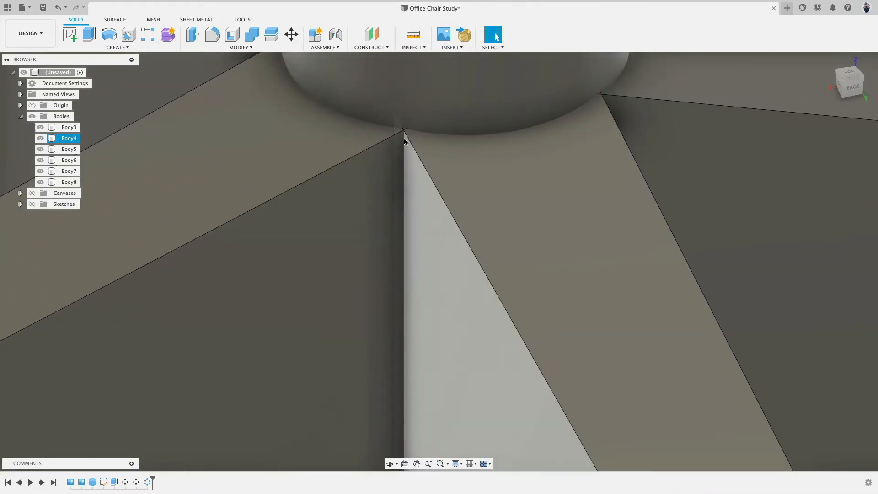
scroll(404, 141, down, 8)
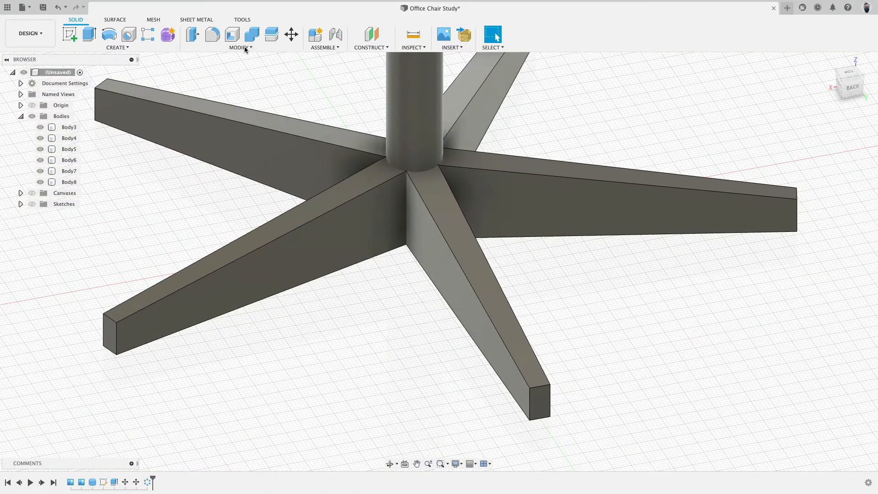
click(251, 34)
click(347, 151)
click(419, 118)
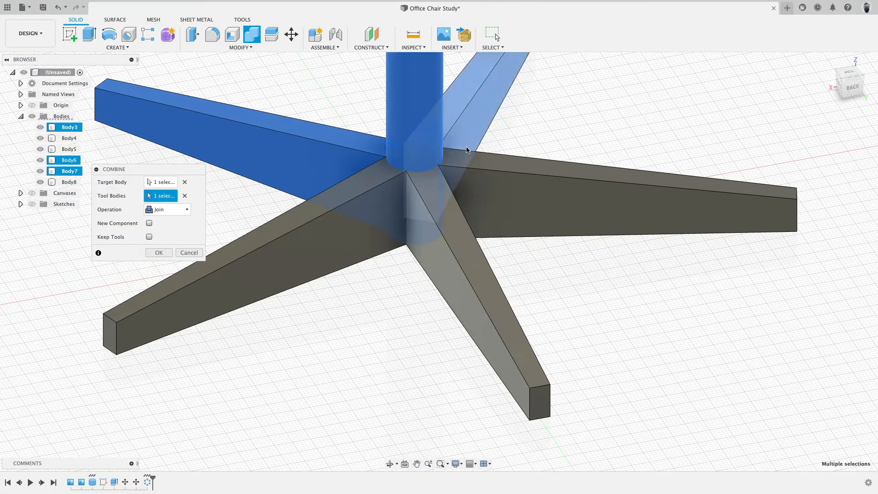
click(466, 151)
click(360, 215)
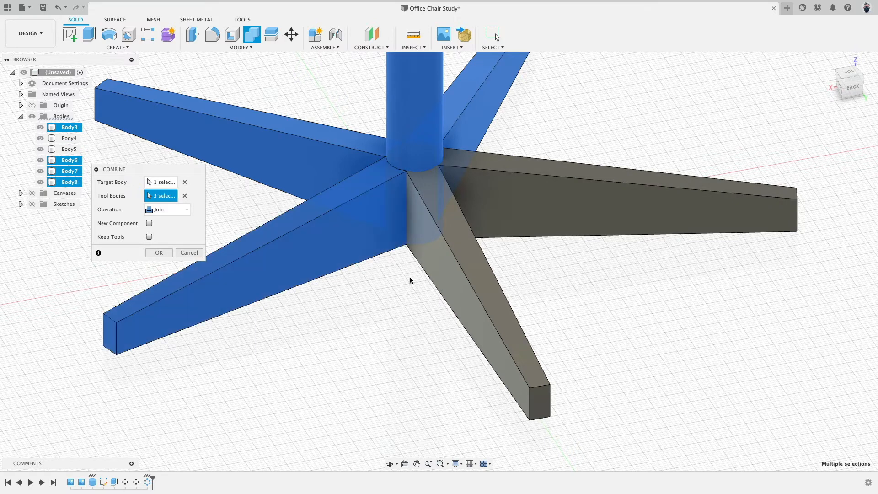
click(478, 300)
click(159, 253)
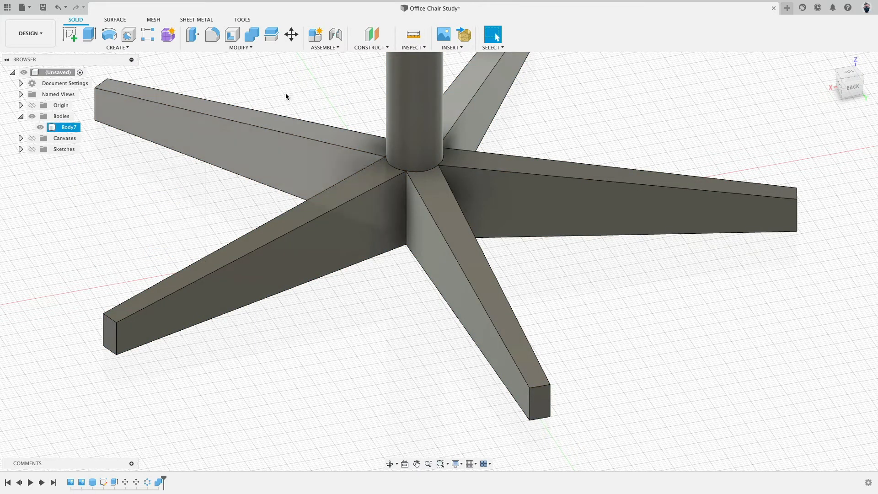
click(212, 34)
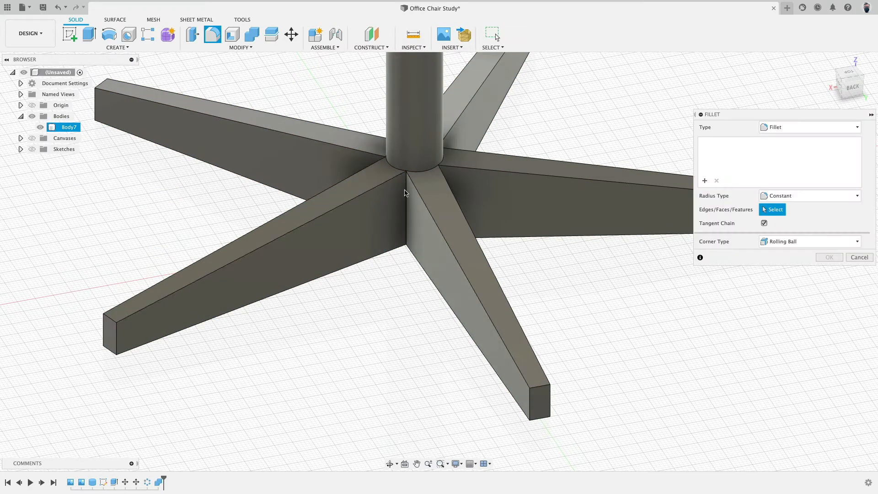
click(405, 192)
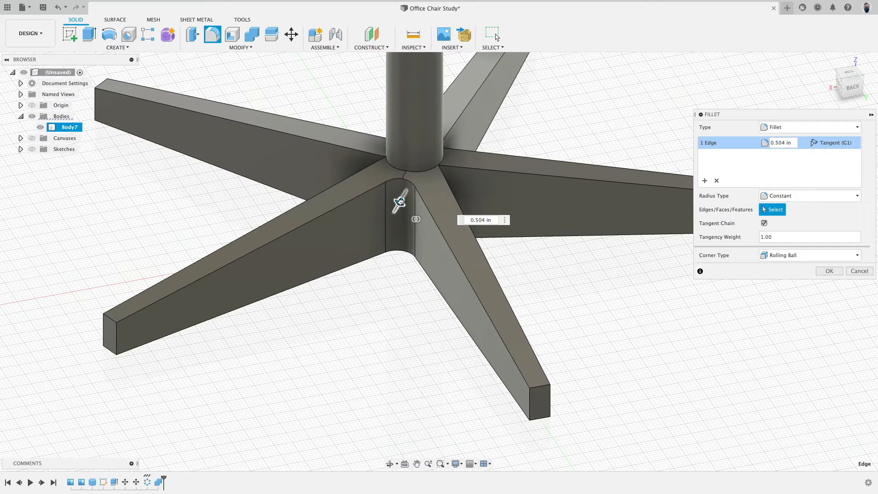
drag(400, 201, 402, 199)
shift+middle_drag(524, 216, 495, 212)
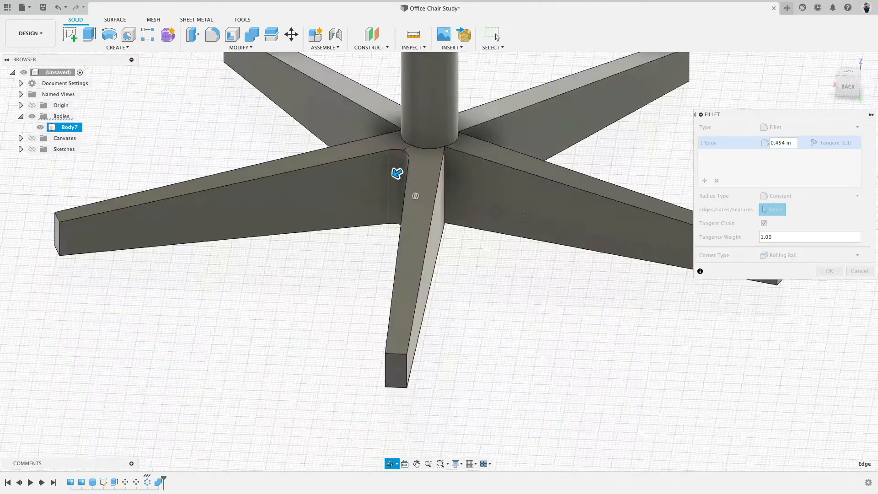
shift+middle_drag(416, 196, 481, 157)
click(485, 140)
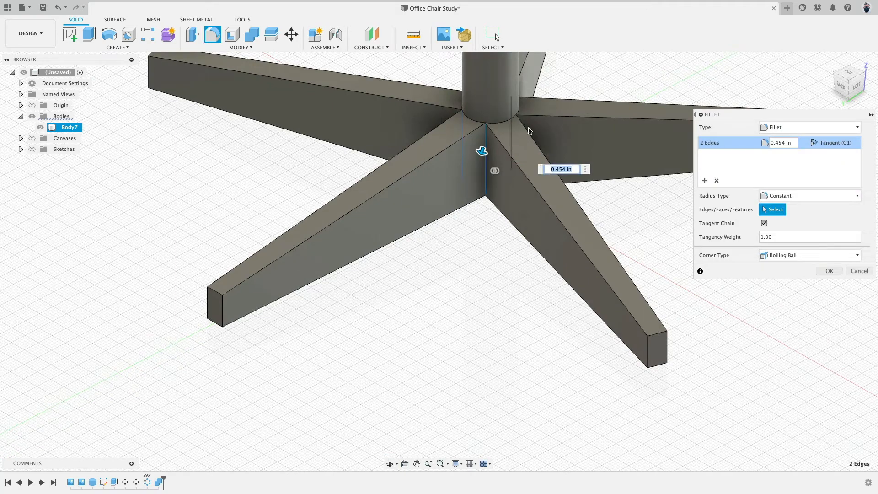
shift+middle_drag(622, 171, 476, 274)
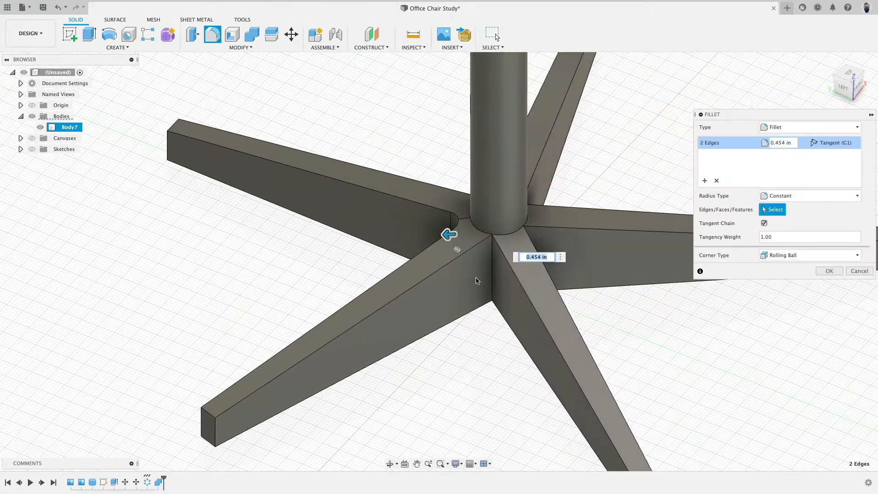
click(492, 259)
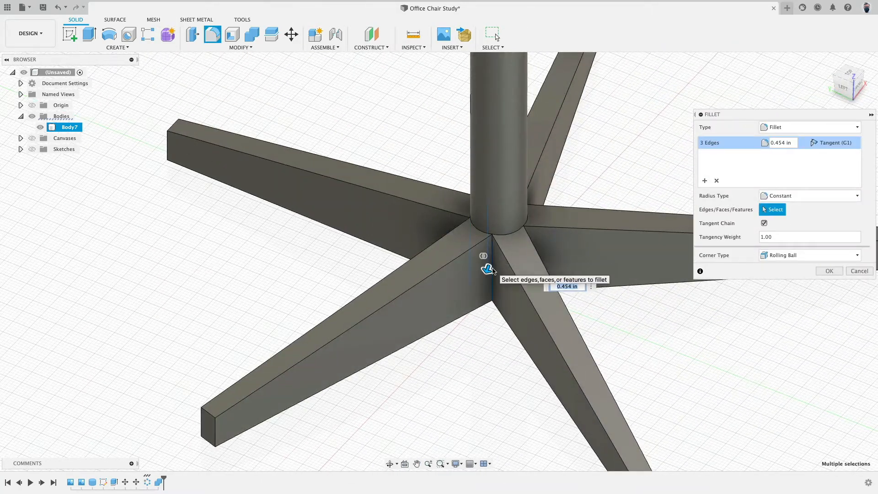
click(492, 259)
click(493, 282)
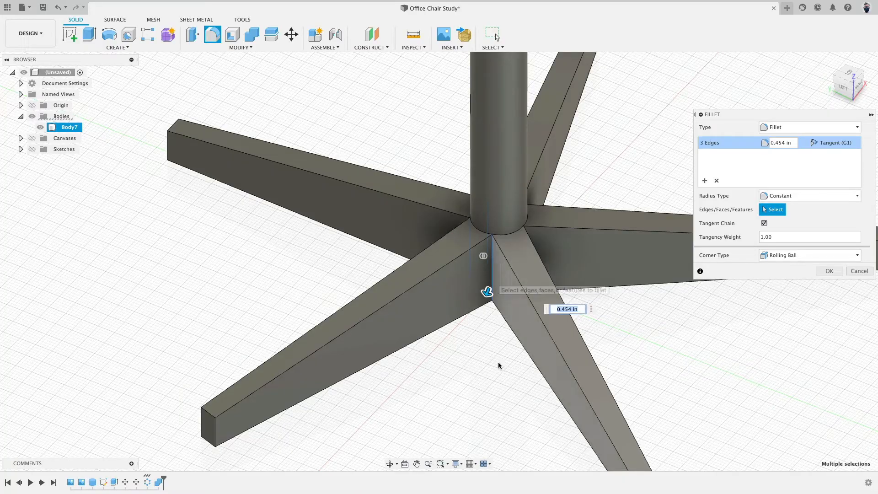
shift+middle_drag(424, 381, 526, 357)
middle_drag(519, 240, 517, 178)
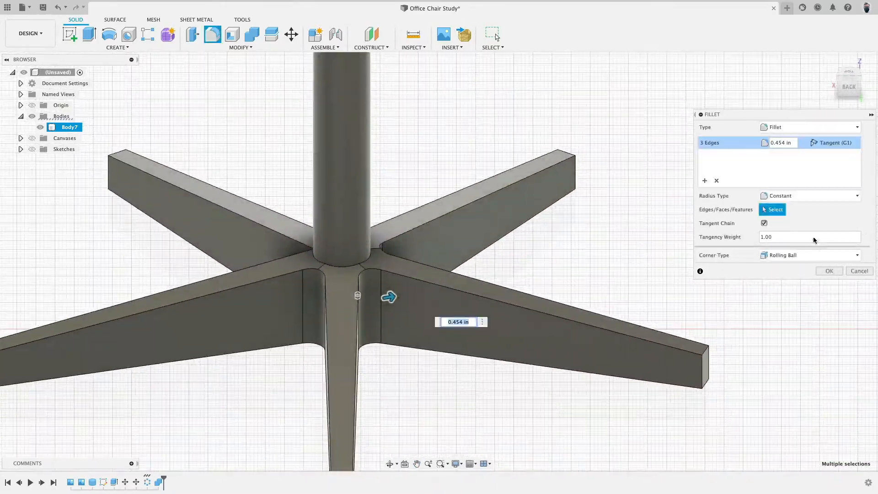
click(859, 271)
Step: Fillet the vertical inside edge where two neighbouring legs meet below the column with a 0.978 in radius
scroll(586, 235, down, 3)
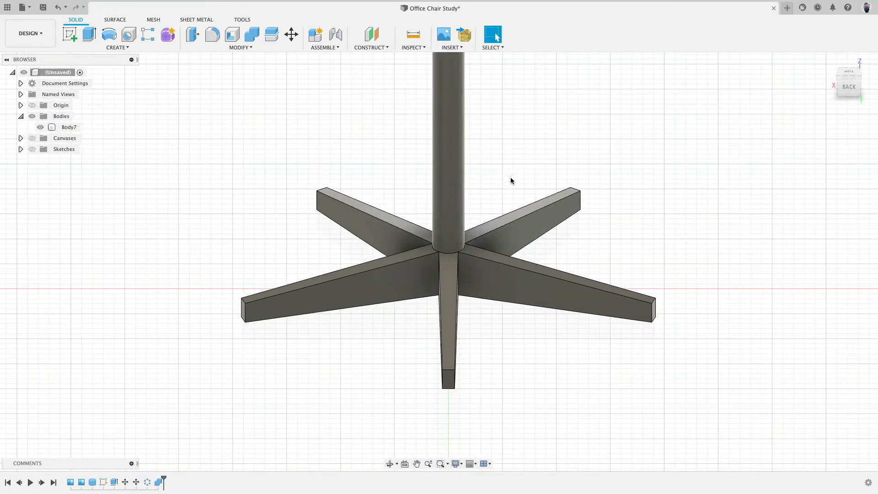
scroll(510, 179, up, 3)
mouse_move(502, 181)
shift+middle_down()
mouse_move(484, 173)
mouse_move(503, 173)
shift+middle_up()
middle_drag(542, 172, 643, 168)
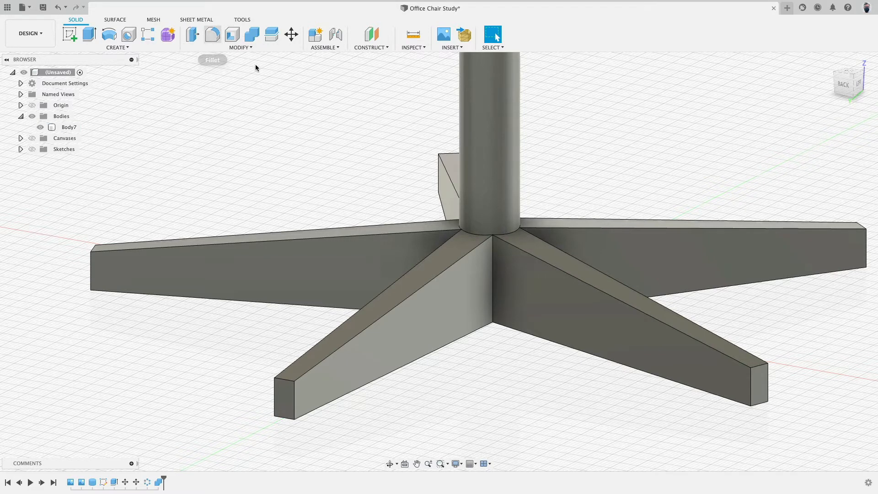
click(212, 35)
click(492, 259)
shift+middle_drag(568, 177, 444, 255)
drag(450, 241, 434, 252)
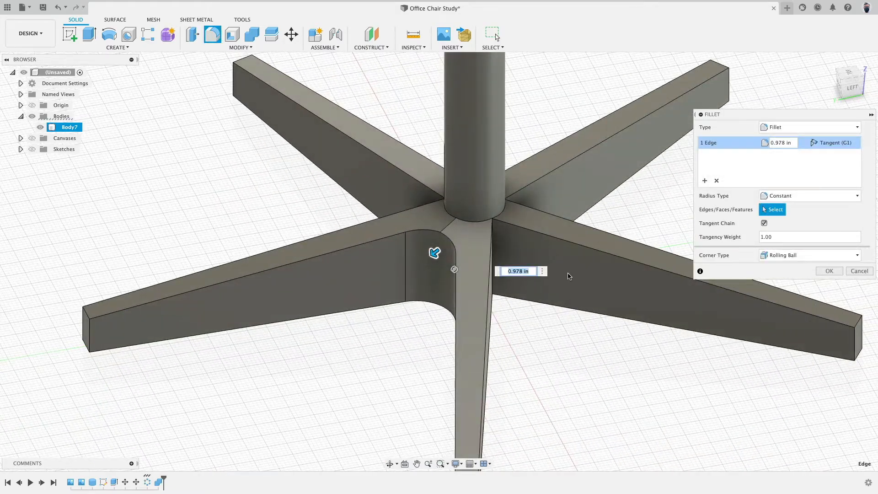
click(826, 272)
shift+middle_drag(572, 348, 438, 225)
scroll(438, 225, up, 5)
click(413, 229)
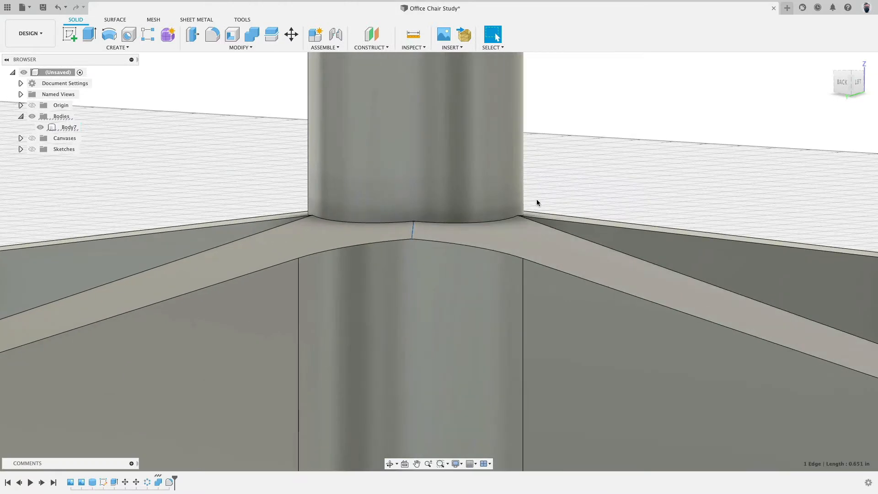
click(212, 34)
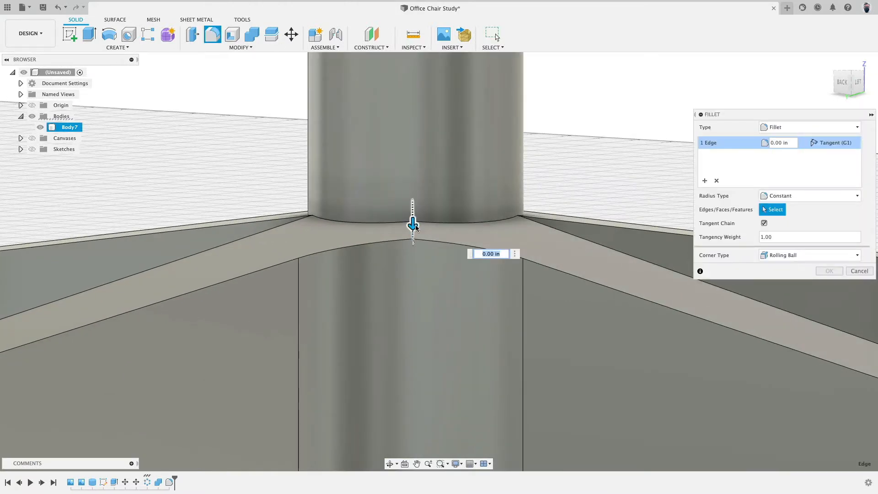
drag(417, 231, 416, 227)
scroll(413, 228, down, 3)
shift+middle_drag(413, 227, 448, 227)
scroll(435, 256, down, 5)
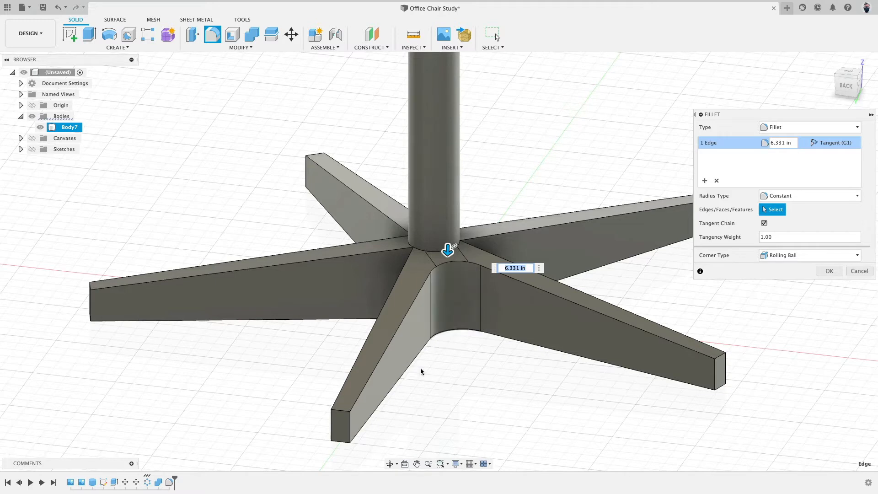
click(864, 271)
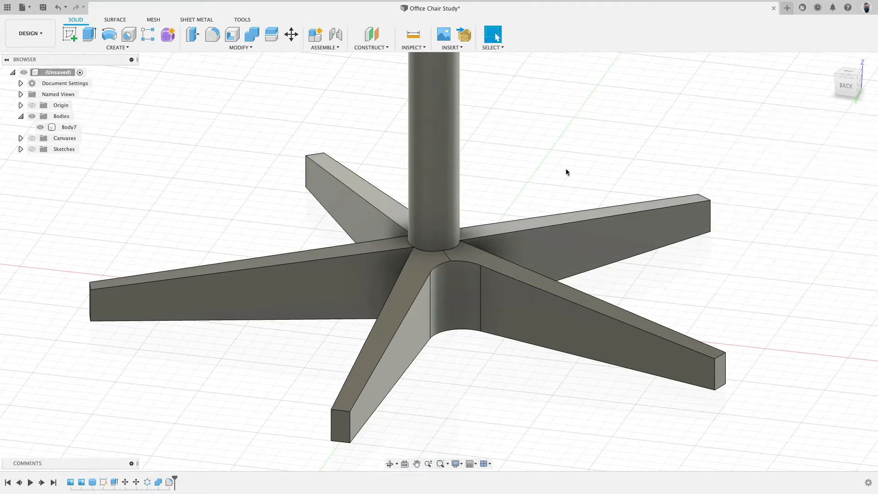
Step: Undo the leg fillet and the Combine, and show the reference canvases to compare the base from the back and left side
key(super+z)
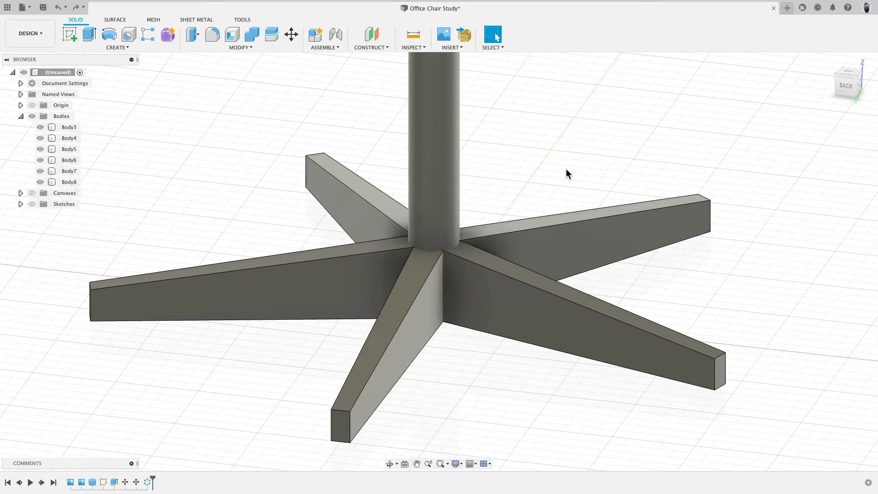
scroll(540, 190, down, 4)
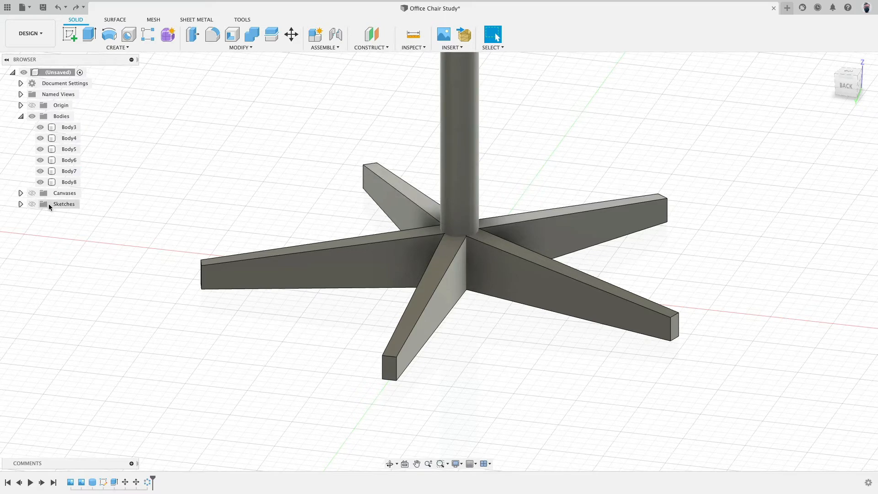
click(30, 194)
scroll(585, 205, down, 3)
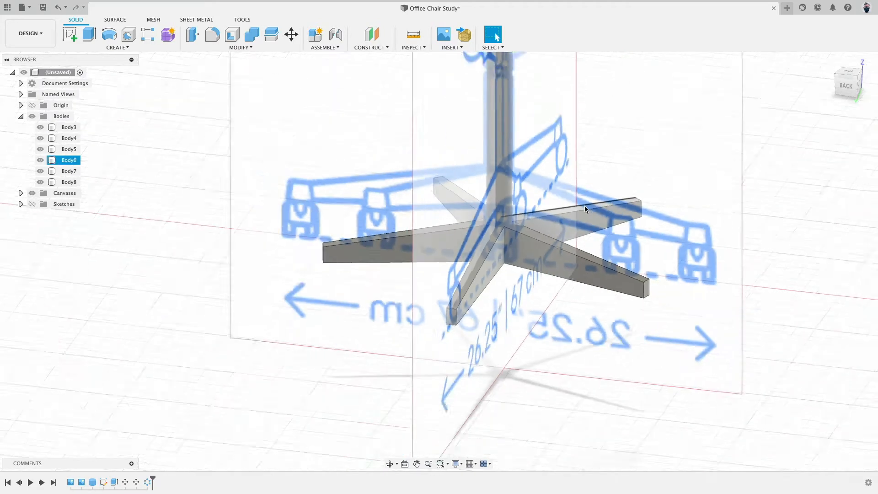
click(843, 87)
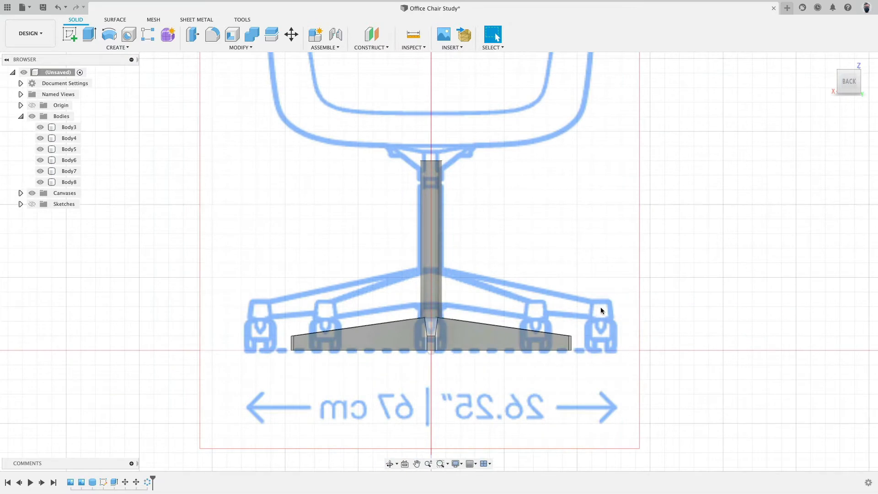
shift+middle_drag(721, 212, 622, 247)
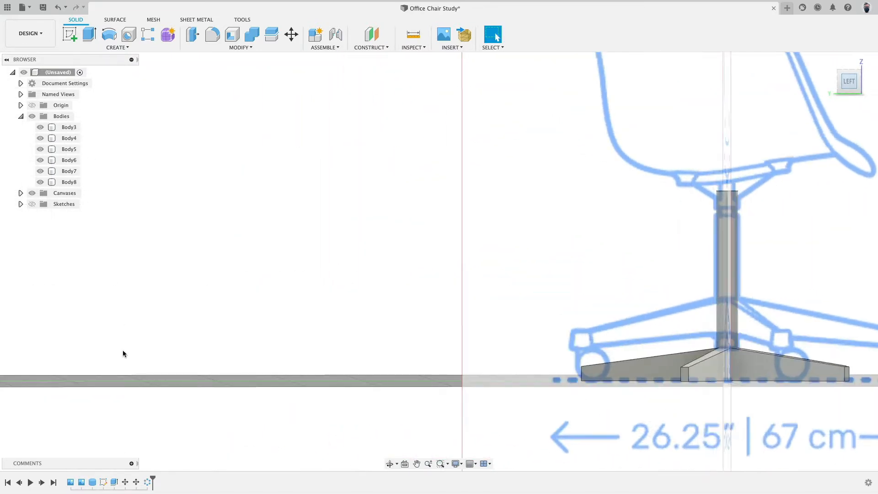
middle_drag(245, 361, 112, 256)
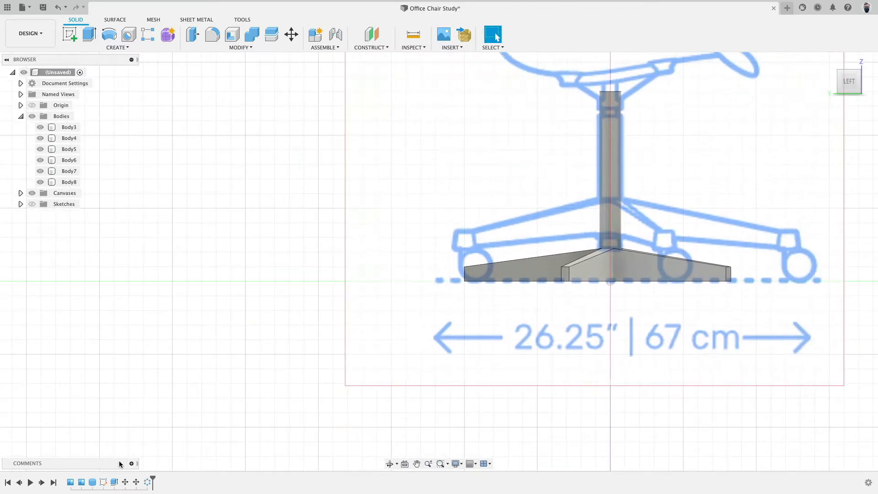
Step: Edit the leg's sketch and draw a closed foot profile at its outer end, about 0.3 in taller than the leg and slanting outward to the ground
double_click(105, 484)
scroll(342, 287, up, 6)
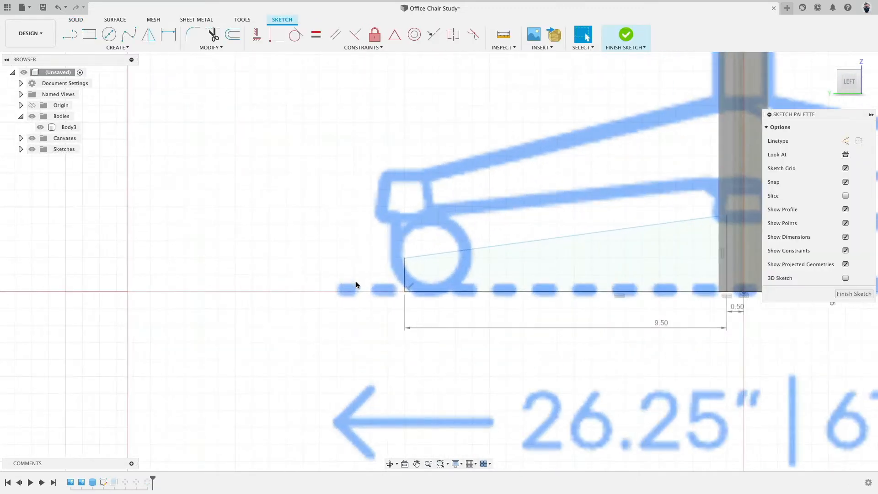
scroll(392, 251, down, 4)
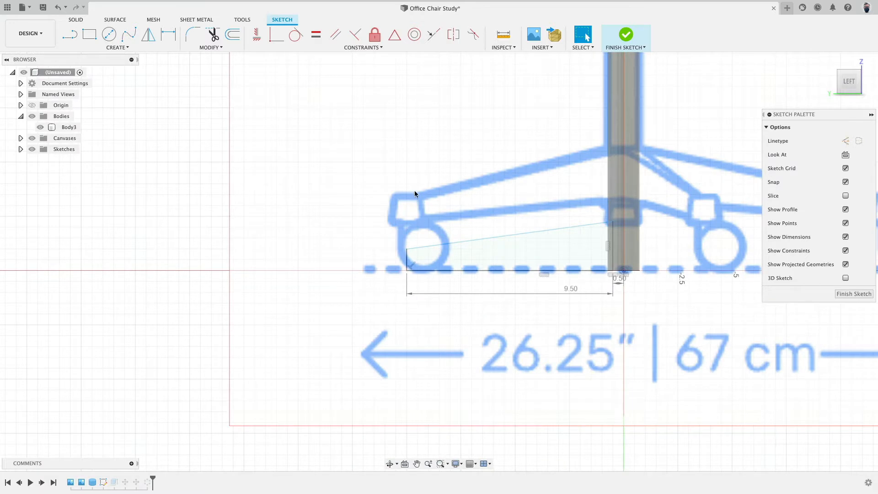
scroll(424, 226, up, 4)
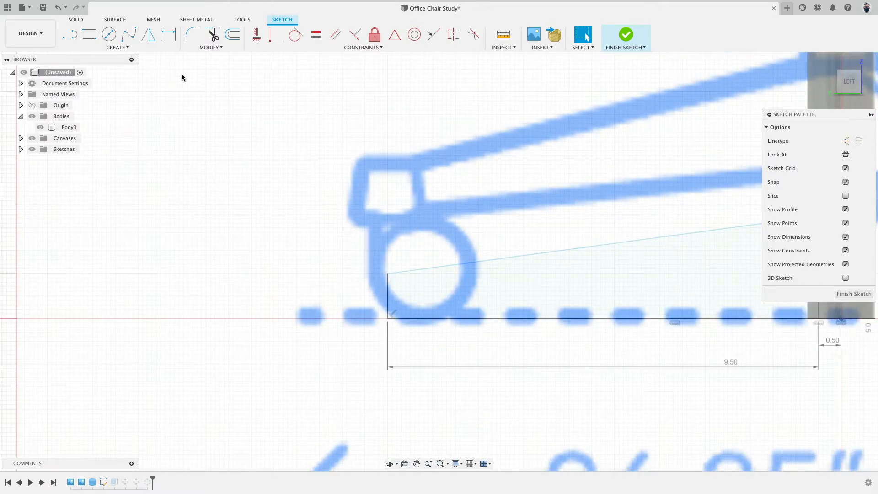
click(69, 34)
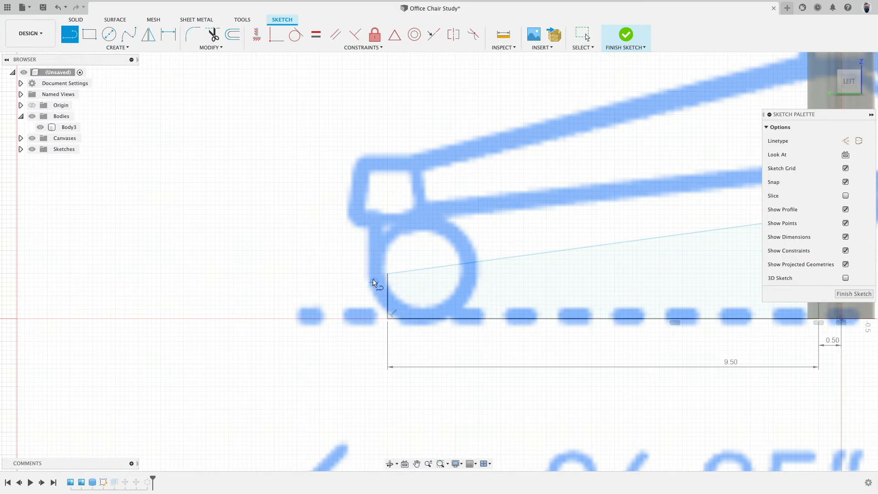
scroll(373, 280, up, 2)
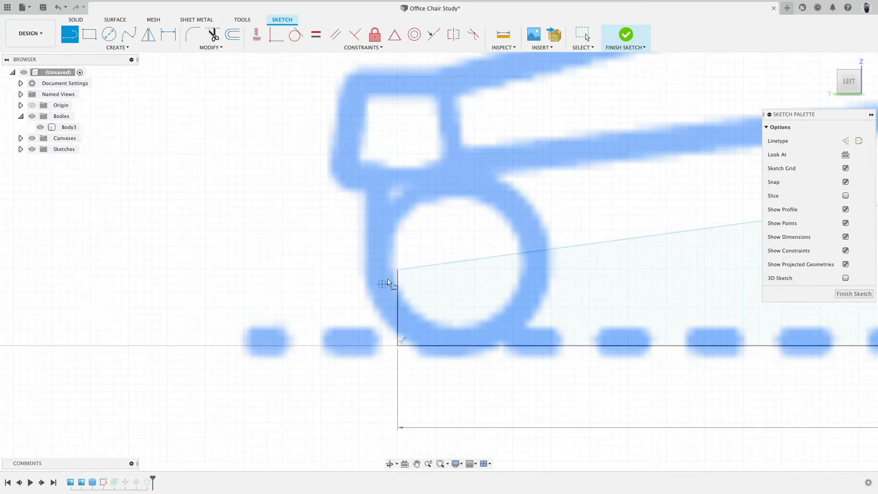
click(398, 270)
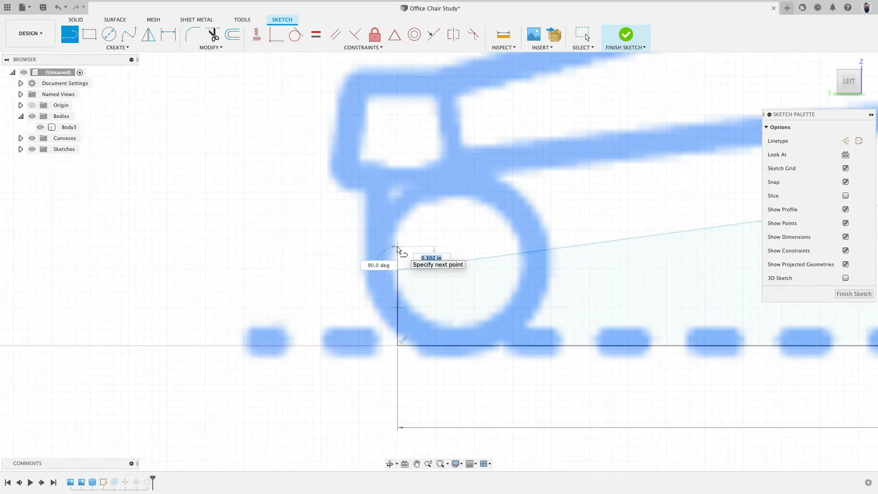
click(359, 247)
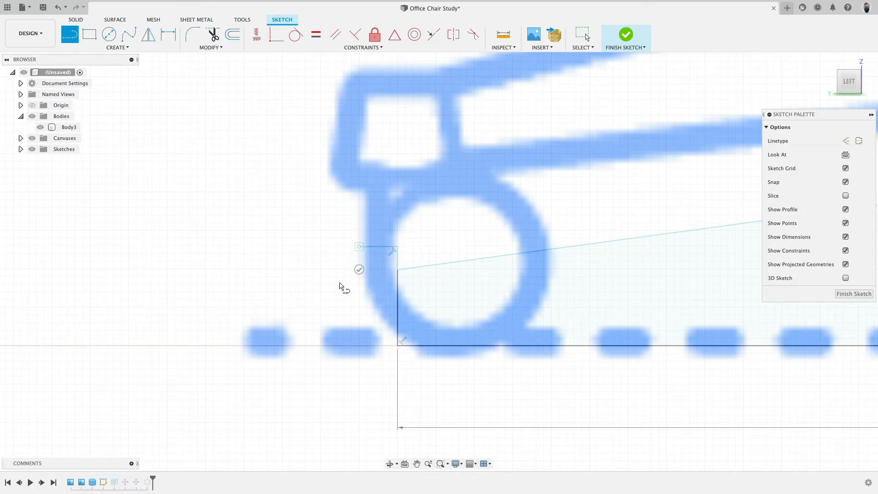
click(336, 346)
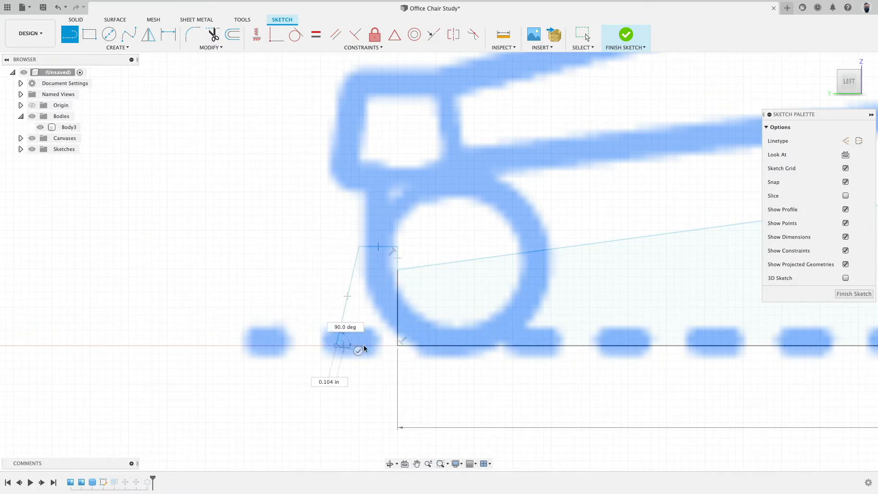
click(398, 345)
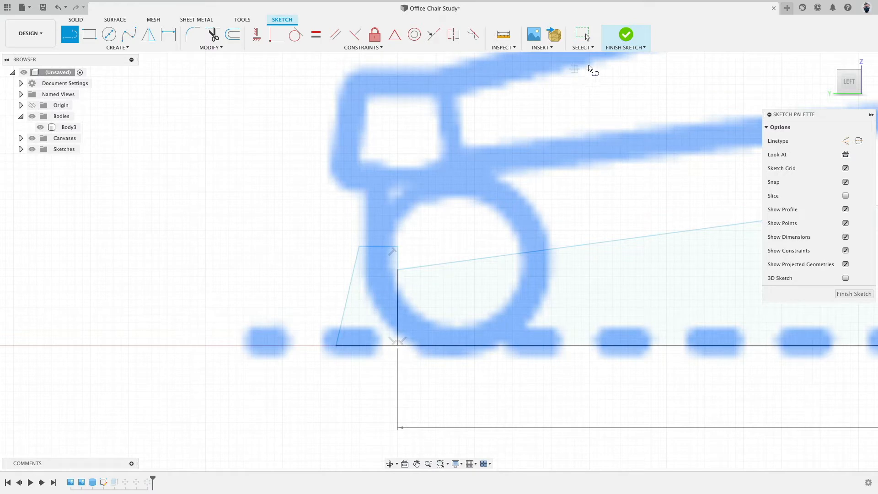
click(624, 34)
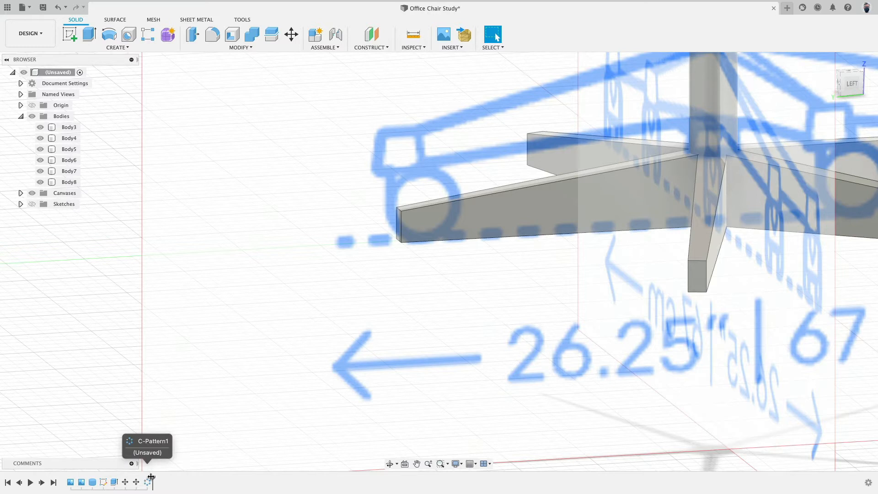
Step: Roll the timeline back to before the circular pattern, hide the canvases and show the sketches
drag(152, 479, 140, 477)
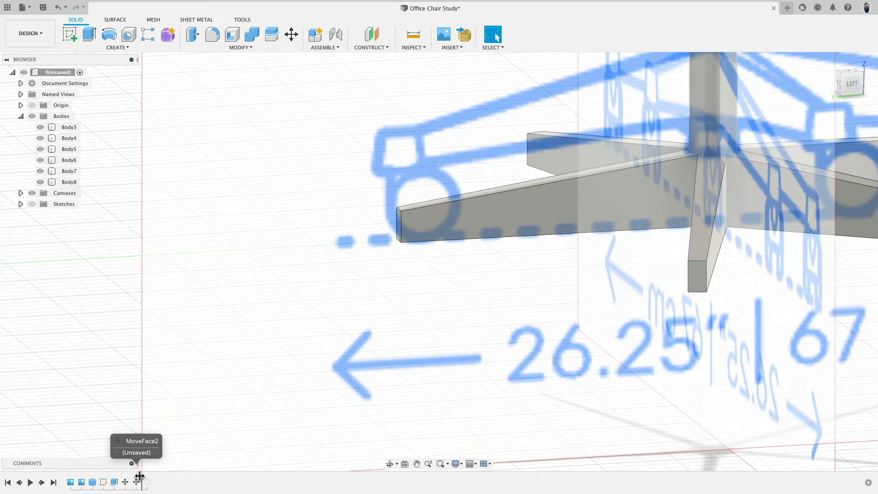
scroll(179, 302, down, 3)
scroll(178, 303, down, 3)
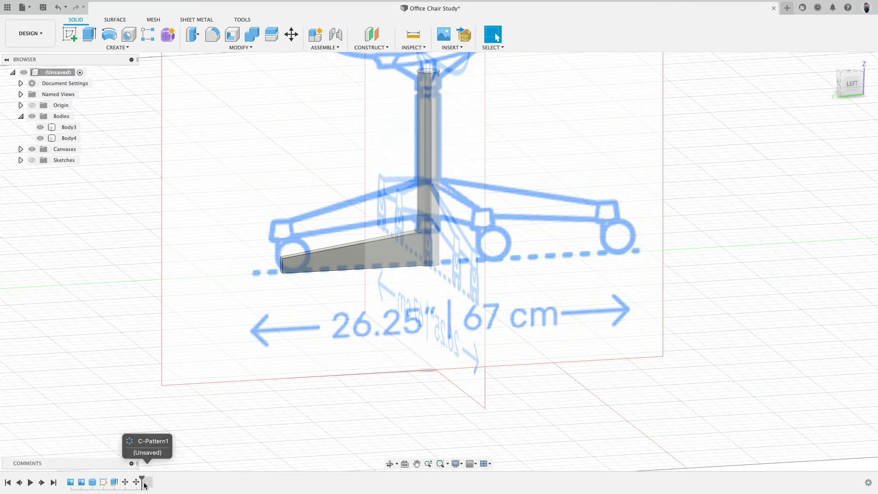
click(33, 150)
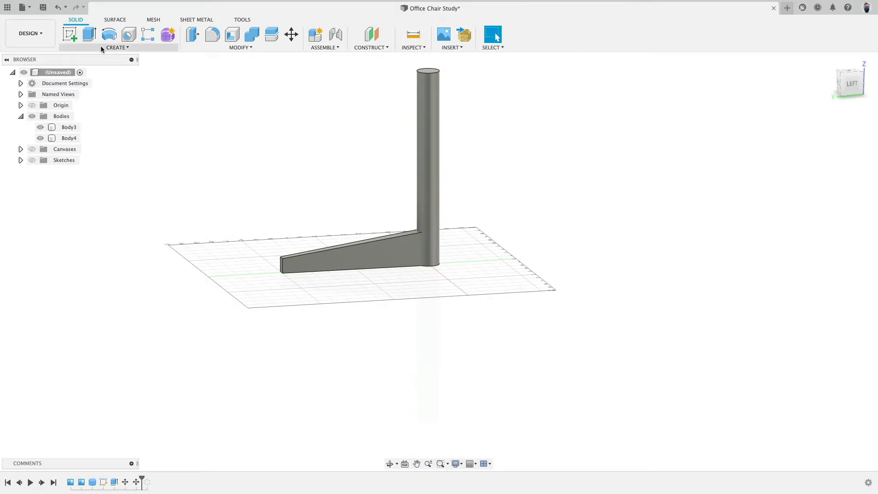
click(32, 161)
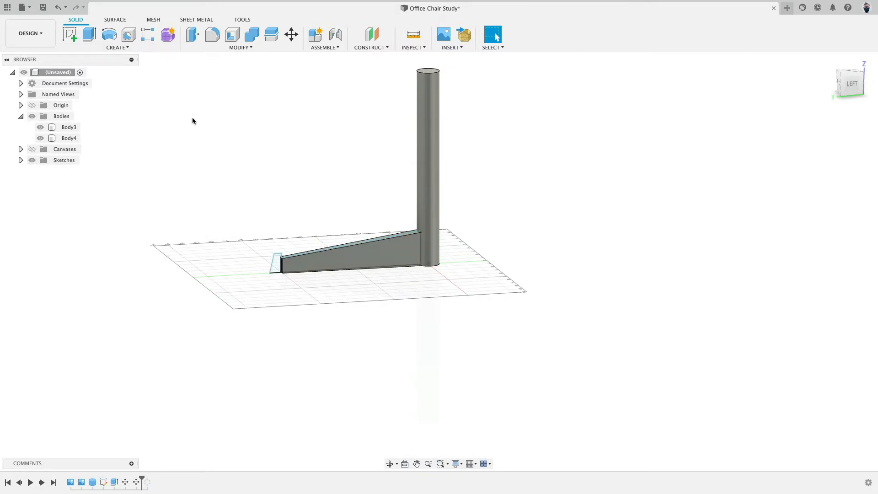
Step: Revolve the foot profile 360 degrees about its vertical inner line and join it to the leg
click(109, 34)
click(278, 259)
scroll(277, 260, up, 3)
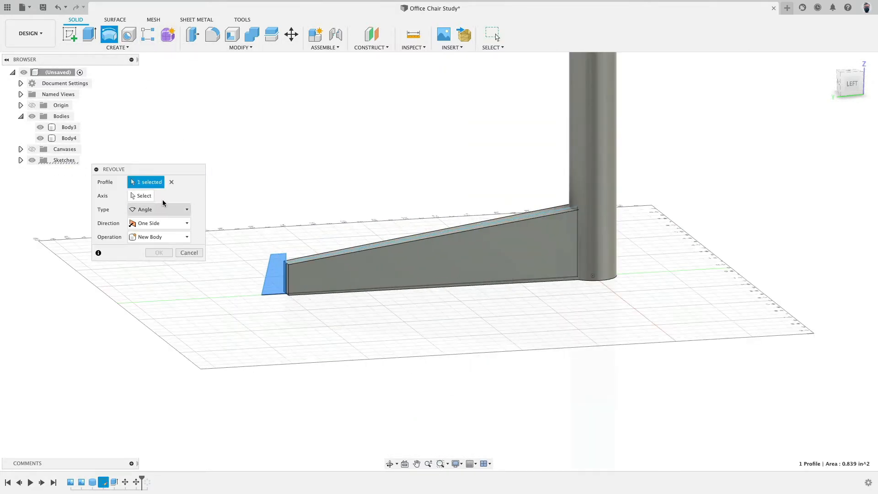
scroll(319, 288, up, 3)
click(301, 298)
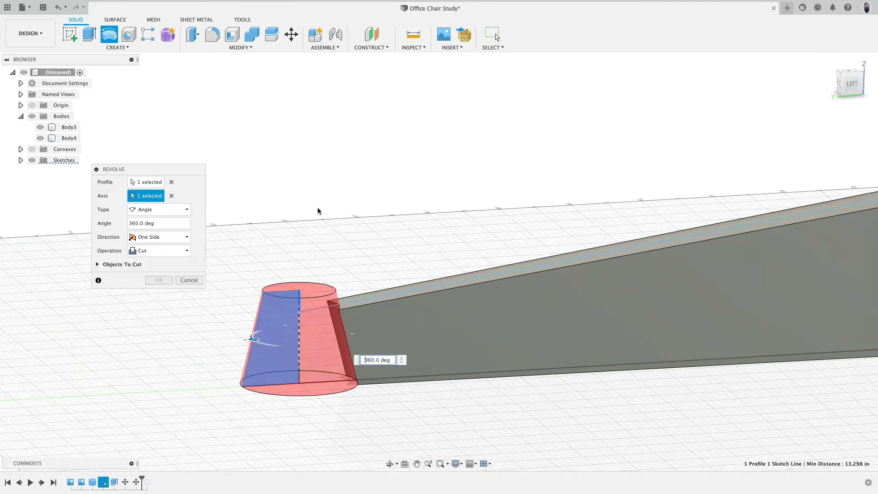
scroll(239, 252, down, 3)
click(172, 251)
click(168, 263)
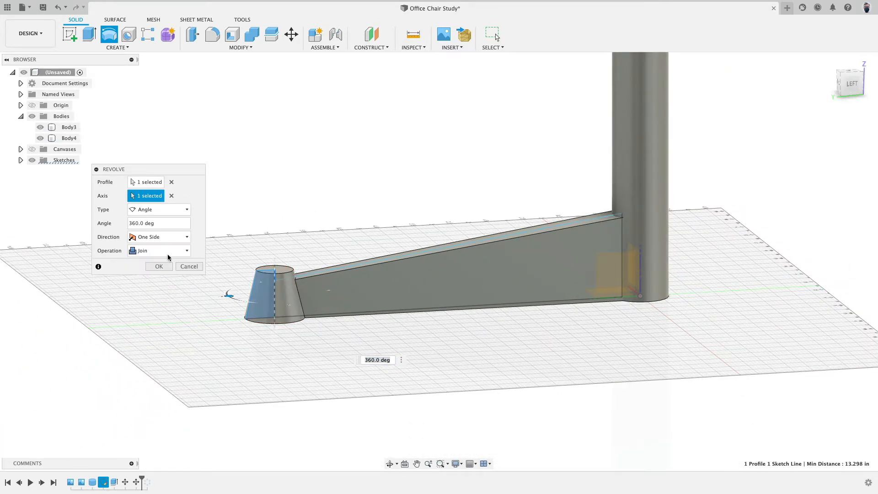
click(159, 266)
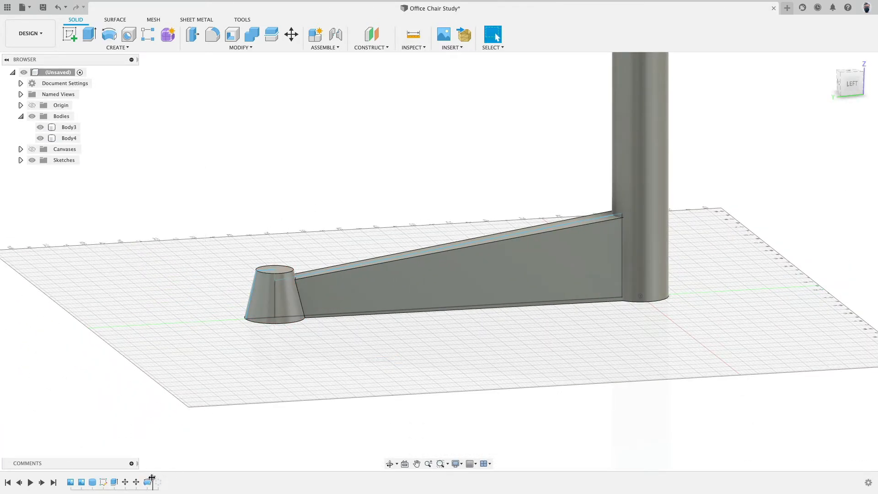
Step: Roll the timeline forward past the circular pattern so all five legs carry the foot
drag(152, 477, 166, 478)
scroll(174, 360, down, 5)
mouse_move(437, 381)
shift+middle_down()
mouse_move(461, 407)
mouse_move(396, 355)
mouse_move(462, 389)
mouse_move(423, 388)
mouse_move(448, 384)
shift+middle_up()
scroll(229, 286, up, 6)
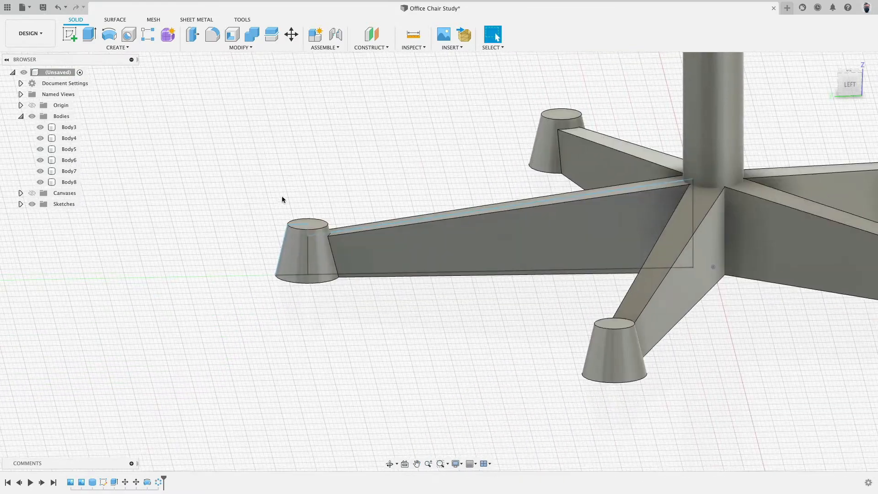
Step: Reshape the foot's sketch profile from the left side, narrowing its base and lowering its top line to about 0.52 in long
click(850, 84)
middle_drag(482, 282, 536, 262)
scroll(407, 259, up, 5)
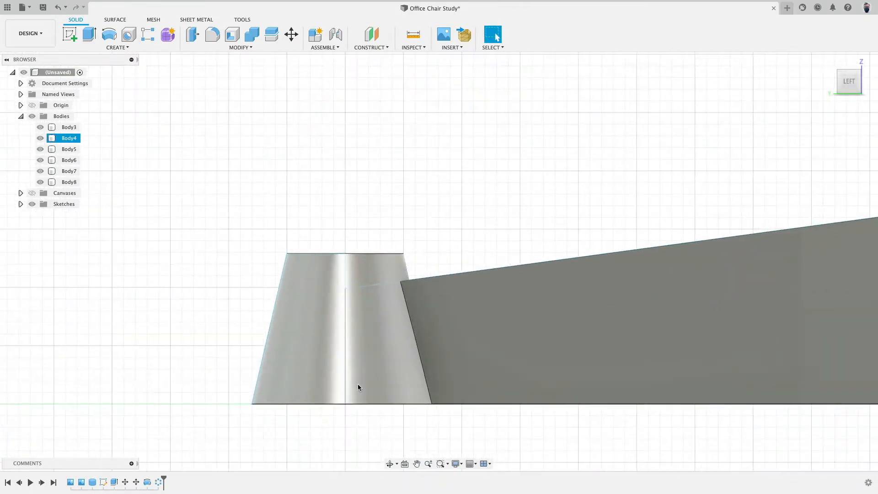
drag(254, 404, 263, 404)
drag(333, 254, 334, 270)
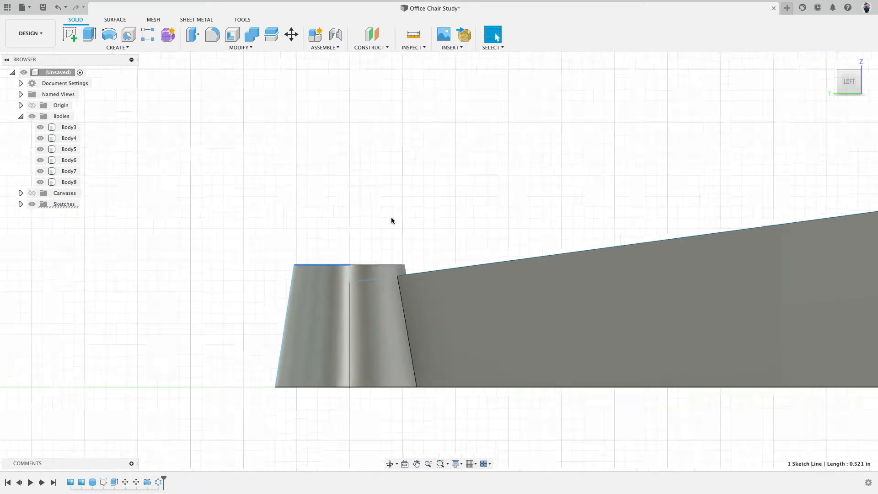
mouse_move(392, 220)
shift+middle_down()
mouse_move(392, 212)
mouse_move(501, 221)
mouse_move(386, 208)
mouse_move(404, 224)
shift+middle_up()
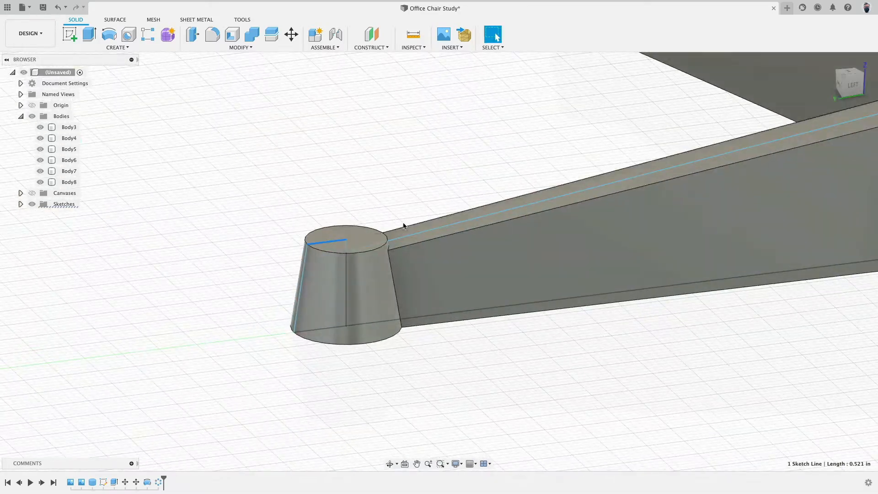
scroll(404, 224, down, 4)
scroll(403, 224, up, 4)
click(343, 188)
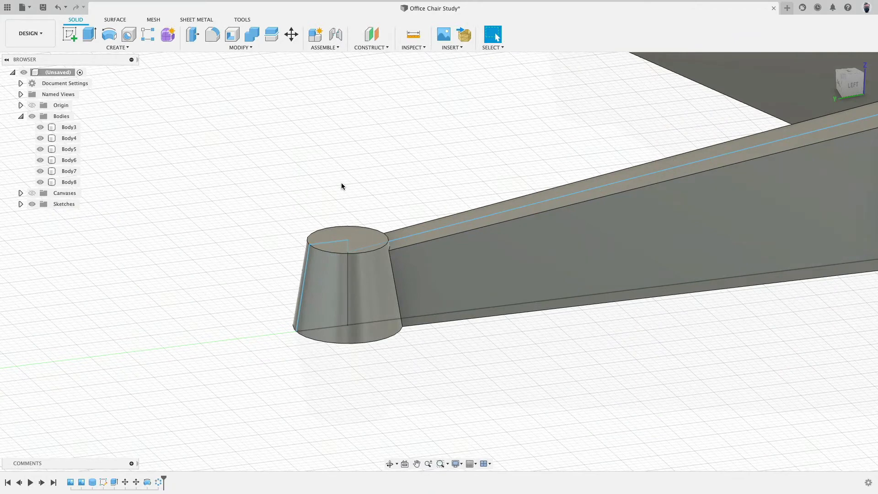
scroll(342, 185, down, 4)
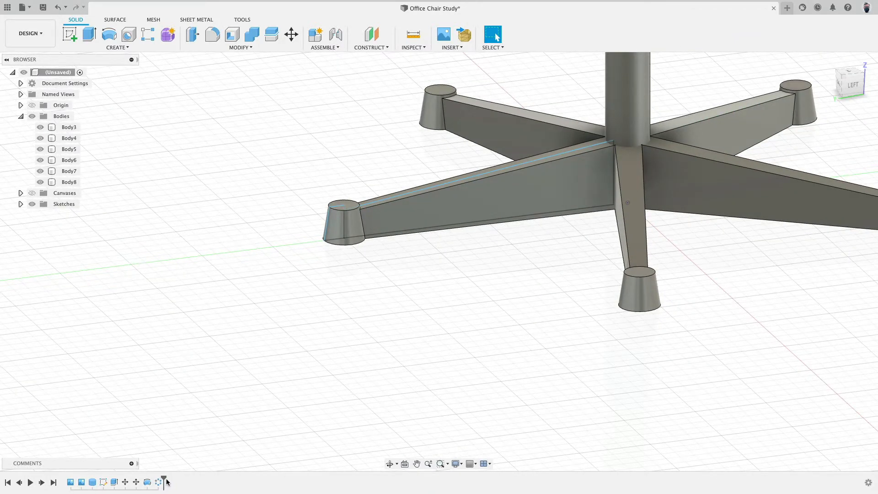
Step: Combine the five legs and the central column into one body with the Join operation
middle_drag(212, 353, 143, 373)
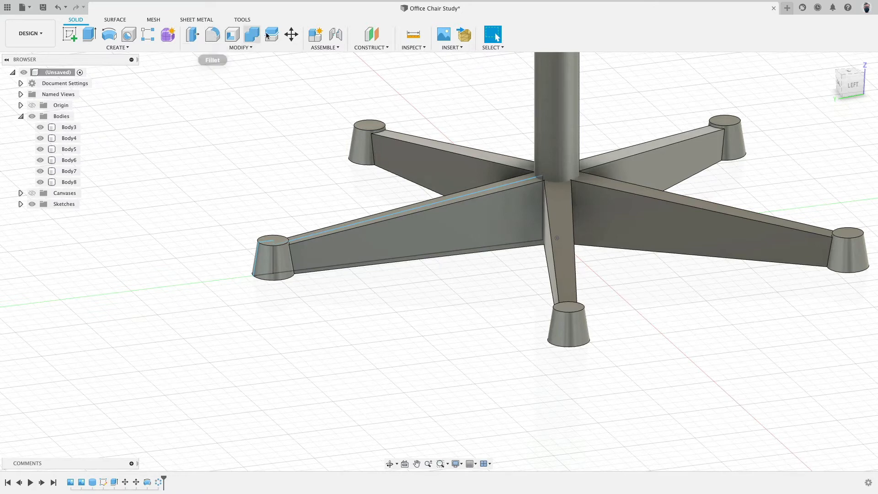
click(252, 35)
click(523, 212)
click(560, 220)
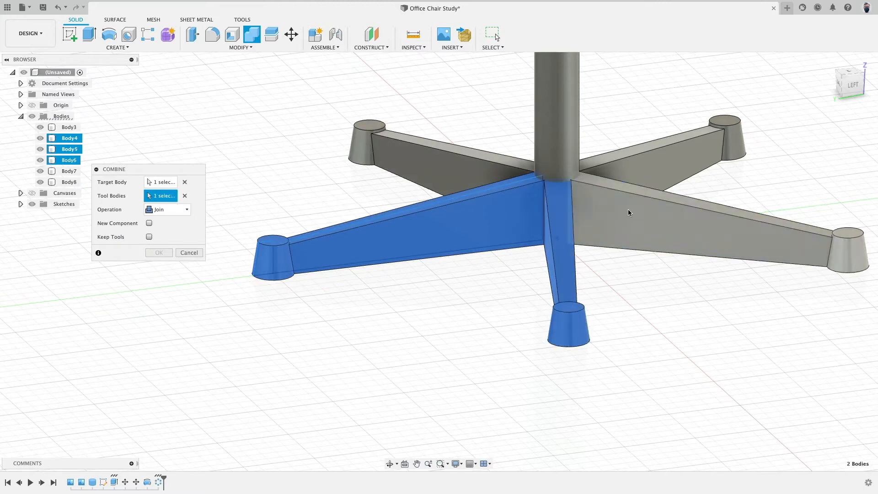
click(627, 210)
click(646, 149)
click(498, 162)
click(559, 114)
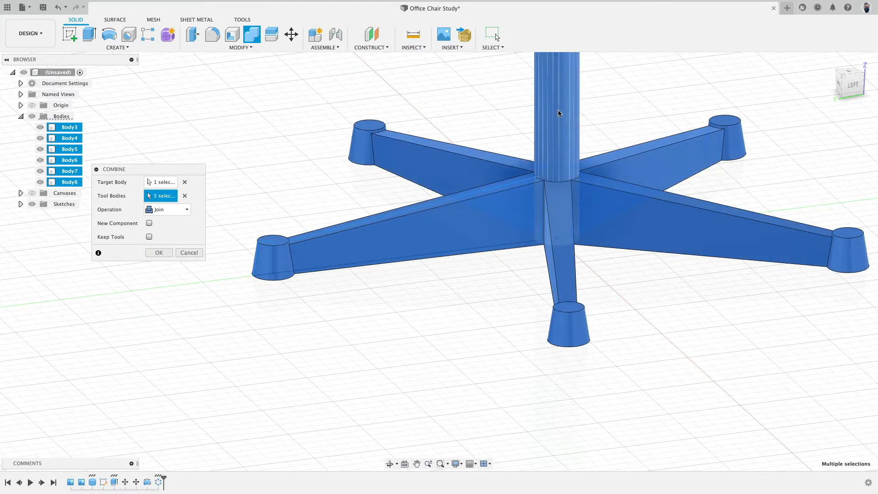
click(157, 253)
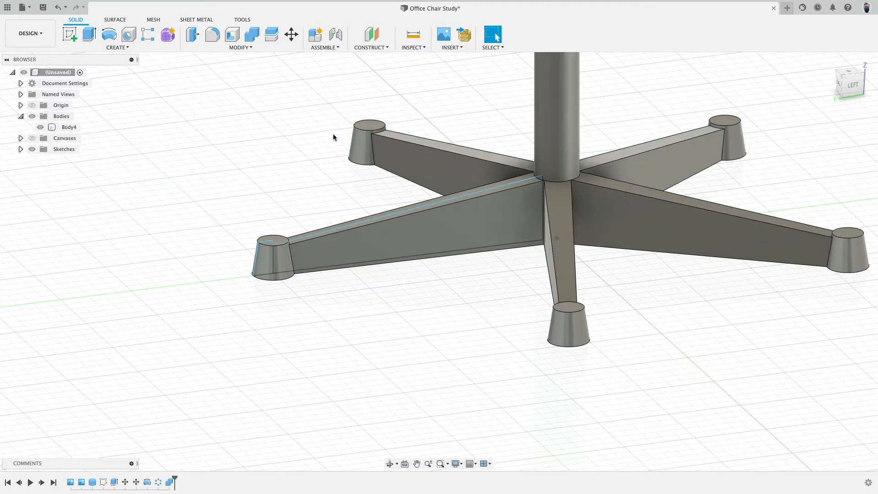
Step: Fillet the five vertical inside edges where neighbouring legs meet below the column with a 0.5 in radius
shift+middle_drag(333, 133, 283, 86)
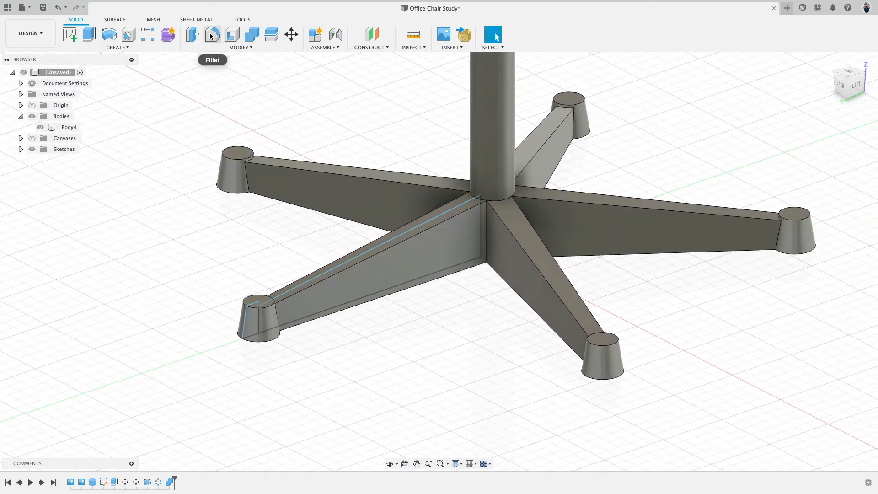
click(212, 35)
scroll(456, 213, up, 5)
click(454, 211)
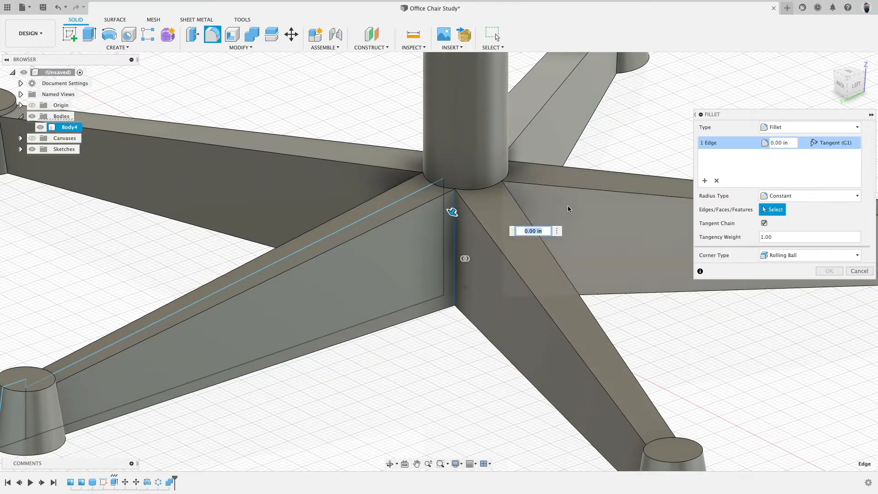
shift+middle_drag(454, 211, 532, 174)
click(531, 174)
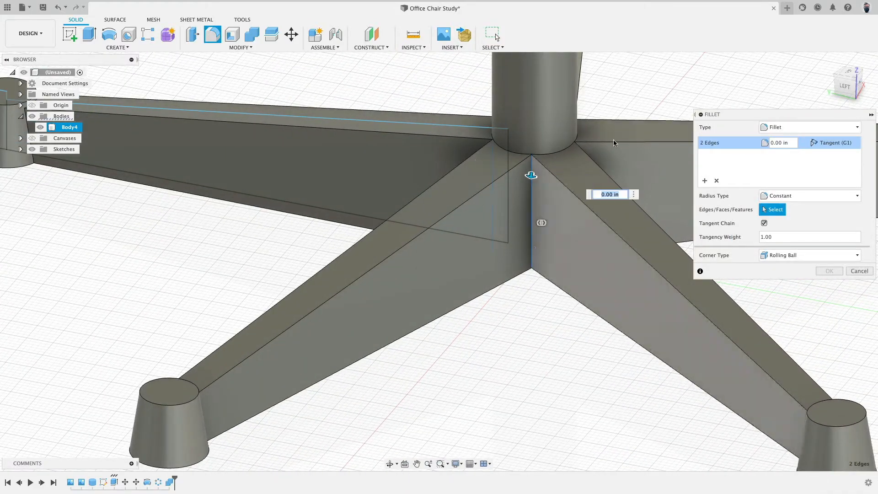
shift+middle_drag(613, 142, 485, 138)
click(579, 136)
shift+middle_drag(617, 116, 553, 168)
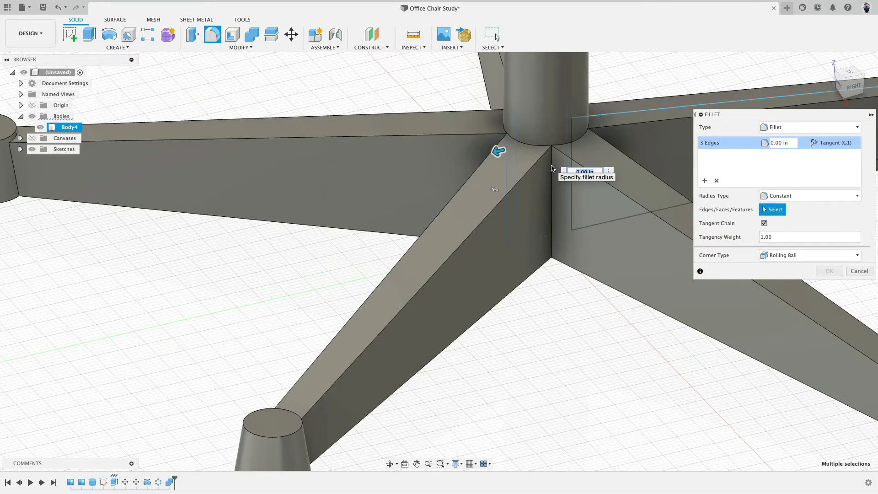
click(551, 167)
shift+middle_drag(634, 137, 553, 191)
click(595, 132)
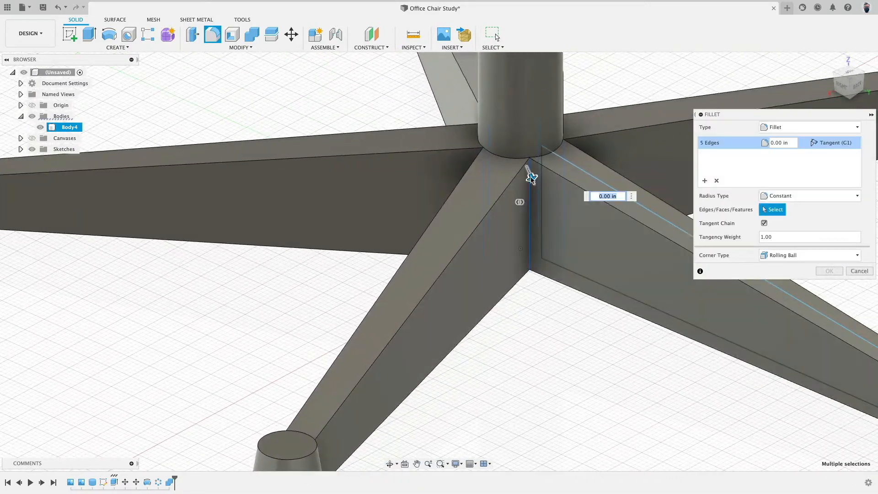
drag(530, 176, 541, 195)
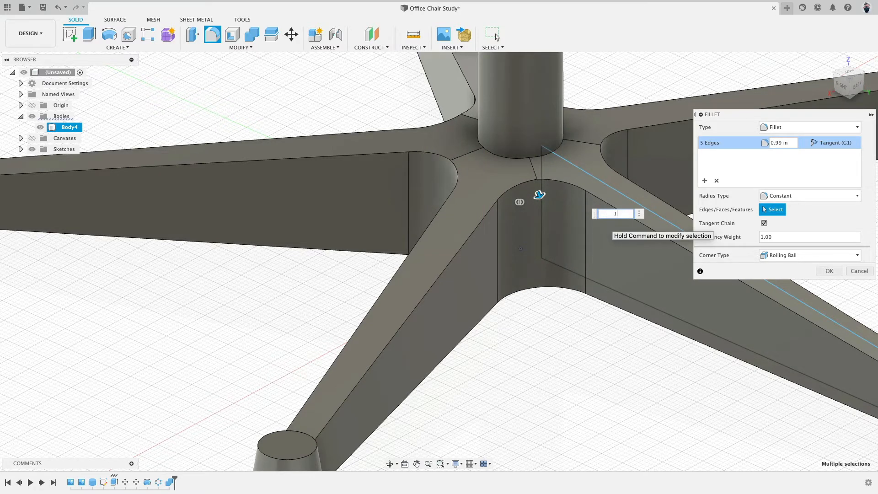
key(Return)
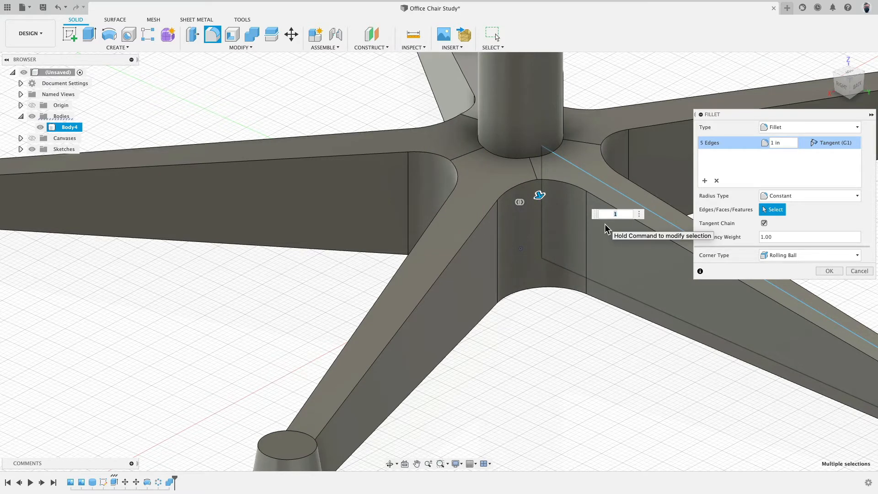
key(Return)
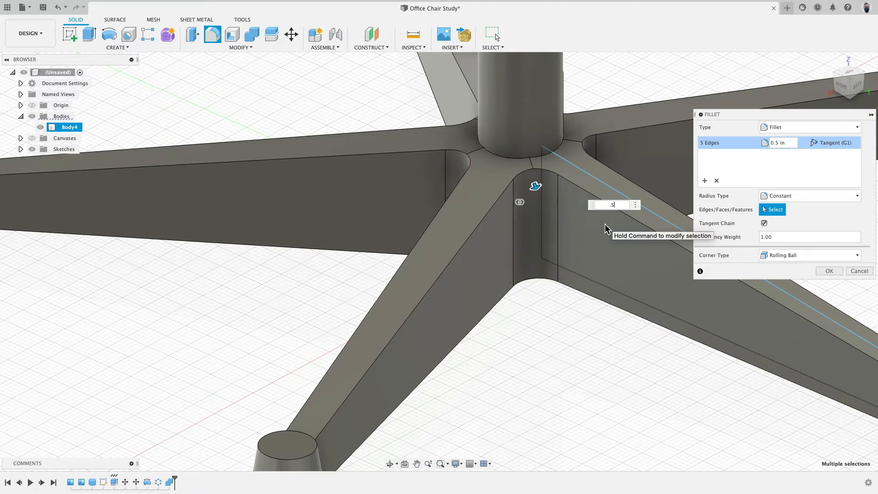
scroll(550, 186, down, 2)
Step: Fillet the five short seam edges between the legs' top faces around the column with a 4 in radius
scroll(547, 182, up, 3)
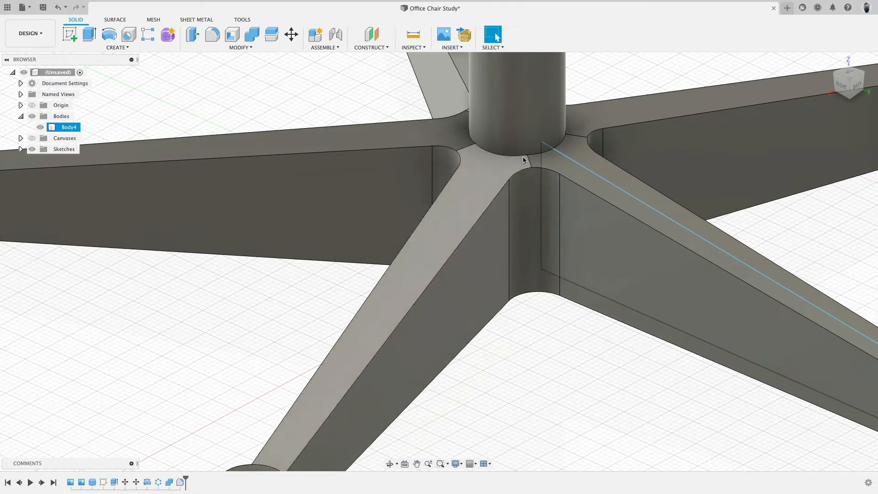
click(528, 162)
shift+click(573, 136)
shift+middle_drag(659, 151, 499, 295)
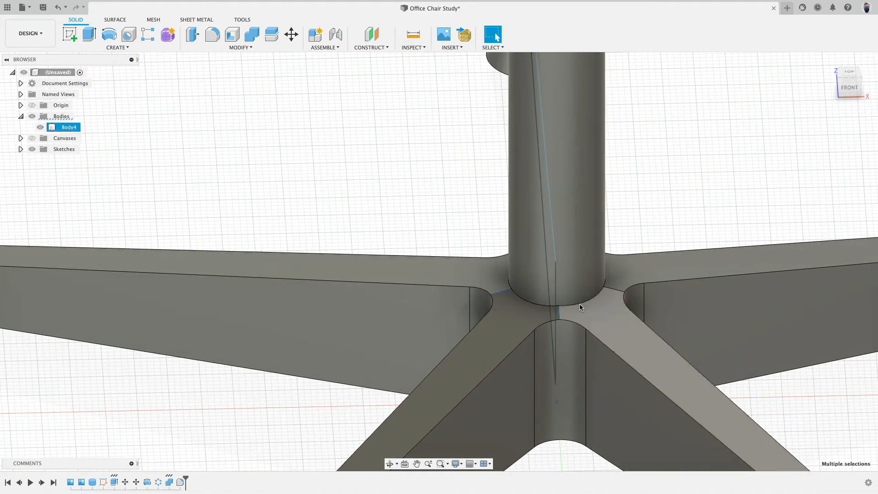
shift+middle_drag(698, 229, 608, 215)
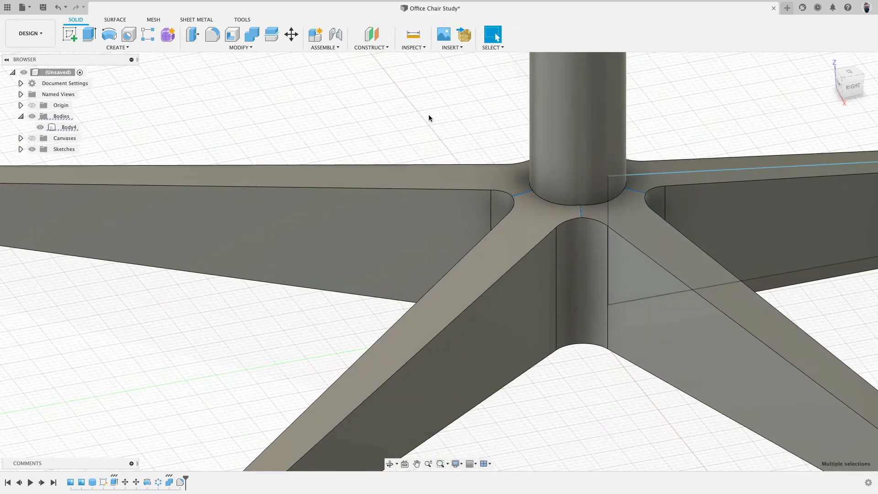
click(213, 35)
drag(579, 203, 582, 204)
text(.5)
key(Return)
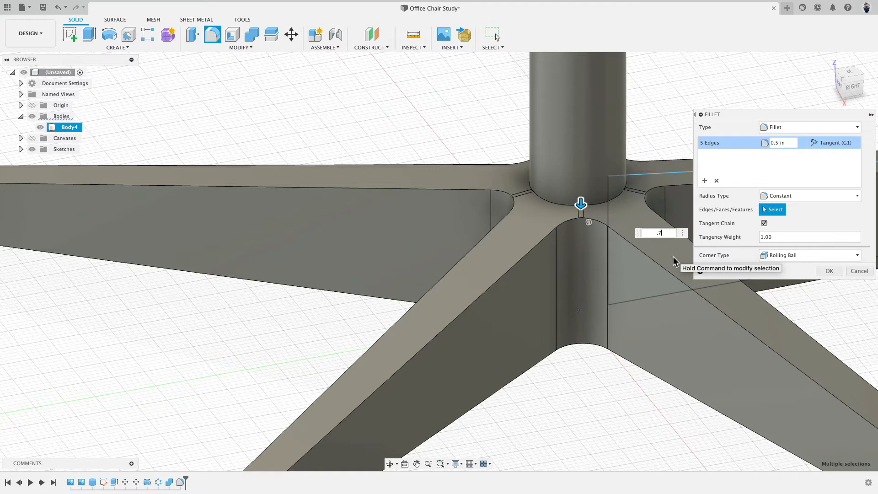
key(Return)
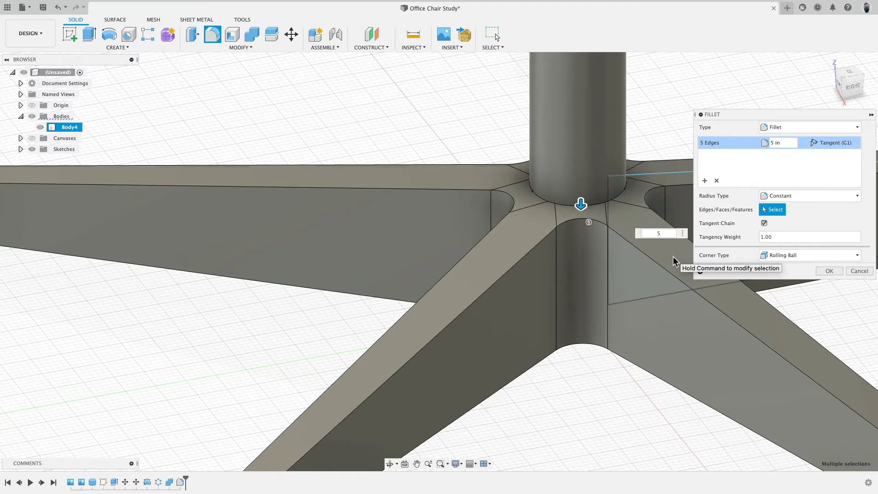
key(Return)
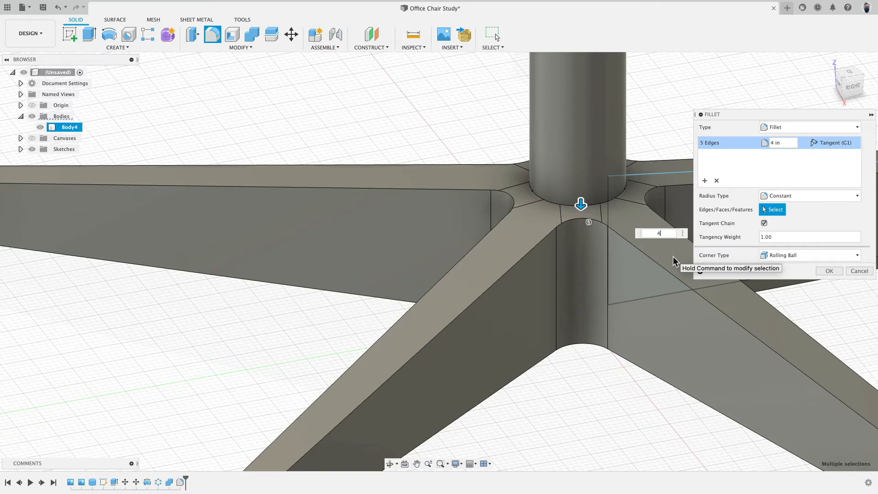
key(Return)
scroll(539, 246, down, 4)
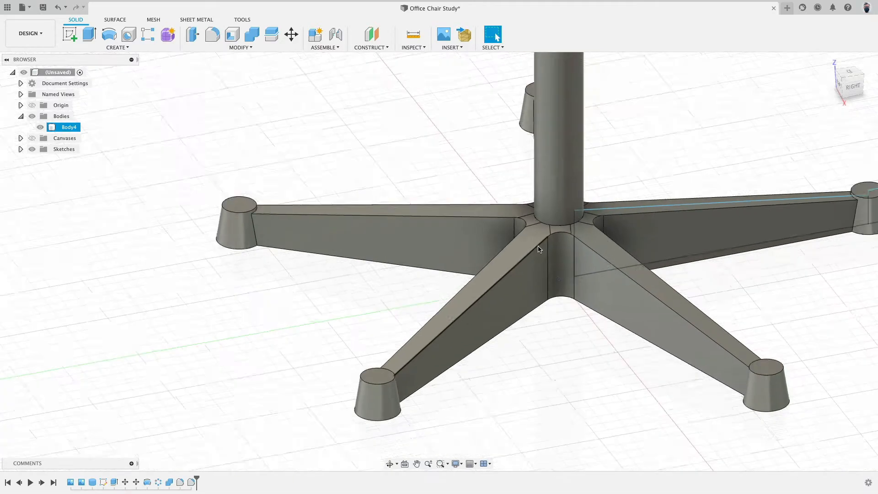
Step: Fillet the long upper edges of all five legs, including the curved corners between them, with a 0.1 in radius
click(554, 367)
shift+middle_drag(566, 366, 546, 367)
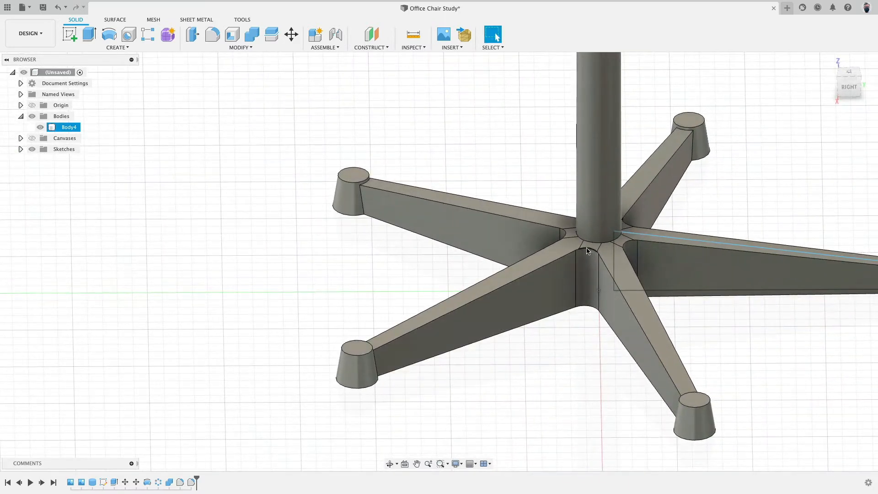
click(214, 36)
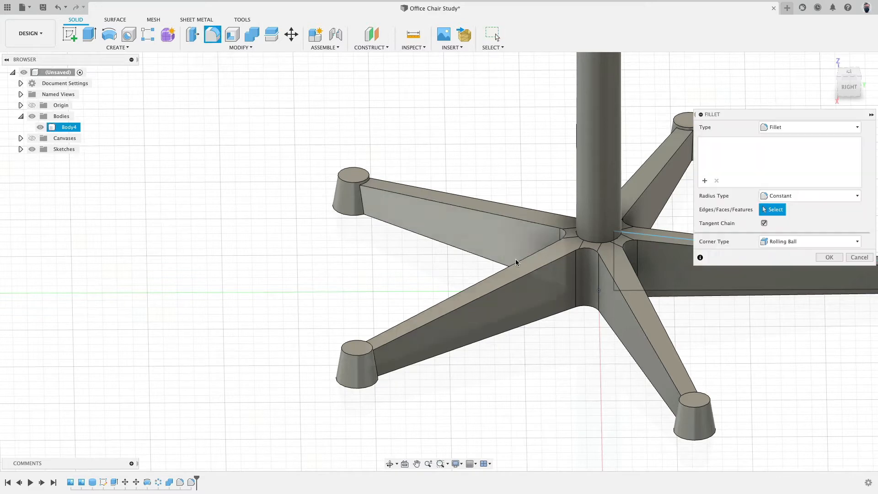
click(525, 275)
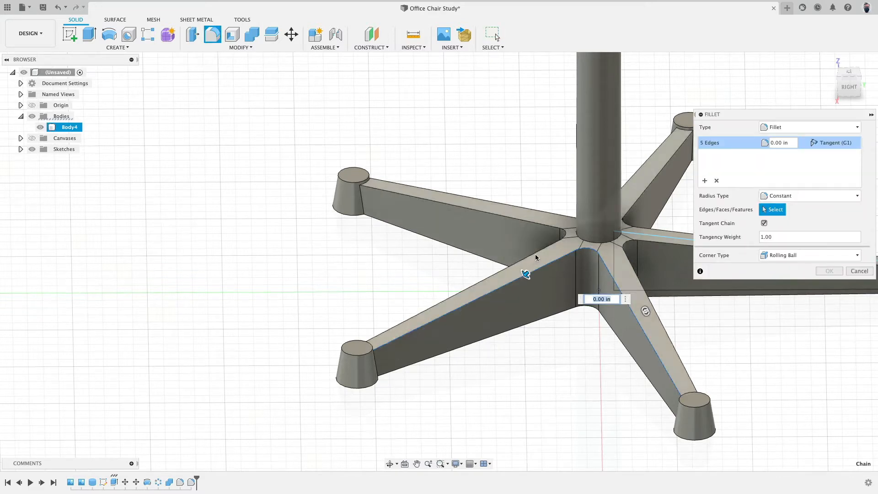
click(549, 215)
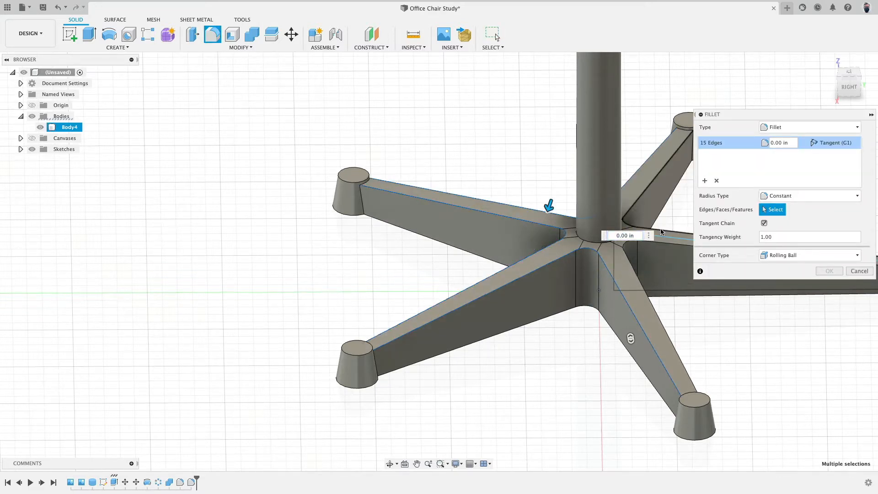
click(637, 261)
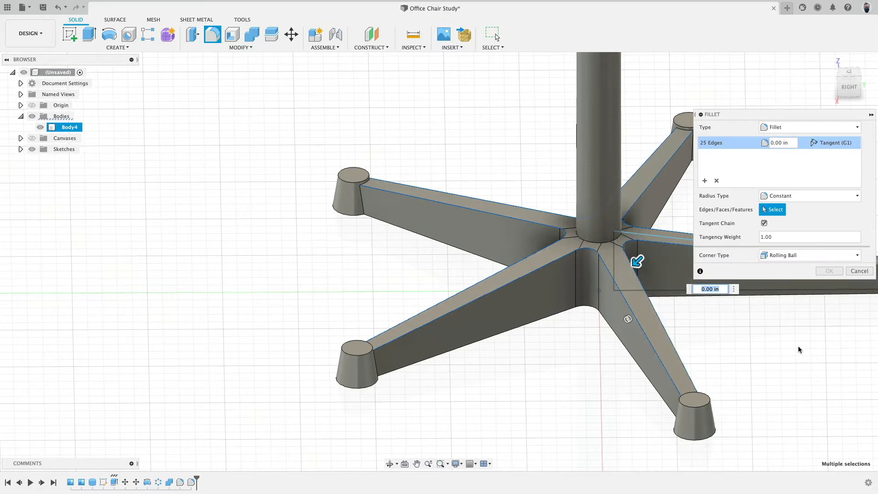
text(.25)
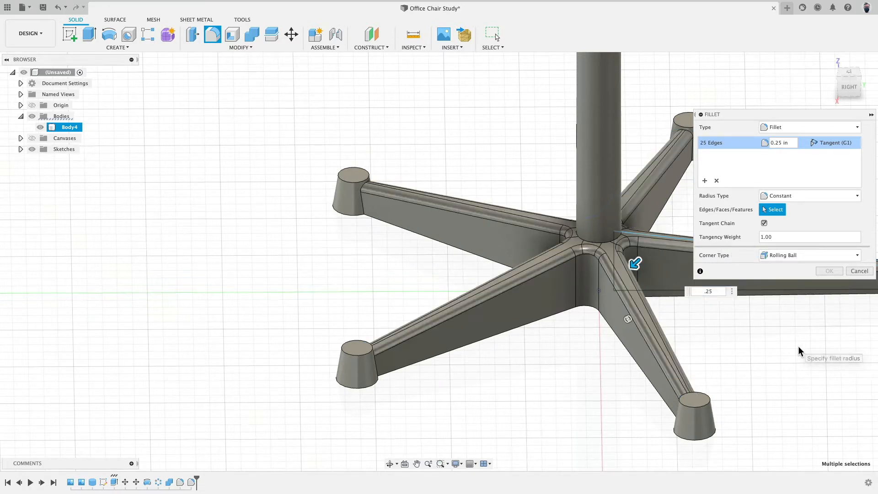
key(BackSpace)
key(BackSpace)
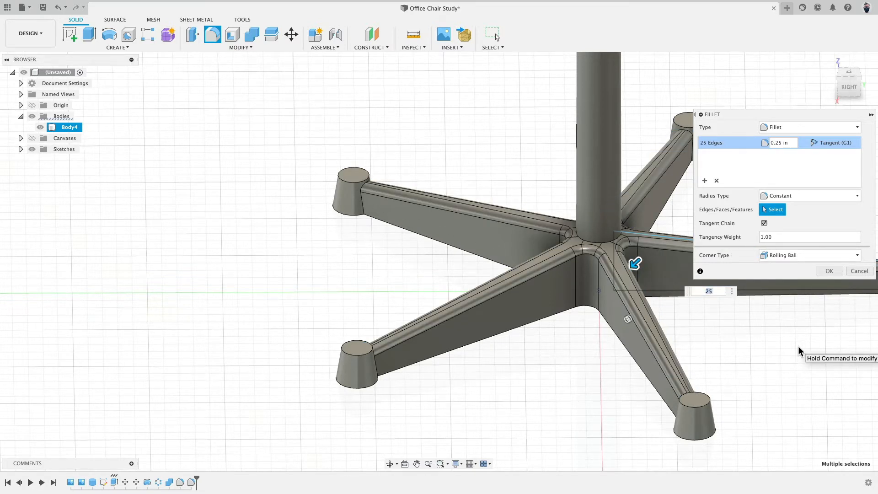
text(1)
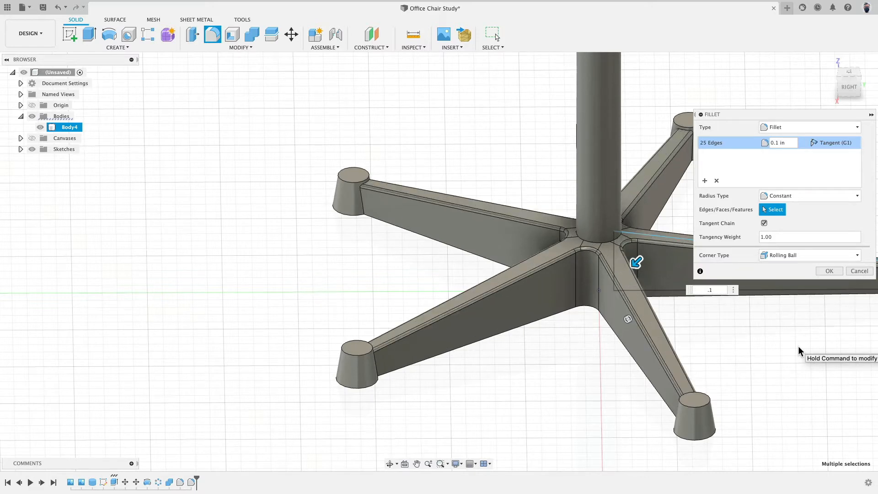
key(Return)
Step: Fillet the edges where each of the five legs meets its foot with a 0.05 in radius
scroll(626, 311, up, 5)
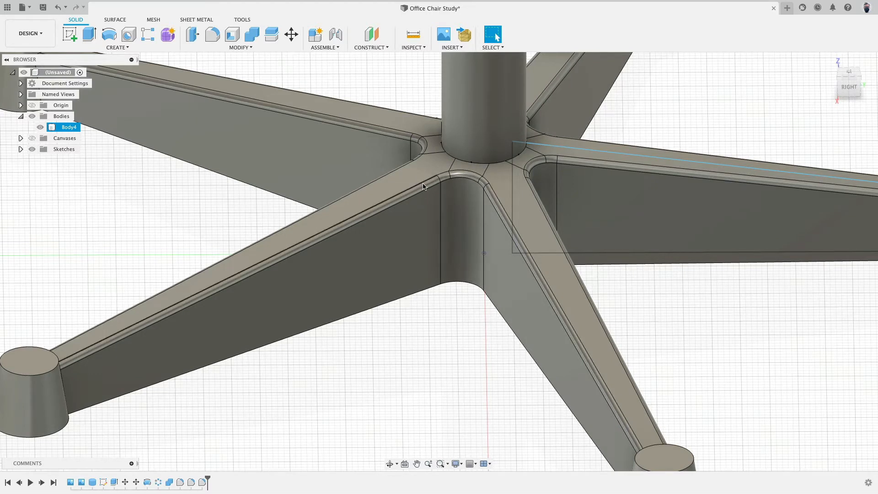
scroll(449, 275, up, 2)
scroll(449, 272, down, 5)
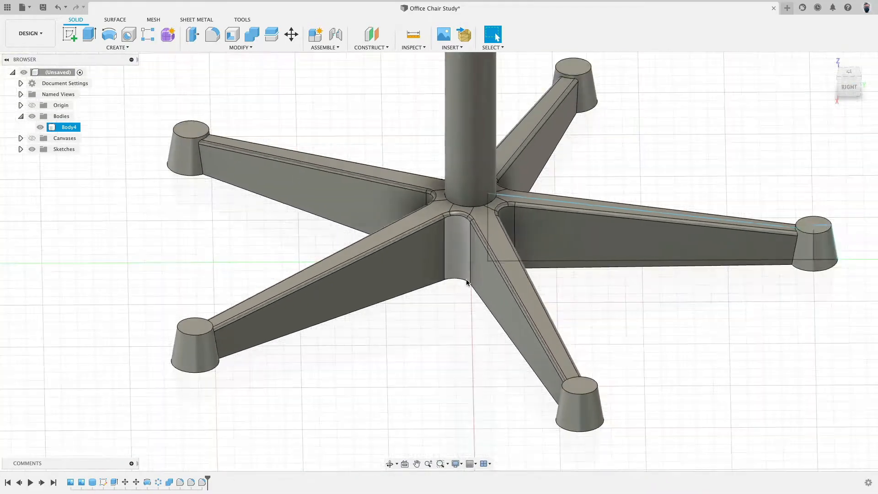
click(596, 296)
shift+middle_drag(597, 295, 715, 297)
scroll(673, 282, up, 4)
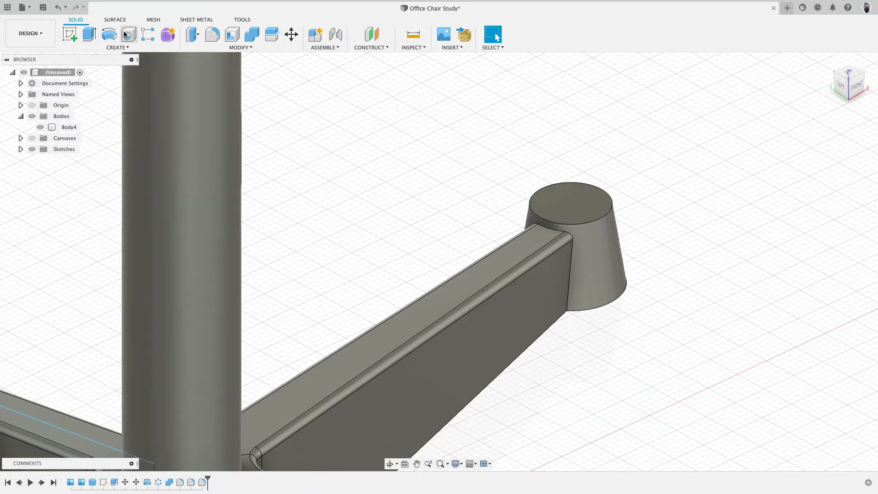
click(212, 35)
click(572, 252)
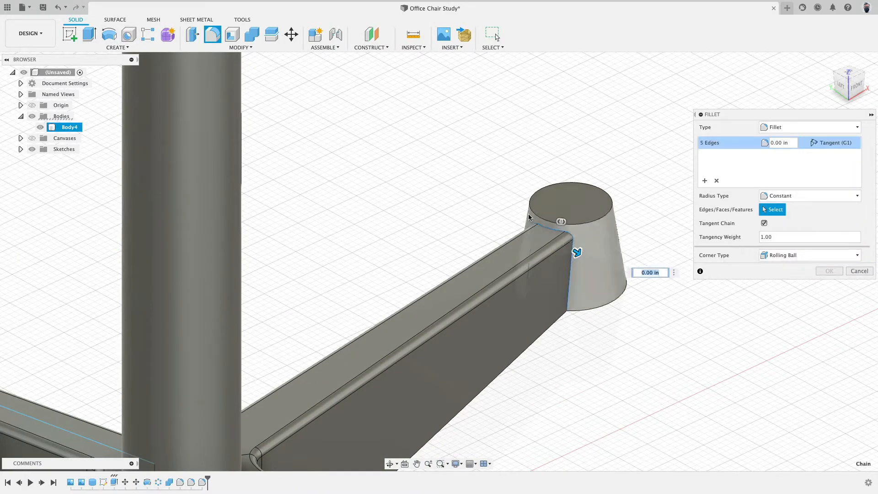
scroll(657, 215, down, 5)
shift+middle_drag(657, 214, 389, 198)
click(391, 194)
middle_drag(373, 242, 38, 280)
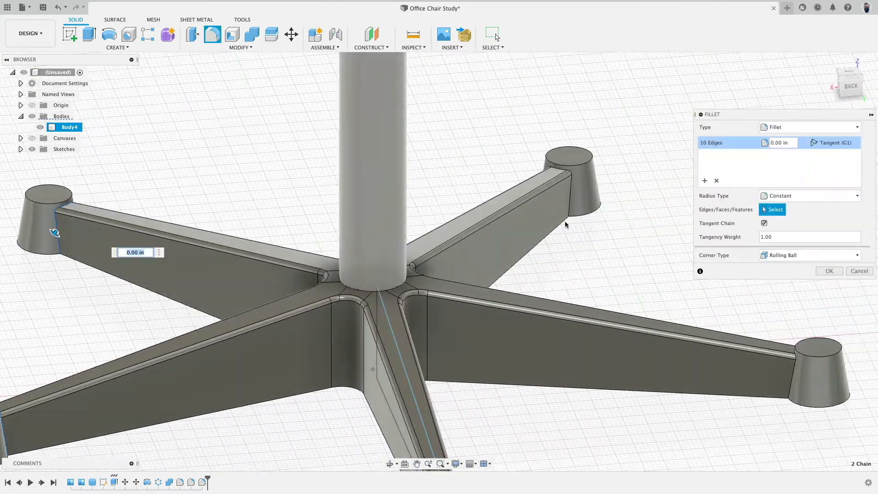
click(570, 201)
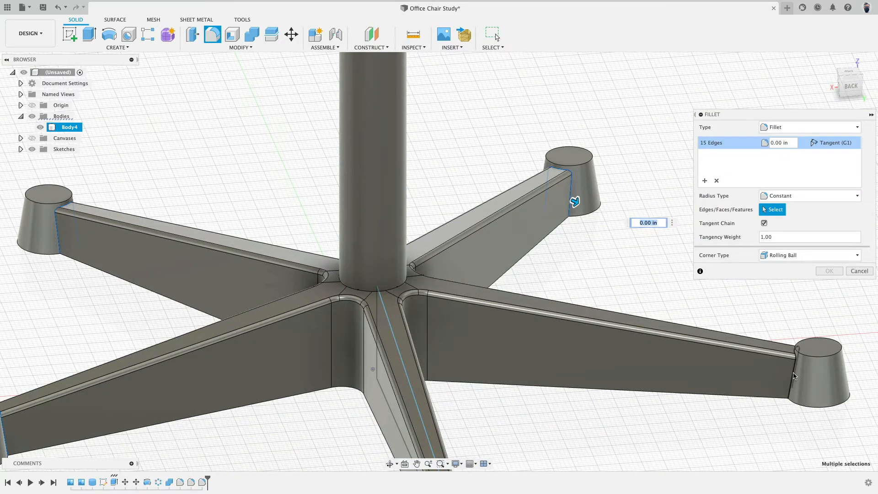
click(794, 371)
scroll(678, 359, down, 3)
shift+middle_drag(591, 413, 668, 330)
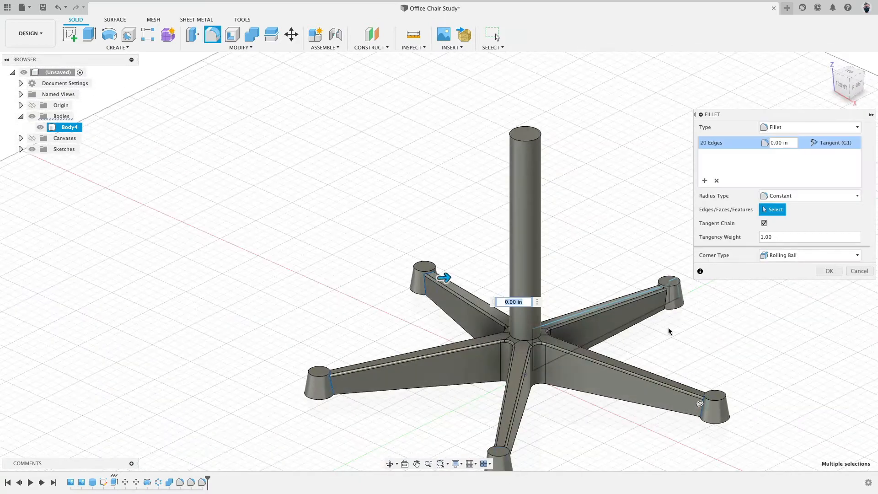
scroll(668, 328, up, 3)
scroll(665, 307, up, 2)
click(660, 255)
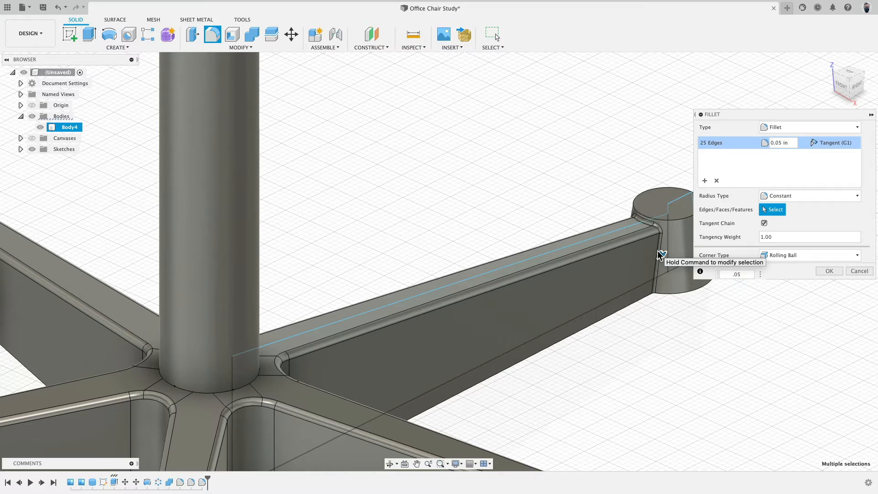
click(829, 271)
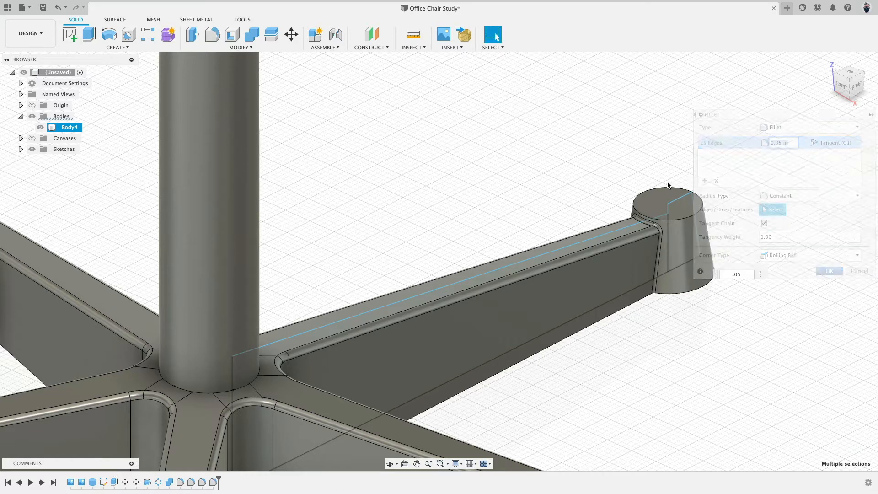
Step: Raise the top line of the foot's sketch profile slightly and fillet the top rims of all five feet with a 0.1 in radius
scroll(678, 215, up, 3)
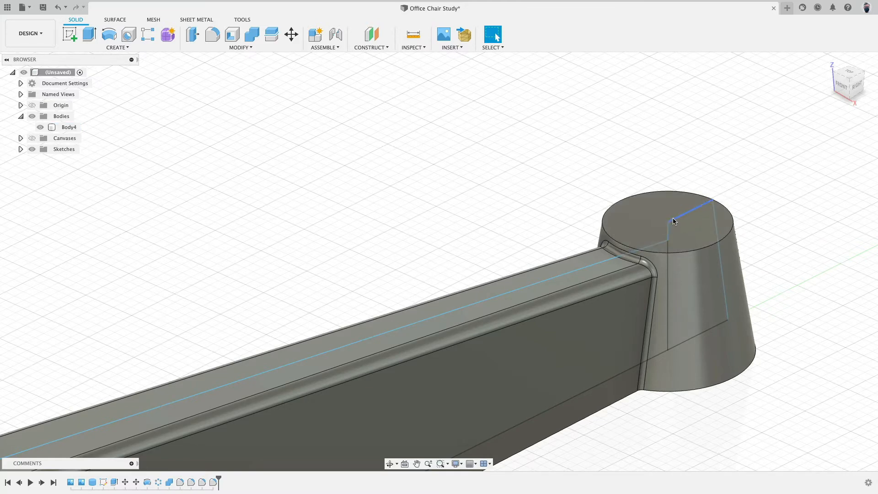
drag(672, 221, 675, 213)
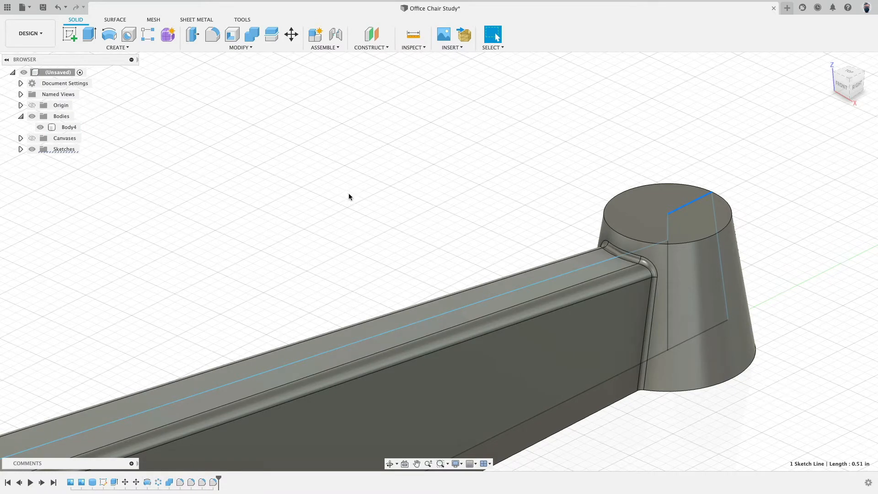
key(f)
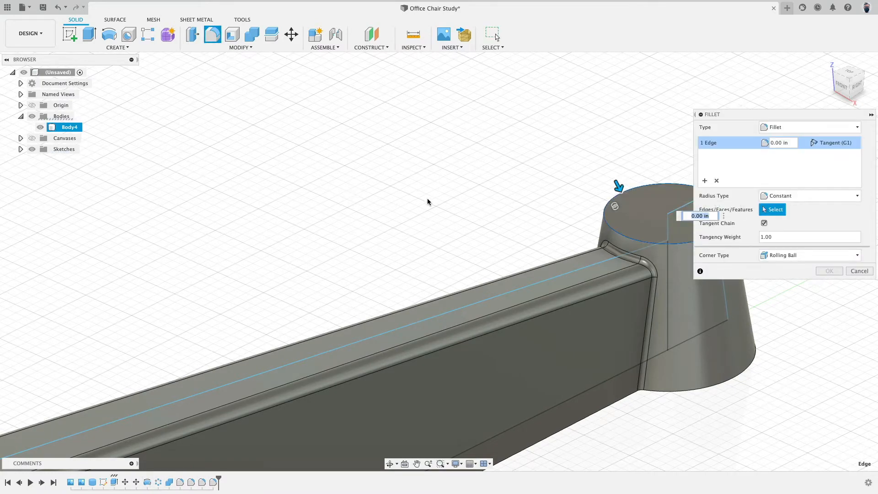
scroll(427, 202, down, 10)
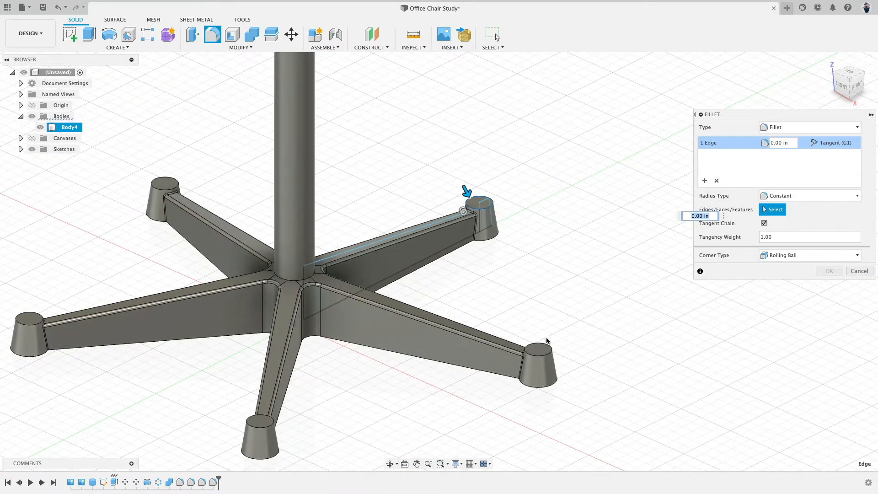
click(544, 348)
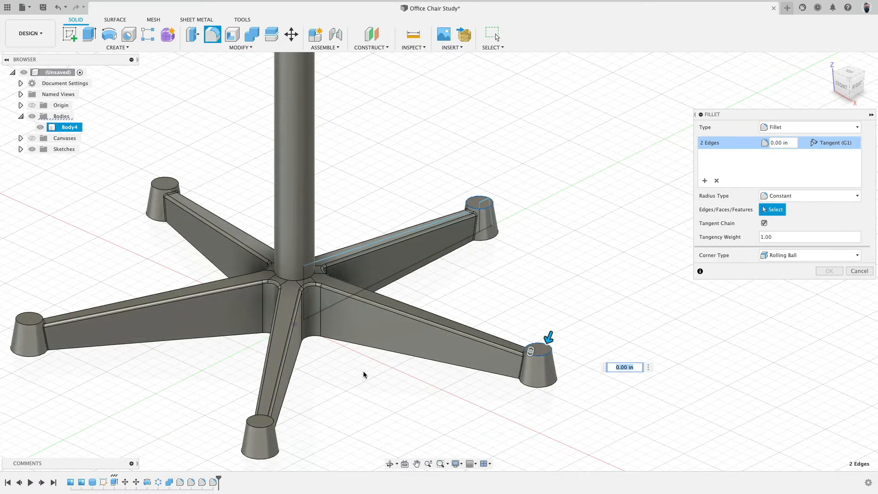
click(252, 426)
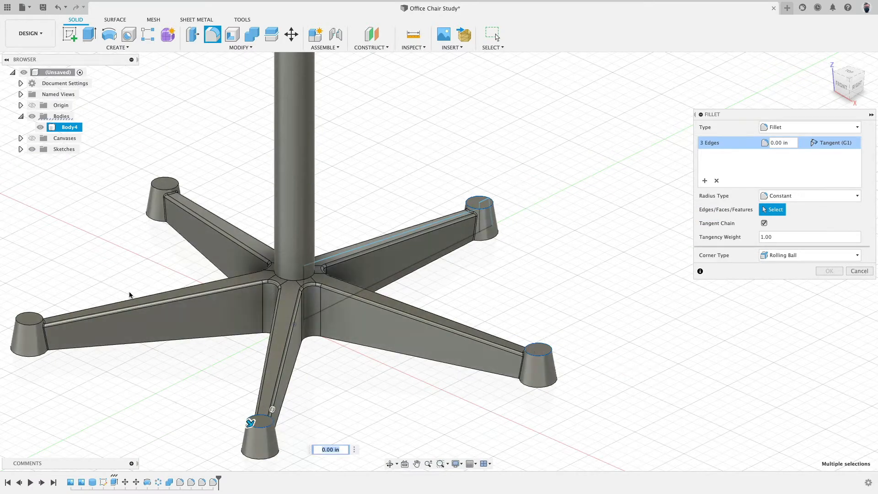
click(29, 314)
click(155, 186)
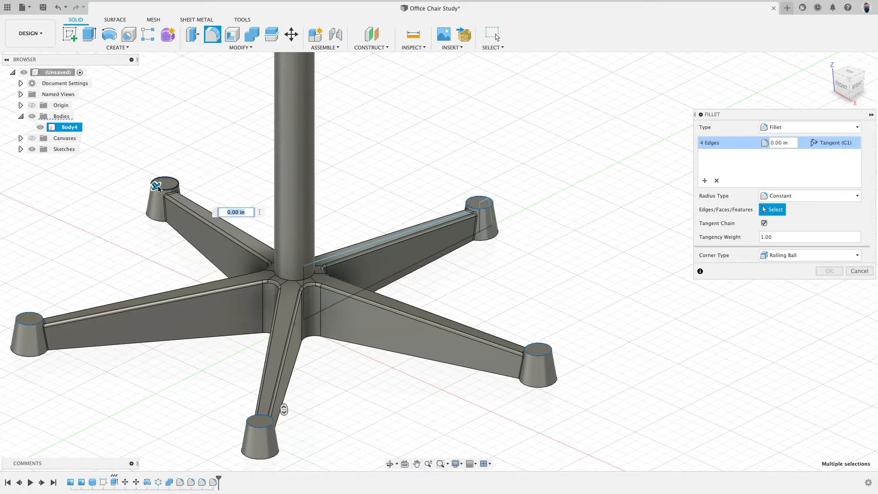
text(.2)
key(Return)
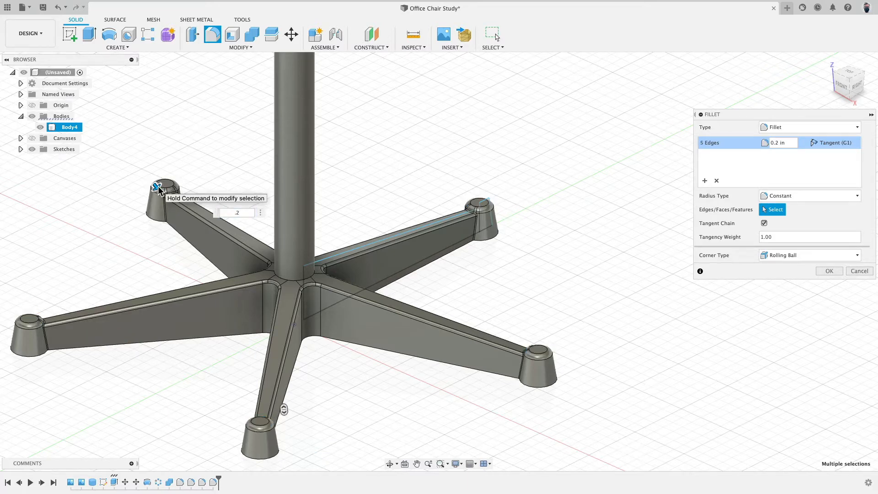
key(Return)
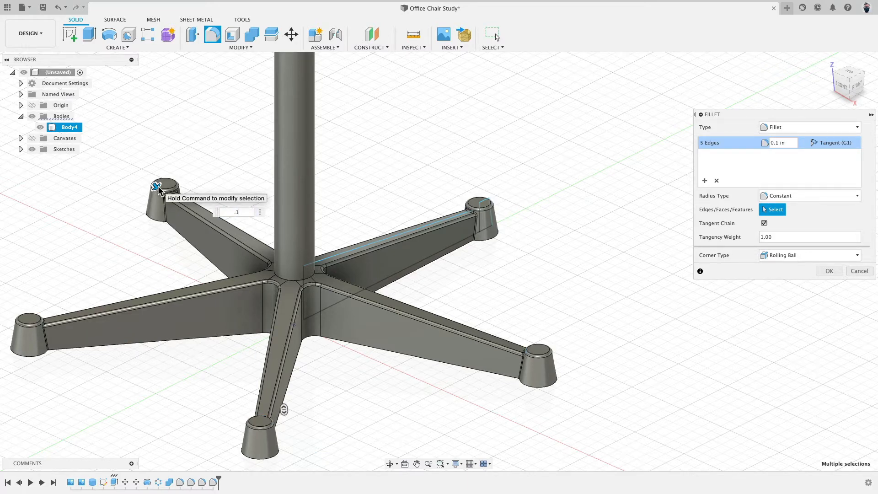
key(Return)
Step: Hide all sketches and show the reference canvases again around the finished base
shift+middle_drag(634, 294, 634, 190)
scroll(556, 258, down, 3)
shift+middle_drag(634, 190, 592, 200)
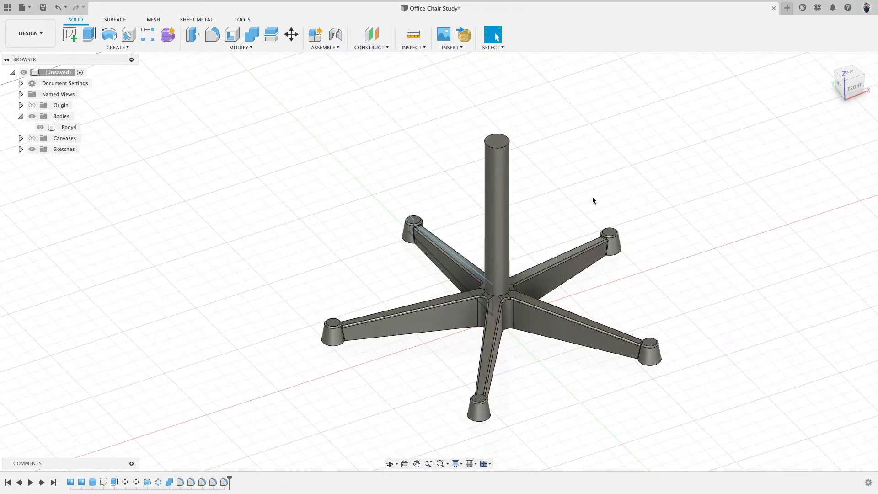
click(32, 148)
mouse_move(284, 238)
shift+middle_down()
mouse_move(296, 208)
mouse_move(463, 234)
mouse_move(401, 224)
shift+middle_up()
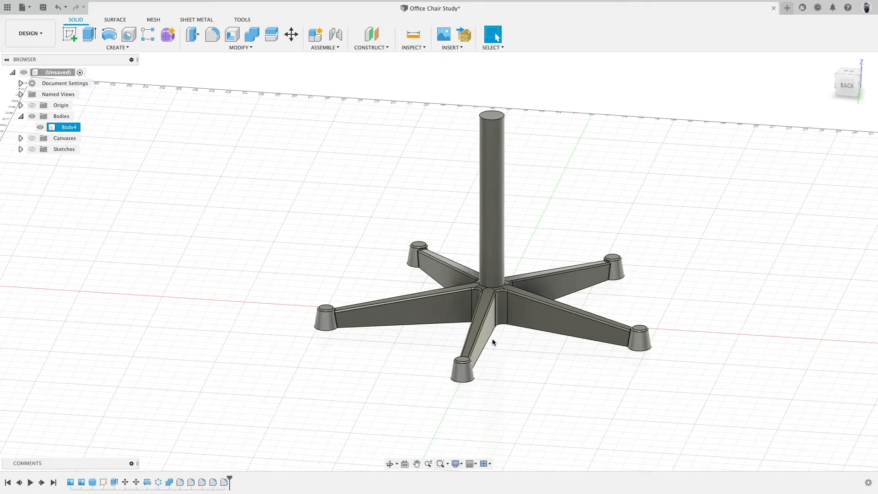
shift+middle_drag(490, 343, 482, 364)
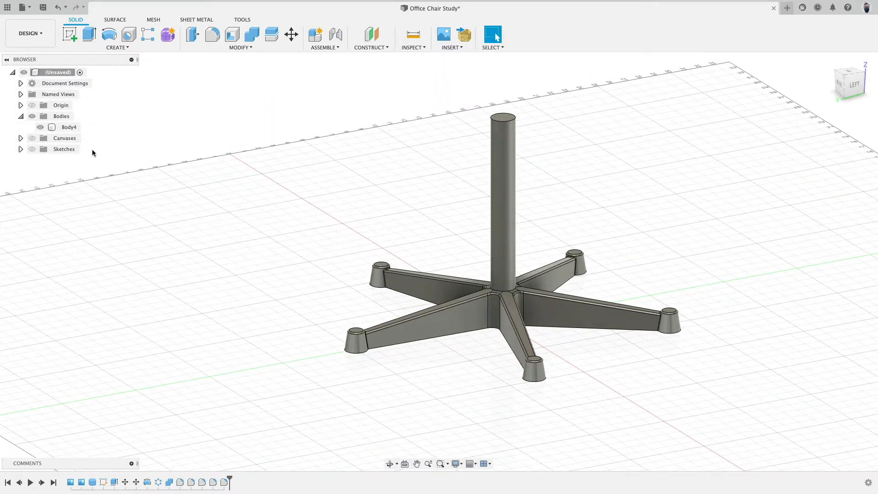
click(32, 139)
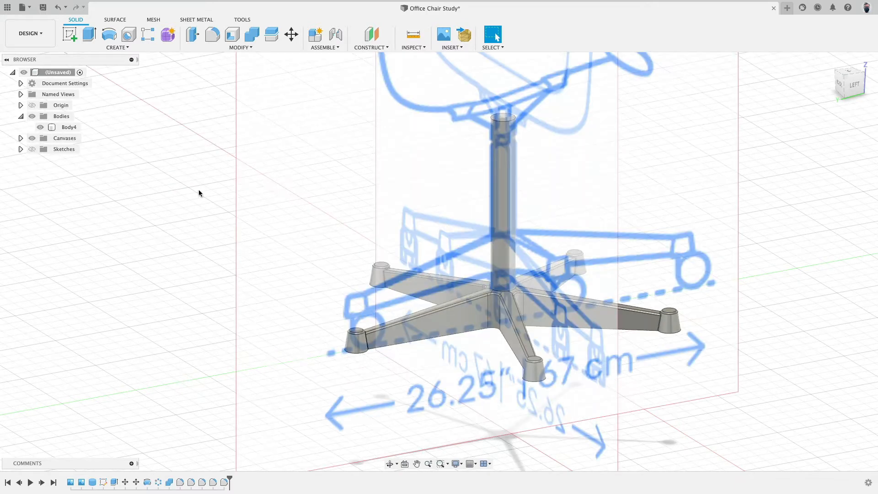
scroll(372, 261, down, 3)
click(857, 84)
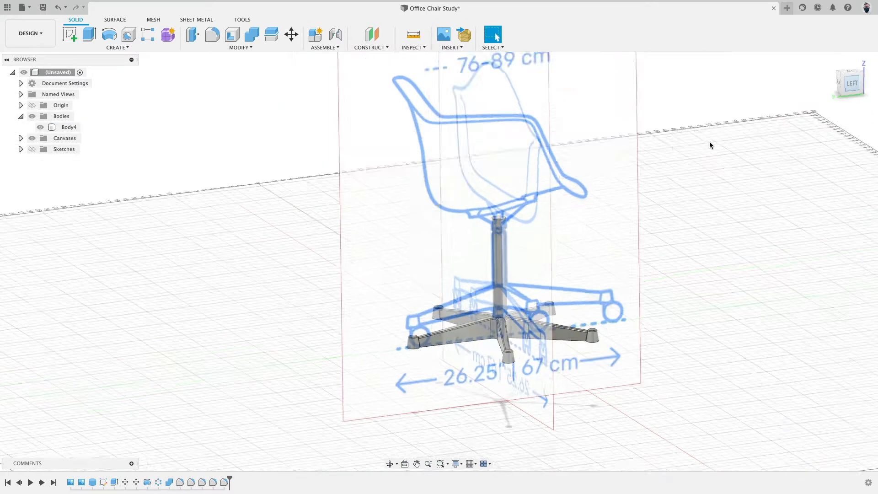
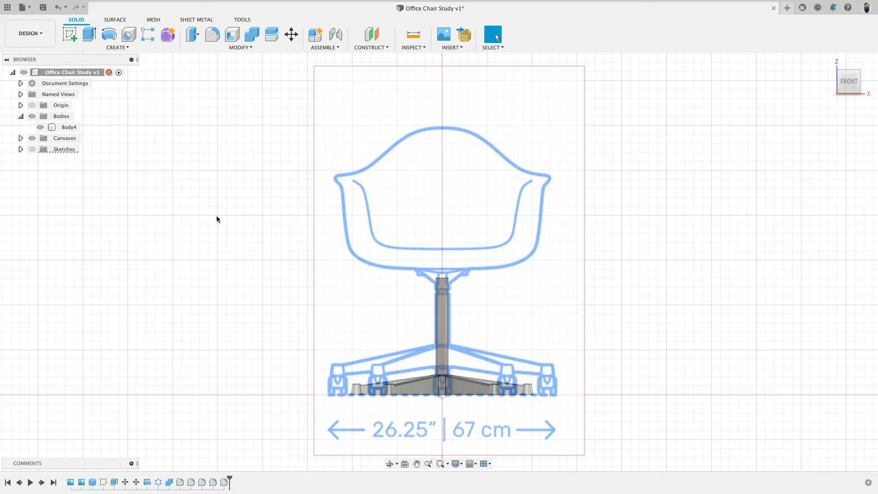
Step: Start a form and draw the center rectangle for a box, 16 x 16 in, on the front plane over the seat outline
click(167, 35)
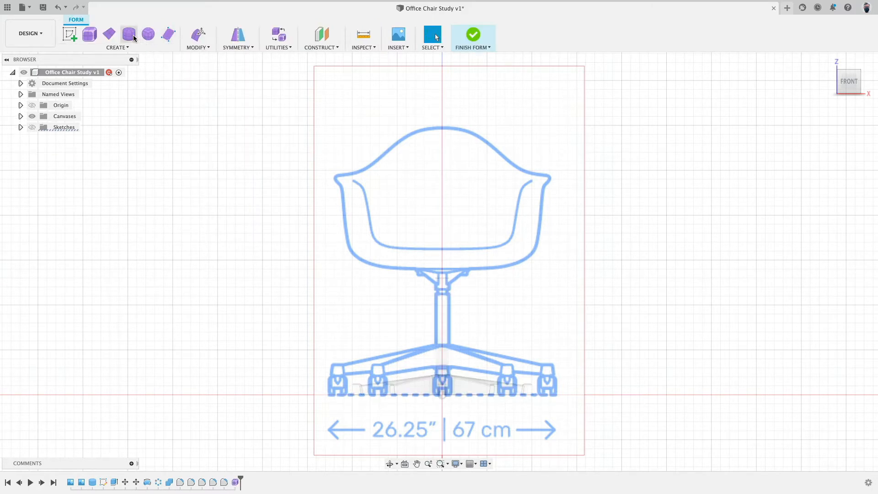
click(90, 36)
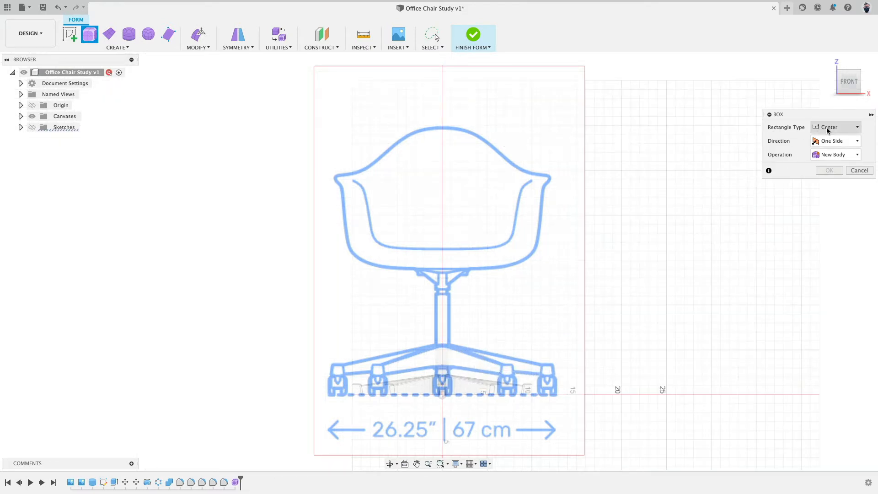
drag(812, 115, 185, 153)
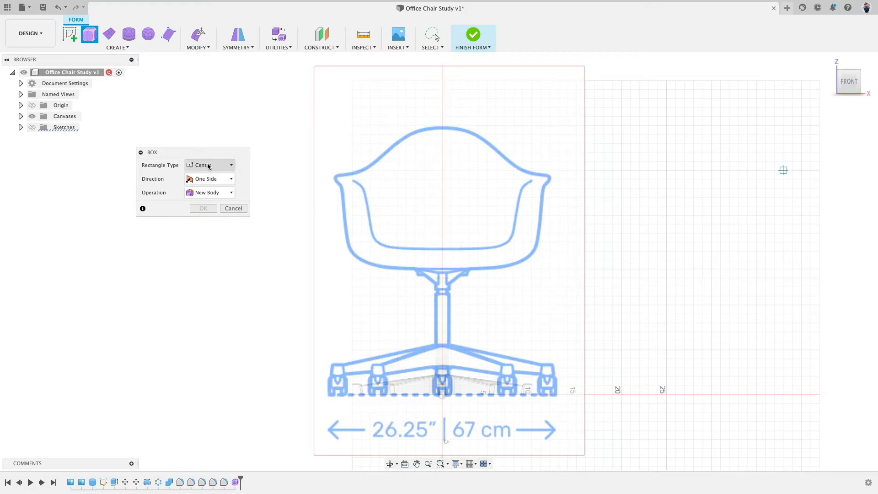
click(442, 197)
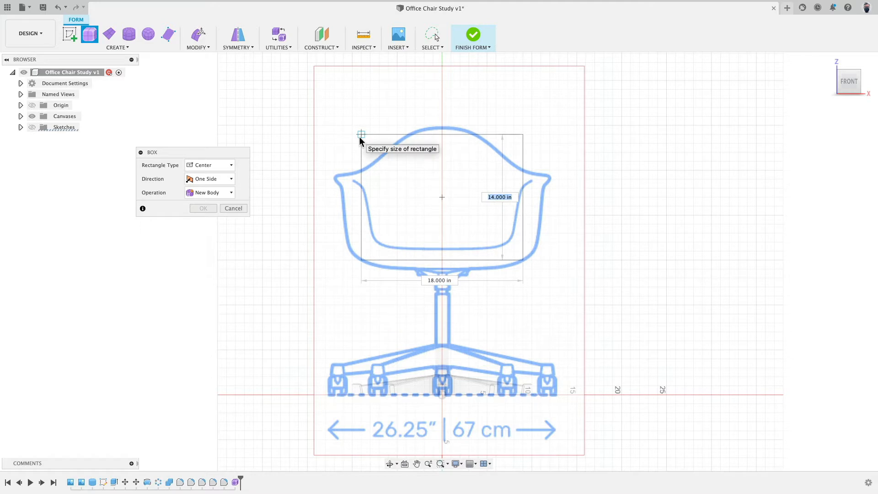
key(Tab)
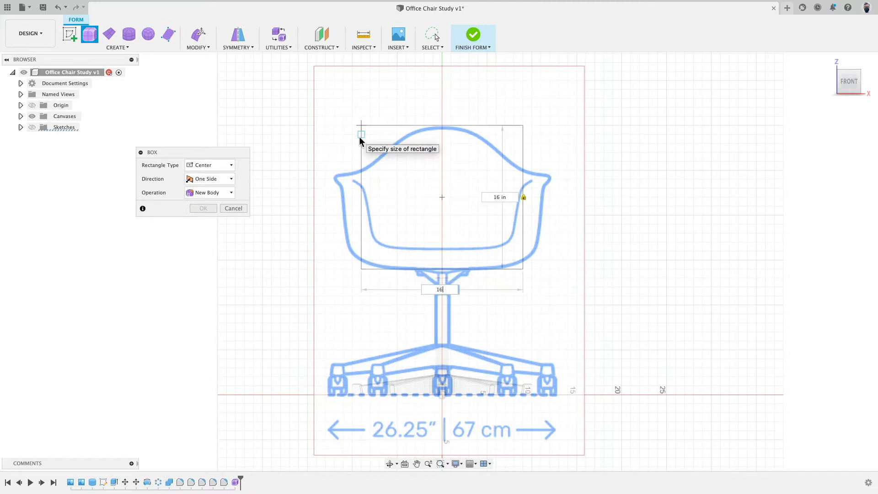
text(16)
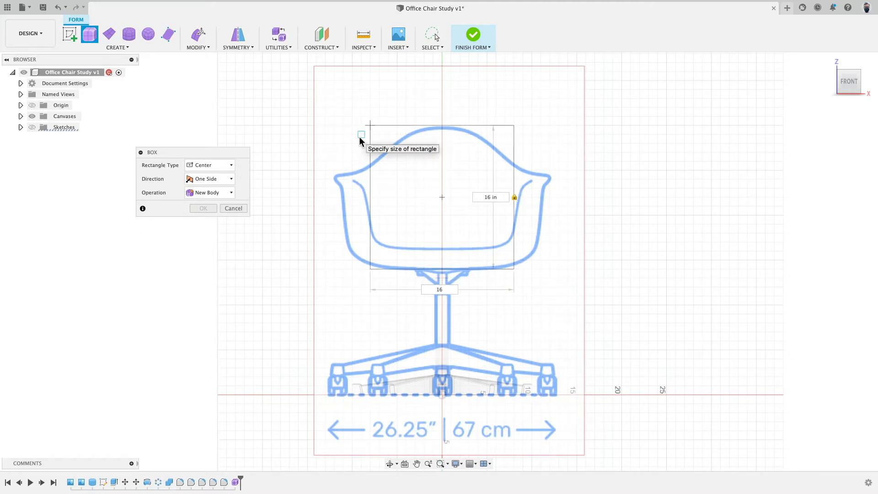
key(Return)
Step: Set the form box's height to 16 in with one face per side and create it as a new body
shift+middle_drag(567, 181, 509, 183)
drag(203, 220, 172, 220)
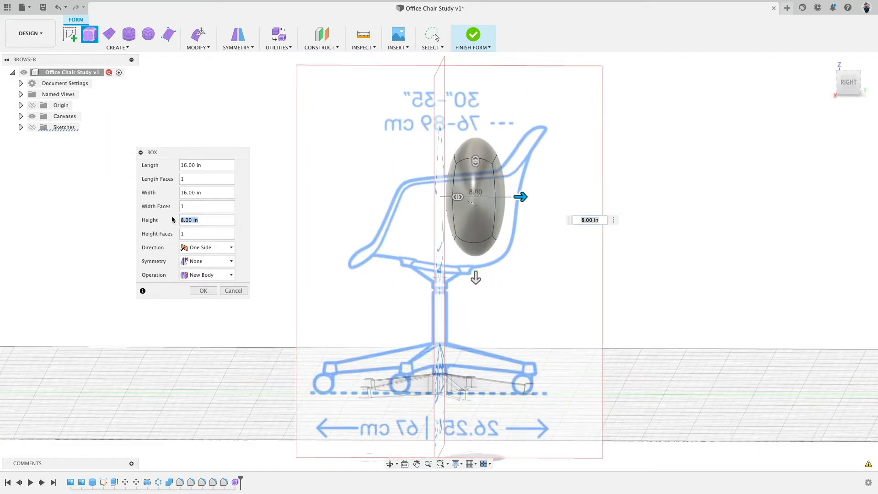
key(Return)
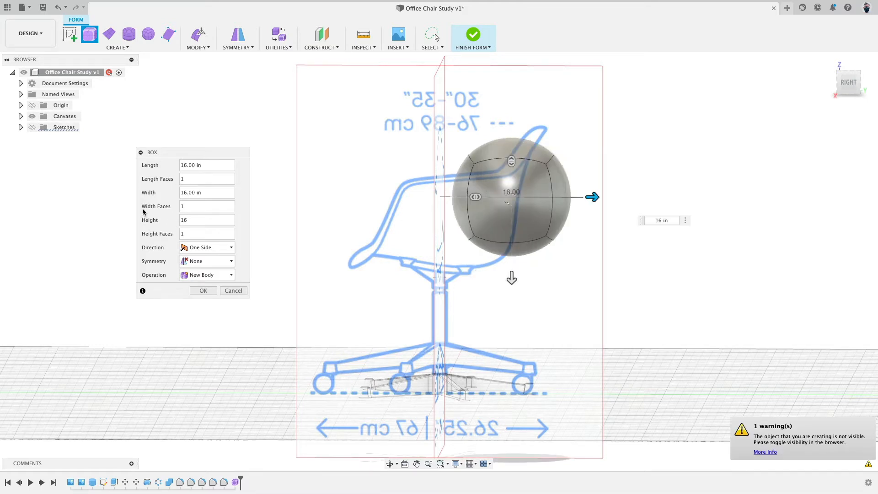
click(203, 291)
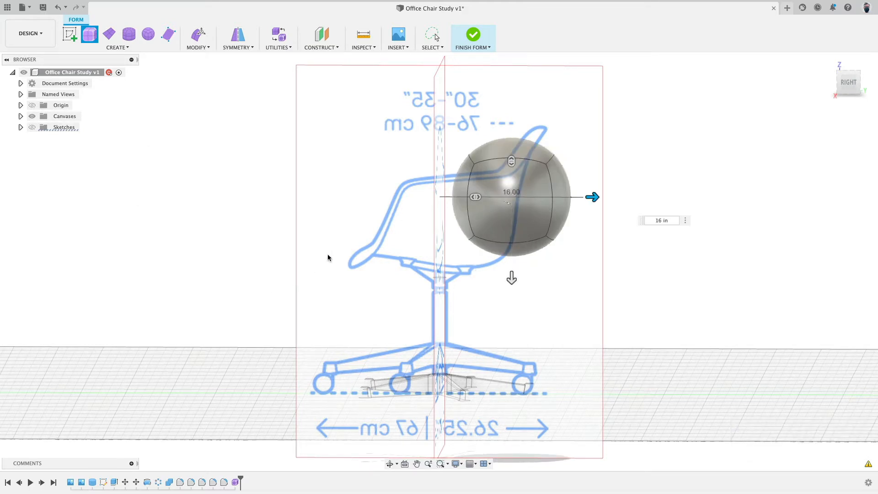
Step: In the side view, move the whole form body forward and down so it sits over the seat outline above the column
click(848, 82)
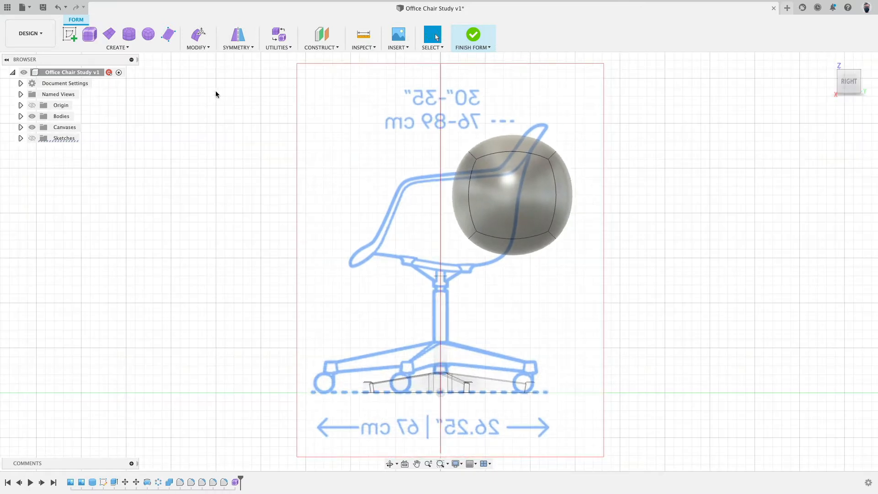
click(198, 34)
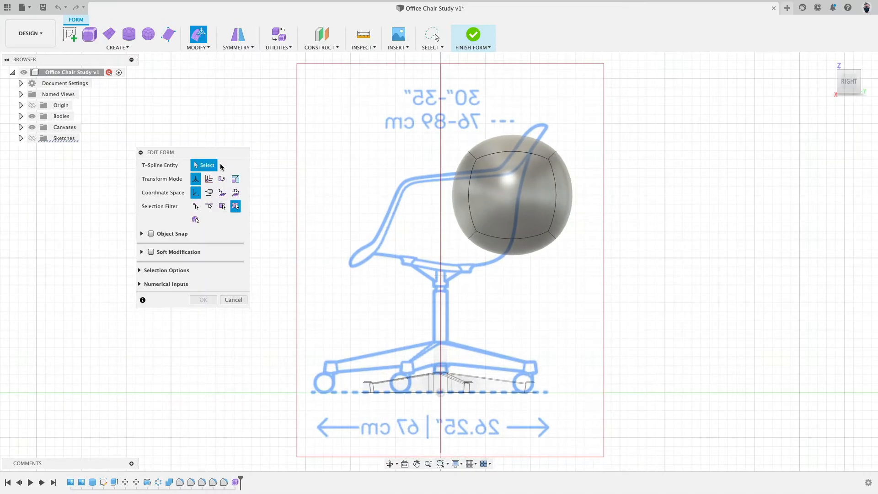
click(517, 196)
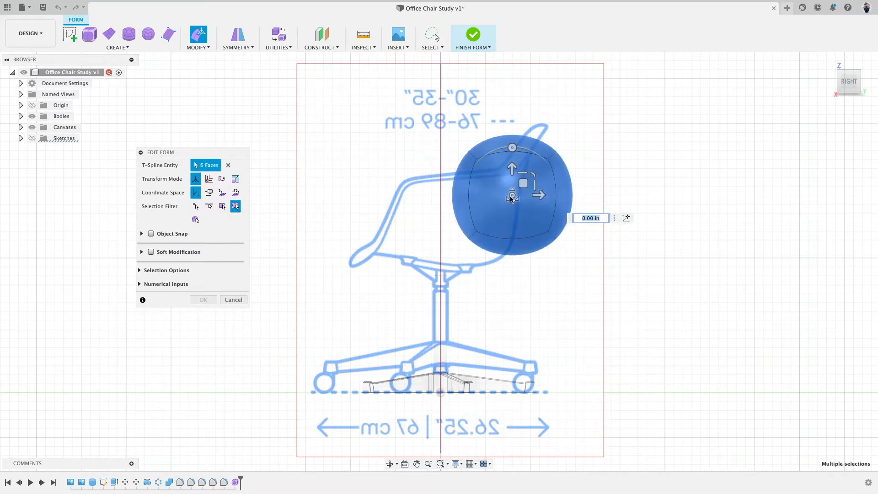
drag(521, 201, 470, 201)
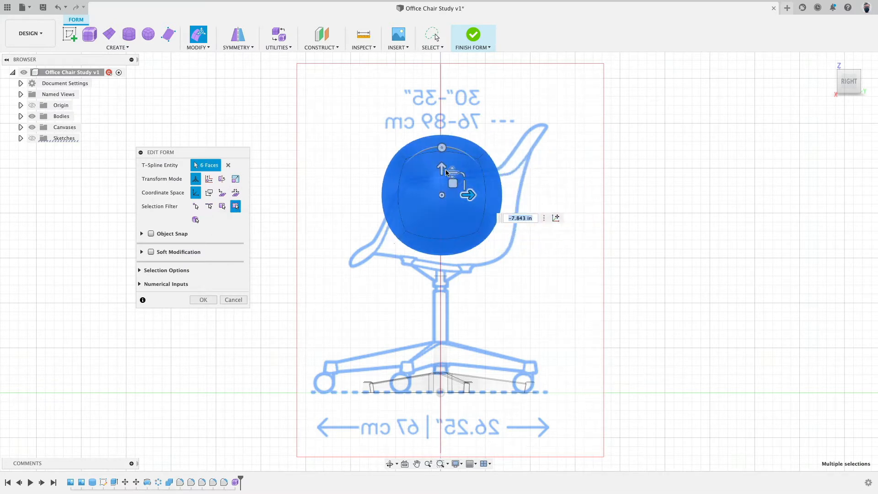
mouse_move(445, 170)
mouse_down()
mouse_move(446, 191)
mouse_move(447, 183)
mouse_up()
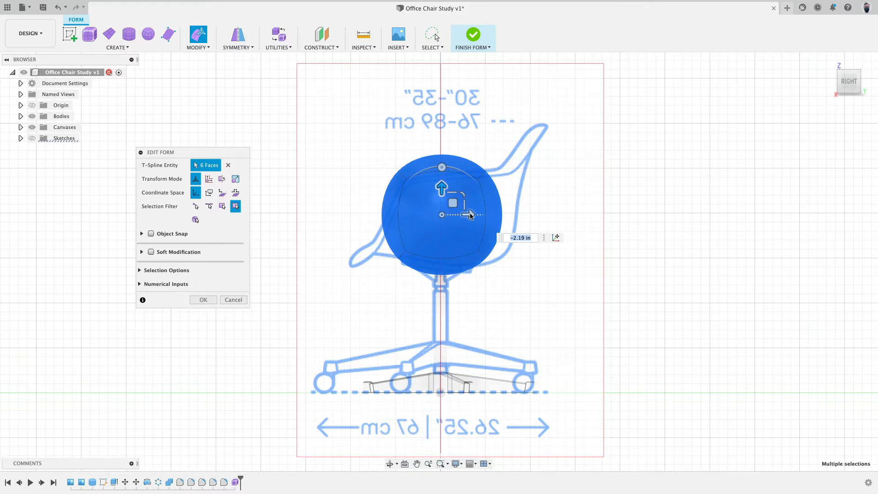
drag(471, 214, 477, 215)
drag(452, 188, 452, 186)
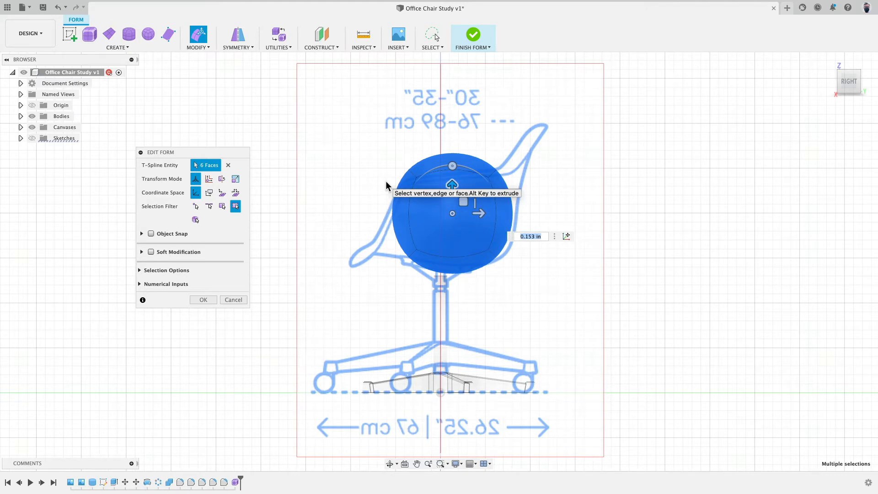
Step: Scale the whole form body uniformly by about 1.136
shift+middle_drag(326, 175, 284, 158)
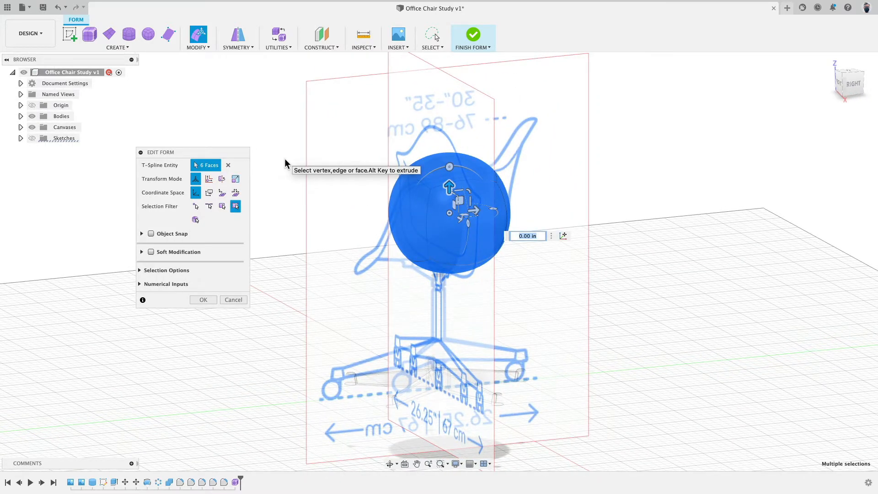
click(235, 179)
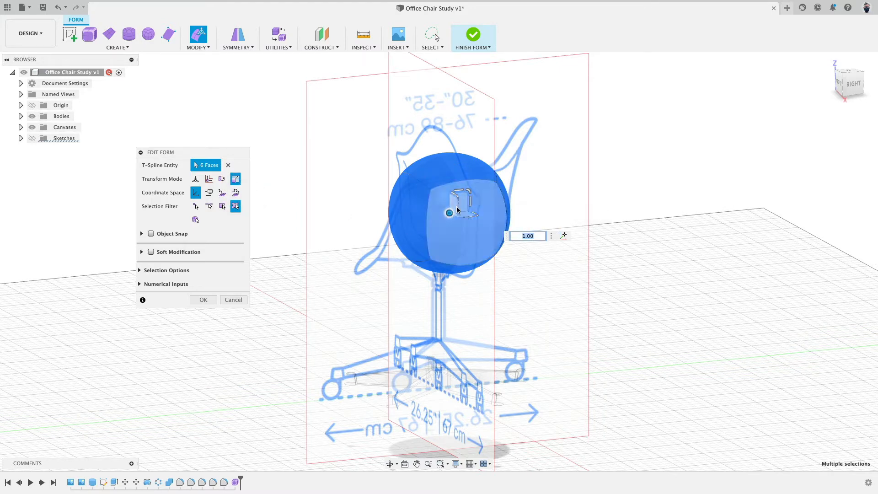
drag(449, 215, 440, 221)
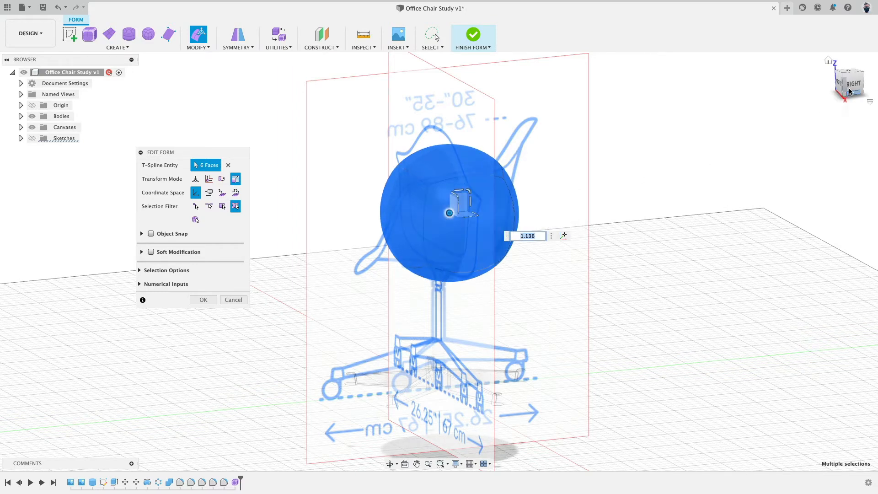
Step: Fine-tune the form body's position and enlarge it slightly so it rests on top of the column, then finish the form
click(851, 84)
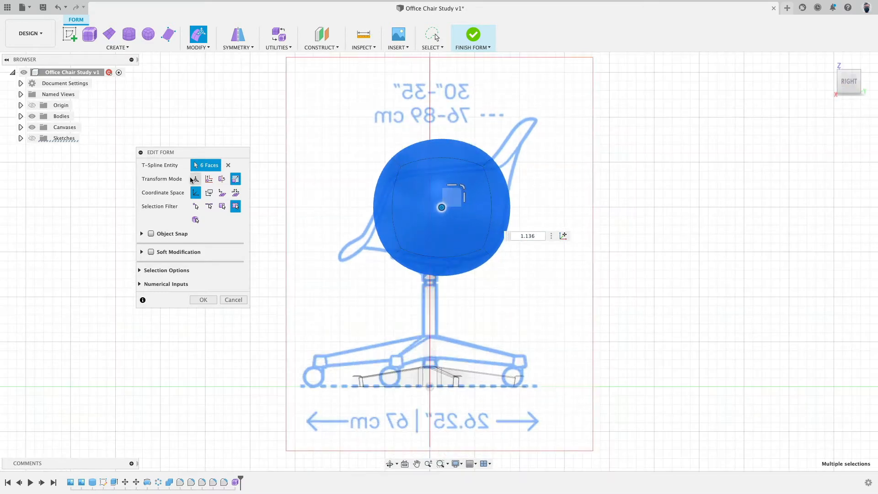
click(195, 179)
mouse_move(441, 187)
mouse_down()
mouse_move(441, 169)
mouse_move(441, 177)
mouse_up()
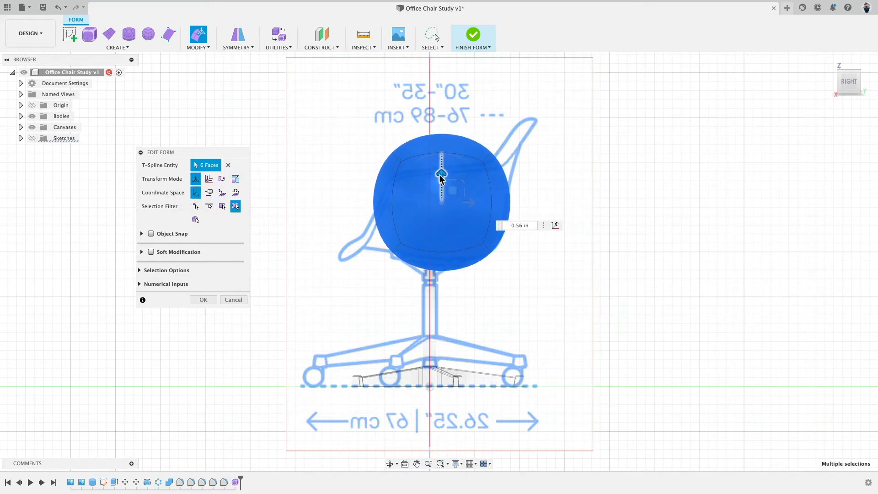
click(235, 178)
drag(435, 204, 448, 188)
click(195, 178)
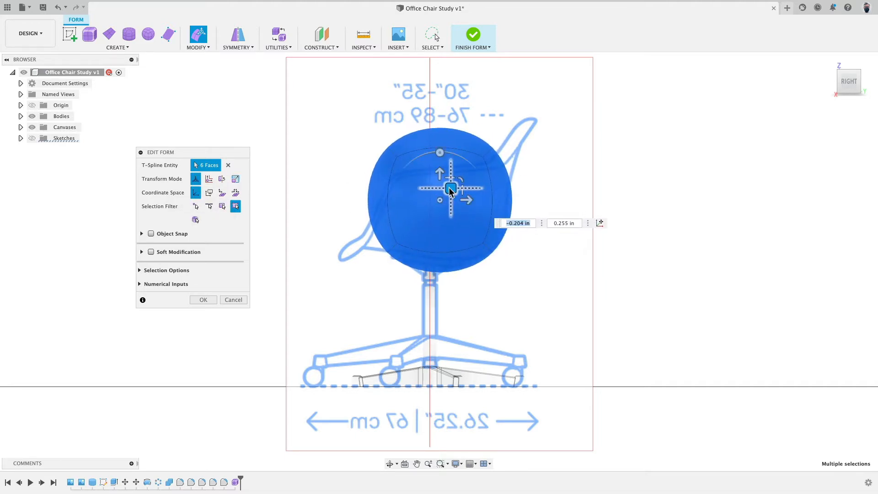
click(473, 35)
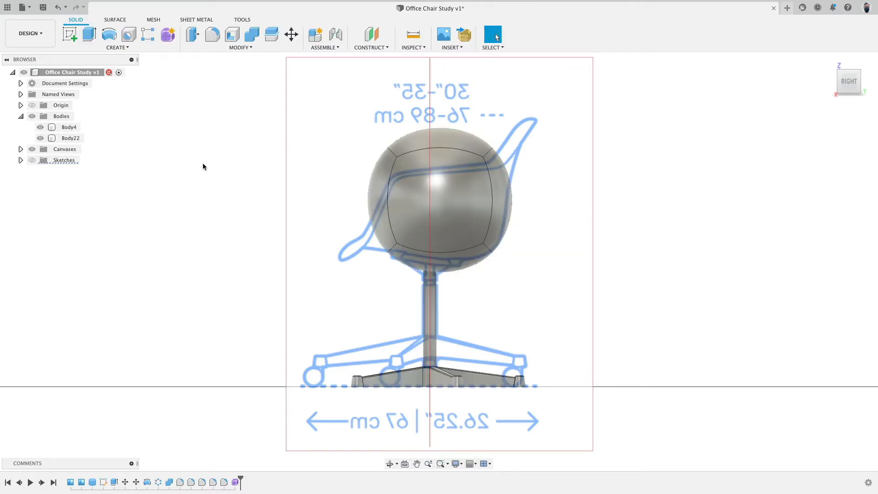
Step: Hide the canvases and sketch a three-point spline on the side plane, rising diagonally through the seat body from front to back
shift+middle_drag(202, 163, 84, 137)
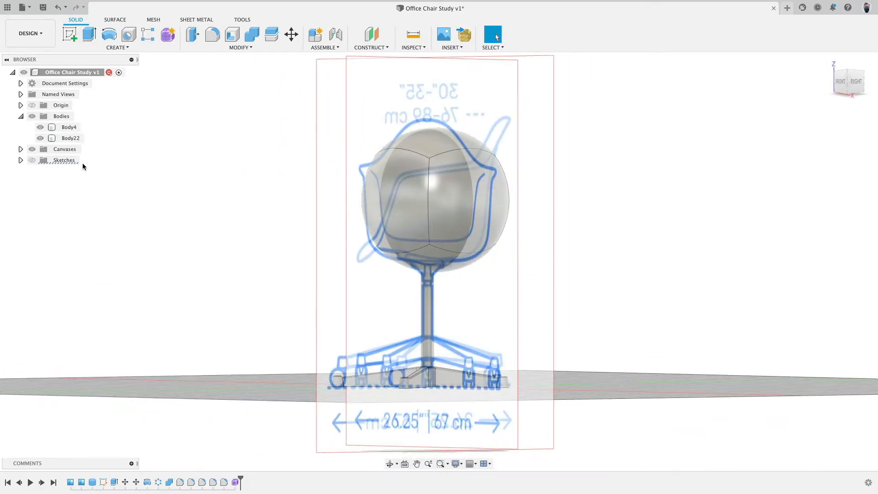
click(32, 149)
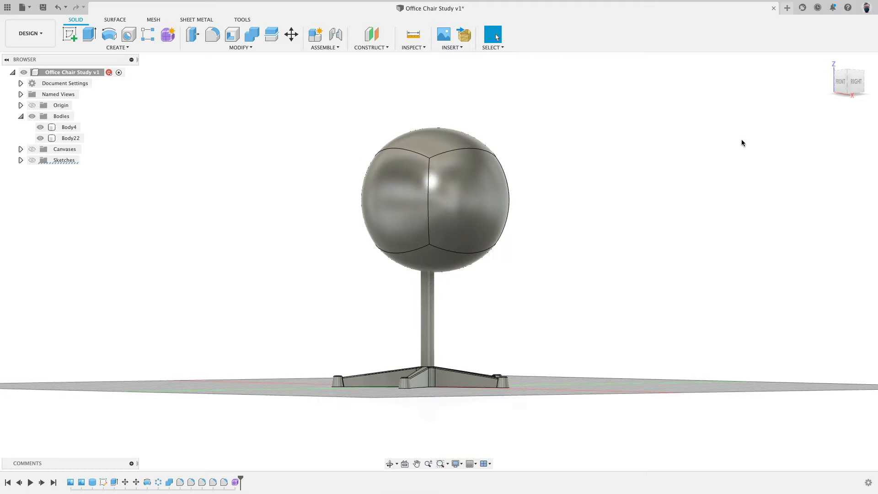
click(853, 85)
click(70, 34)
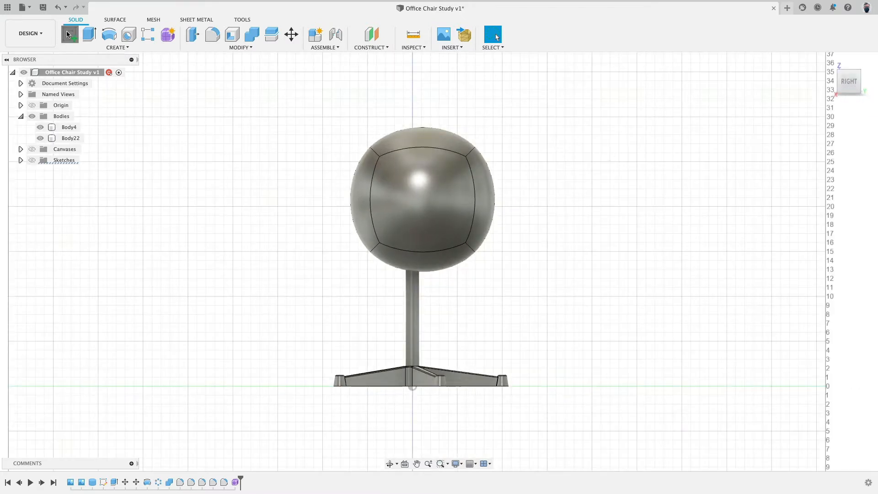
click(438, 359)
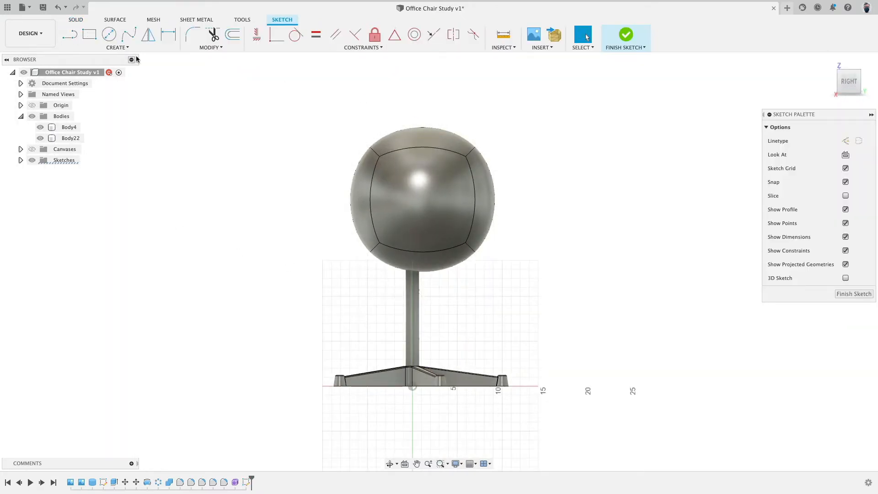
click(128, 35)
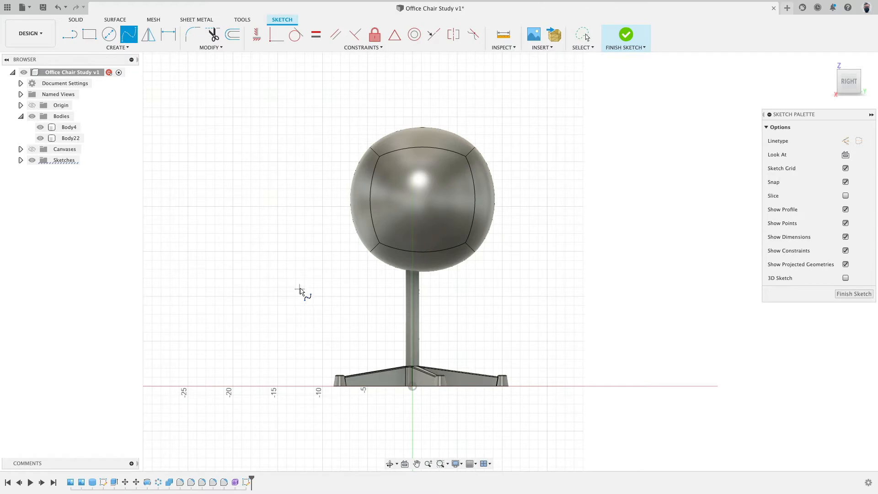
click(404, 189)
click(575, 134)
click(577, 157)
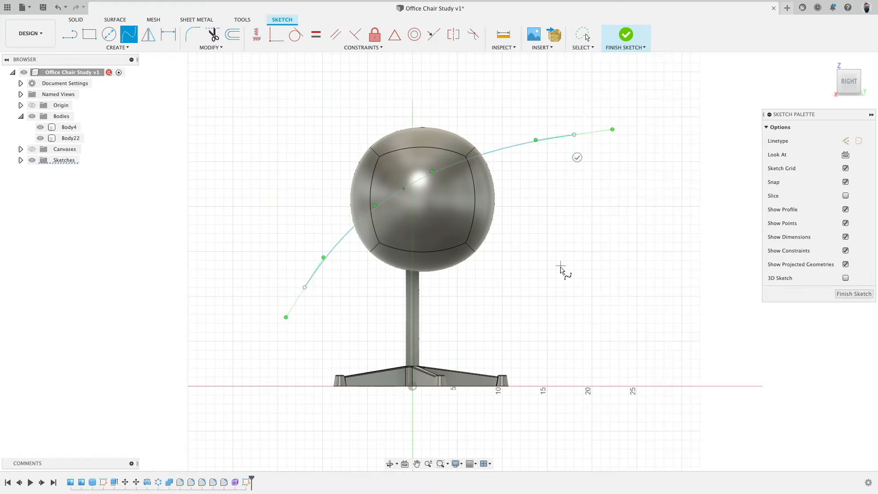
Step: Lower the spline's front end point, shift its middle point toward the column axis, and finish the sketch
key(Escape)
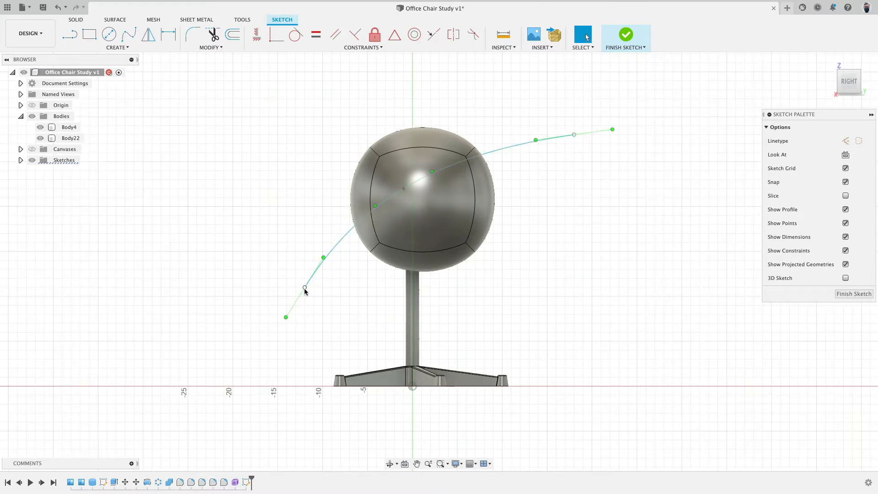
drag(305, 288, 314, 305)
drag(403, 189, 412, 188)
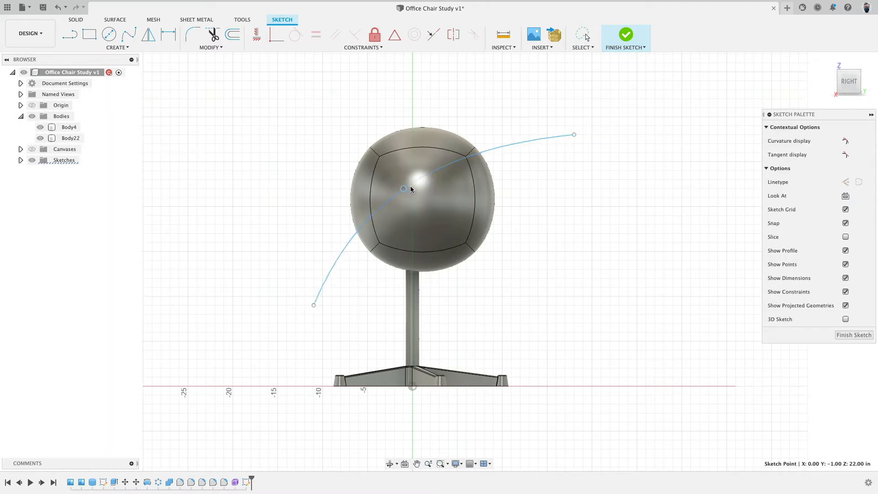
click(626, 35)
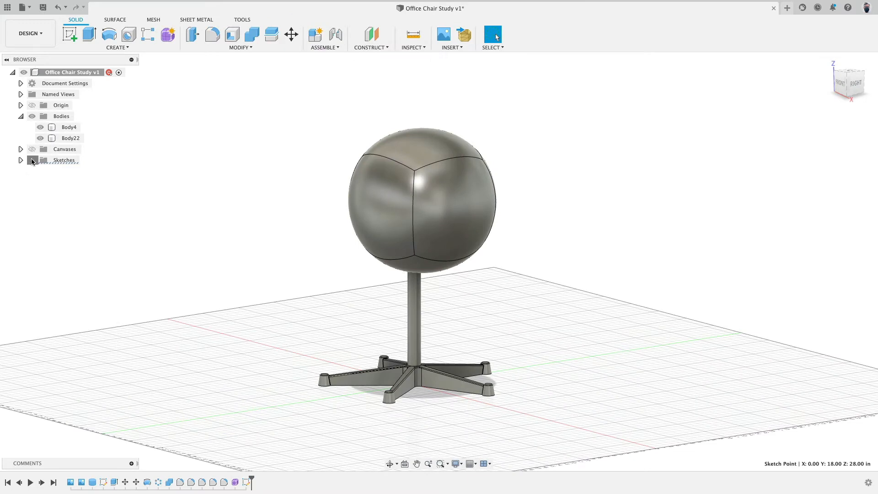
Step: Show the sketches and split the rounded seat body with the spline as the splitting tool
click(32, 160)
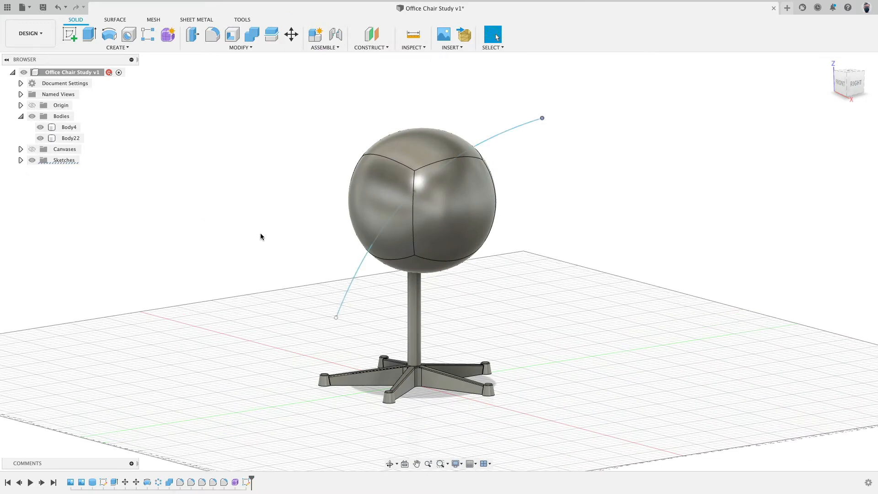
click(272, 35)
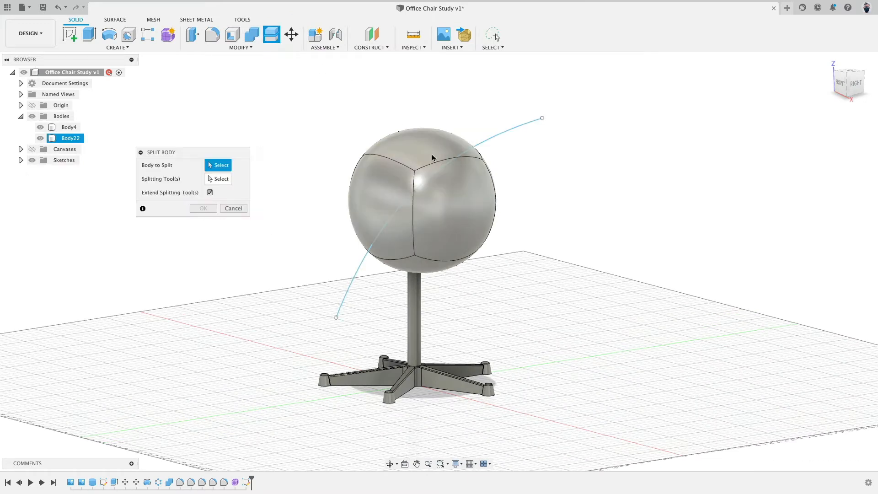
click(71, 138)
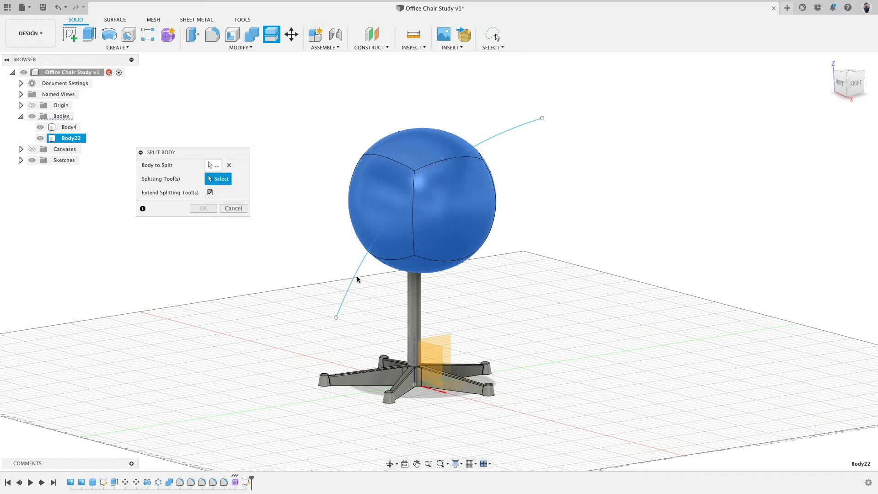
click(357, 276)
click(205, 209)
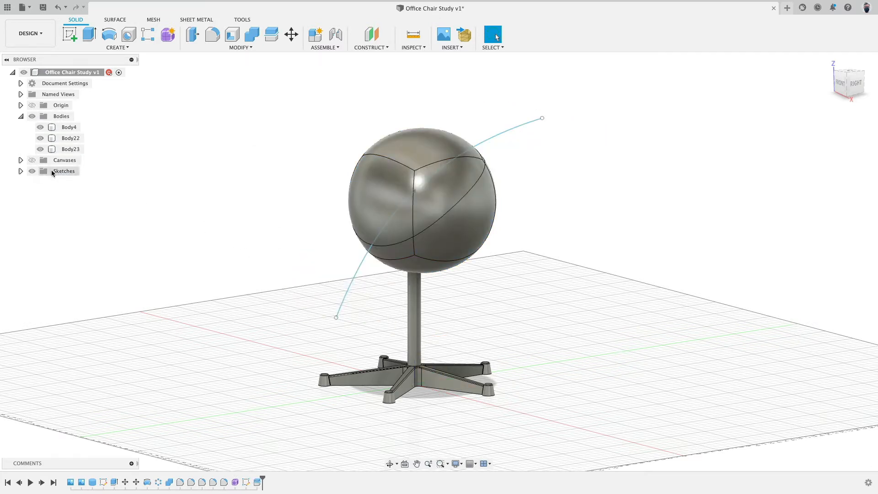
Step: Hide the upper half of the split seat body to expose the cut face
click(40, 149)
click(41, 149)
click(40, 138)
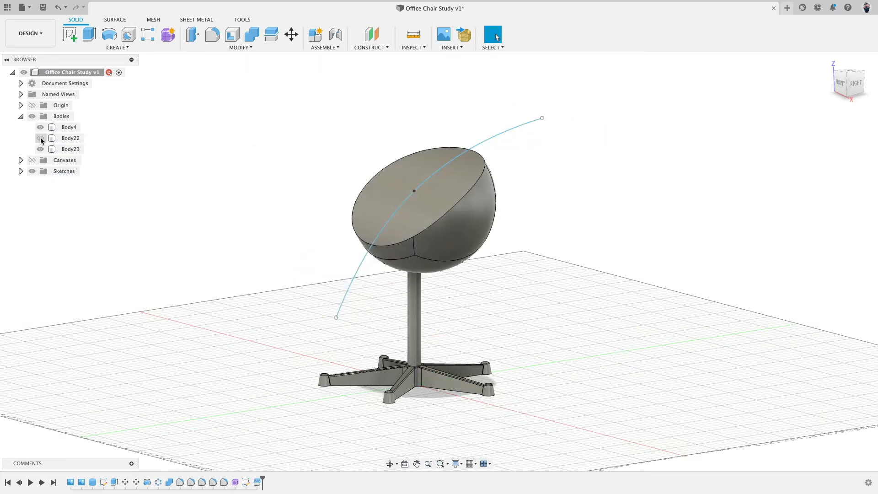
mouse_move(246, 170)
shift+middle_down()
mouse_move(339, 164)
mouse_move(284, 180)
mouse_move(247, 173)
shift+middle_up()
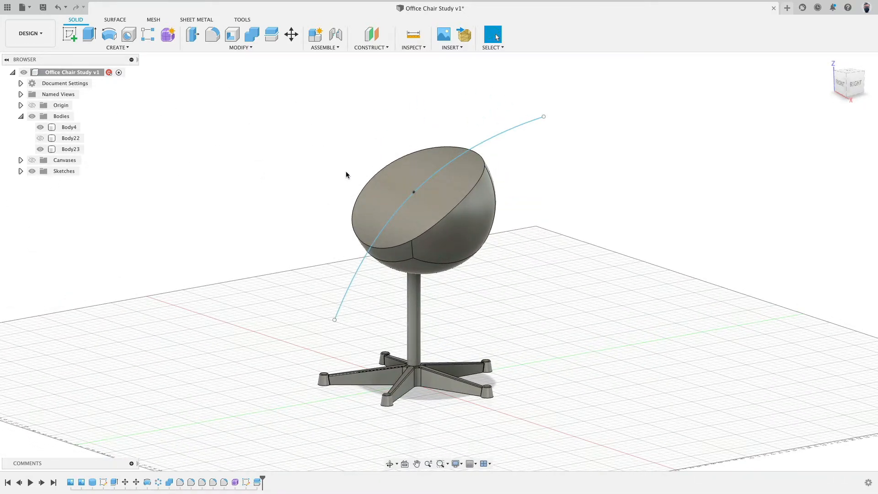
Step: Roll the history back to before the split and shell the whole rounded body with a 1 in inside thickness
drag(263, 478, 252, 478)
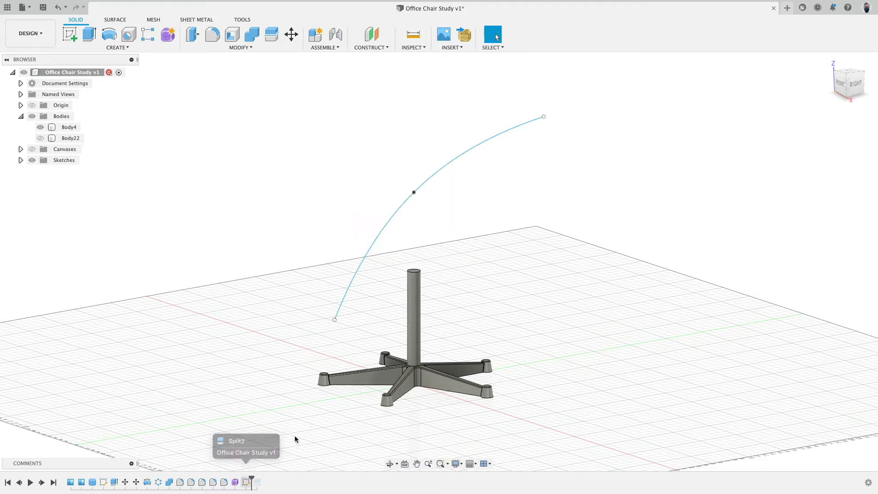
click(40, 138)
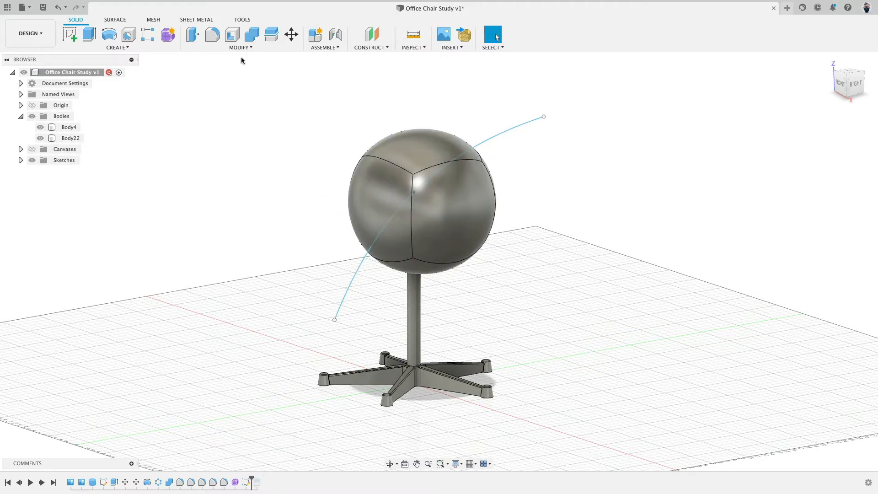
click(233, 35)
click(422, 153)
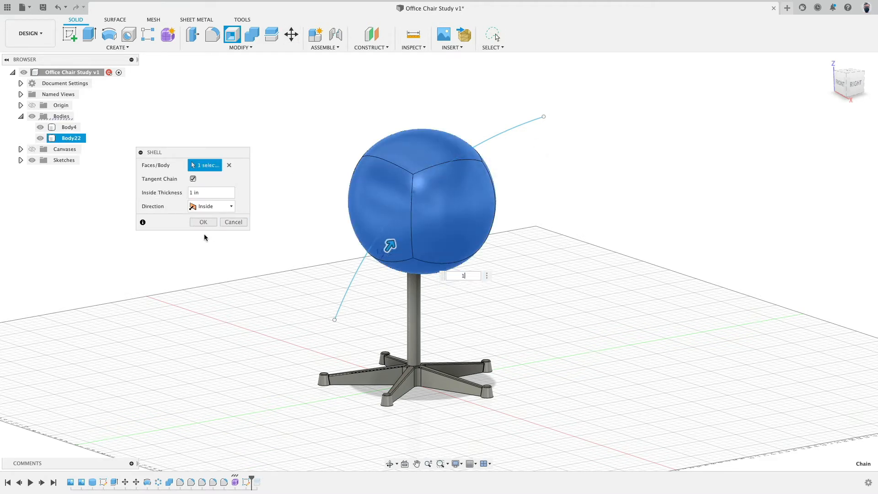
click(203, 222)
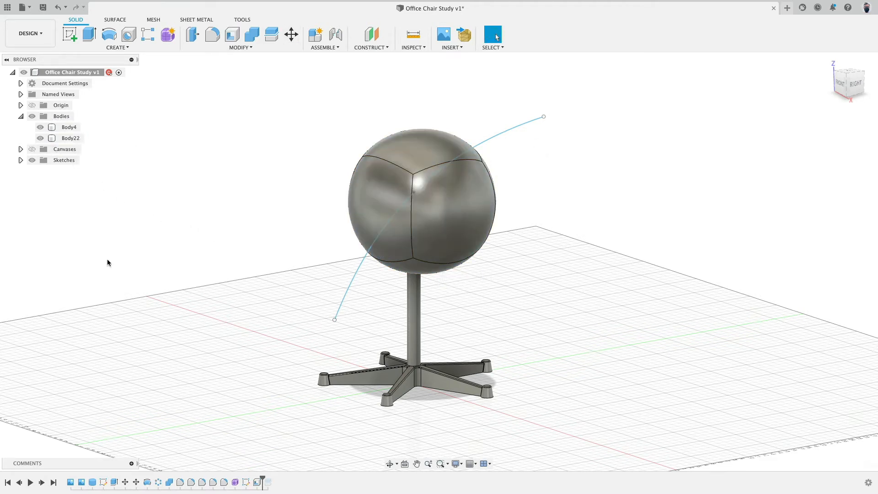
Step: Roll the history forward past the split and hide the upper half of the shelled body
drag(262, 478, 274, 479)
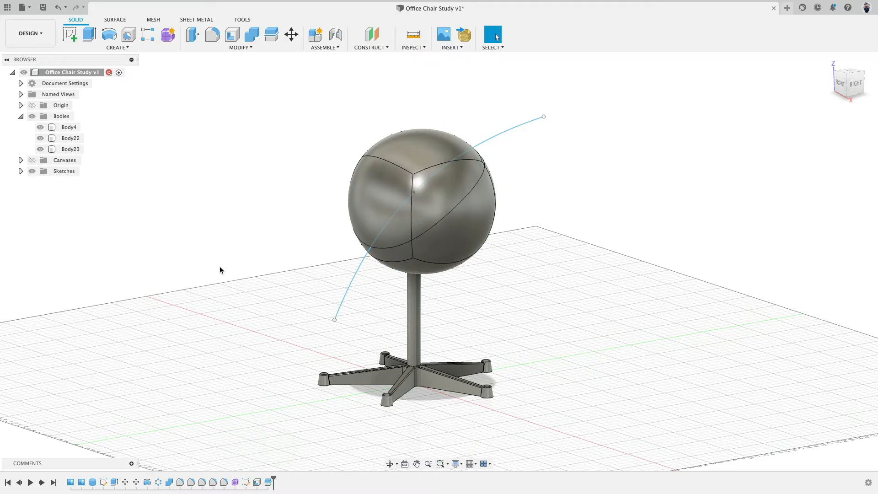
click(41, 137)
shift+middle_drag(266, 172, 229, 165)
key(Escape)
click(847, 83)
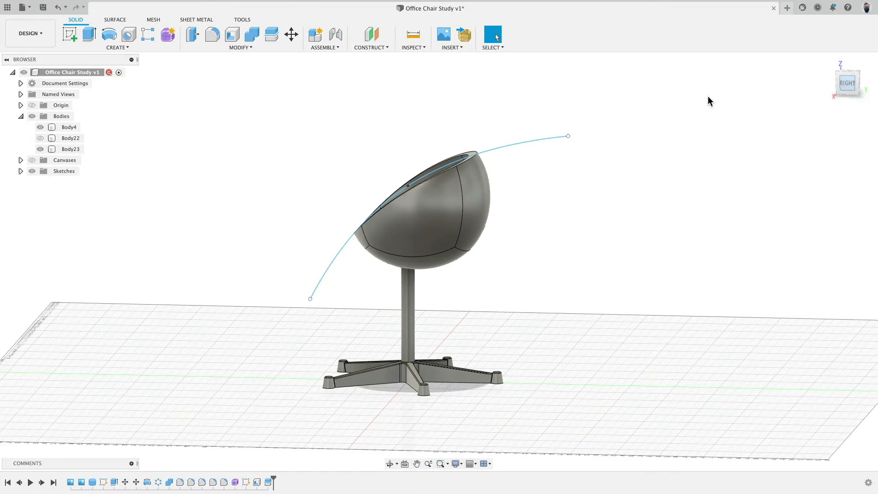
shift+middle_drag(303, 131, 321, 147)
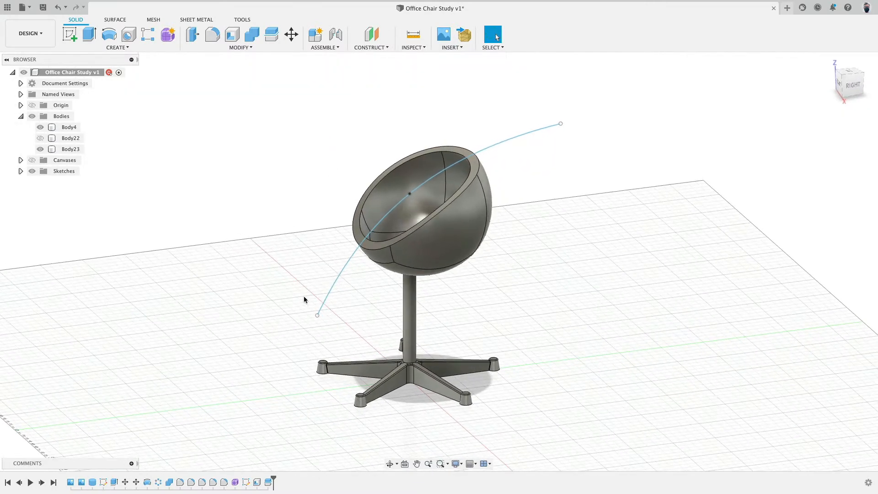
Step: Move the splitting spline's front end point inward to about Y -6, Z 8 in, steepening the front of the seat cut
drag(317, 315, 362, 317)
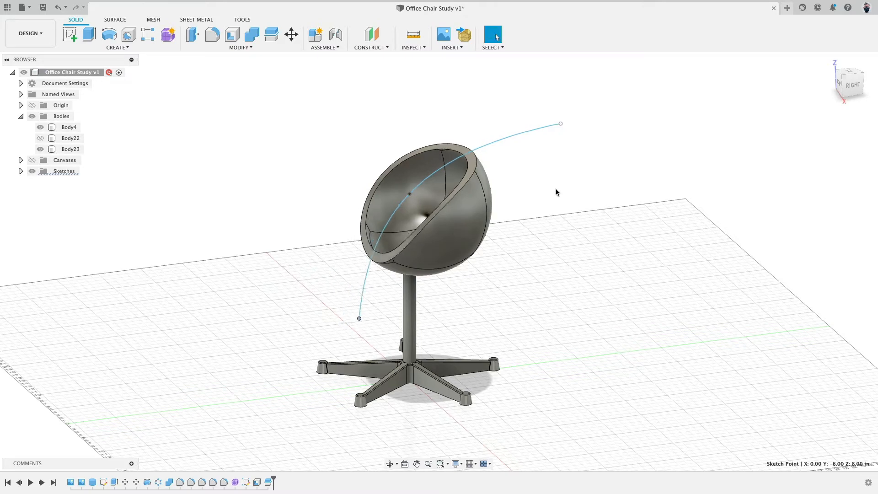
shift+middle_drag(555, 188, 526, 195)
click(848, 85)
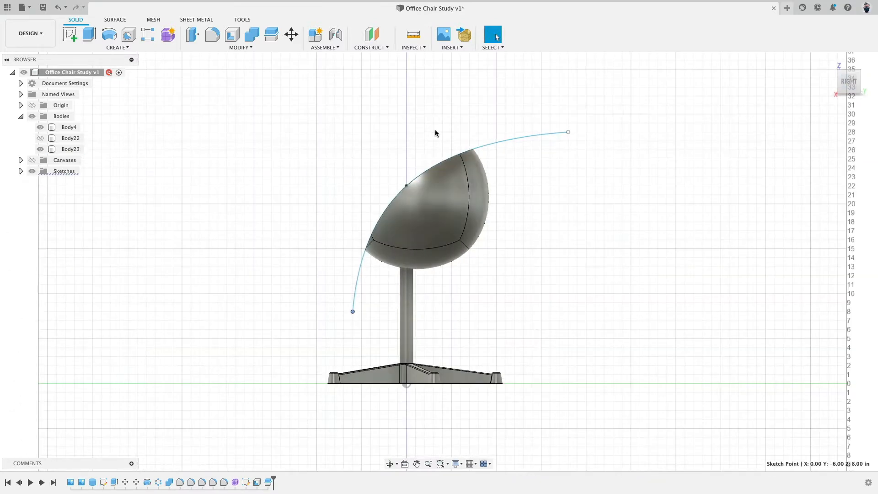
Step: Create a section analysis on the YZ plane at 0.00 in through the chair
click(405, 48)
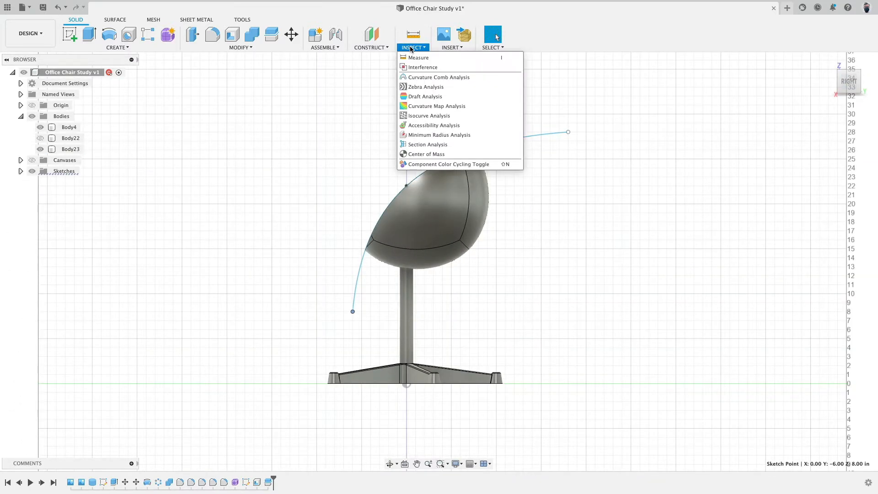
click(423, 144)
click(433, 357)
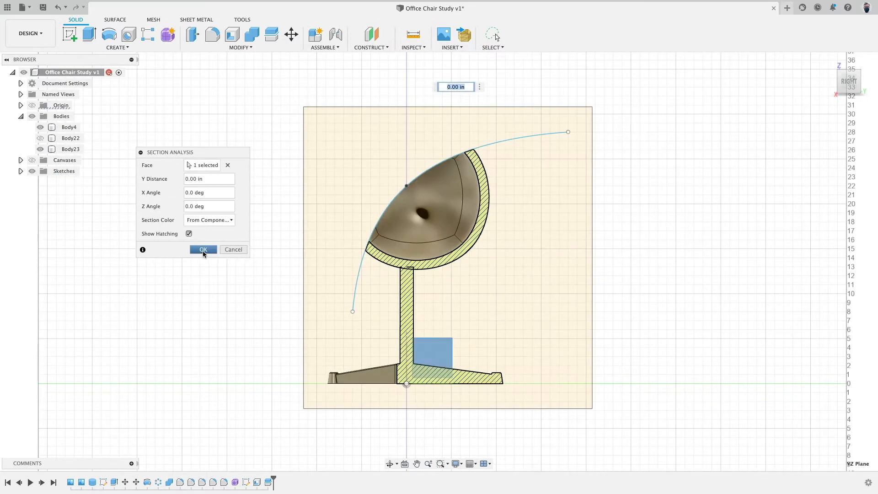
click(203, 250)
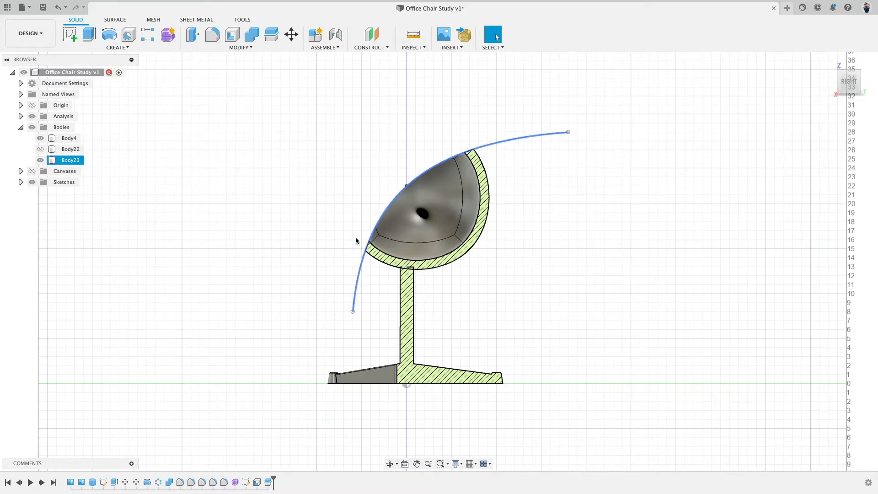
mouse_move(225, 191)
shift+middle_down()
mouse_move(300, 198)
mouse_move(237, 194)
shift+middle_up()
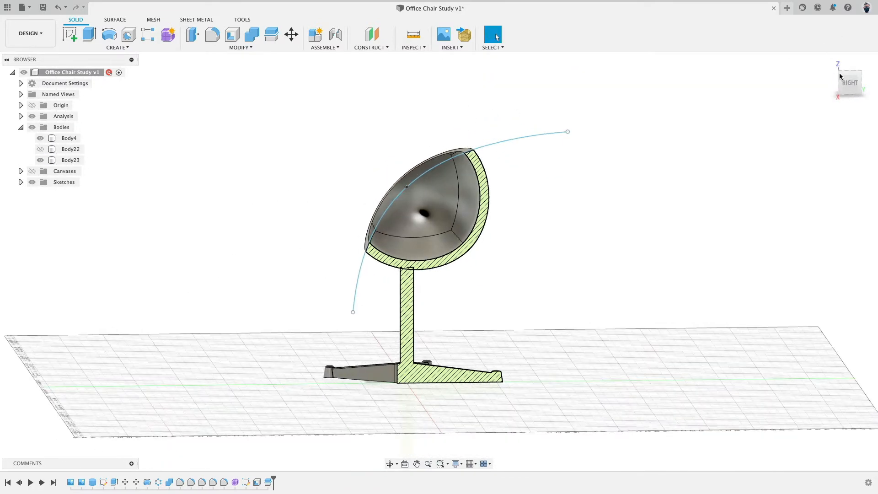
click(846, 81)
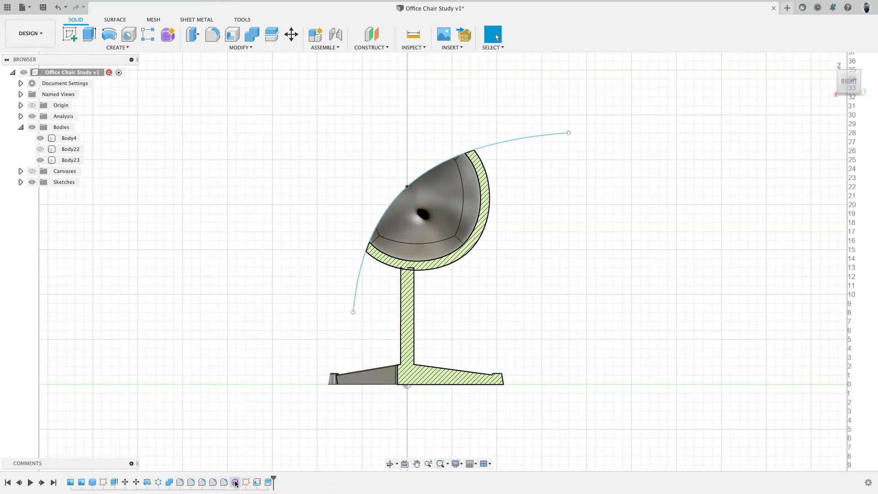
Step: Reopen the seat's form for editing and scale all six faces uniformly by about 1.281
double_click(236, 483)
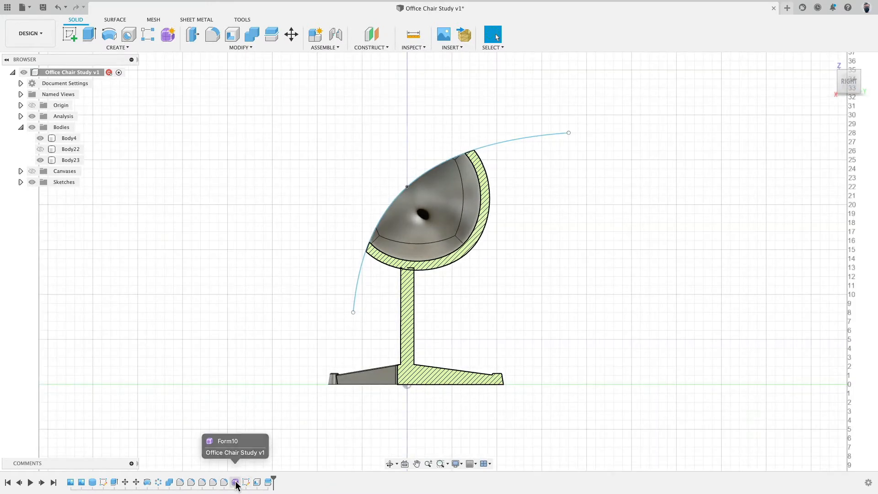
shift+middle_drag(245, 444, 293, 209)
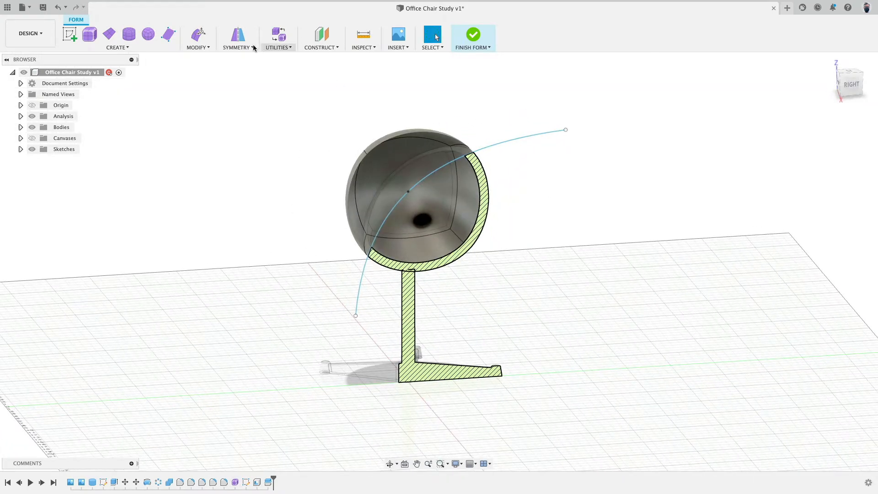
click(196, 36)
click(394, 150)
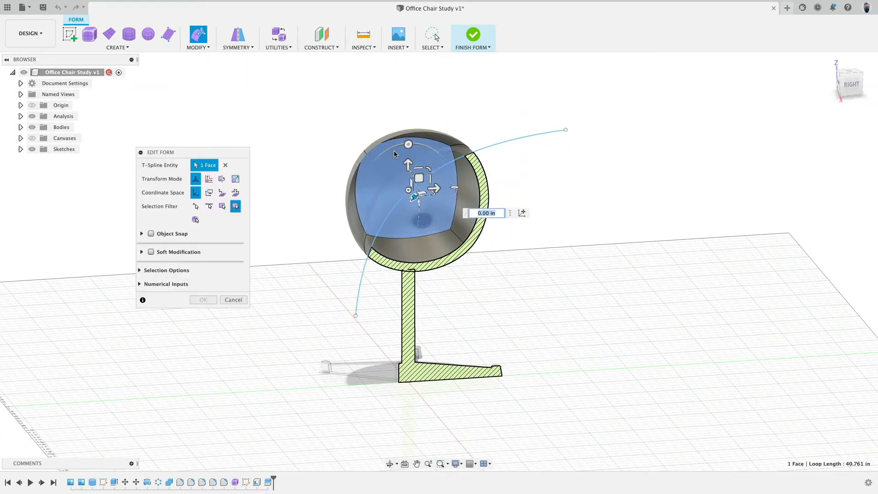
click(236, 180)
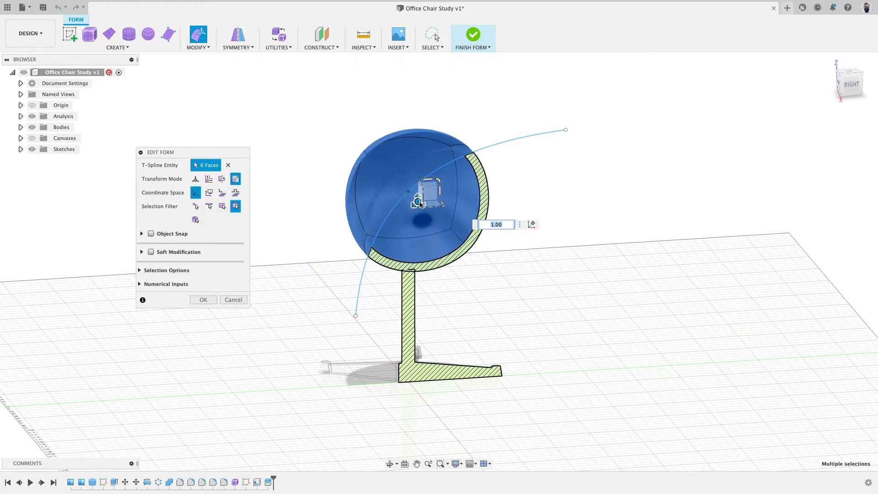
drag(419, 201, 434, 198)
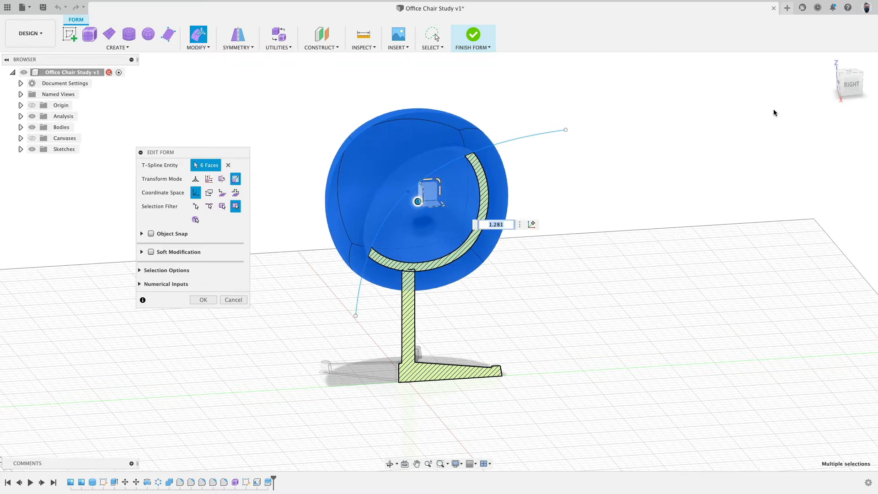
Step: Shift the enlarged form about 0.611 in backward and 1.732 in upward, then finish the form
click(851, 84)
click(195, 179)
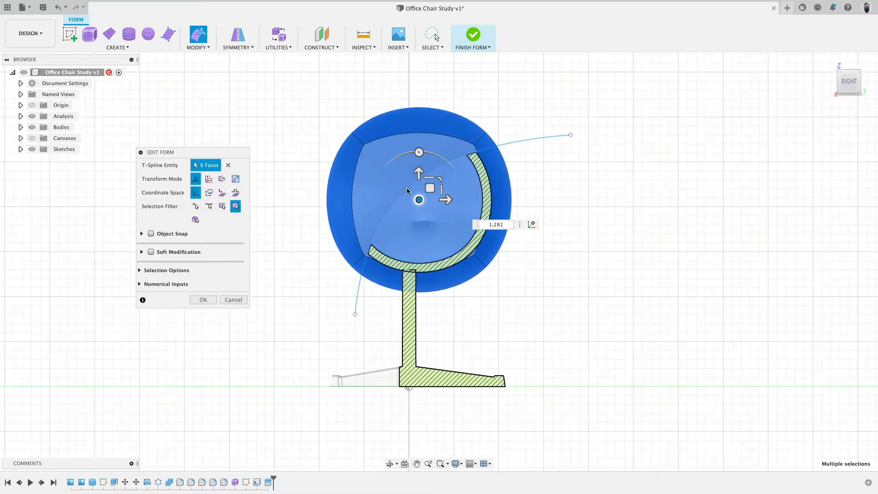
drag(430, 188, 436, 173)
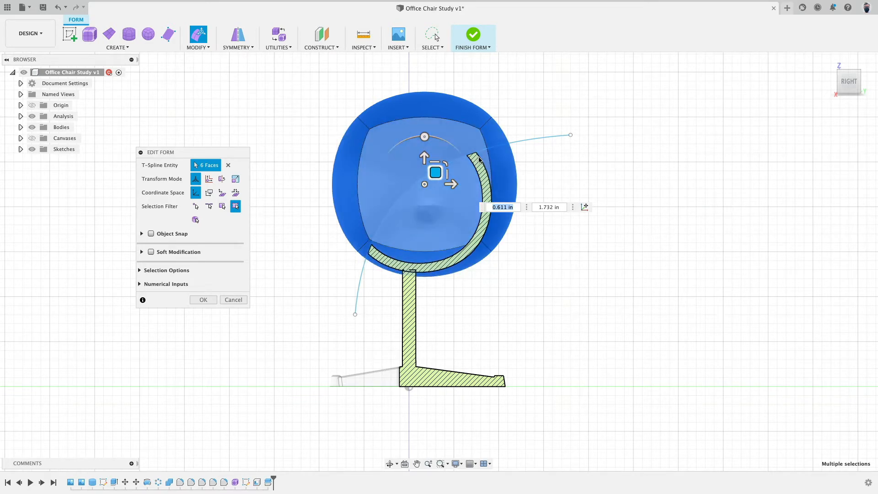
click(203, 300)
click(473, 35)
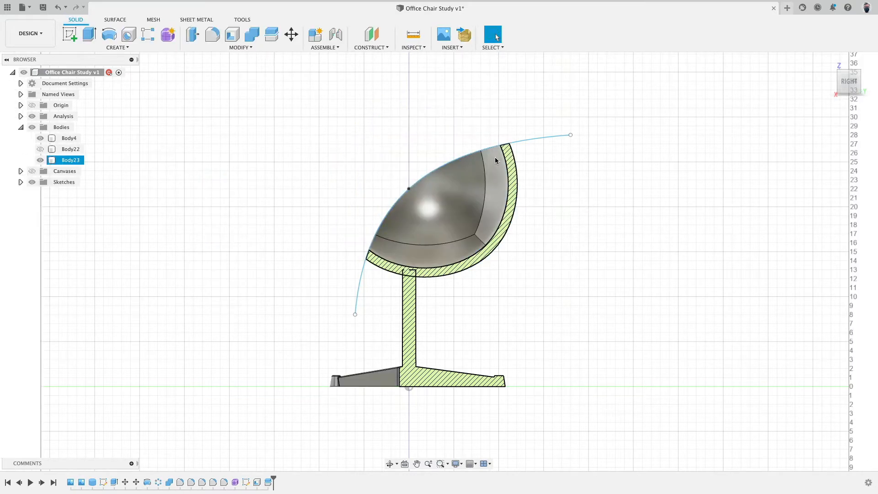
Step: Move the splitting spline's front end point outward to about Y -9.534, Z 9.055 in
click(537, 215)
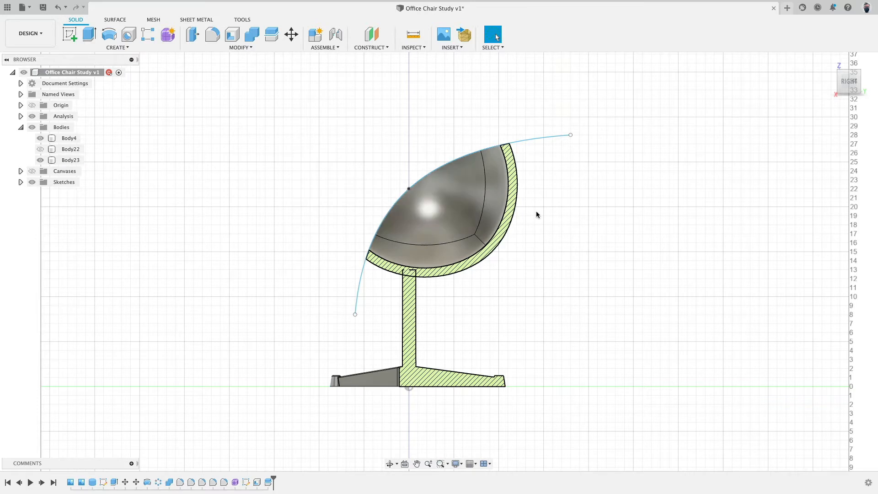
drag(355, 314, 323, 305)
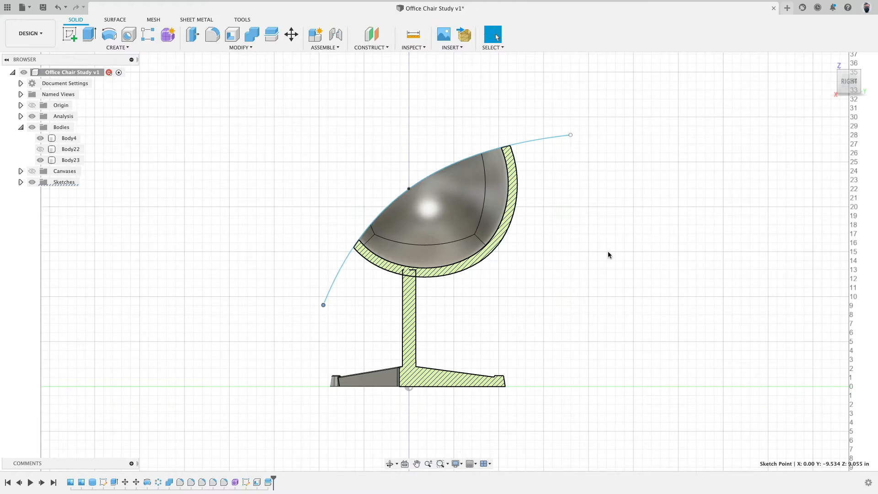
shift+middle_drag(208, 179, 255, 181)
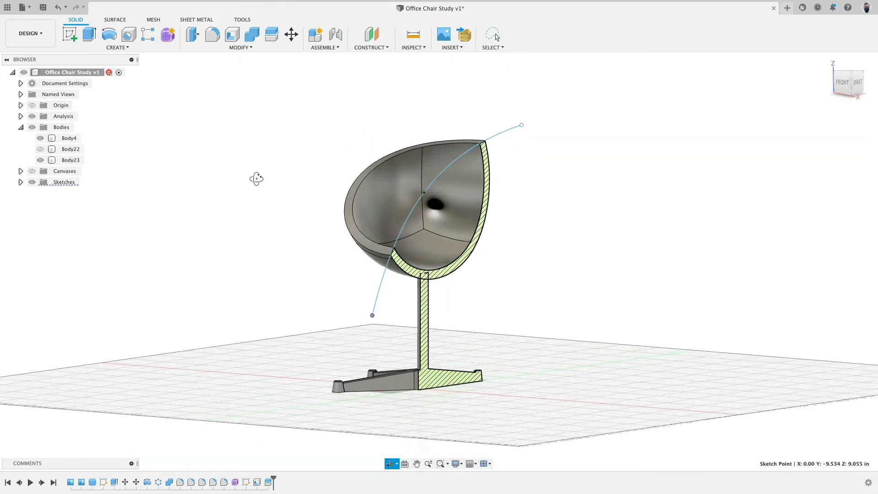
Step: Toggle the section analysis to compare the cut and full seat, leaving the analysis hidden
click(32, 116)
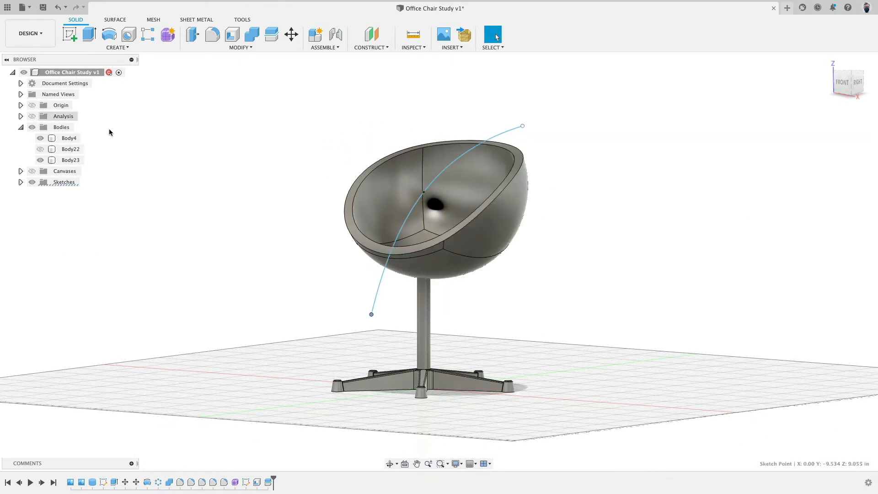
mouse_move(108, 133)
shift+middle_down()
mouse_move(226, 156)
mouse_move(210, 232)
mouse_move(216, 190)
mouse_move(243, 192)
mouse_move(302, 197)
mouse_move(362, 248)
mouse_move(369, 243)
mouse_move(259, 192)
mouse_move(137, 156)
shift+middle_up()
click(32, 116)
shift+middle_drag(260, 164, 240, 168)
click(32, 116)
mouse_move(245, 236)
shift+middle_down()
mouse_move(237, 231)
mouse_move(228, 257)
shift+middle_up()
Step: Reopen the seat's form, flatten the whole rounded body vertically, and lower it back onto the column
double_click(234, 483)
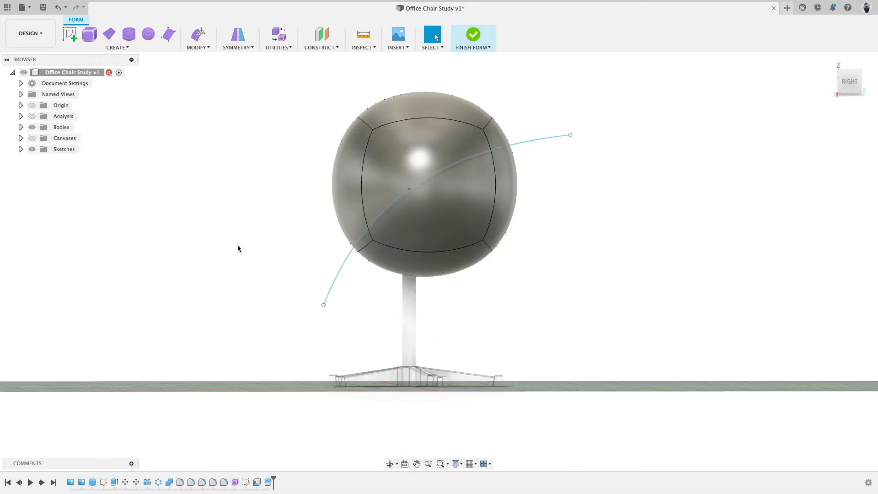
click(851, 84)
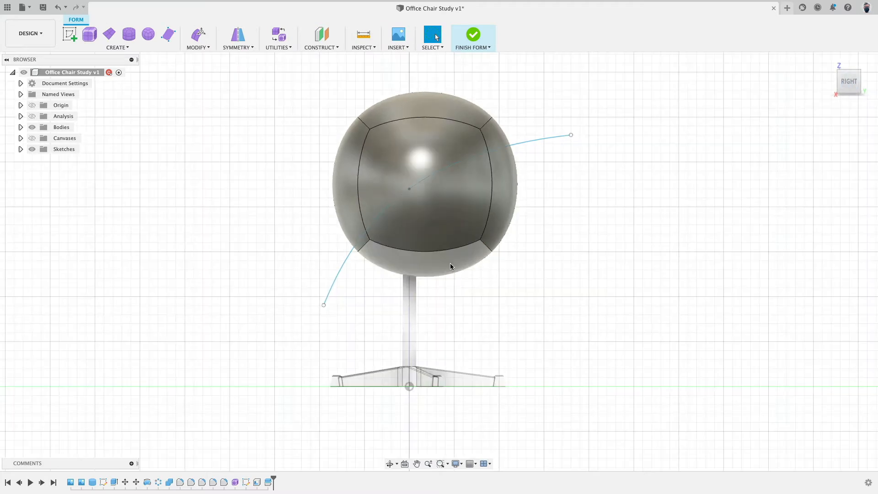
click(199, 35)
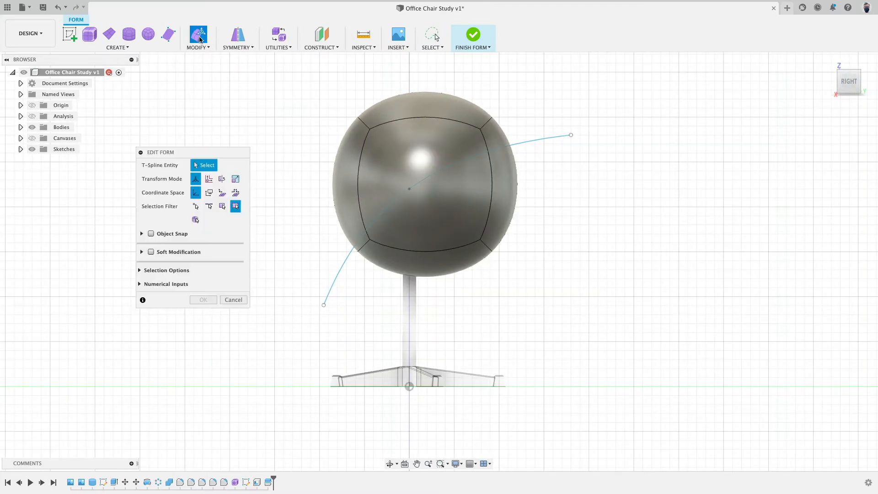
double_click(399, 144)
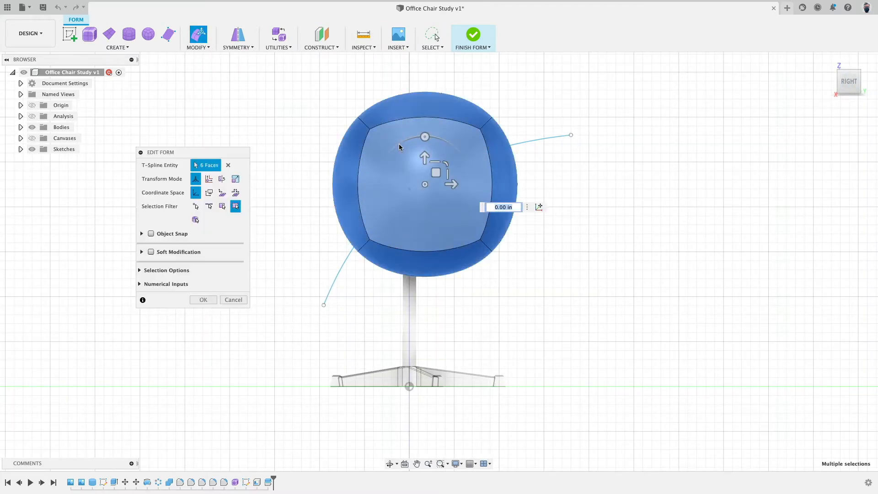
drag(436, 165, 431, 189)
Step: Tilt the flattened form 15 degrees with its rear side raised, then finish the form
drag(421, 152, 314, 215)
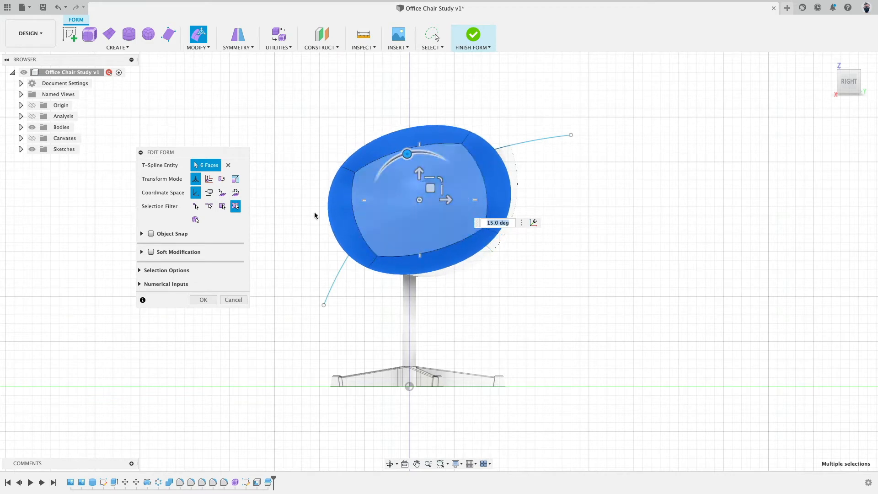
click(203, 299)
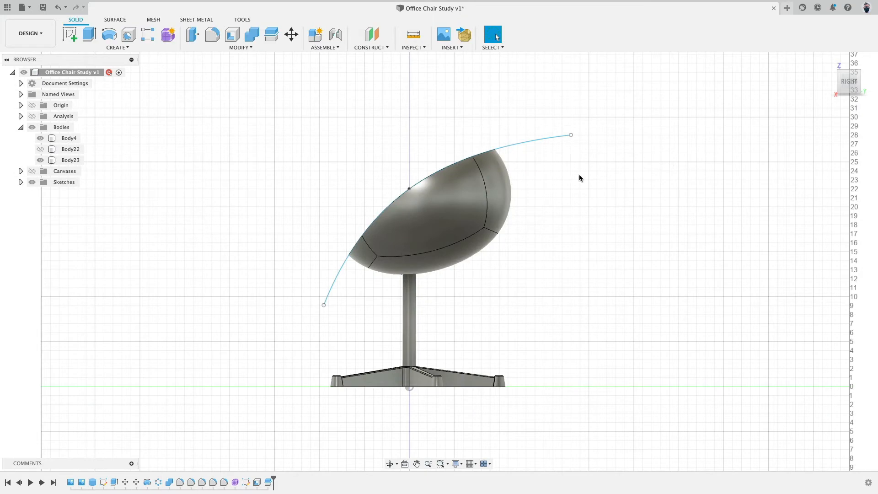
mouse_move(580, 181)
shift+middle_down()
mouse_move(709, 186)
mouse_move(750, 166)
mouse_move(584, 188)
shift+middle_up()
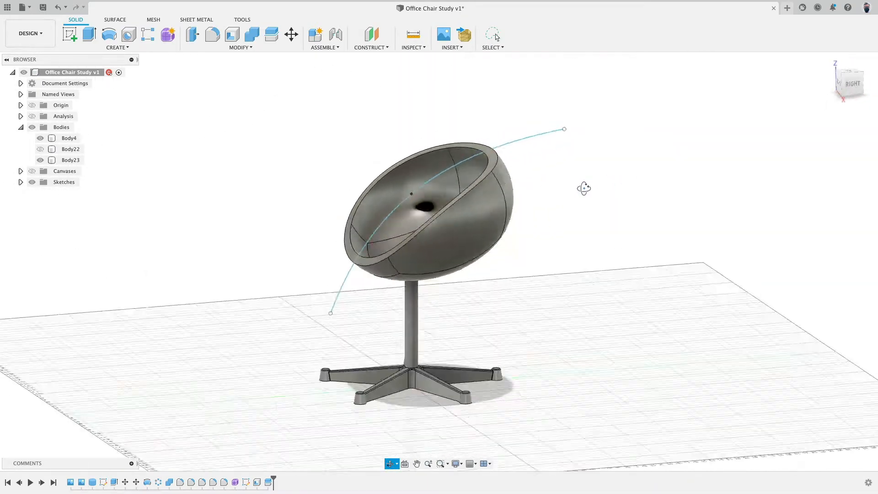
Step: Examine the flattened, tilted seat's cross-section against the splitting curve in a straight right-side view
click(853, 84)
click(32, 115)
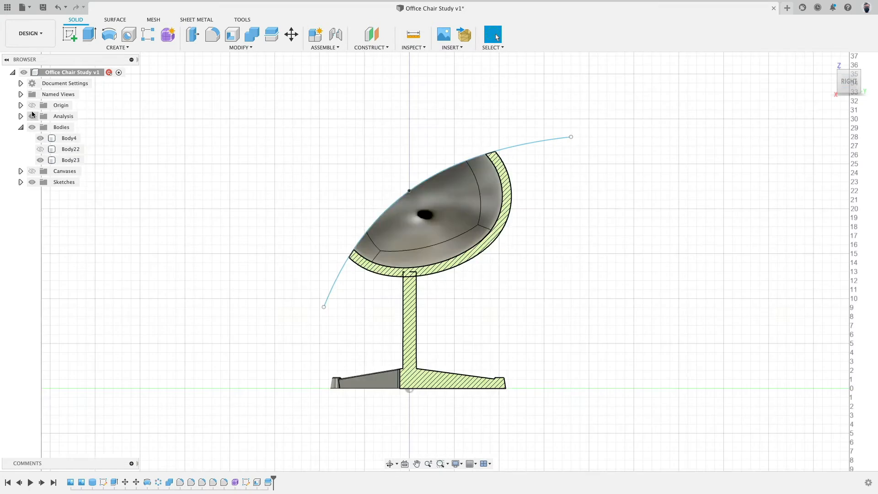
click(488, 162)
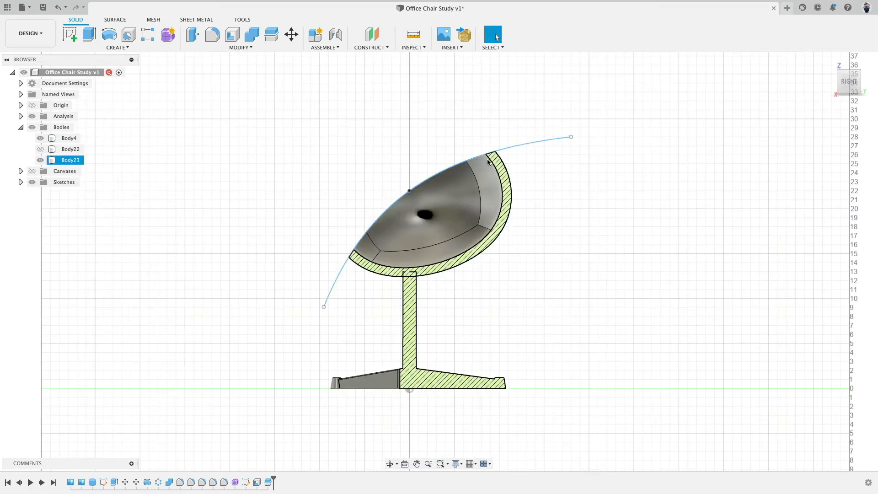
Step: Undo the flattening and tilt of the seat's form, finish the form, and check the rounder seat in the section analysis
click(268, 187)
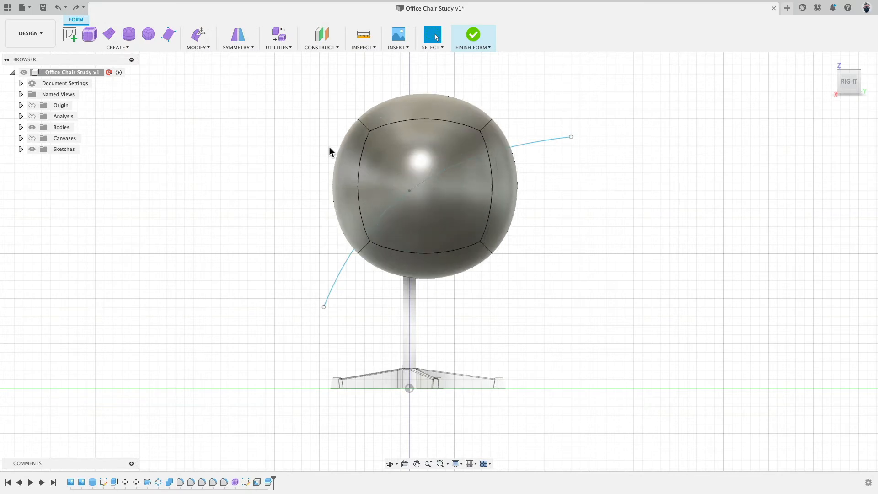
click(483, 36)
click(33, 117)
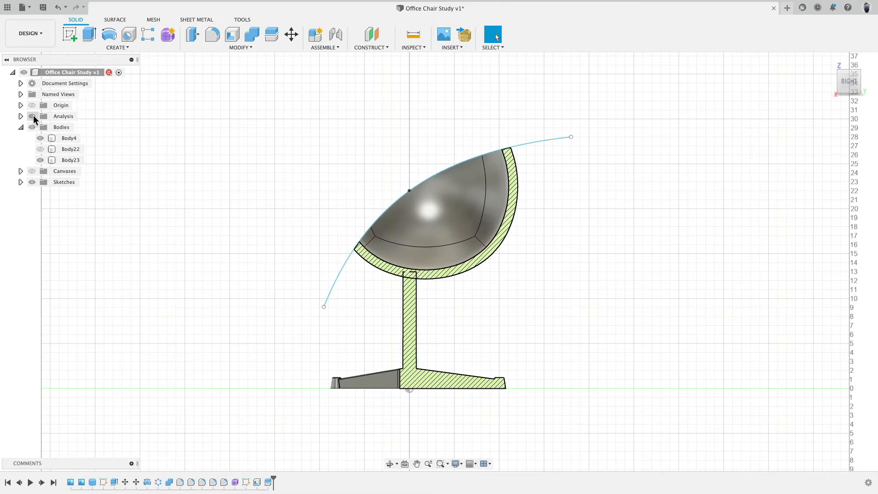
click(33, 117)
mouse_move(244, 155)
shift+middle_down()
mouse_move(320, 165)
mouse_move(244, 159)
mouse_move(248, 171)
shift+middle_up()
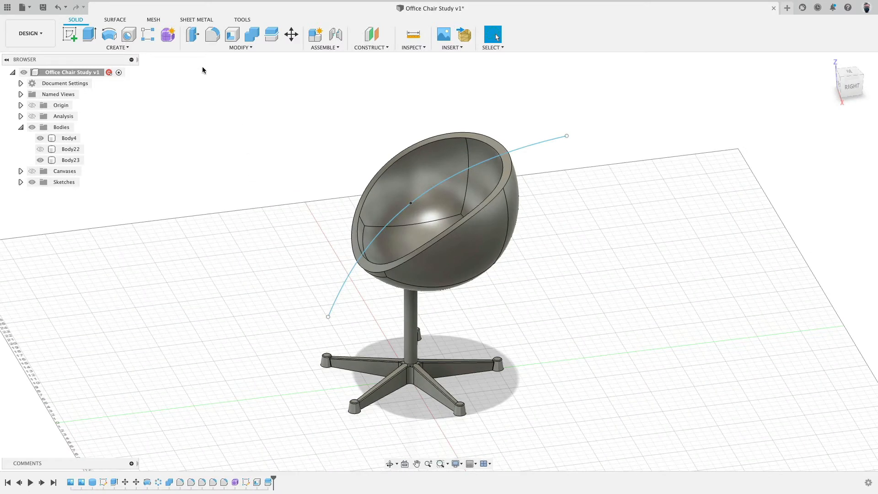
Step: Fillet the seat's rim edges with a 0.5 in radius
click(212, 34)
click(383, 171)
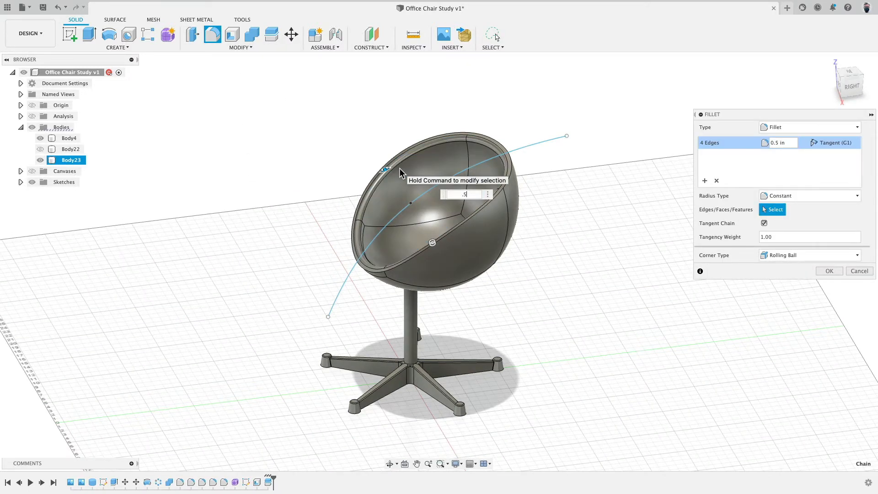
key(Return)
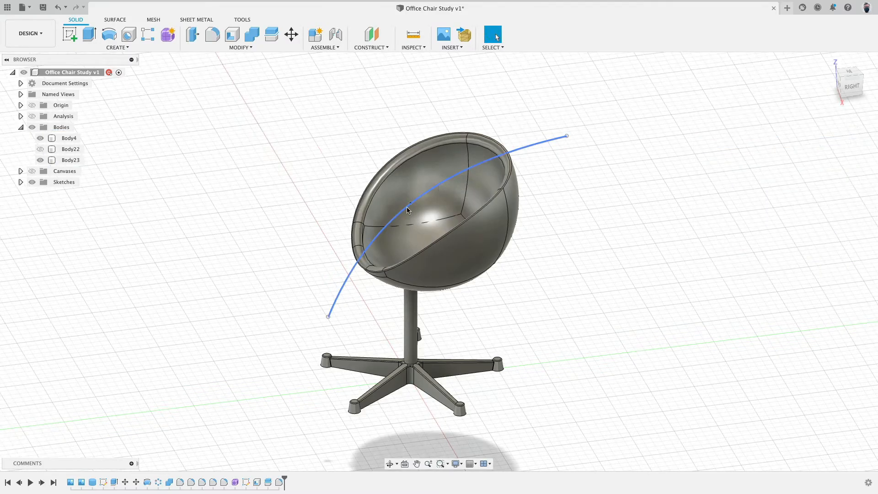
mouse_move(350, 215)
shift+middle_down()
mouse_move(338, 276)
mouse_move(334, 247)
mouse_move(480, 198)
mouse_move(408, 204)
mouse_move(391, 295)
mouse_move(361, 214)
shift+middle_up()
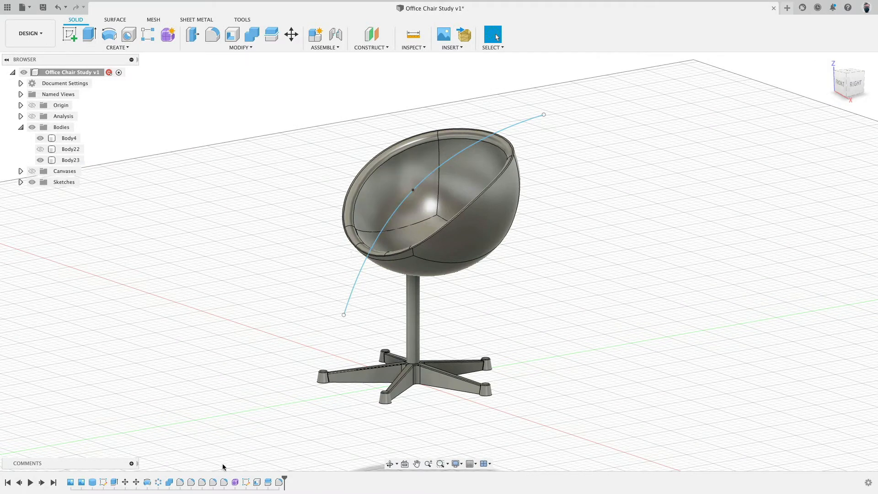
Step: Group the seat's timeline features, from the form through the rim fillet, and rename the group Idea
click(236, 483)
shift+click(278, 483)
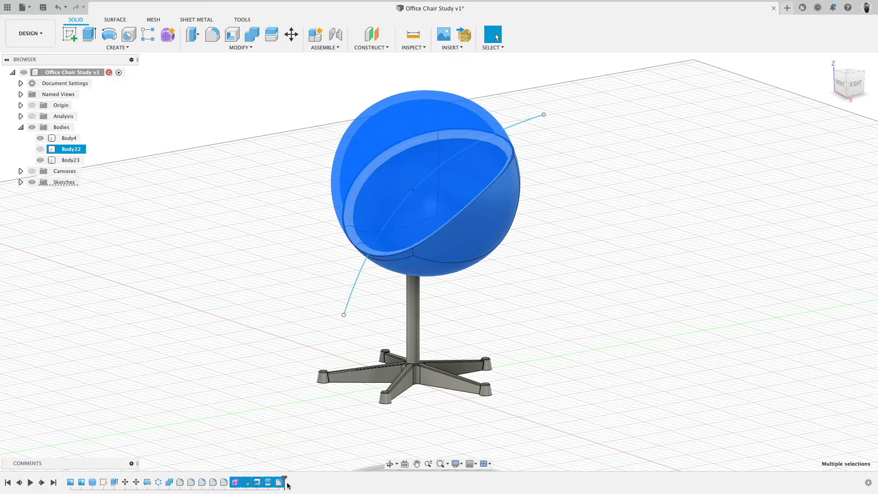
right_click(278, 483)
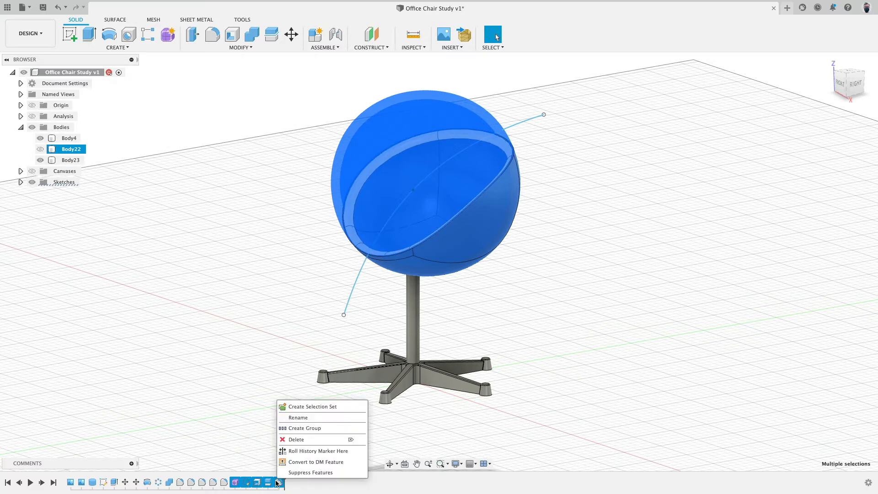
click(311, 430)
right_click(235, 482)
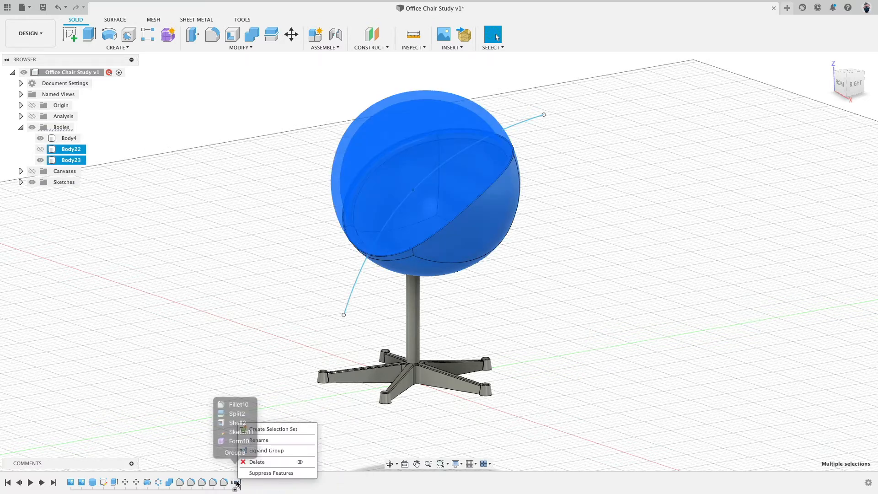
click(277, 439)
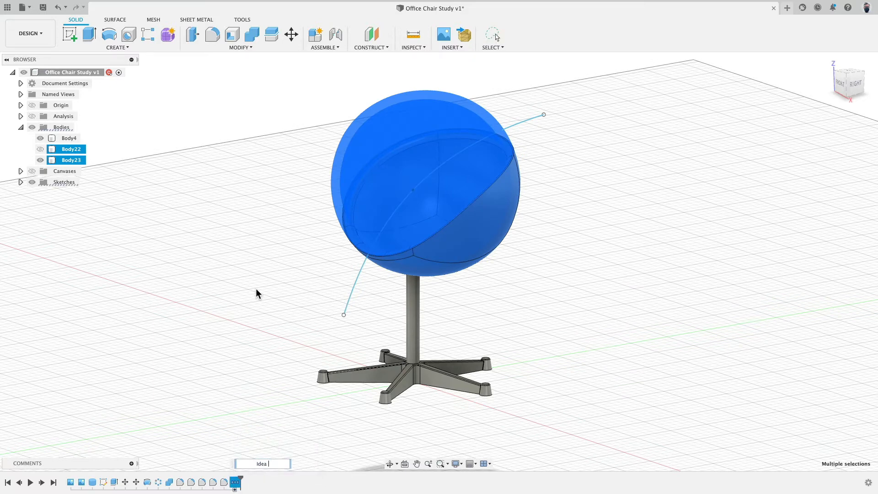
text(Idea)
key(Return)
Step: Suppress the seat's feature group, restore it once to compare, and leave it suppressed so only the base remains
right_click(236, 483)
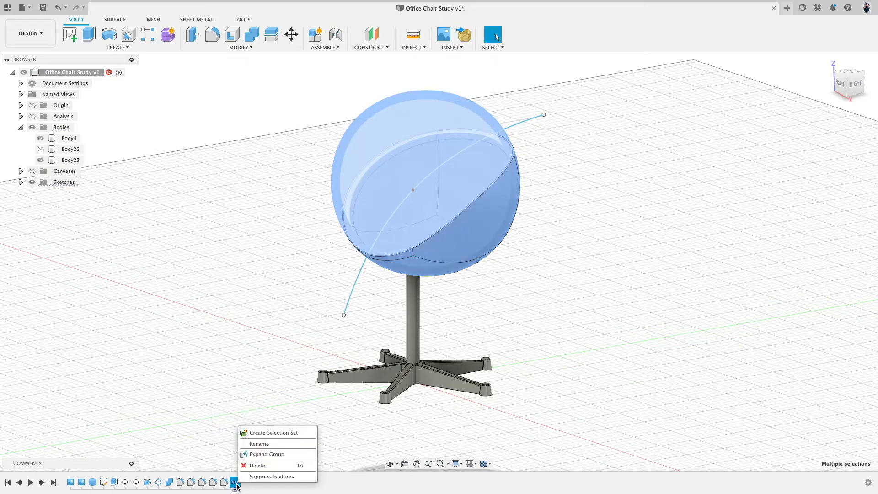
click(259, 477)
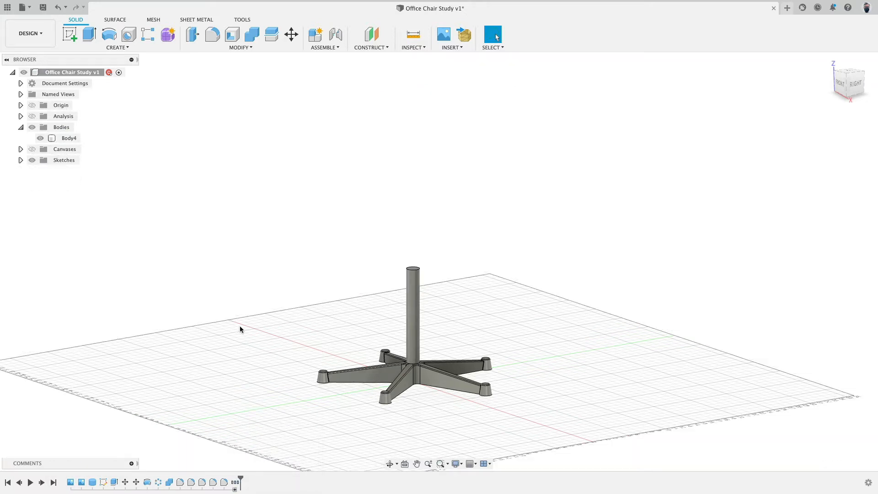
right_click(238, 482)
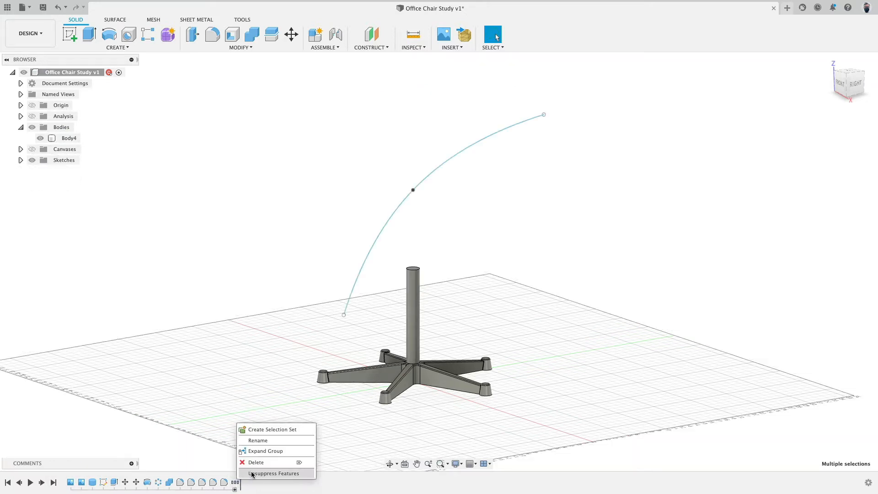
click(254, 473)
right_click(236, 482)
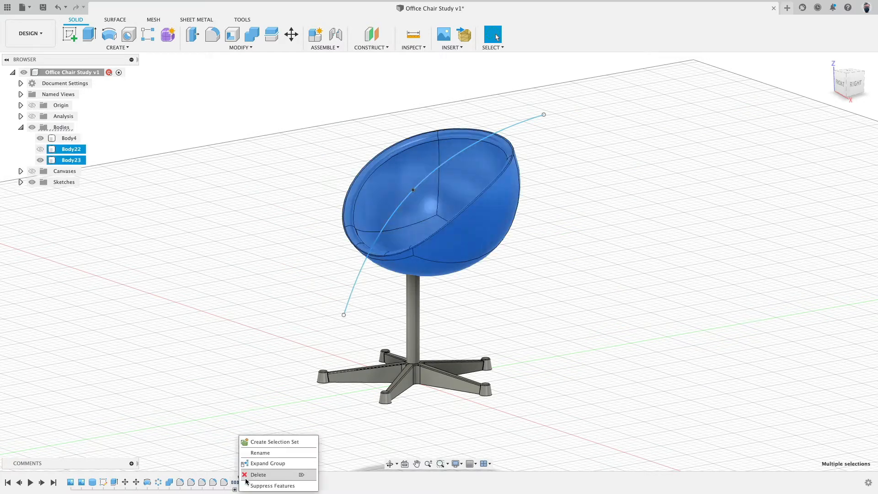
click(263, 485)
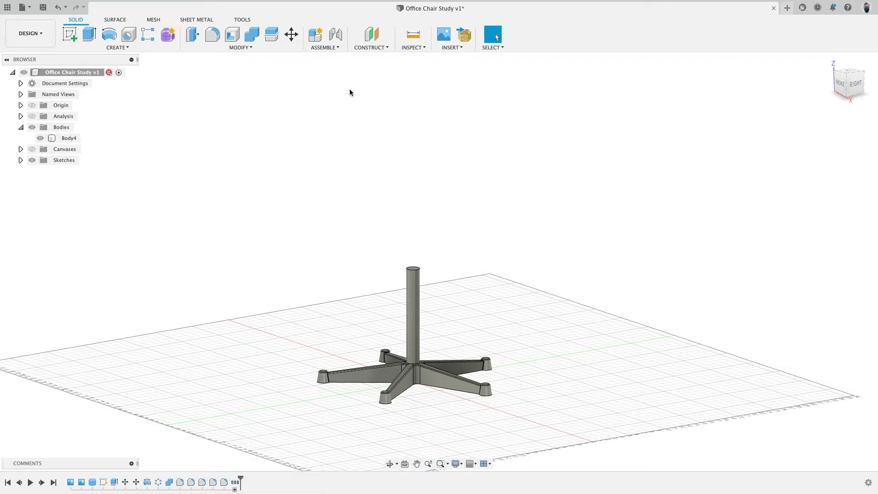
Step: Show the front and side reference canvases around the chair base
click(839, 84)
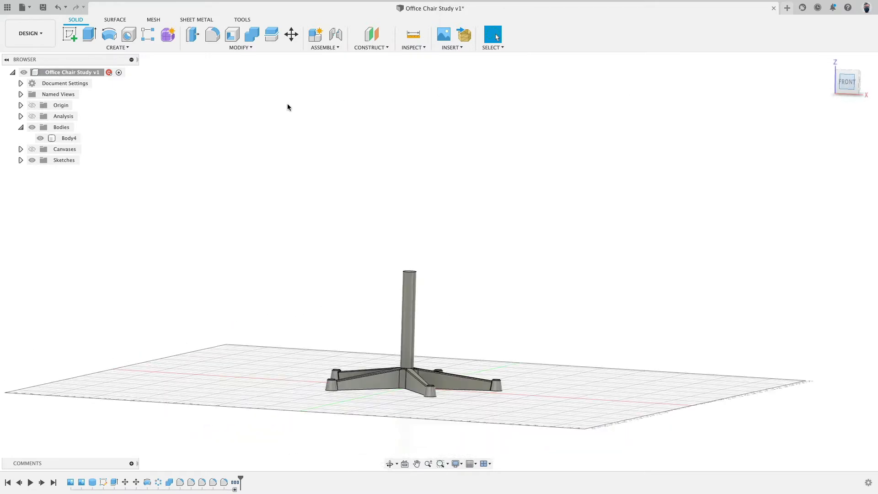
click(32, 149)
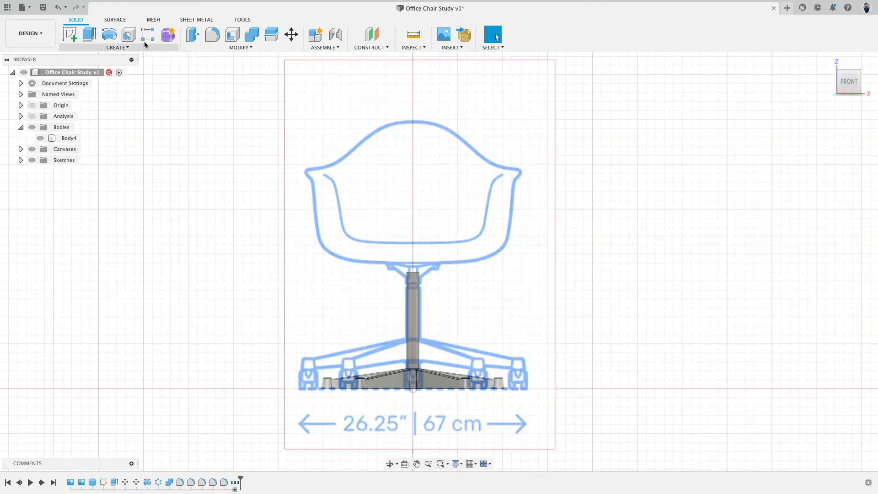
shift+middle_drag(611, 177, 538, 169)
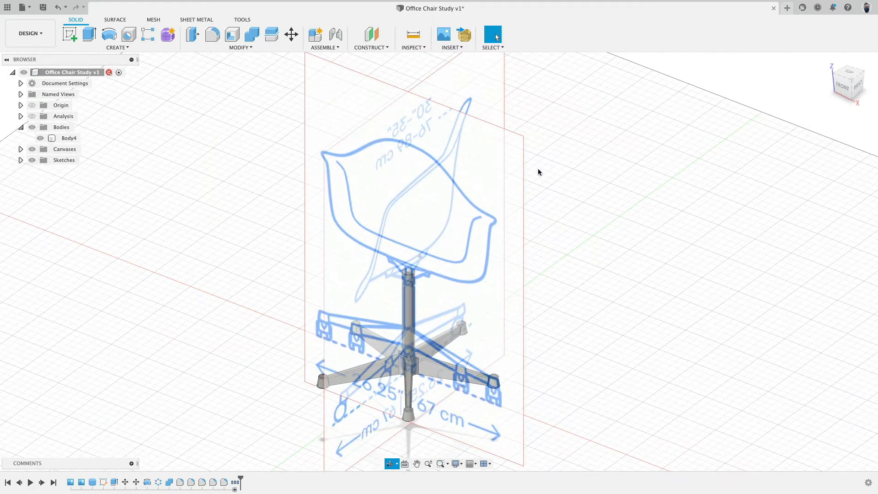
Step: Start a new form and create a single-face 16 by 16 in plane on the ground plane, centred on the origin
click(168, 36)
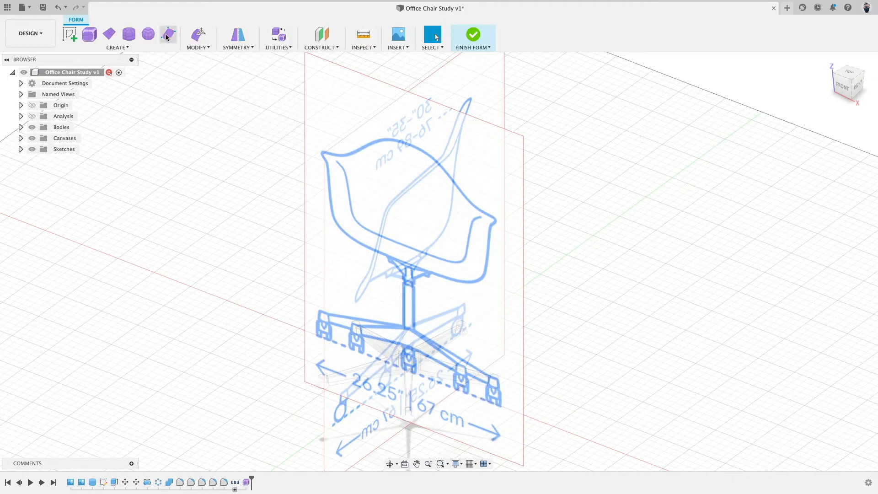
click(117, 47)
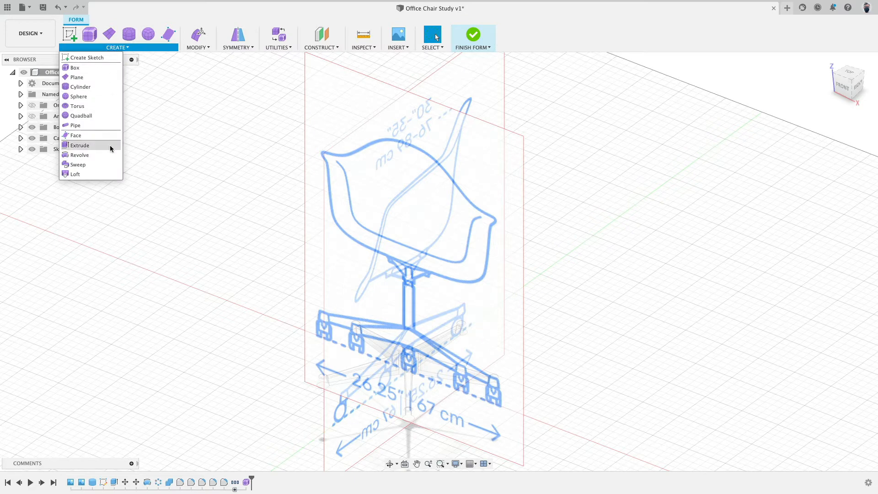
click(96, 76)
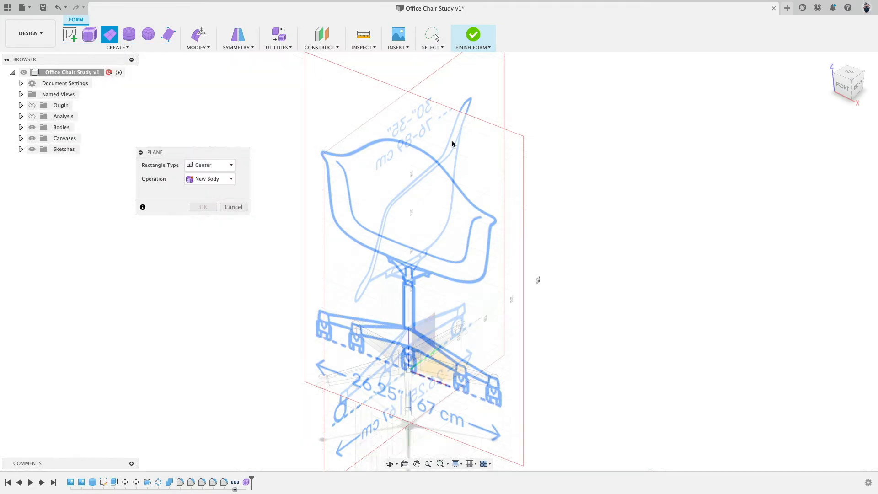
click(849, 75)
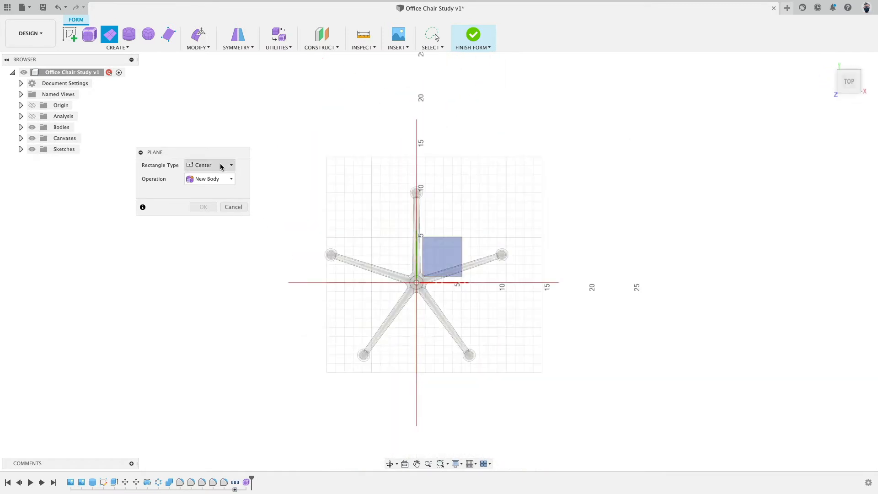
click(448, 252)
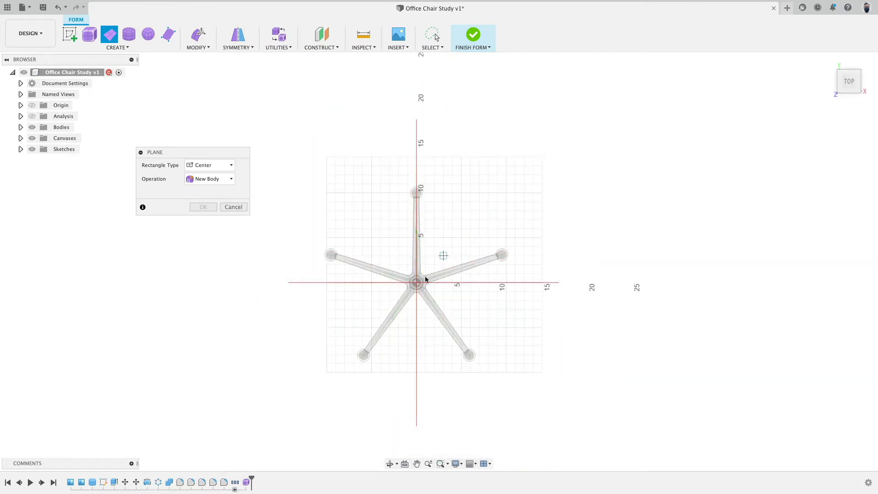
click(416, 283)
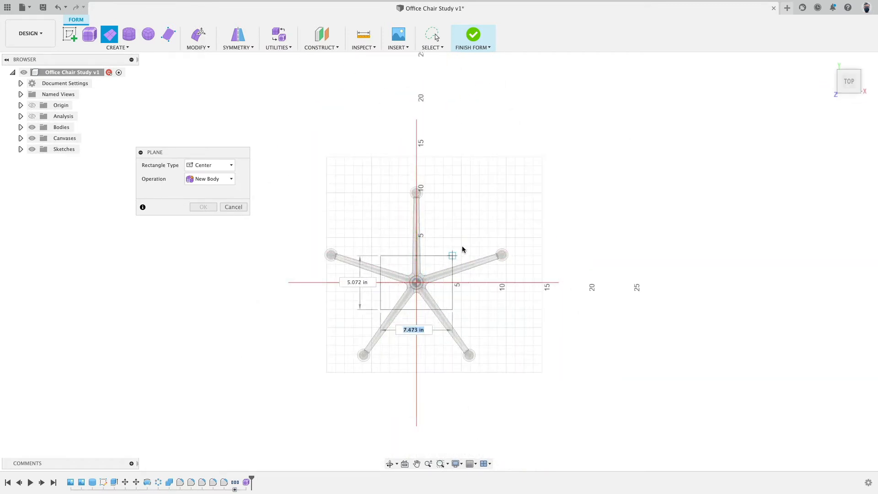
click(488, 211)
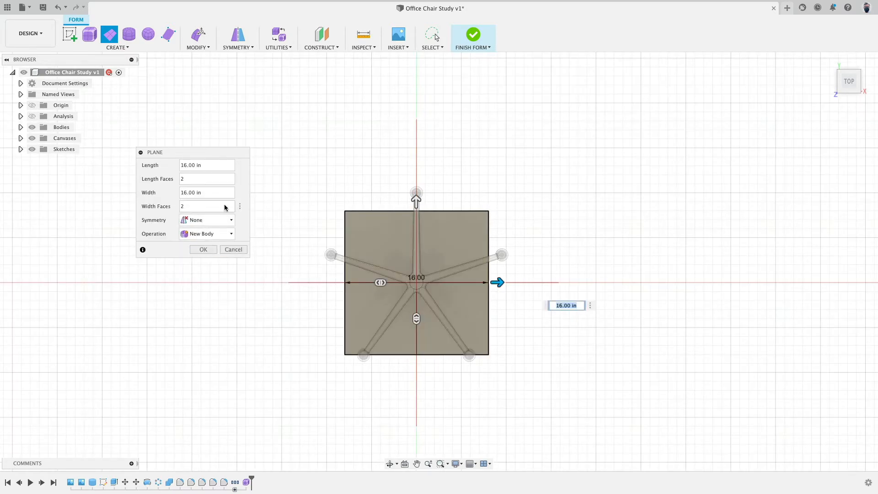
text(1)
click(203, 249)
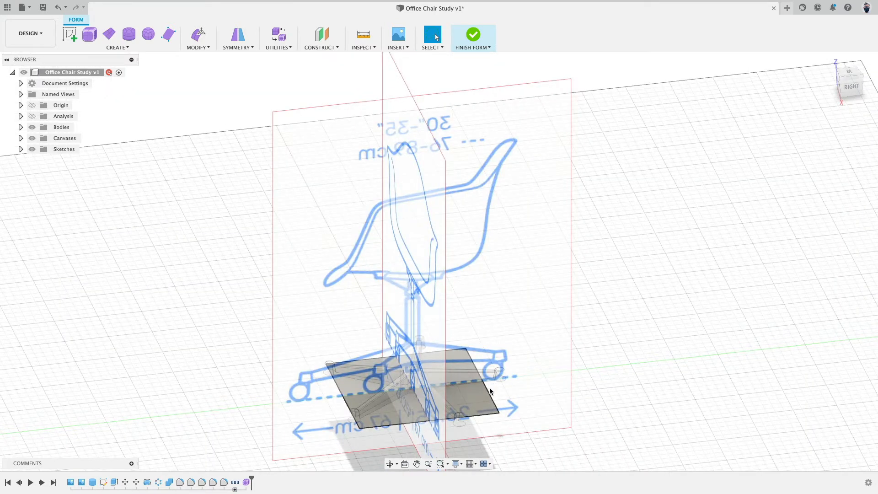
Step: Raise the form plane about 14.616 in to the underside of the seat in the side canvas
click(481, 393)
click(198, 34)
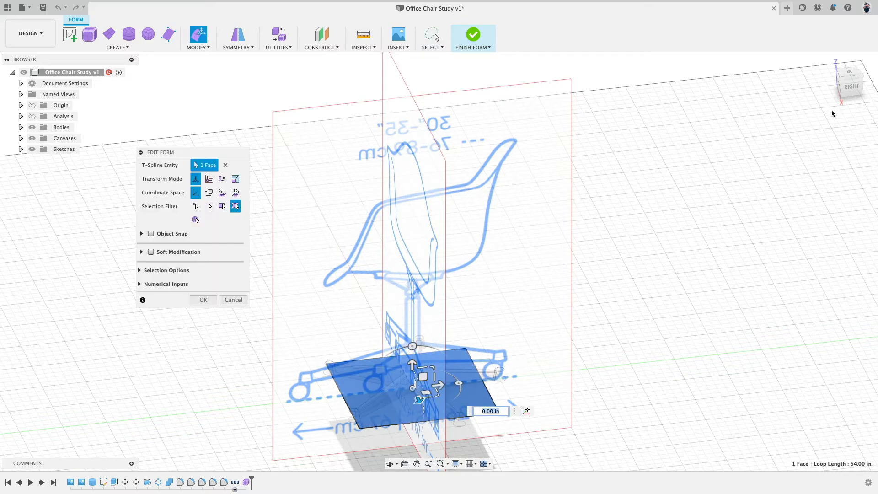
click(850, 85)
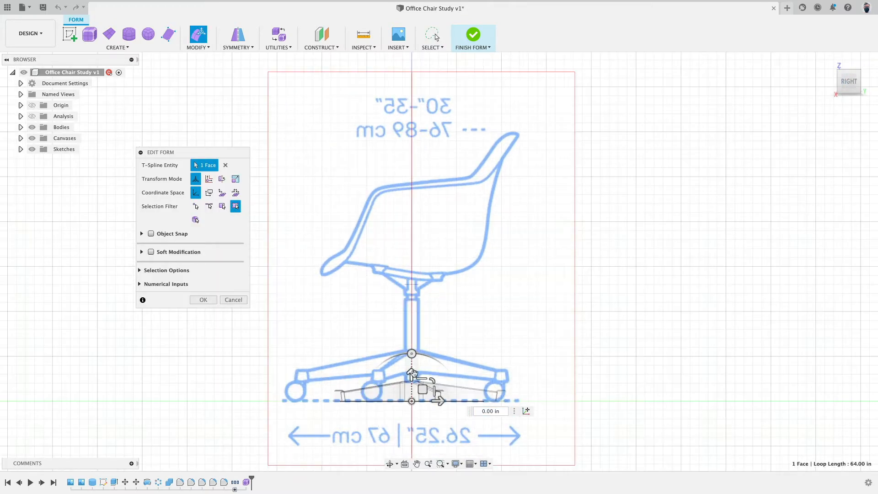
drag(413, 374, 468, 239)
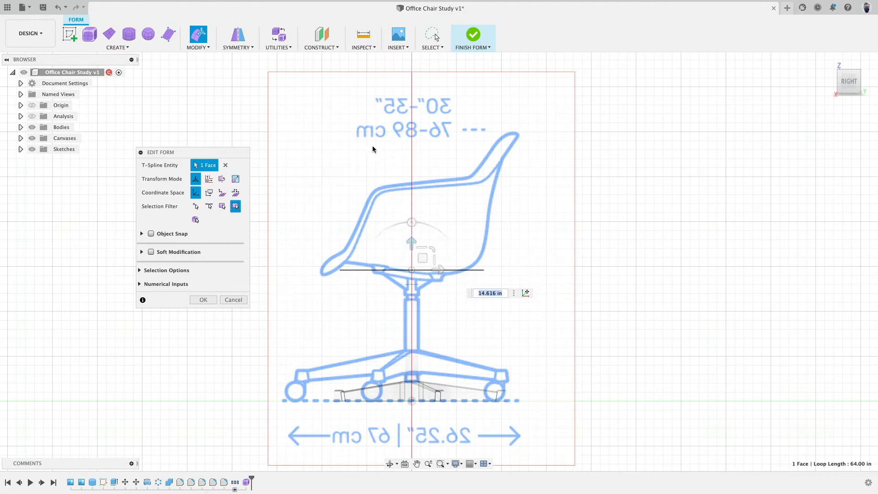
shift+middle_drag(373, 147, 409, 161)
key(Return)
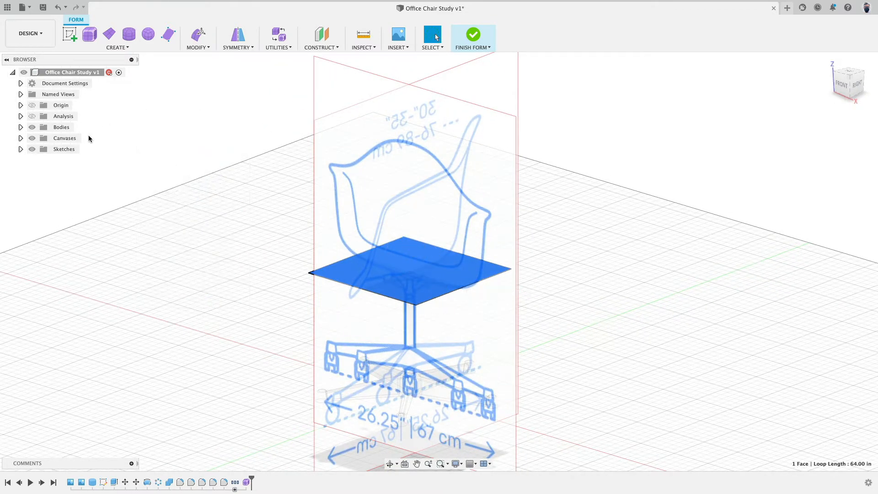
key(Escape)
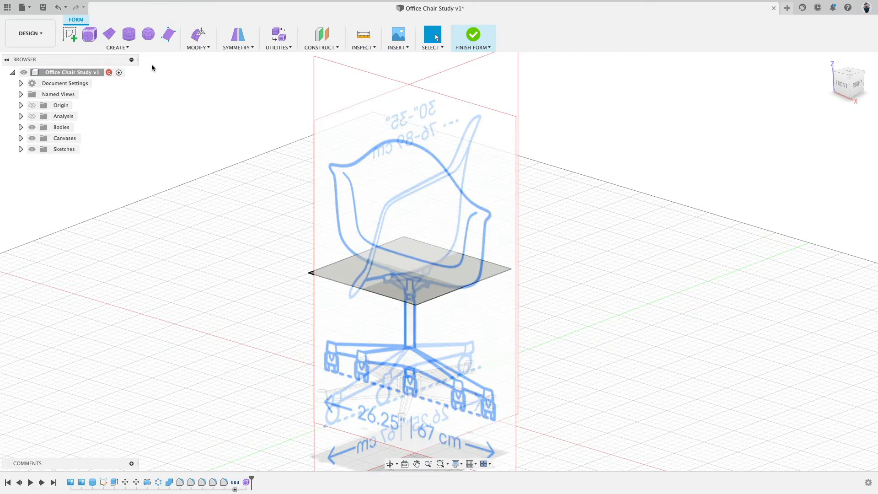
Step: Extrude the form plane's two side edges upward about 9.326 in to raise the seat's side walls to arm height in the front canvas
click(198, 35)
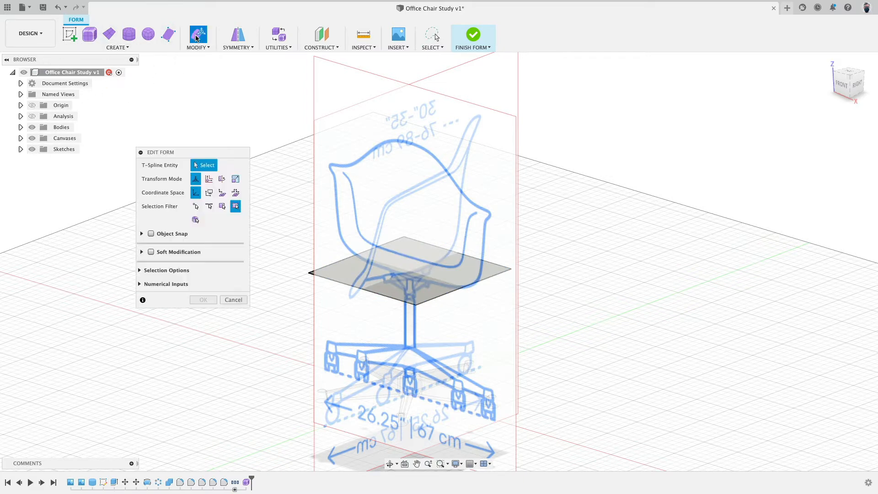
click(209, 205)
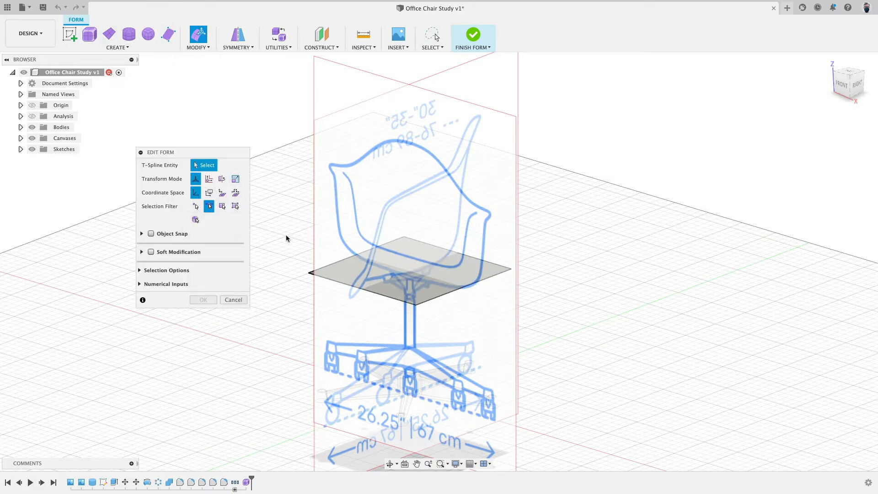
click(326, 265)
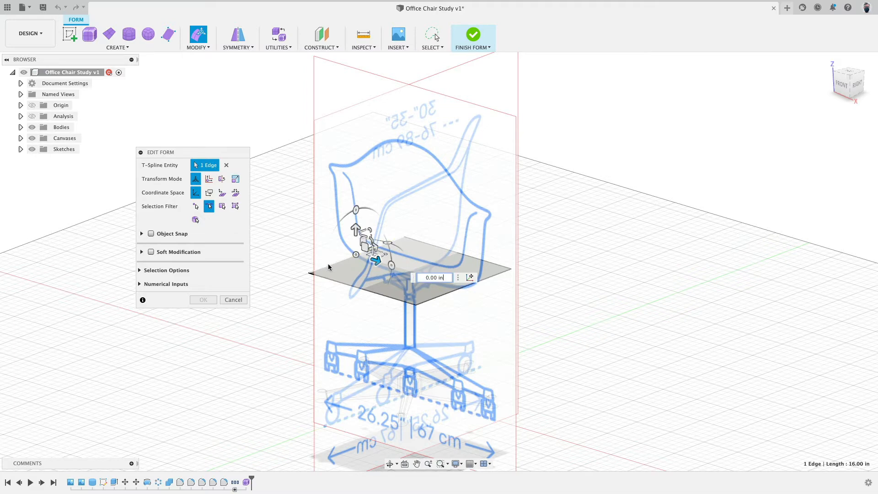
click(444, 295)
drag(411, 247, 416, 178)
click(842, 85)
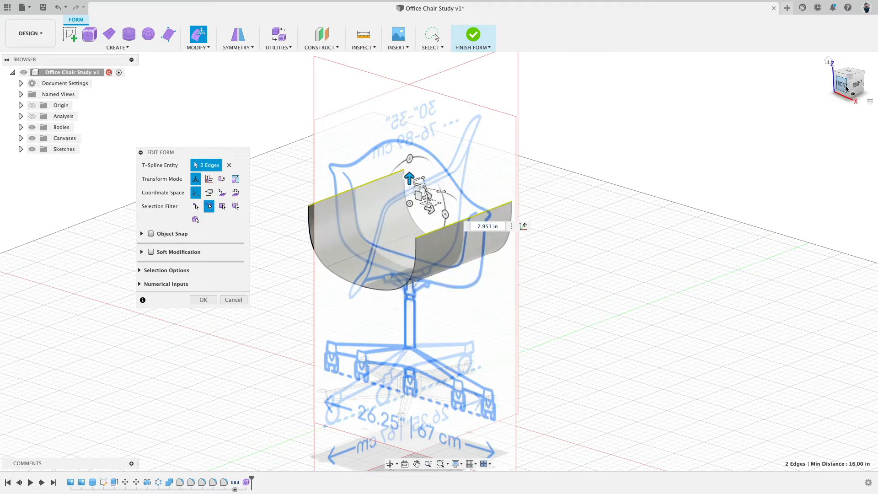
drag(443, 197, 442, 184)
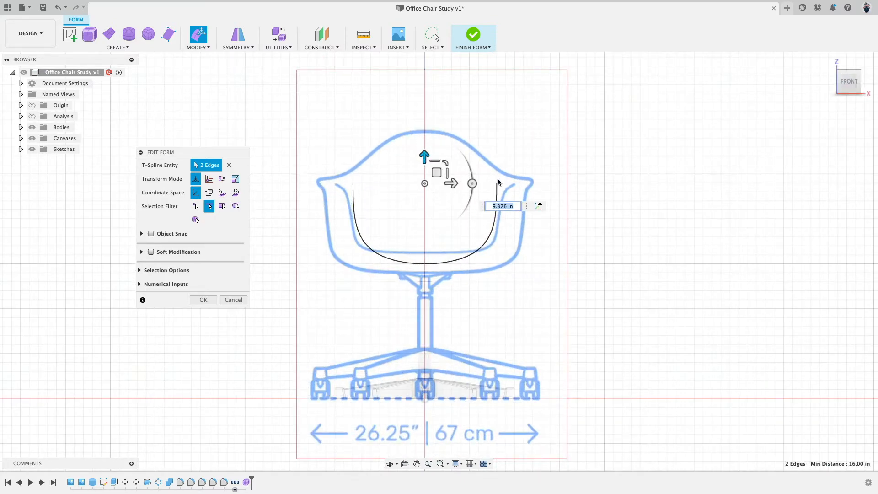
Step: Extrude the two upper side edges outward with a scale factor of about 1.534 to form the armrests
shift+middle_drag(636, 179, 594, 178)
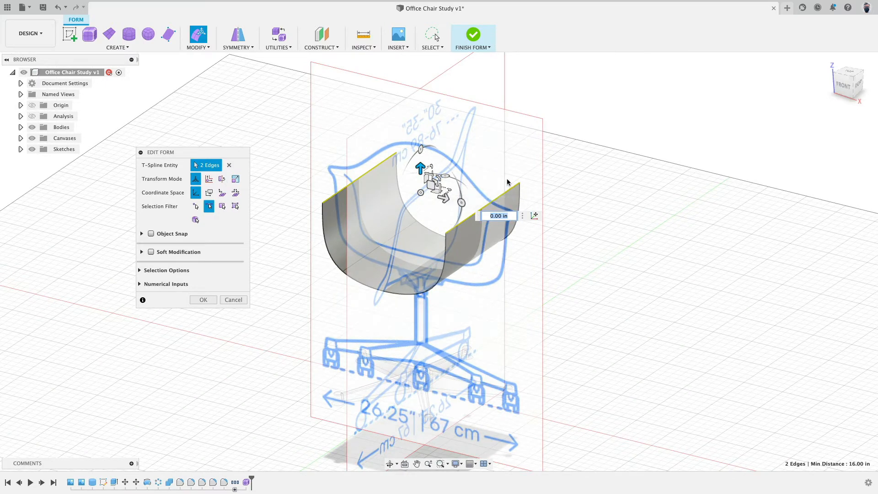
shift+middle_drag(508, 182, 451, 186)
drag(445, 181, 456, 184)
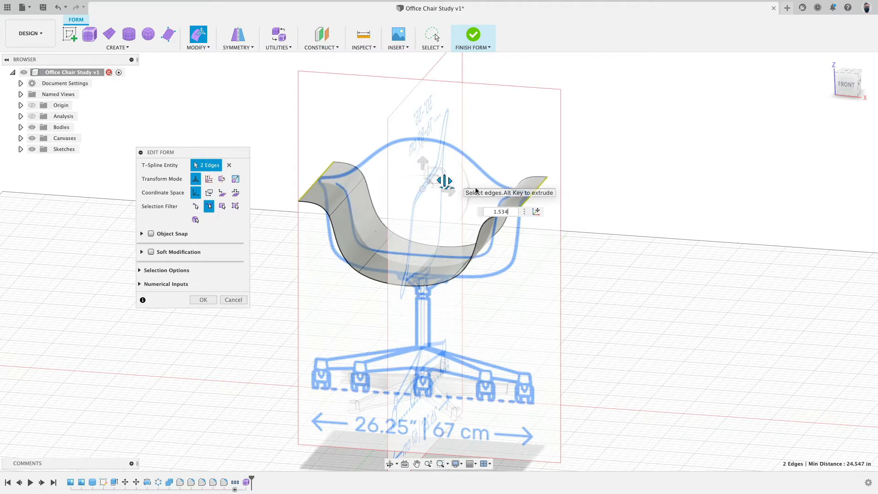
shift+middle_drag(453, 191, 631, 190)
click(212, 302)
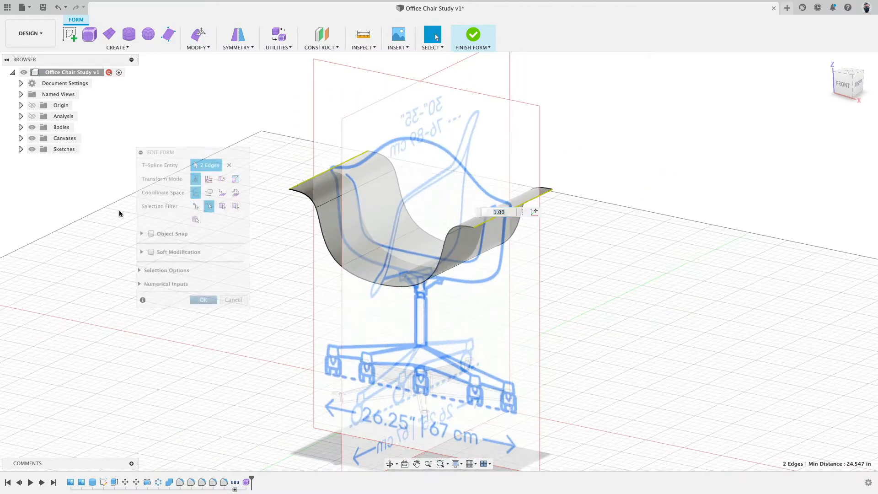
Step: Hide the canvases and insert a single-sided edge at -0.1 beside one lower bend between seat and side wall
click(32, 138)
mouse_move(284, 255)
shift+middle_down()
mouse_move(330, 232)
mouse_move(451, 241)
mouse_move(329, 243)
mouse_move(289, 256)
mouse_move(192, 237)
mouse_move(158, 242)
shift+middle_up()
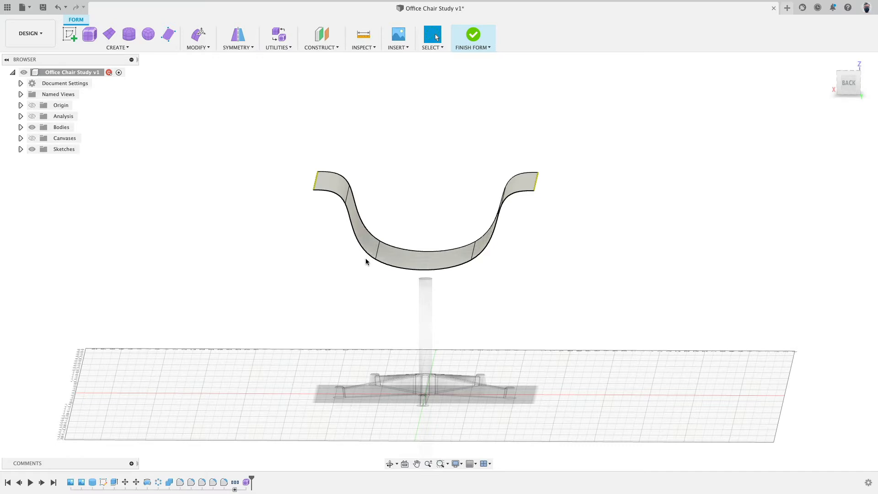
shift+middle_drag(463, 230, 384, 247)
click(377, 252)
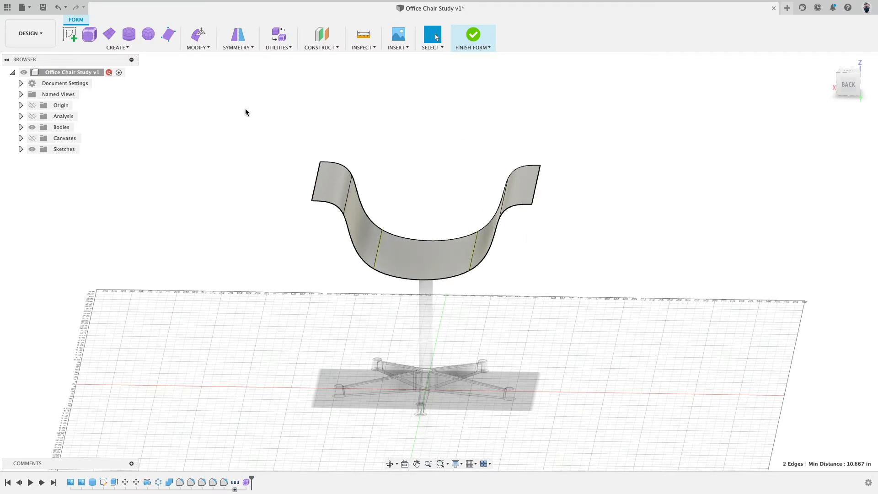
click(189, 48)
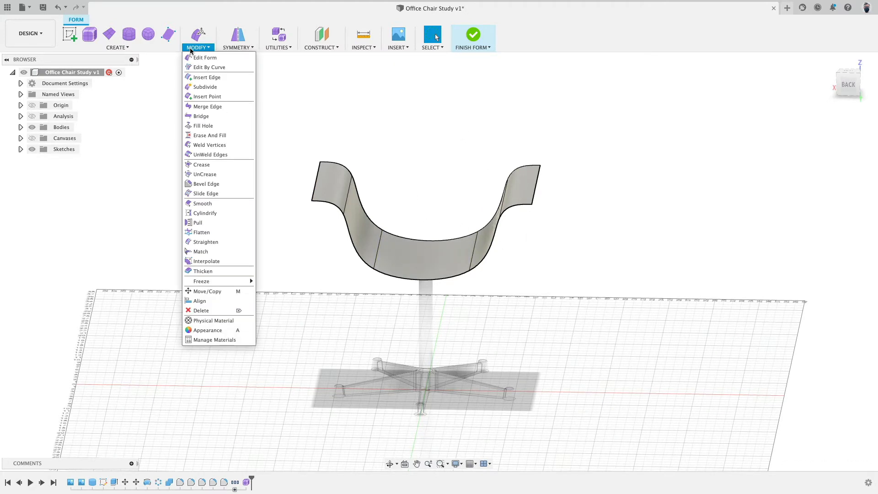
click(221, 78)
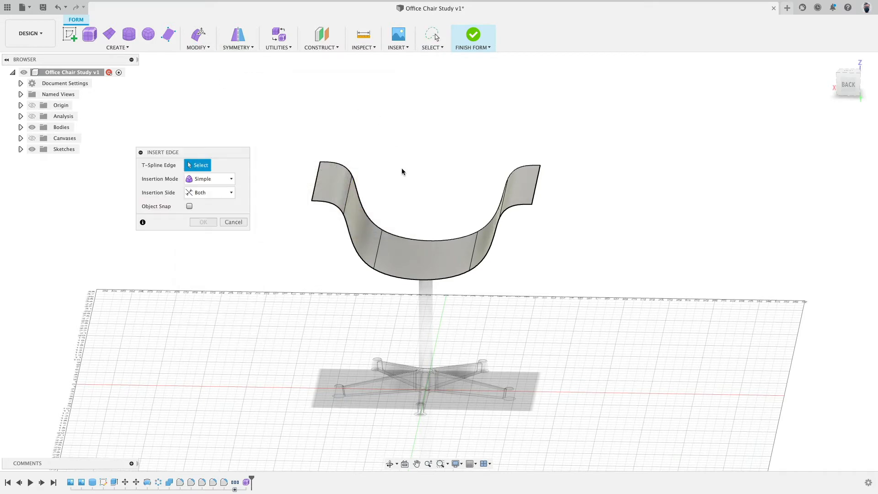
click(378, 252)
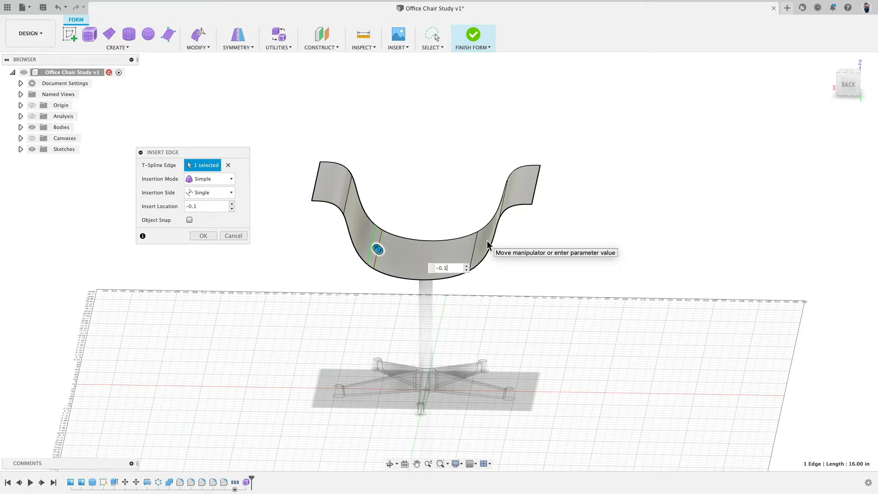
key(Return)
Step: Insert a matching edge at 0.1 beside the lower bend on the opposite side of the seat
right_click(413, 185)
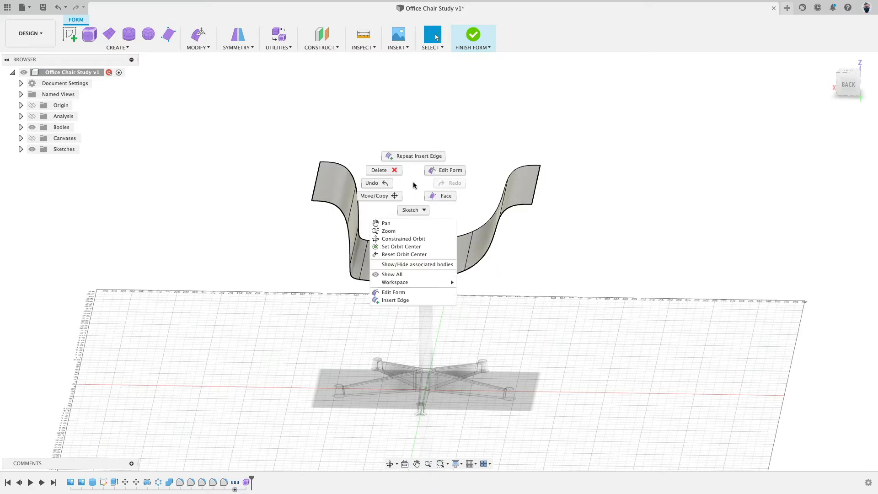
click(411, 156)
shift+middle_drag(410, 154, 465, 210)
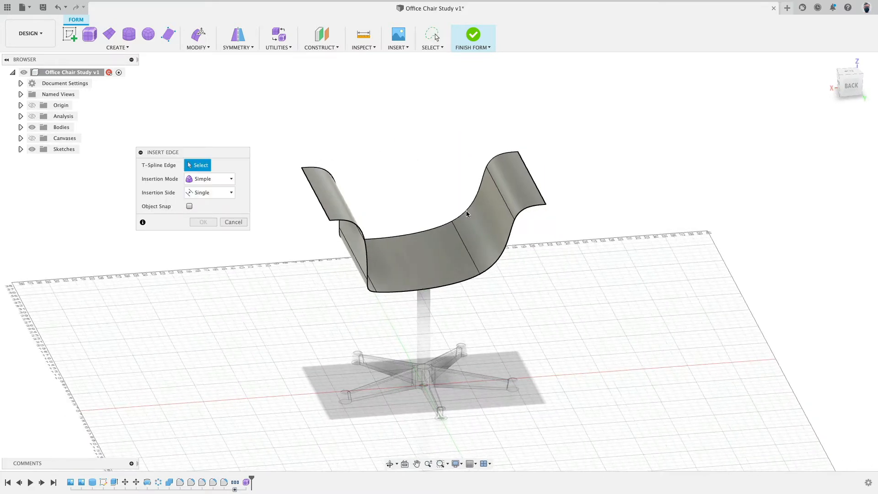
click(467, 251)
text(0.1)
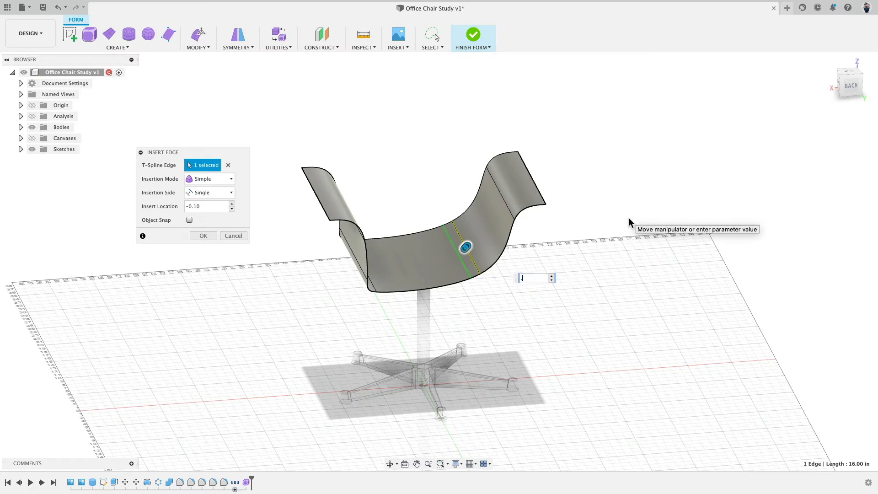
key(Return)
Step: Insert an edge 0.1 below the upper bend where that side wall meets its armrest
shift+middle_drag(628, 223, 566, 239)
right_click(567, 240)
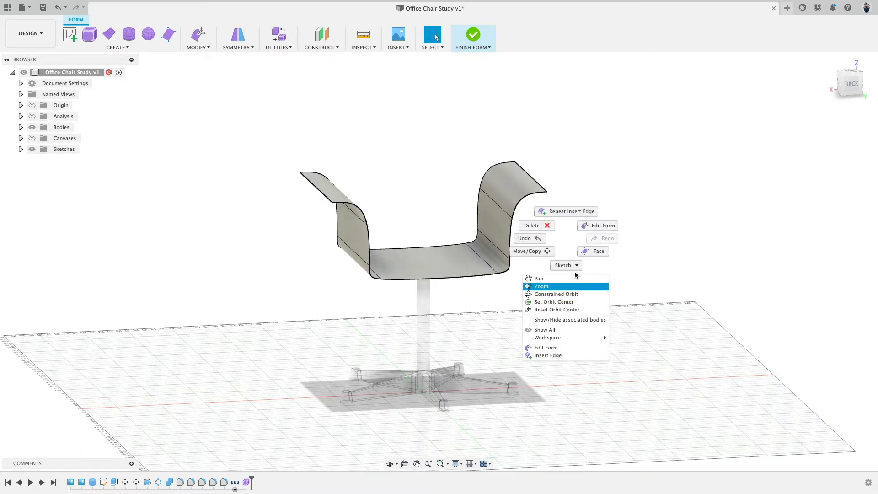
click(567, 211)
click(492, 204)
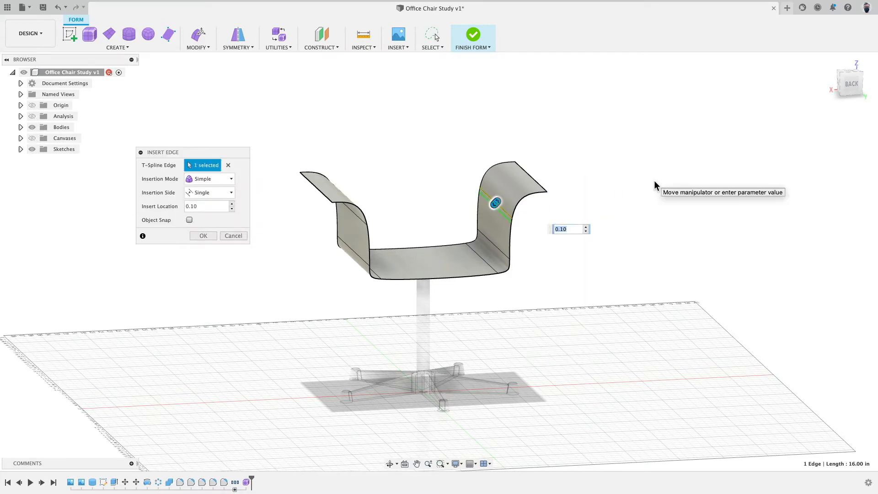
key(Left)
key(Return)
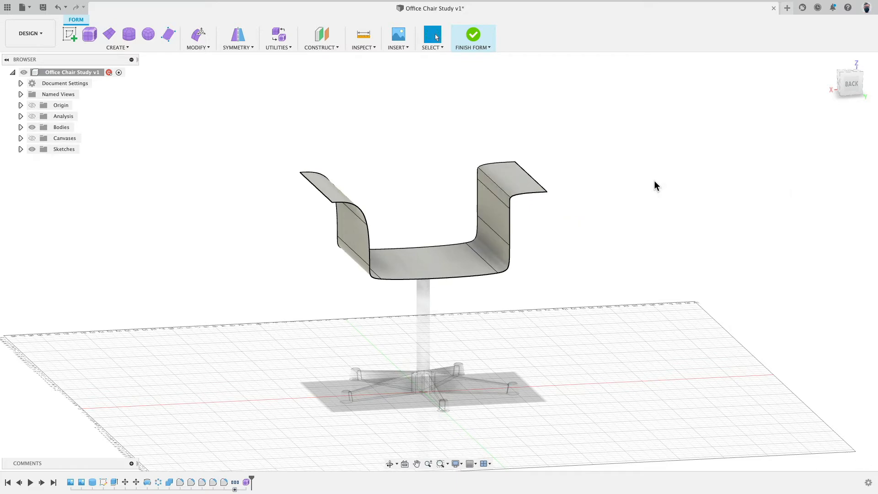
Step: Insert a matching edge beside the upper bend of the opposite armrest
shift+middle_drag(654, 180, 410, 135)
right_click(410, 135)
click(411, 105)
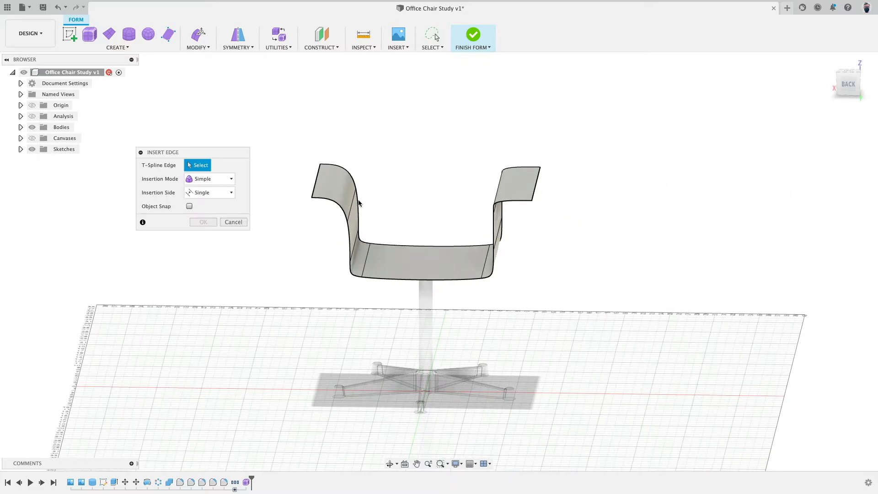
click(353, 206)
shift+middle_drag(474, 158, 421, 245)
key(Return)
Step: Extrude the seat's rear edge backward about 0.829 in
click(424, 231)
shift+middle_drag(435, 190, 446, 174)
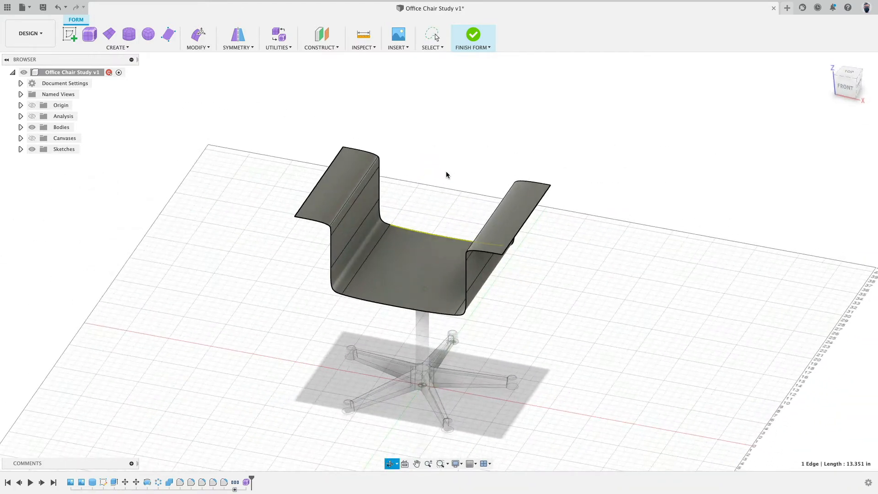
click(197, 37)
shift+middle_drag(511, 153, 519, 279)
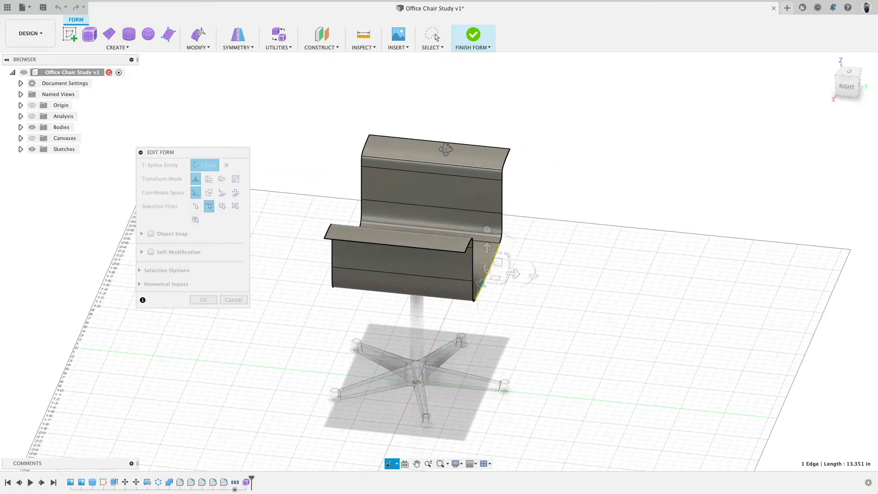
drag(516, 274, 526, 275)
Step: Extrude the rear edge up about 10.084 in, and extrude again about 2.852 in back and 7.334 in up to form the backrest
click(848, 87)
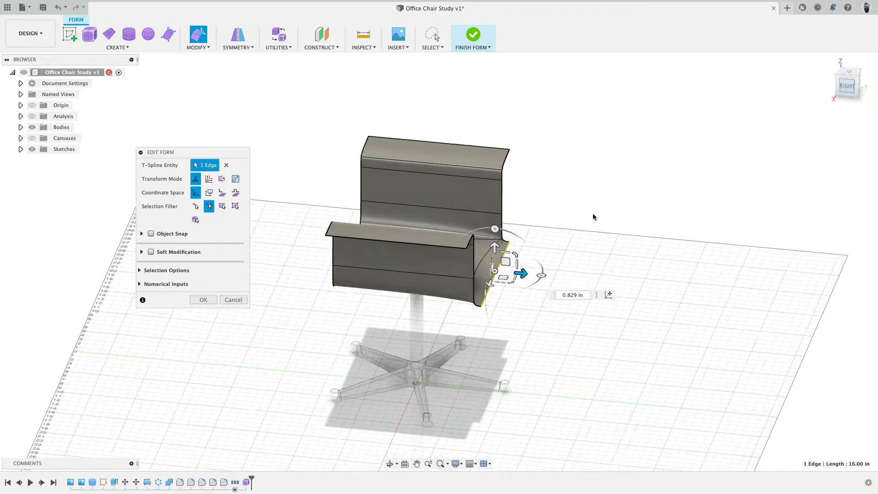
drag(501, 227, 518, 139)
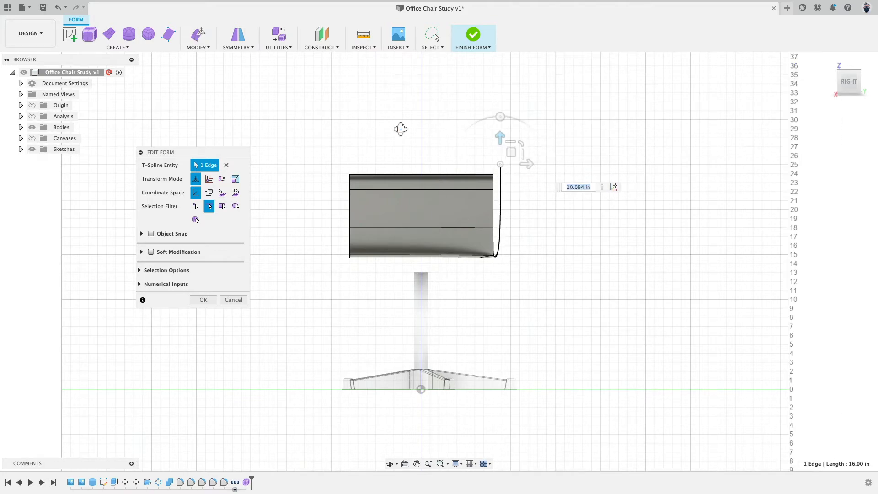
click(829, 60)
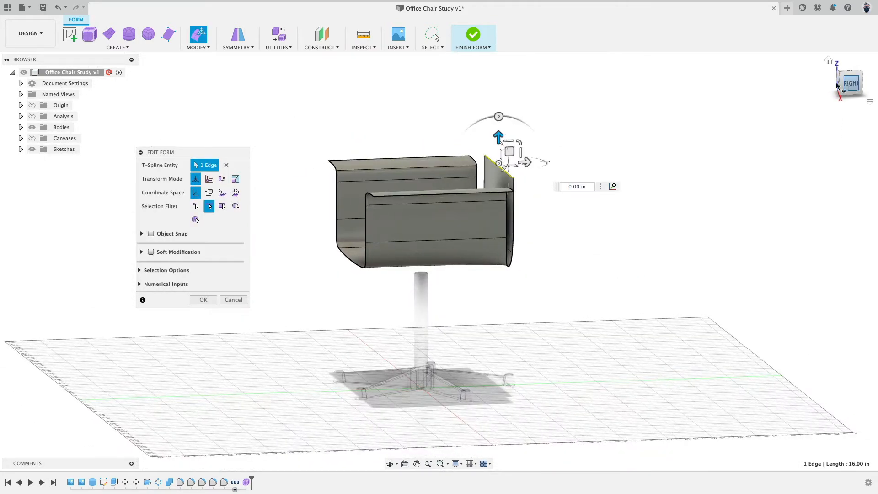
click(837, 84)
drag(505, 147, 532, 82)
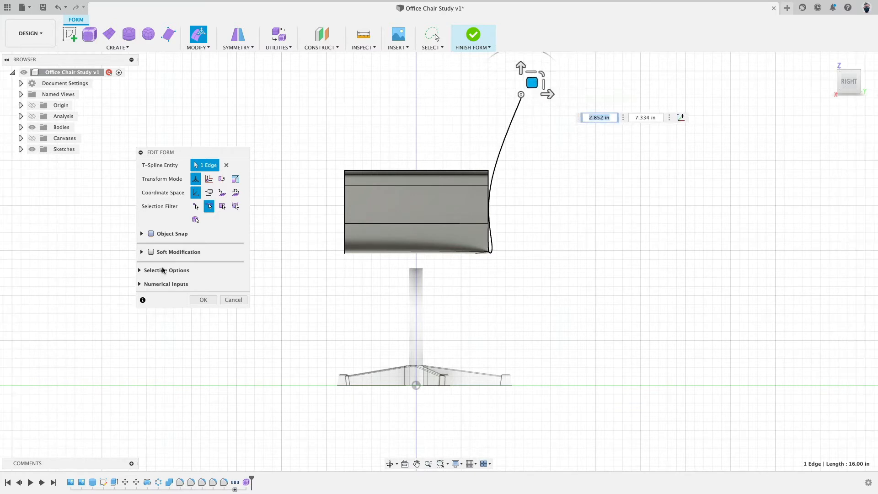
click(203, 300)
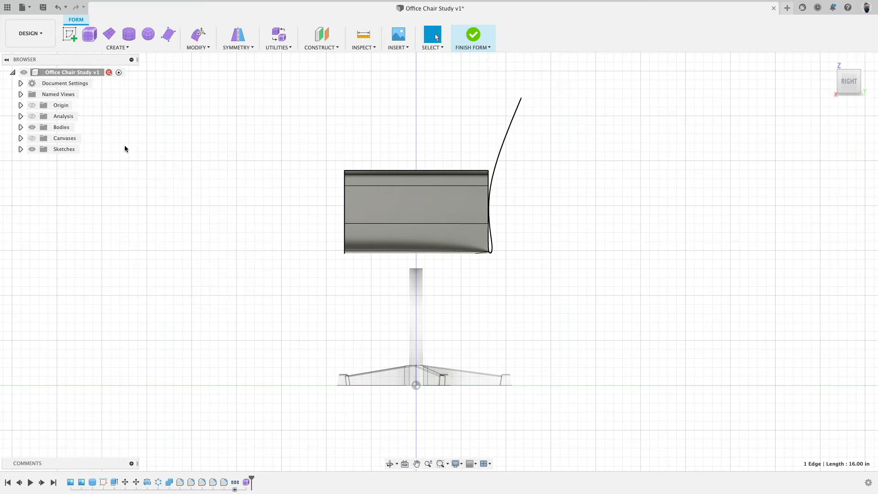
Step: Show the canvases and lower the backrest's top edge about 1.939 in to the chair top in the side canvas
click(32, 138)
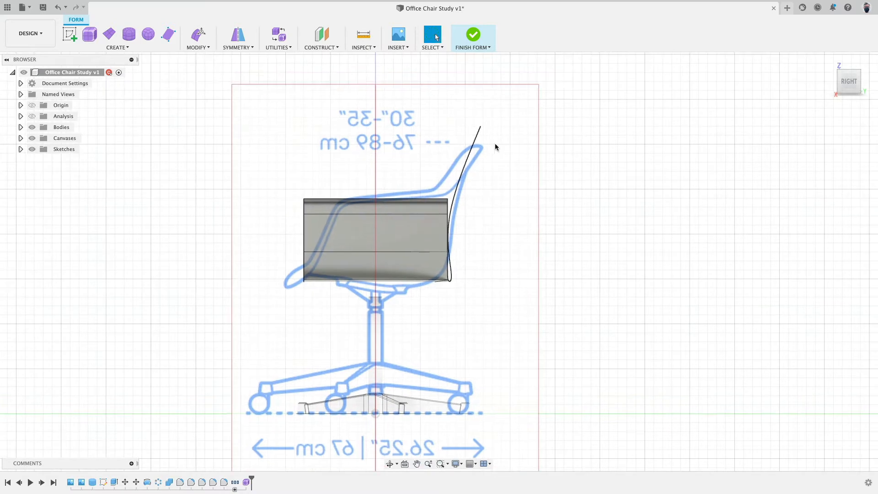
click(198, 35)
click(481, 127)
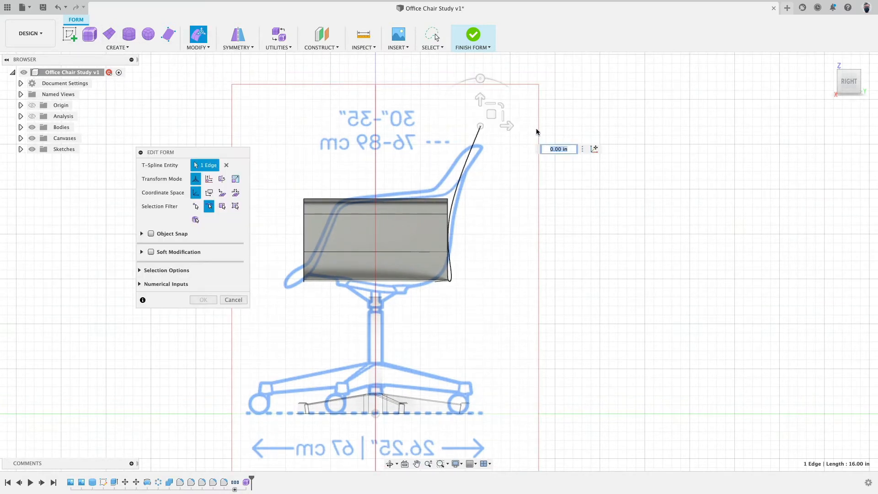
shift+middle_drag(536, 129, 516, 128)
drag(479, 104, 480, 121)
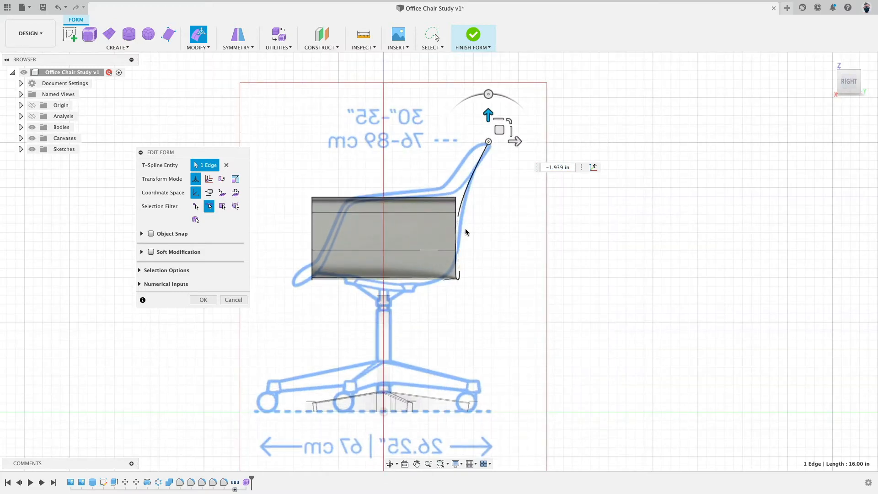
Step: Move the backrest's middle edge forward about 0.425 in and finish the form edit
mouse_move(466, 232)
shift+middle_down()
mouse_move(525, 227)
mouse_move(472, 226)
shift+middle_up()
click(461, 221)
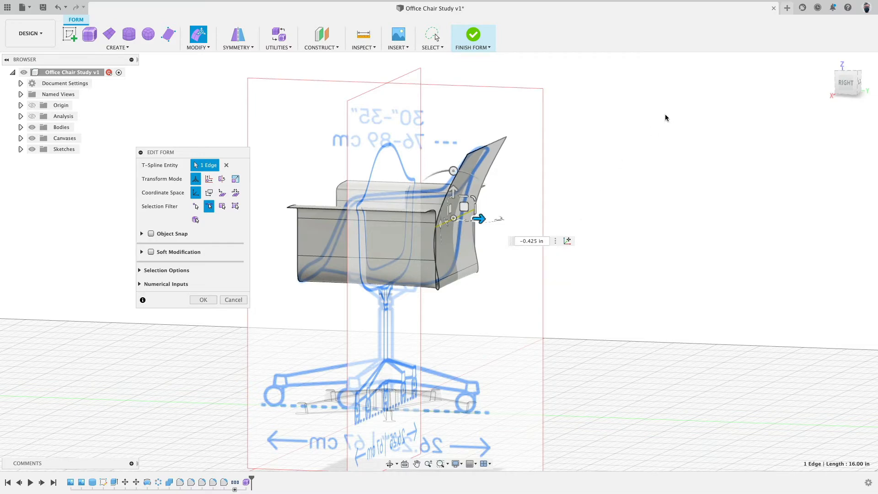
shift+middle_drag(665, 113, 254, 282)
click(214, 302)
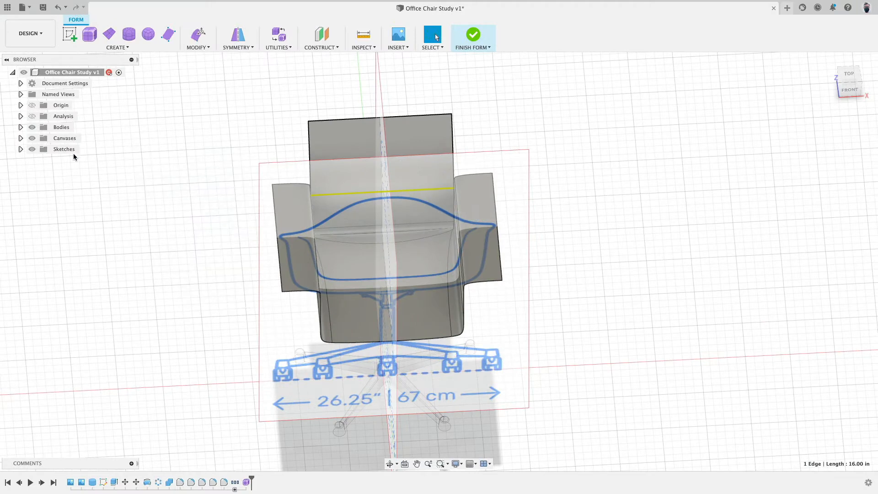
Step: Hide the canvases and switch the seat form to box display mode to inspect the rear corners
click(32, 138)
shift+middle_drag(251, 168, 221, 163)
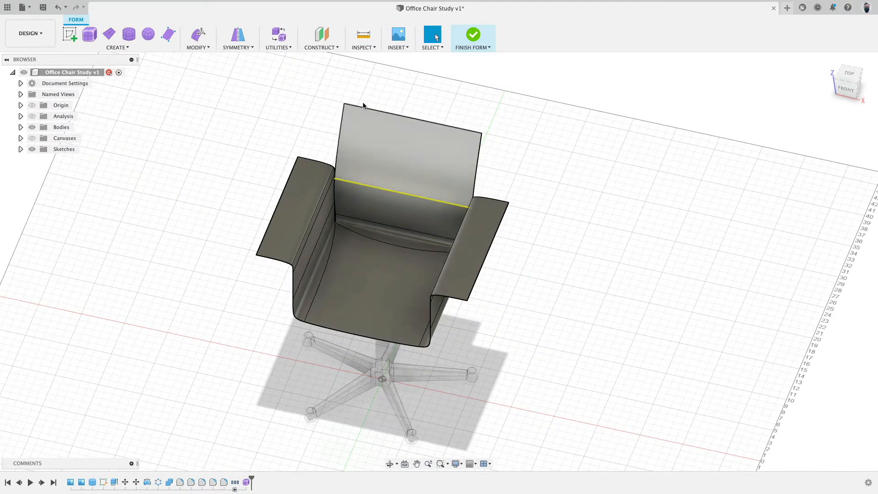
click(279, 34)
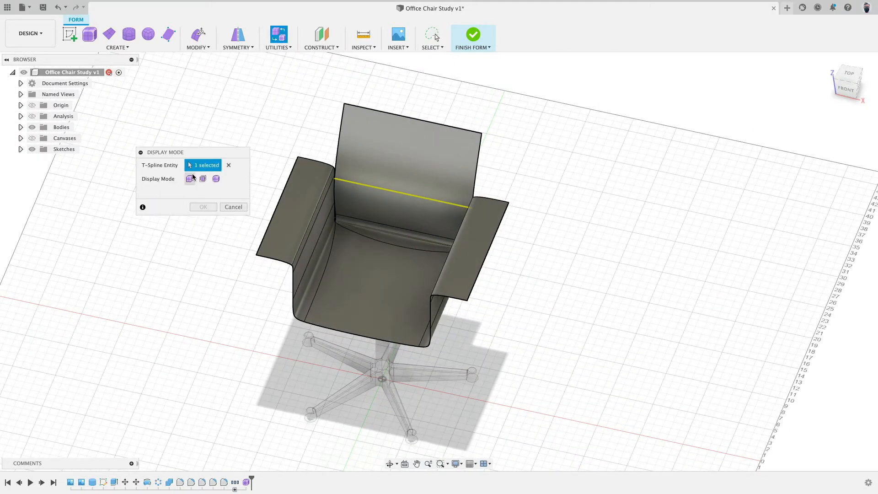
click(190, 179)
click(204, 207)
shift+middle_drag(267, 218, 446, 167)
scroll(333, 257, up, 3)
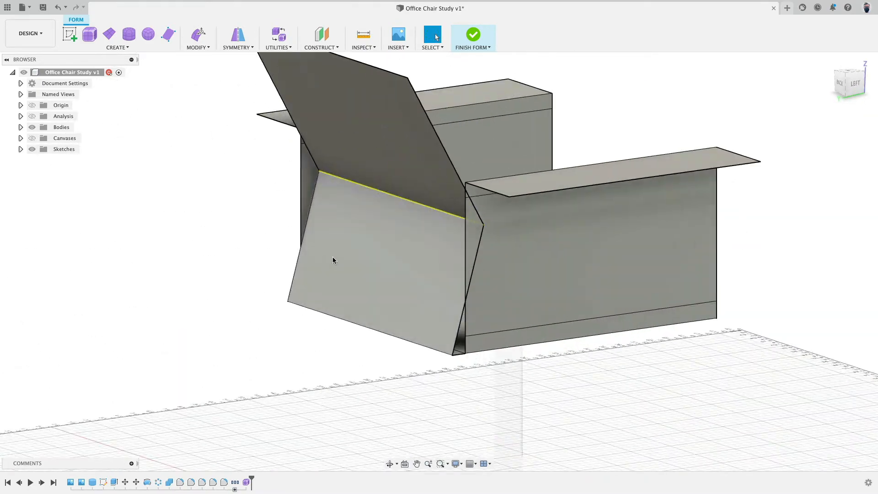
Step: Select the rear edges of both armrests and the seat, and move them forward to open a gap before the backrest
click(470, 215)
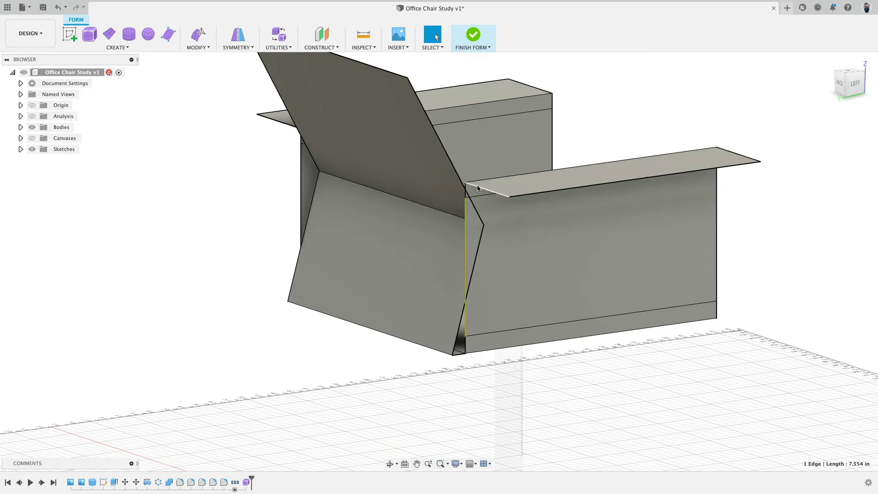
shift+click(460, 351)
shift+middle_drag(460, 352, 275, 228)
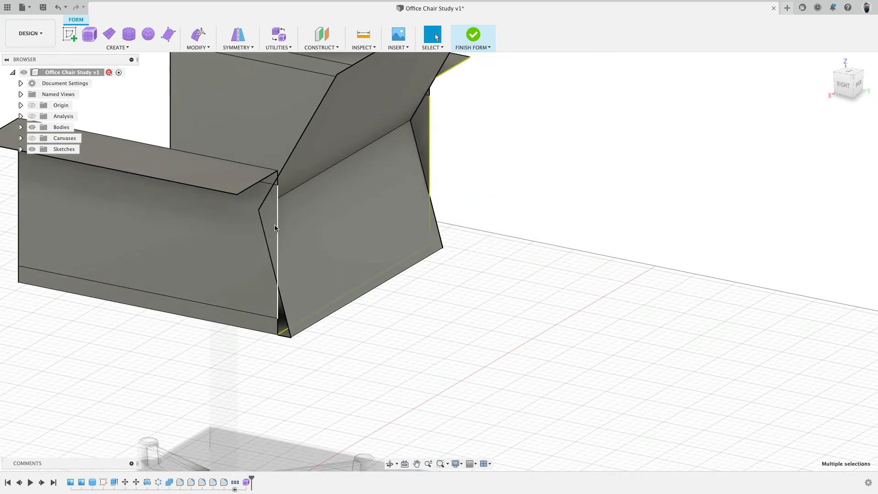
shift+click(263, 181)
click(198, 34)
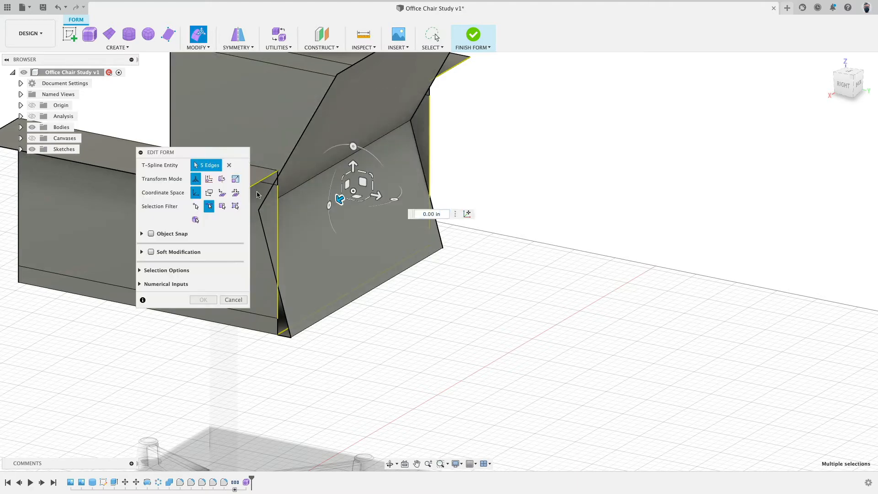
drag(377, 198, 345, 354)
scroll(345, 355, down, 3)
shift+middle_drag(345, 355, 397, 215)
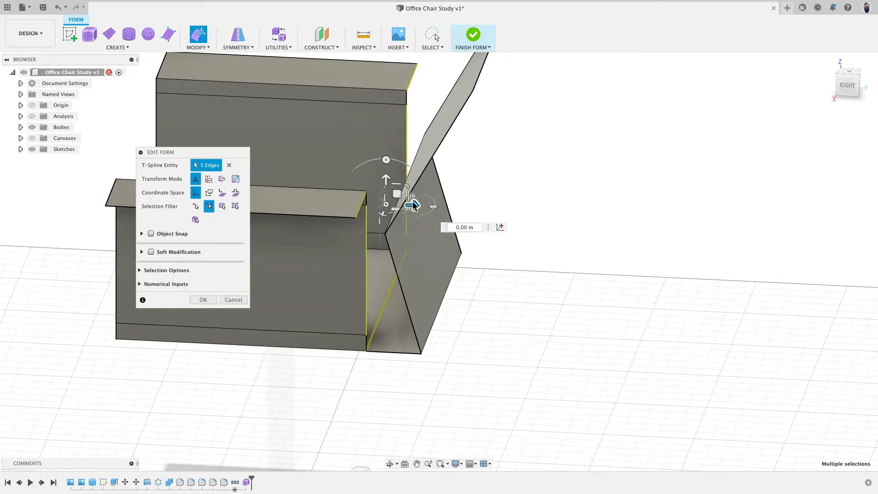
drag(402, 203, 406, 205)
click(202, 299)
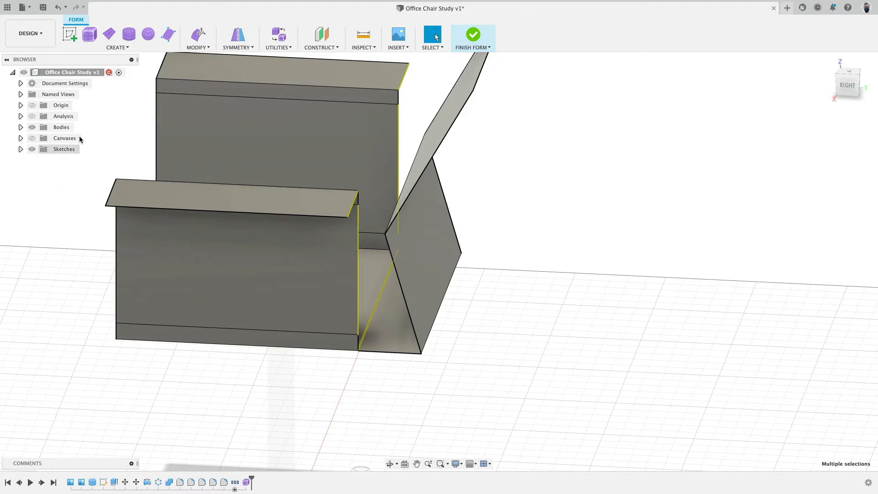
Step: Switch the seat form back to smooth display mode and view it from the side
click(276, 34)
click(216, 178)
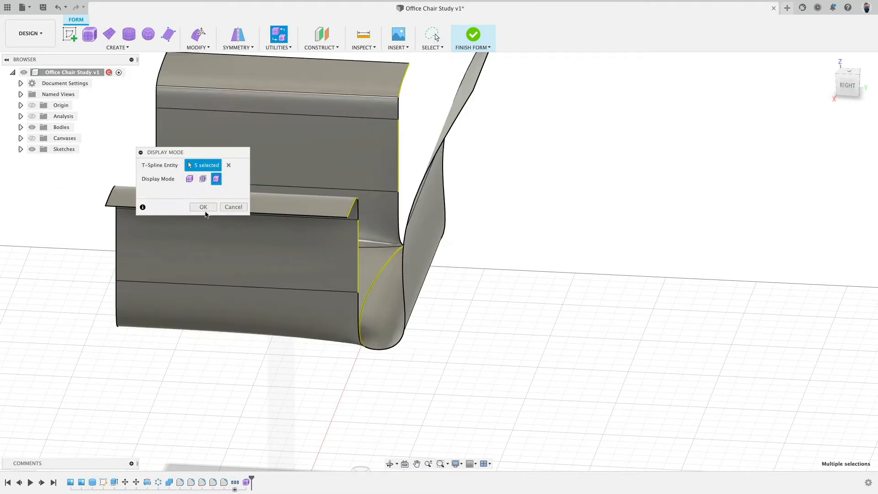
shift+middle_drag(272, 326, 319, 331)
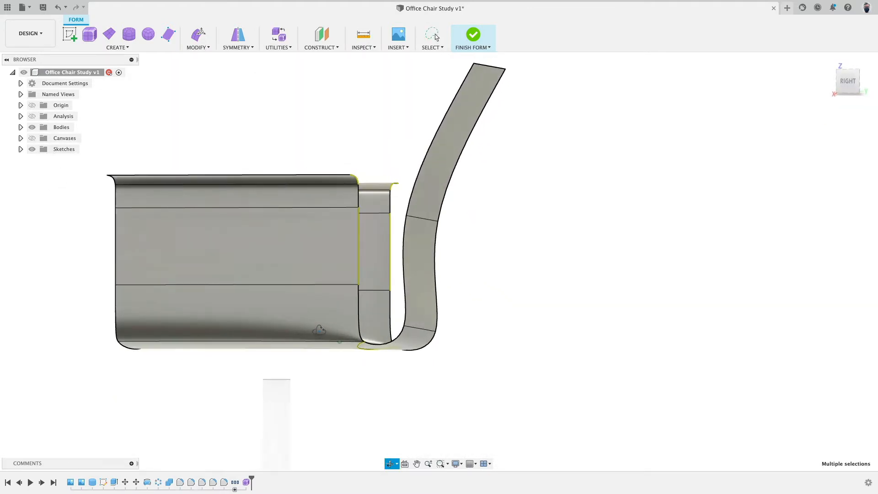
Step: Move the backrest's lowest cross edge up about 1.149 in to soften the bend behind the seat
click(425, 334)
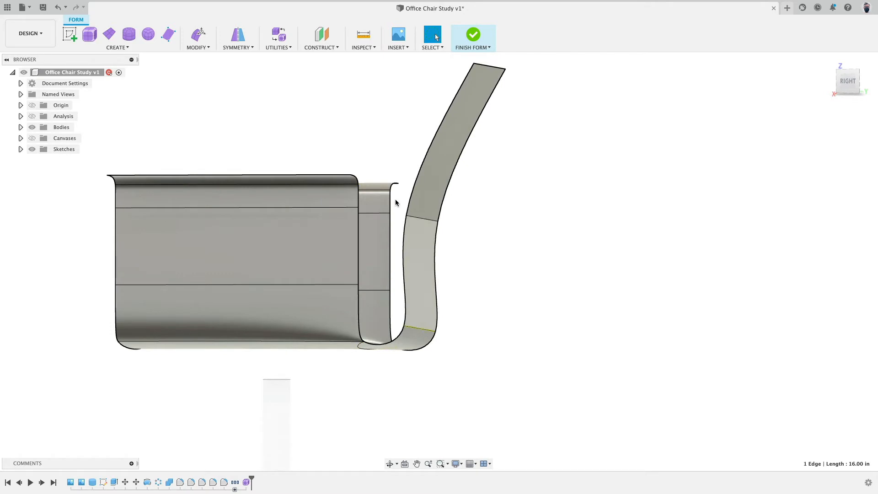
click(198, 35)
drag(429, 305, 420, 281)
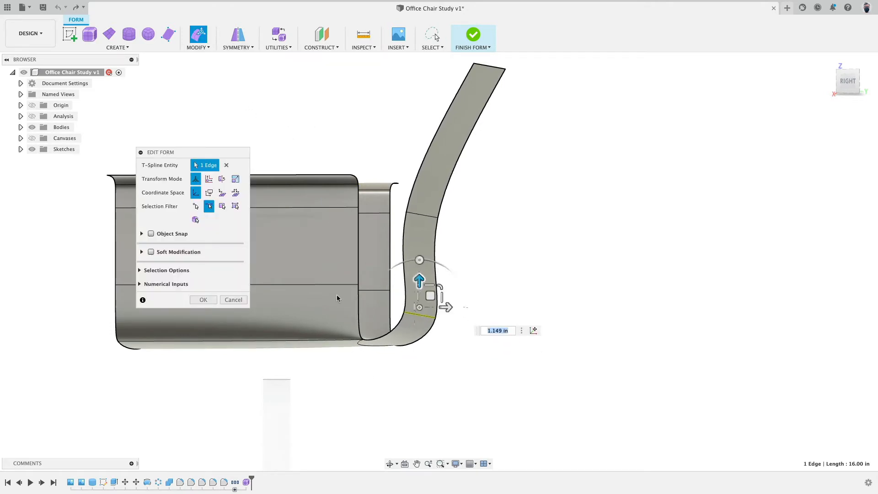
shift+middle_drag(337, 298, 370, 233)
scroll(478, 251, up, 3)
scroll(478, 253, down, 5)
Step: Show the canvases and select the four top faces of both armrests for form editing
click(33, 138)
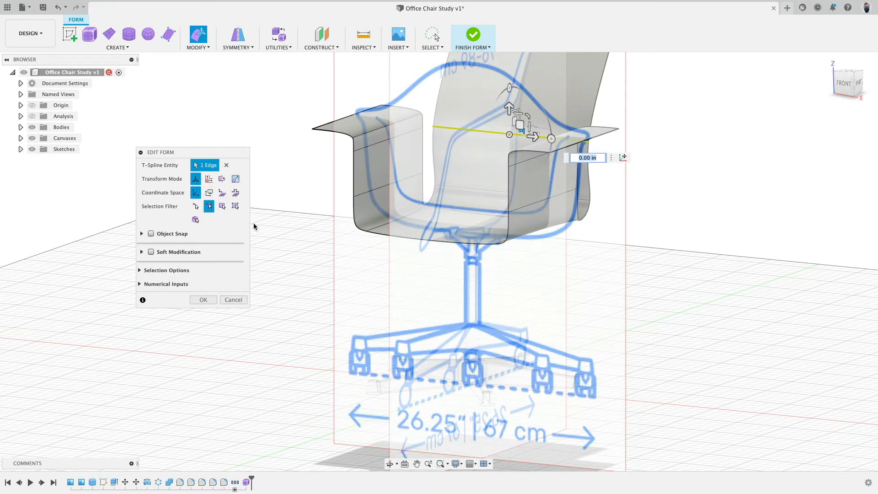
click(223, 206)
click(368, 137)
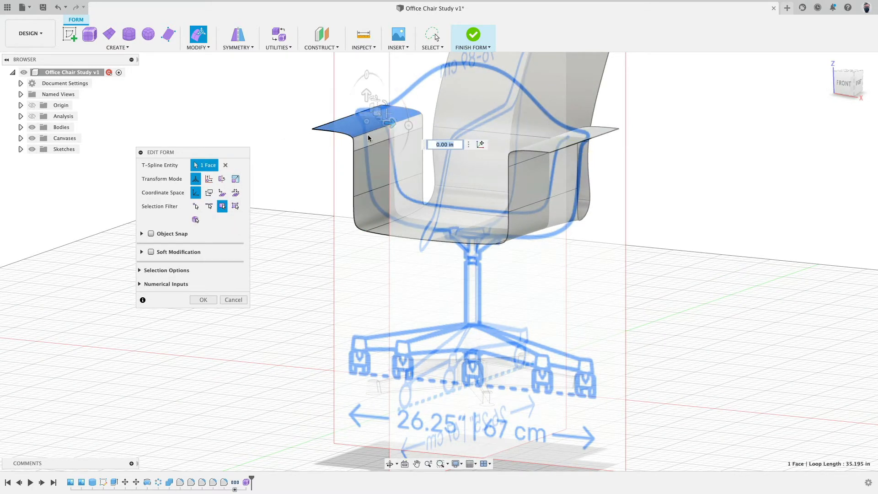
shift+click(569, 139)
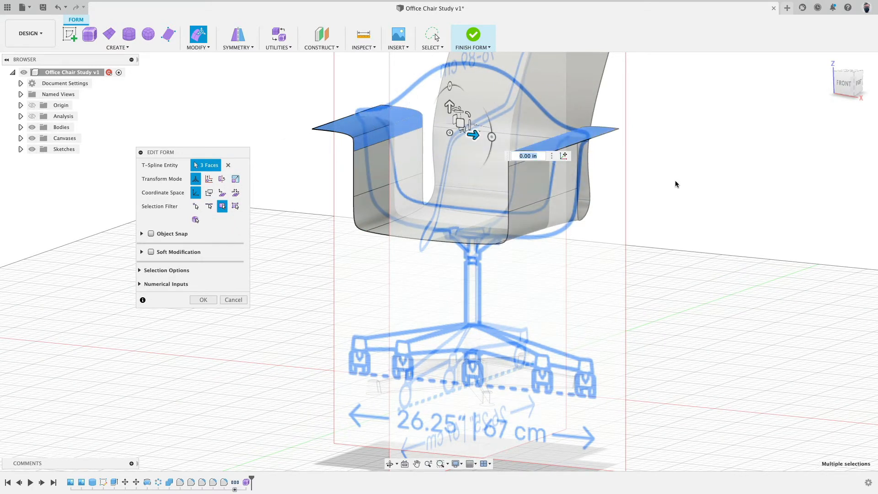
shift+middle_drag(675, 181, 658, 163)
shift+click(529, 154)
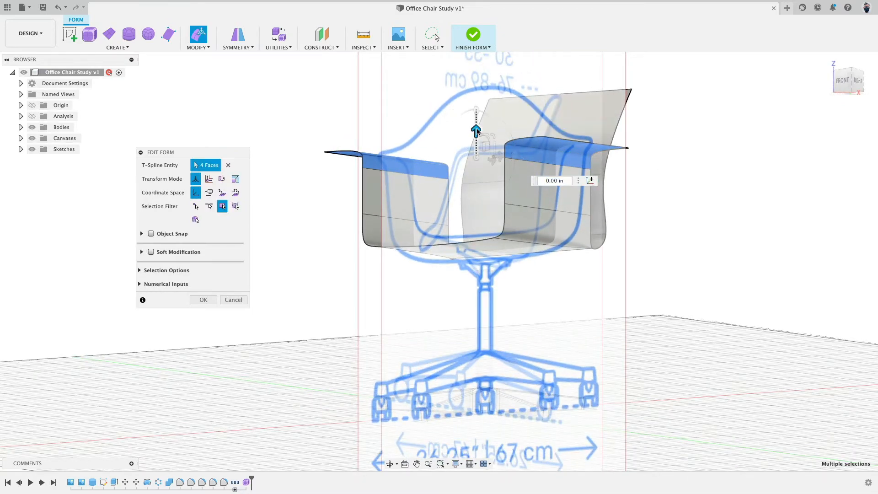
Step: Lower the four selected top faces of the armrests slightly and finish the form
drag(477, 128, 478, 149)
shift+middle_drag(528, 152, 649, 158)
click(204, 300)
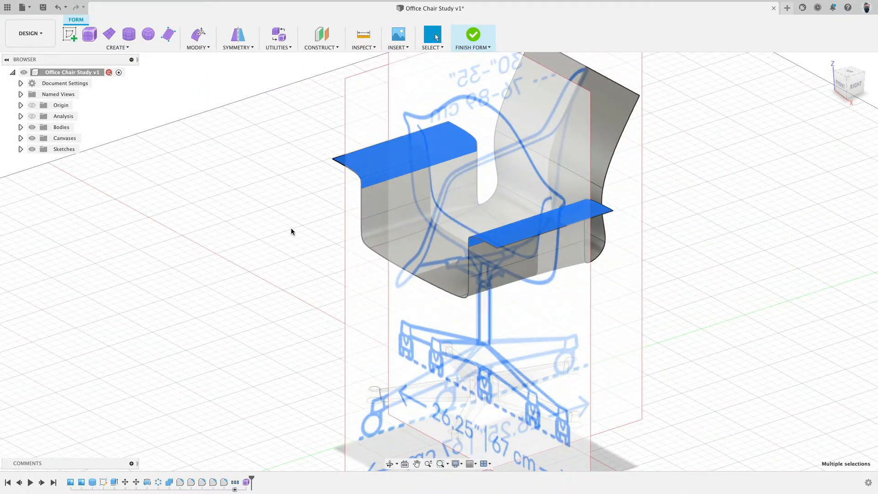
scroll(291, 228, down, 3)
click(473, 36)
mouse_move(337, 307)
shift+middle_down()
mouse_move(249, 283)
mouse_move(345, 293)
mouse_move(350, 308)
shift+middle_up()
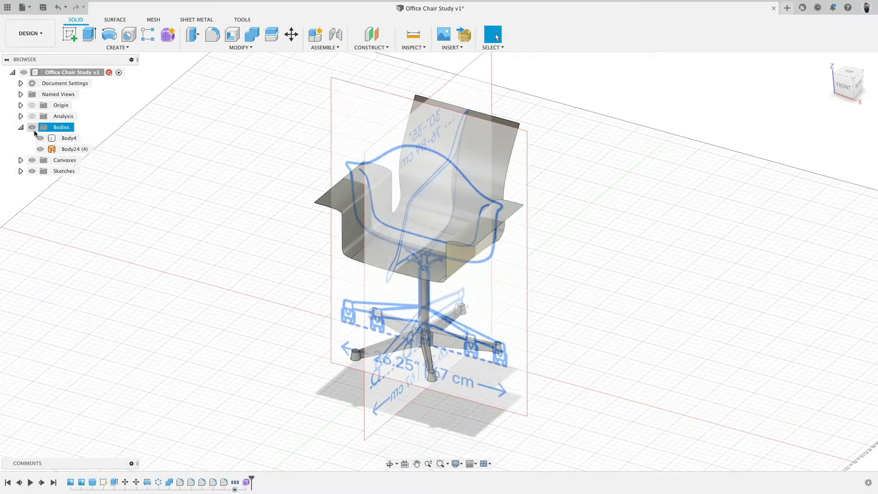
Step: Hide the canvases and thicken the chair shell surface 0.5 in on one side as a new body
click(32, 160)
shift+middle_drag(235, 278, 216, 268)
click(117, 47)
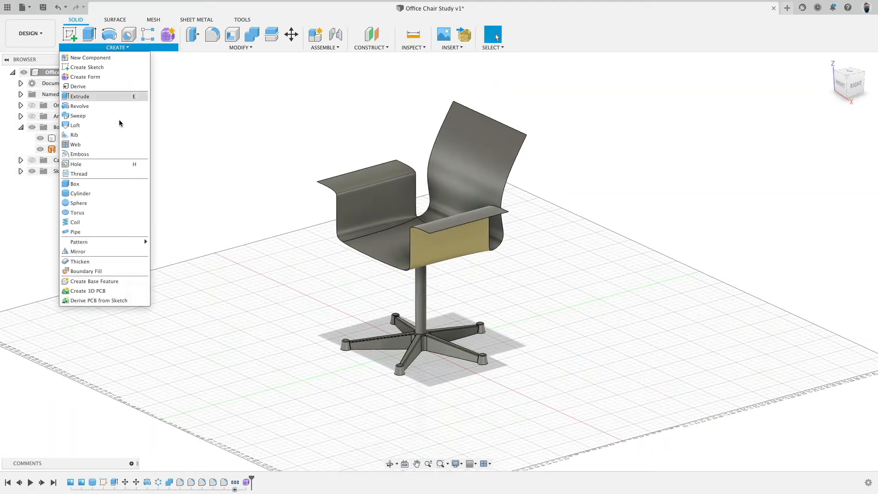
click(109, 261)
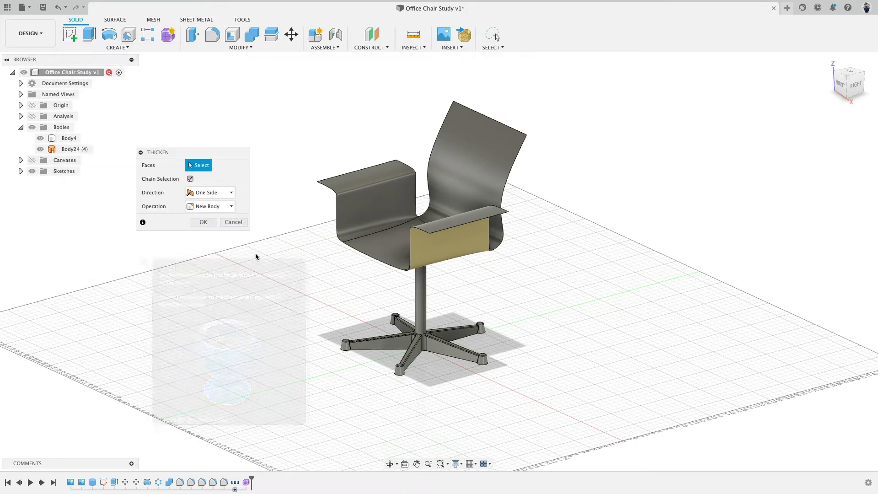
click(354, 250)
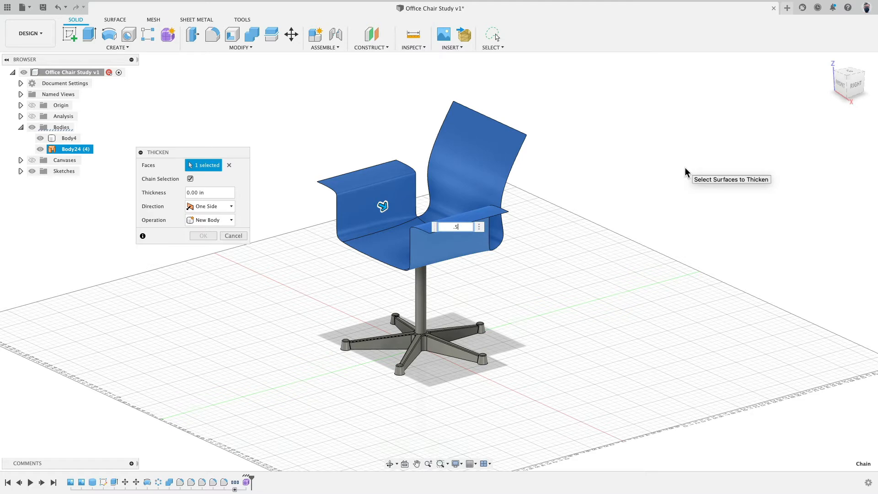
text(.5)
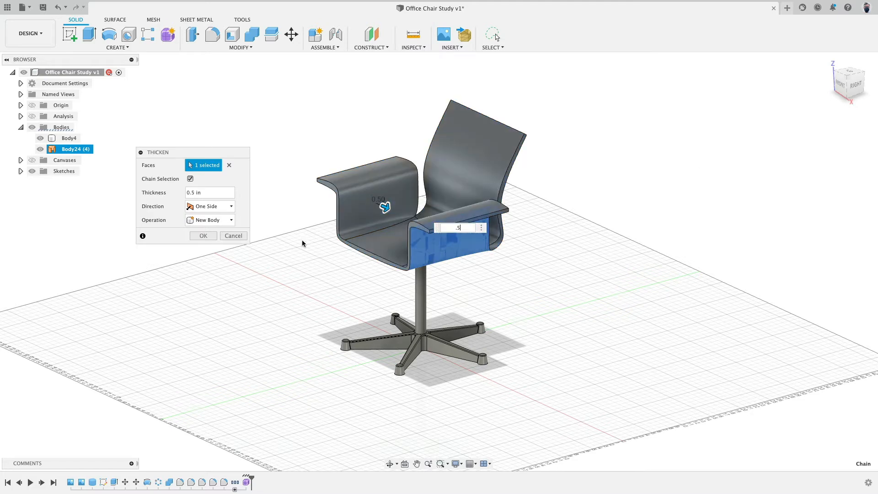
click(203, 235)
Step: Inspect the thickened seat's back corners and reopen the chair shell's form feature for editing
shift+middle_drag(547, 294, 490, 298)
scroll(423, 289, up, 6)
shift+middle_drag(507, 286, 412, 328)
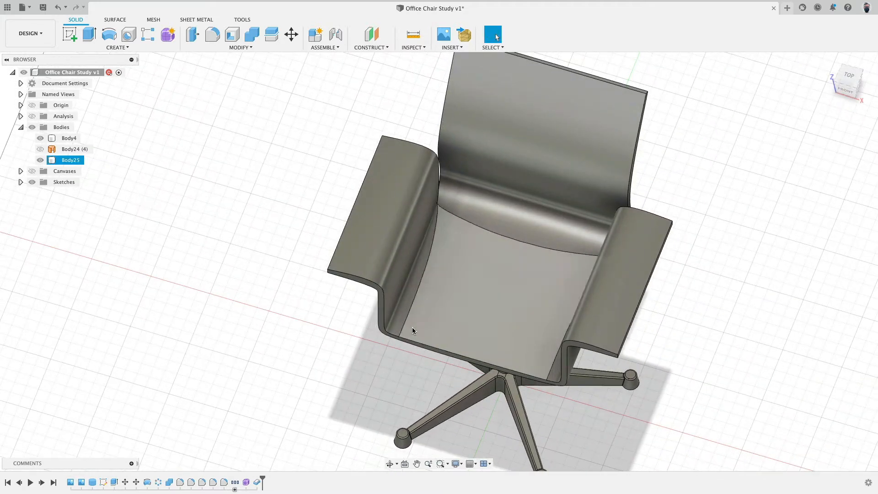
double_click(246, 482)
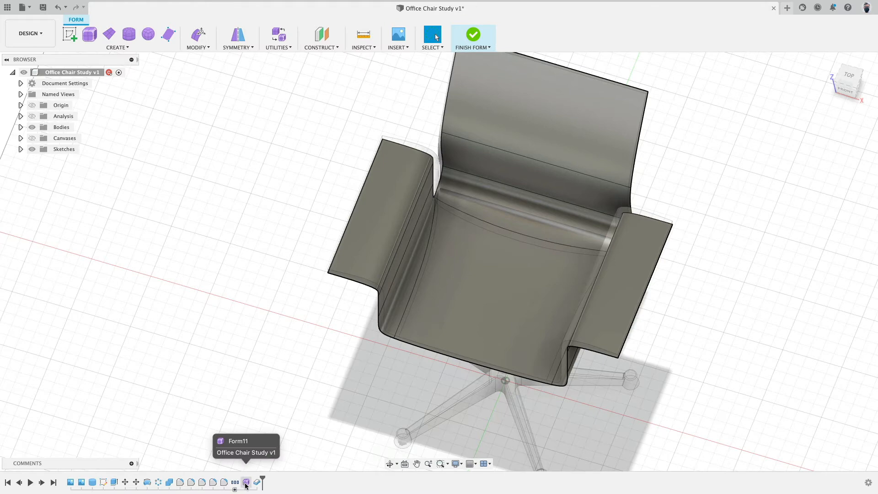
click(472, 34)
right_click(246, 483)
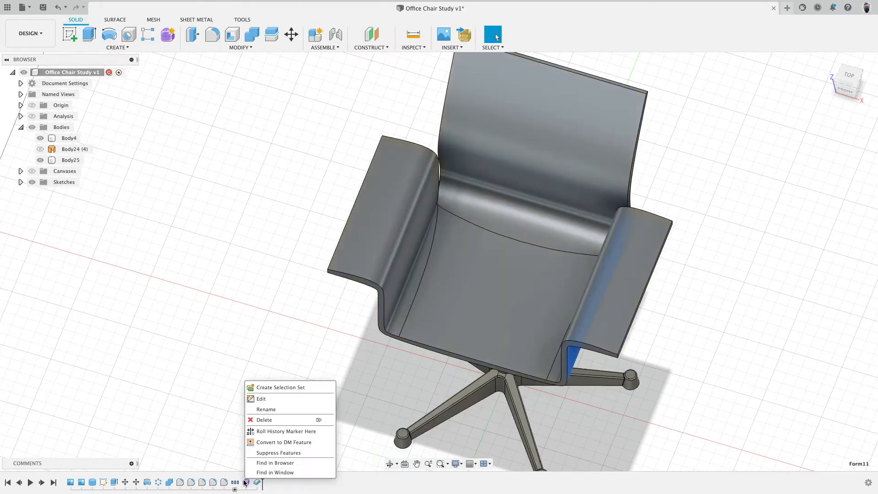
click(287, 398)
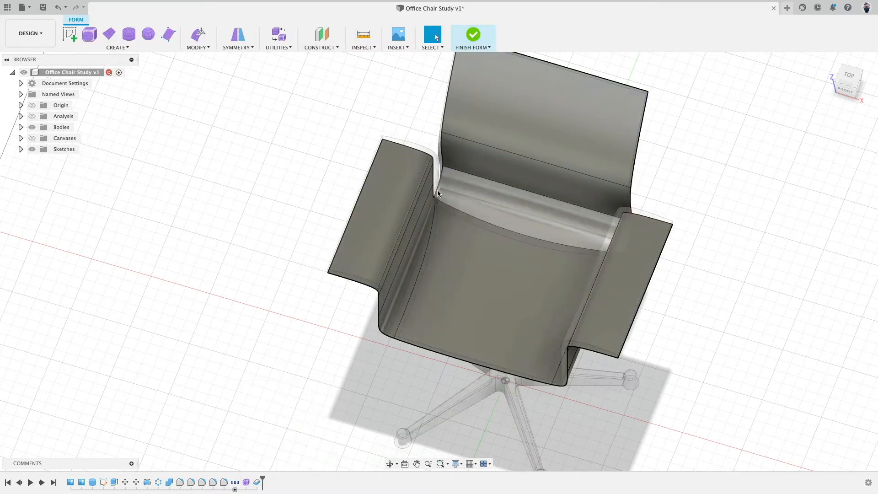
Step: Switch the form's display mode to box display
click(281, 37)
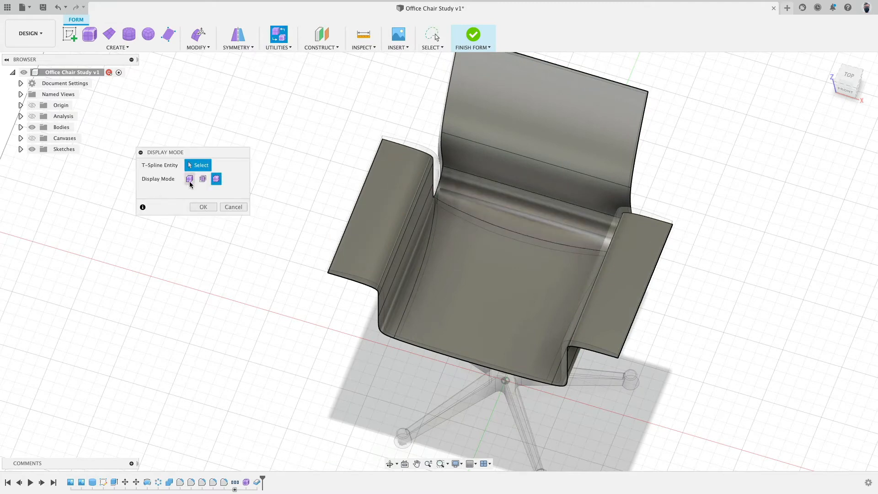
click(190, 180)
click(203, 206)
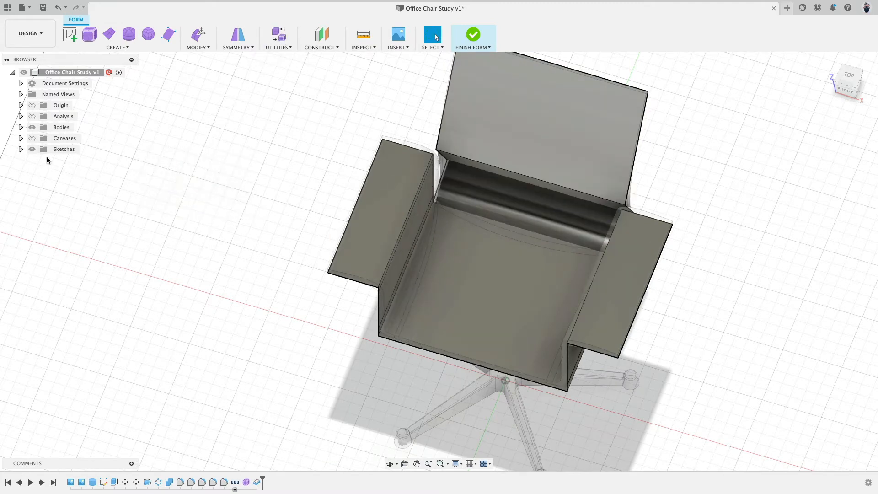
click(32, 128)
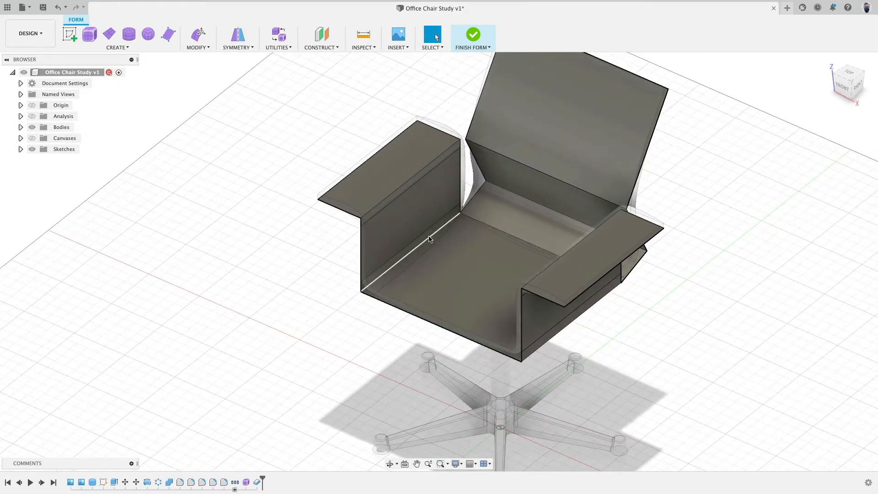
double_click(429, 237)
shift+middle_drag(429, 236, 310, 119)
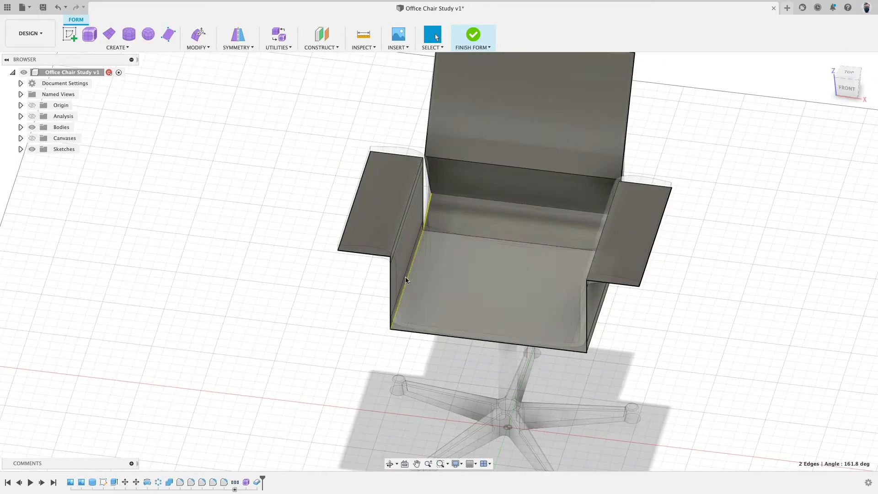
click(220, 141)
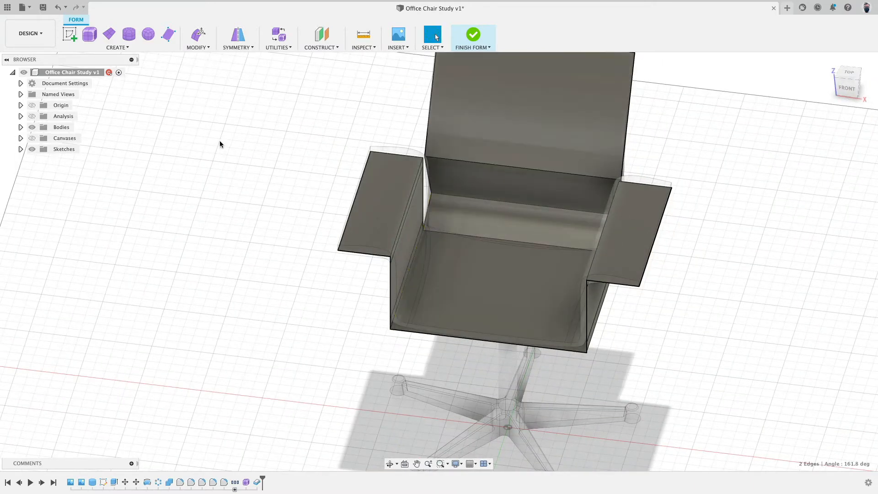
click(116, 48)
Step: Insert a simple, single-sided edge down the middle of the backrest from its side edge loop at location 0.50
click(197, 48)
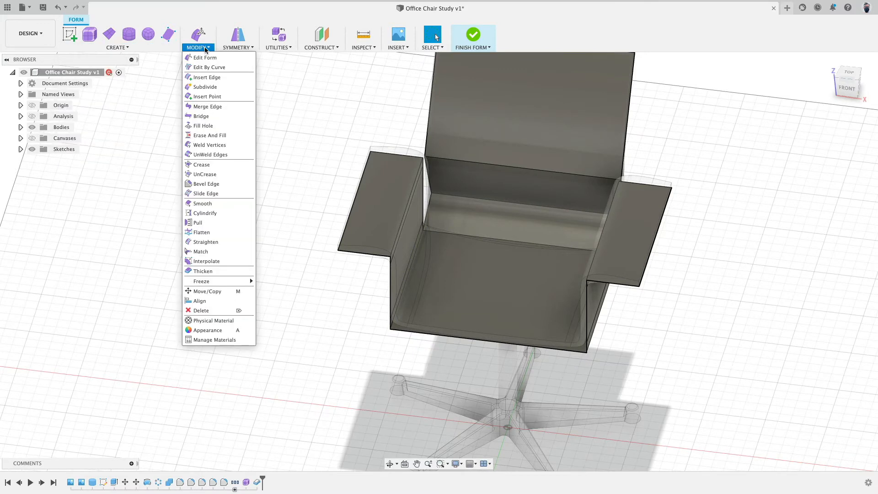
click(217, 77)
double_click(429, 140)
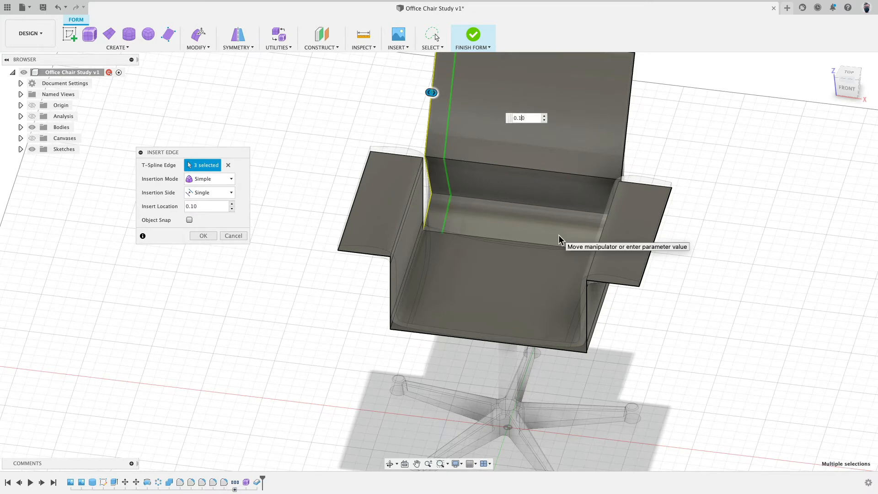
key(Left)
key(BackSpace)
text(5)
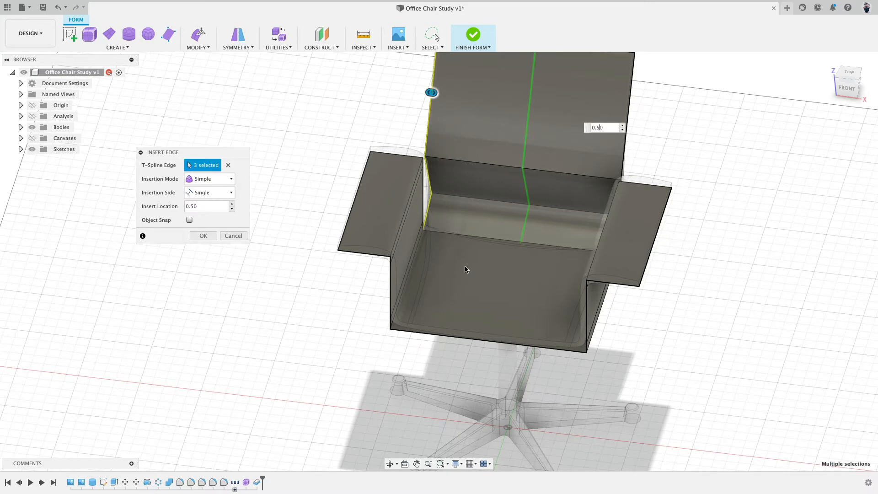
click(203, 236)
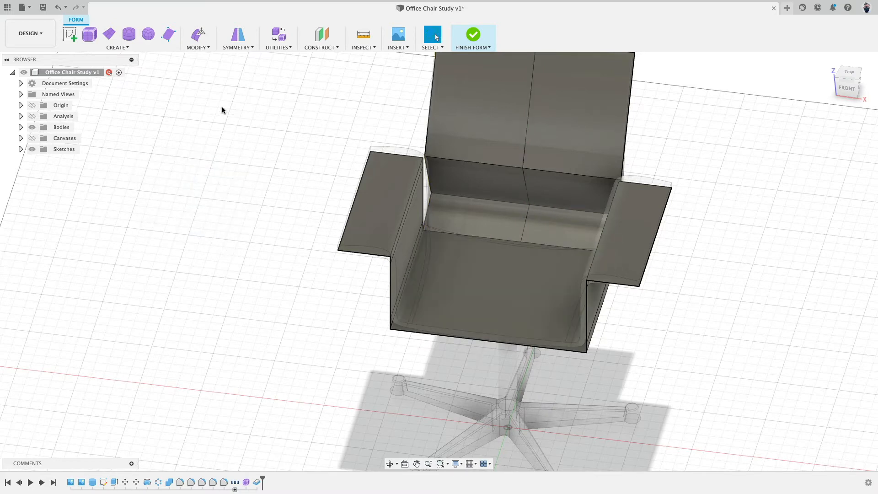
Step: Insert points in simple mode to extend the backrest's centre edge across the seat to its front edge
click(193, 48)
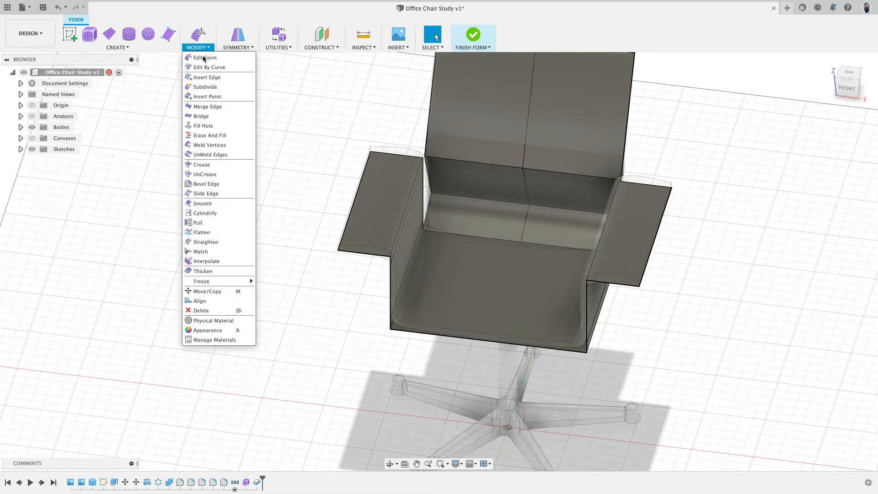
click(224, 96)
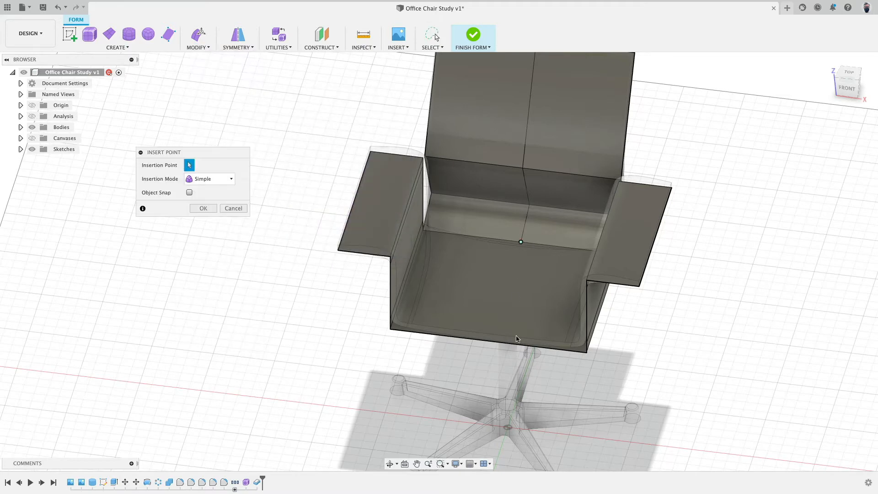
click(489, 342)
click(201, 208)
Step: Insert simple edges on both sides of the full centre edge line at location 0.925
click(197, 47)
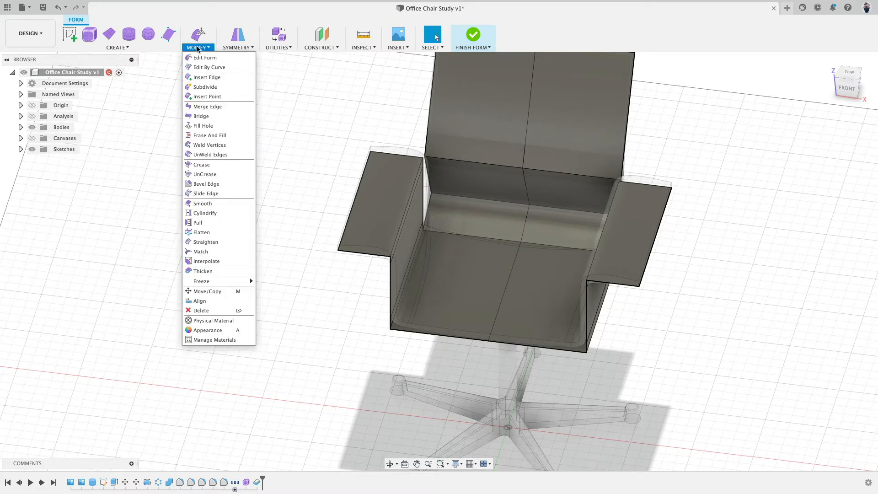
click(221, 77)
double_click(528, 184)
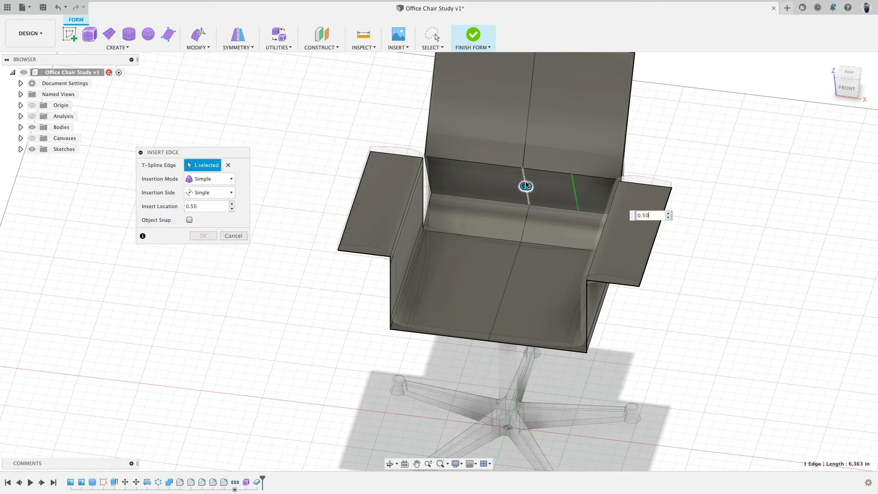
click(213, 193)
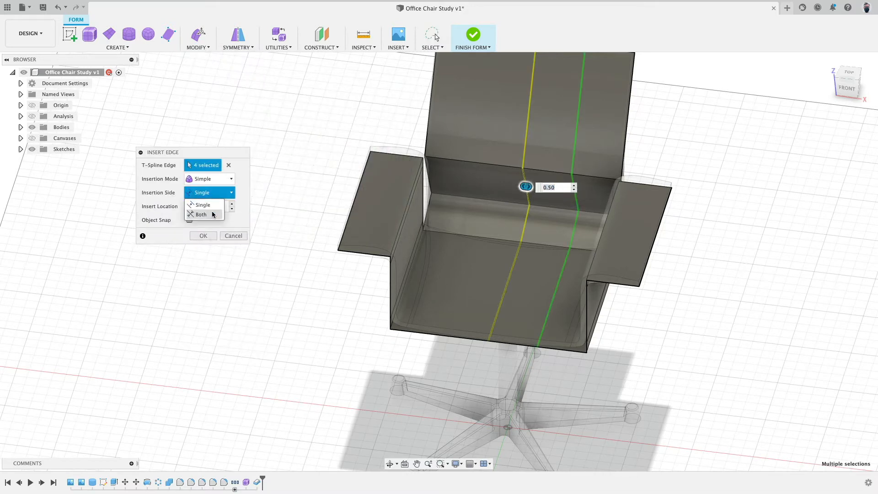
click(212, 214)
shift+middle_drag(478, 225, 523, 202)
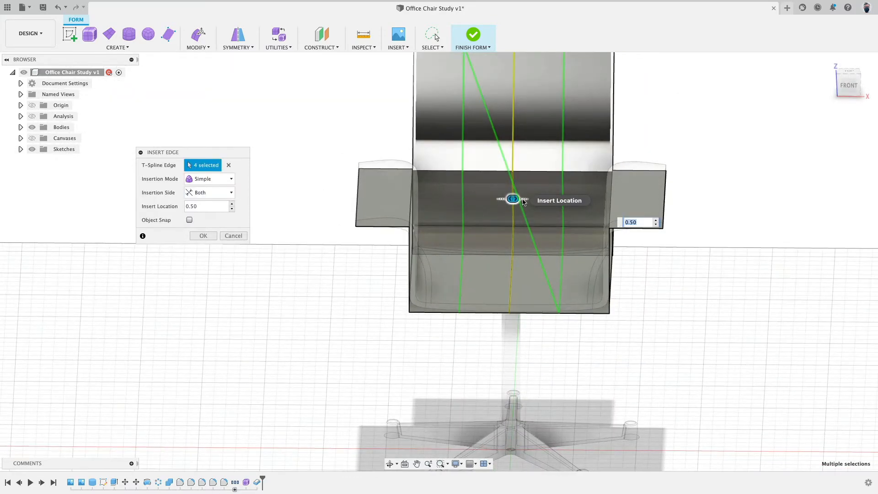
drag(515, 200, 559, 199)
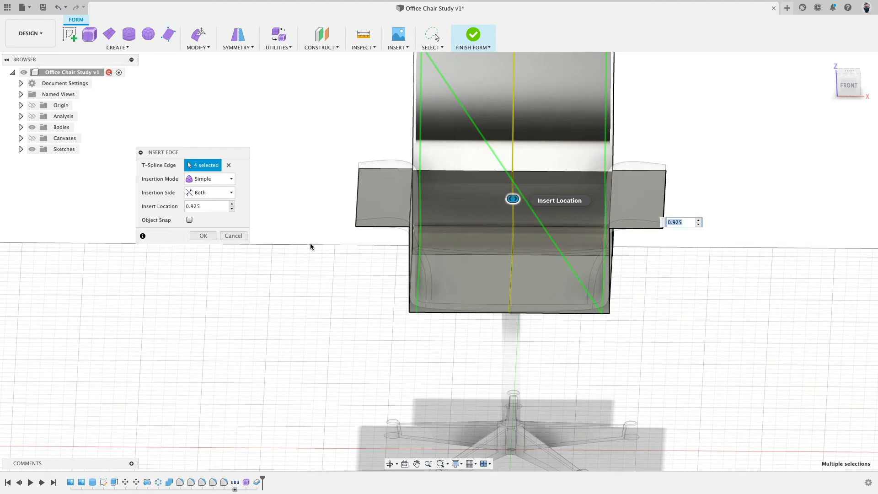
click(203, 236)
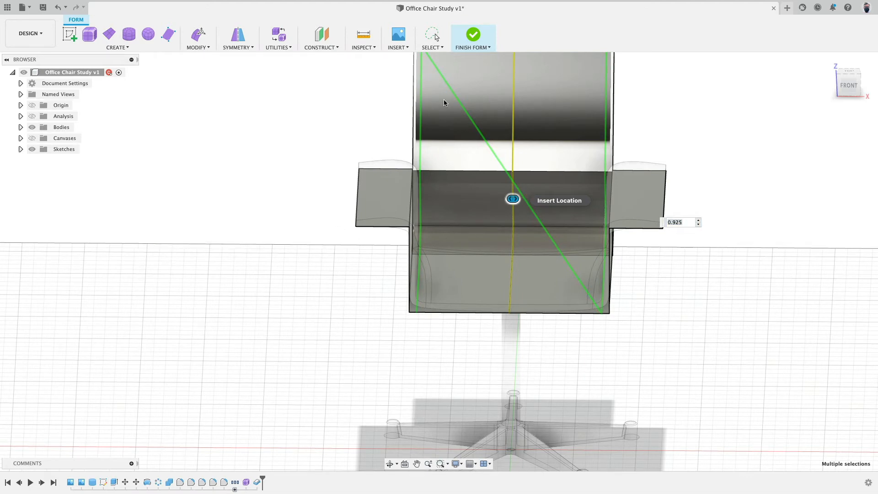
Step: Delete the outer side edges of the backrest on both sides to narrow it away from the armrests
shift+middle_drag(645, 134, 637, 145)
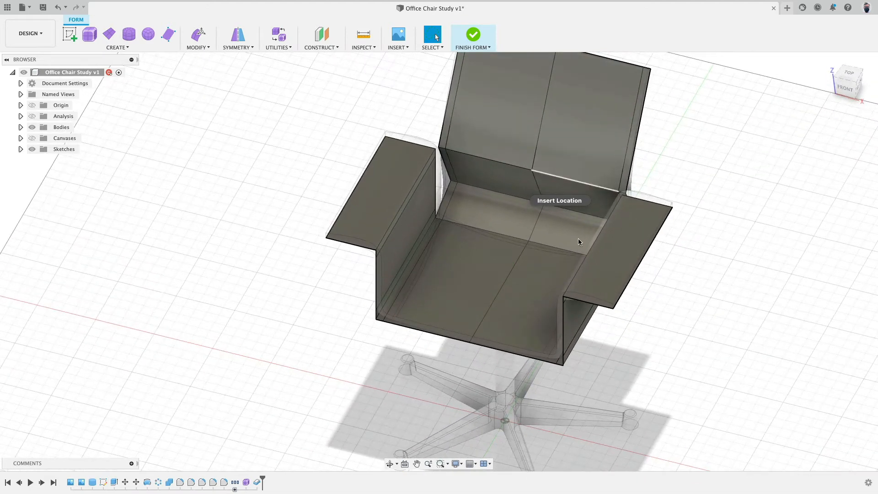
middle_drag(704, 175, 685, 247)
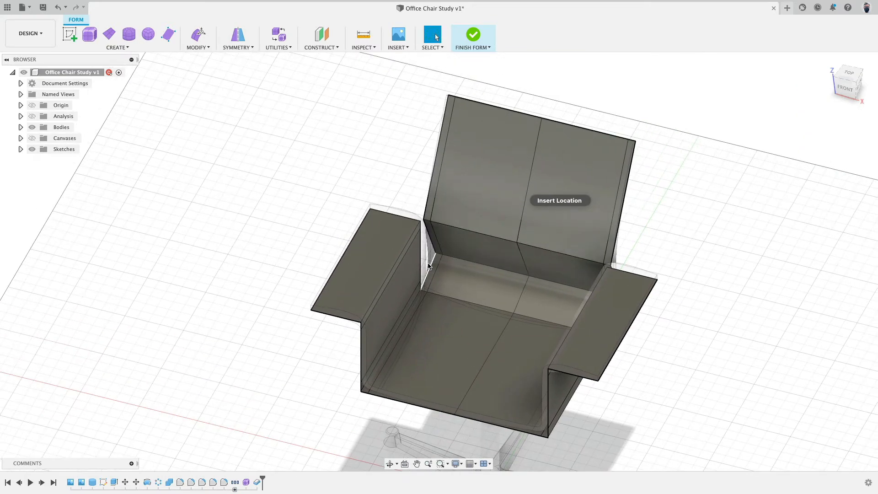
shift+click(425, 204)
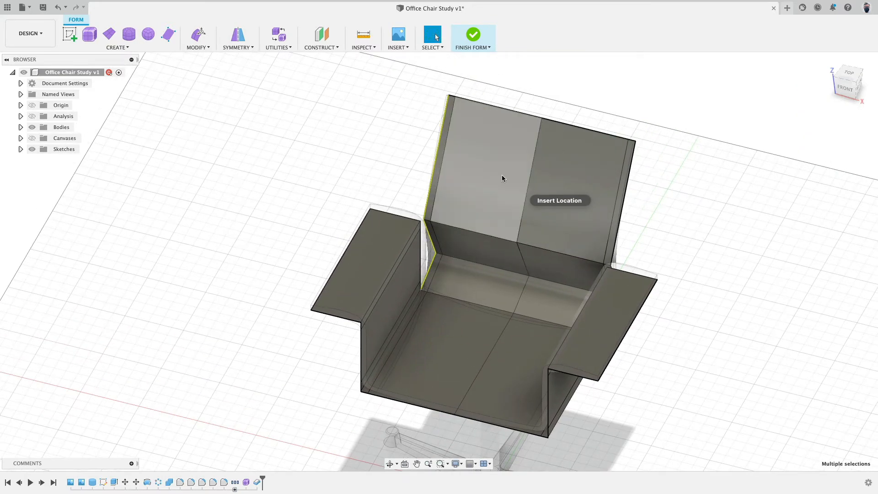
shift+middle_drag(526, 178, 644, 284)
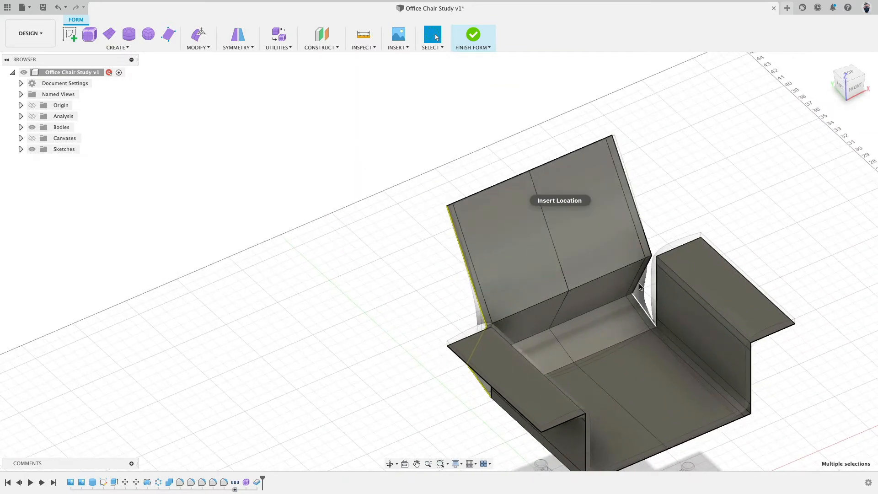
click(719, 151)
shift+middle_drag(717, 149, 676, 150)
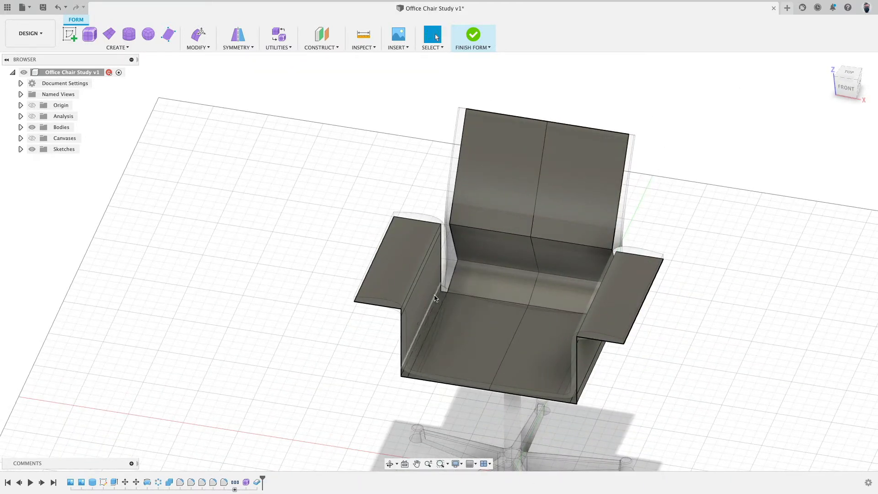
Step: Finish the form and show the seat shell's hidden surface body
click(471, 35)
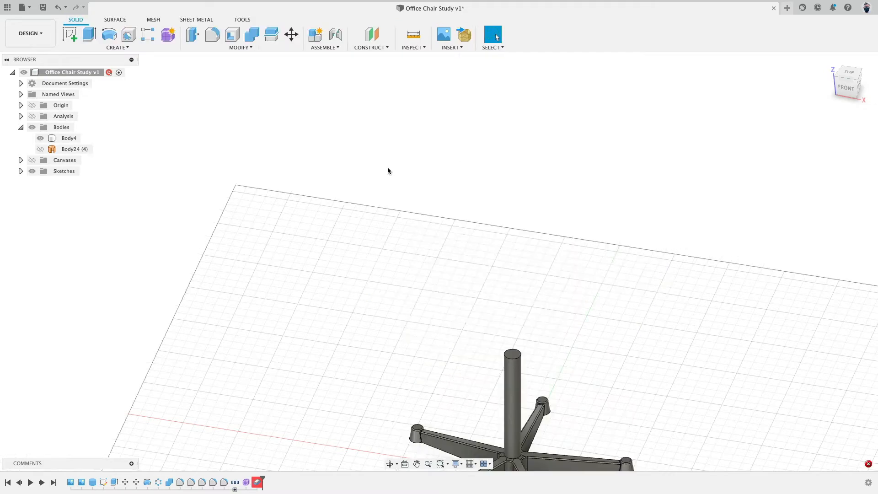
click(40, 149)
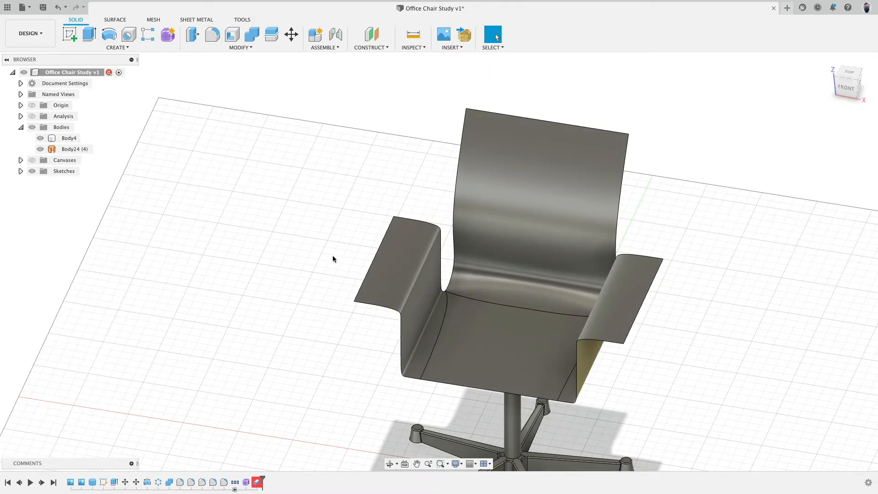
shift+middle_drag(333, 254, 249, 300)
Step: Try to repair the failed Thicken feature by reselecting the shell's chained faces, one side, as a new body
right_click(257, 482)
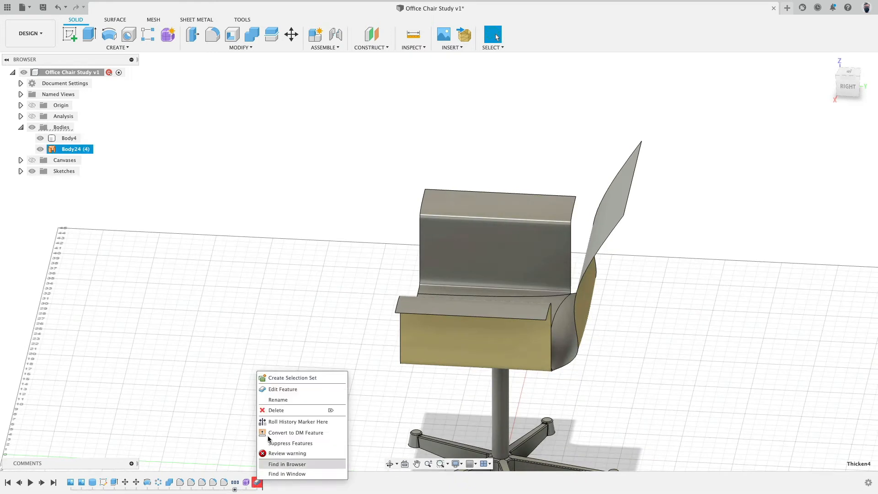
click(286, 389)
shift+middle_drag(309, 186, 353, 183)
click(230, 166)
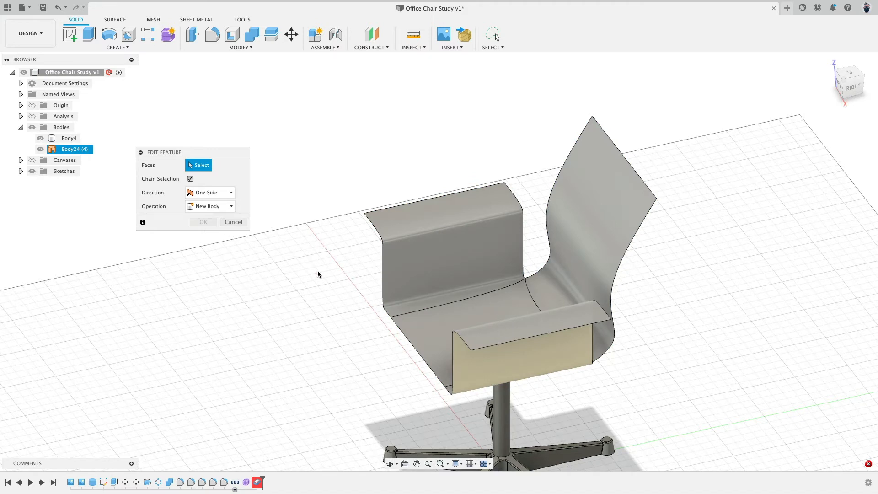
click(190, 178)
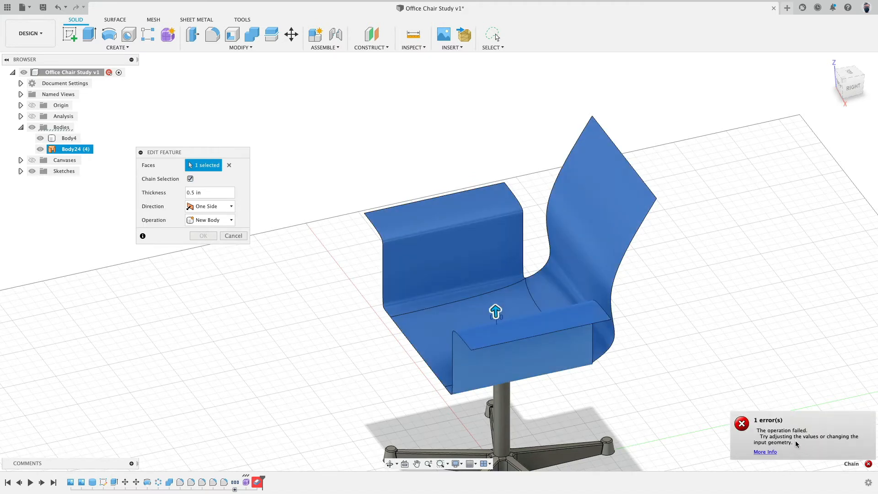
click(818, 442)
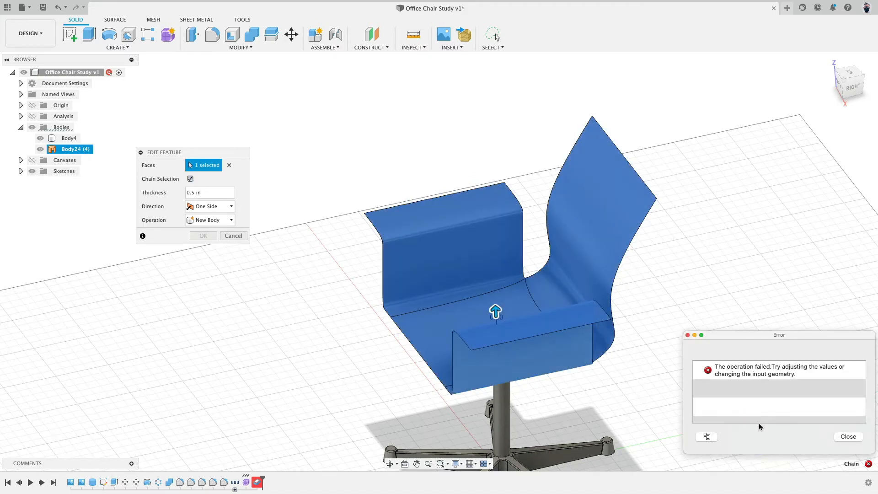
click(852, 439)
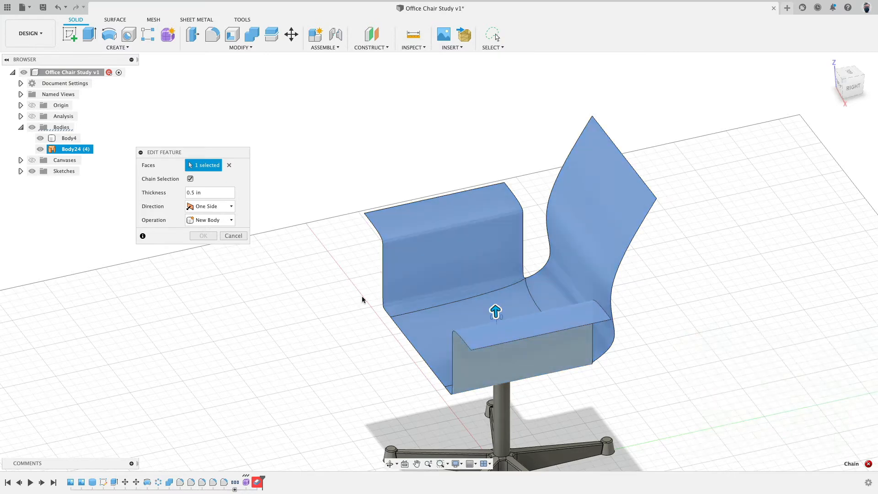
click(233, 236)
Step: Reopen the form and insert a simple, single-sided edge behind the seat's rear edge line at location -0.13
double_click(242, 487)
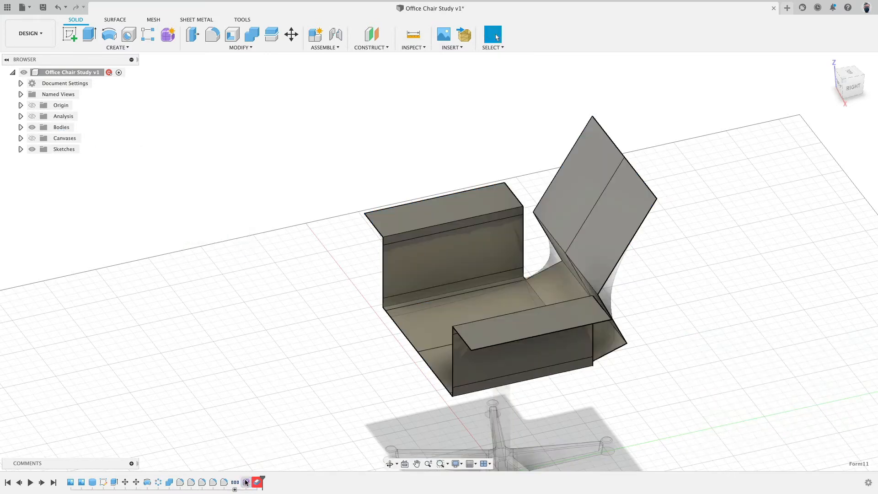
shift+middle_drag(323, 199, 348, 203)
scroll(603, 207, up, 5)
scroll(598, 207, down, 5)
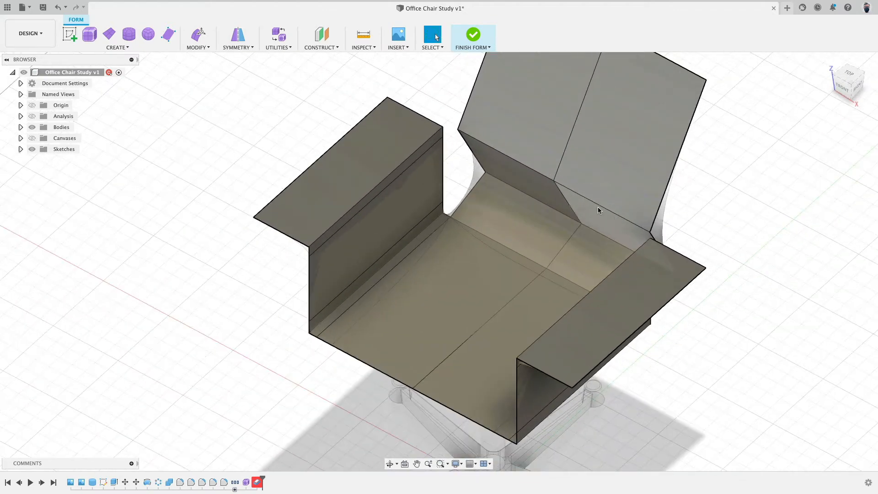
click(191, 48)
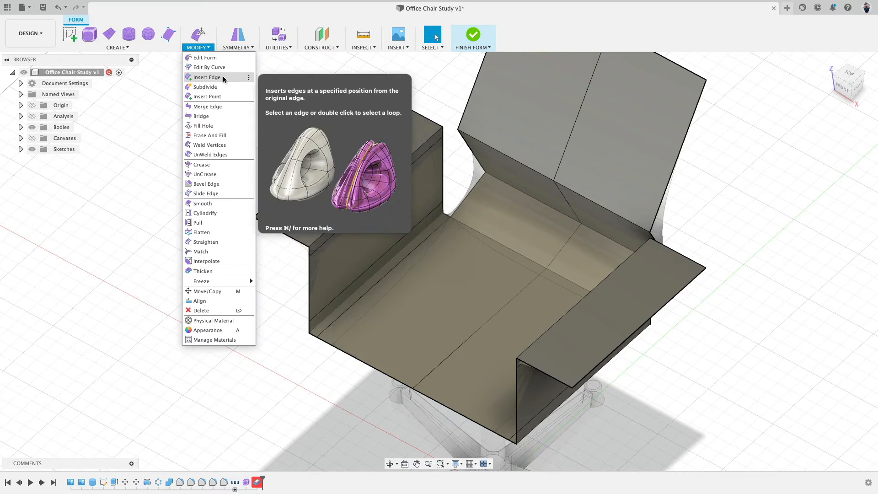
click(223, 76)
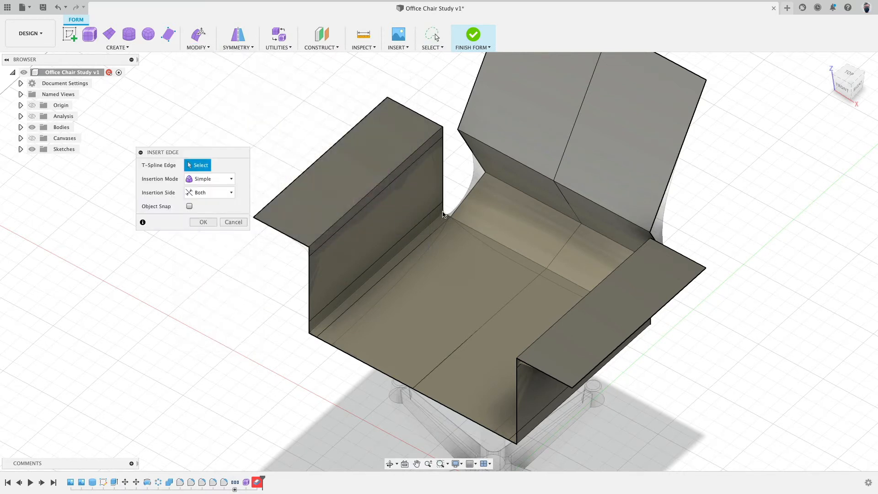
double_click(493, 242)
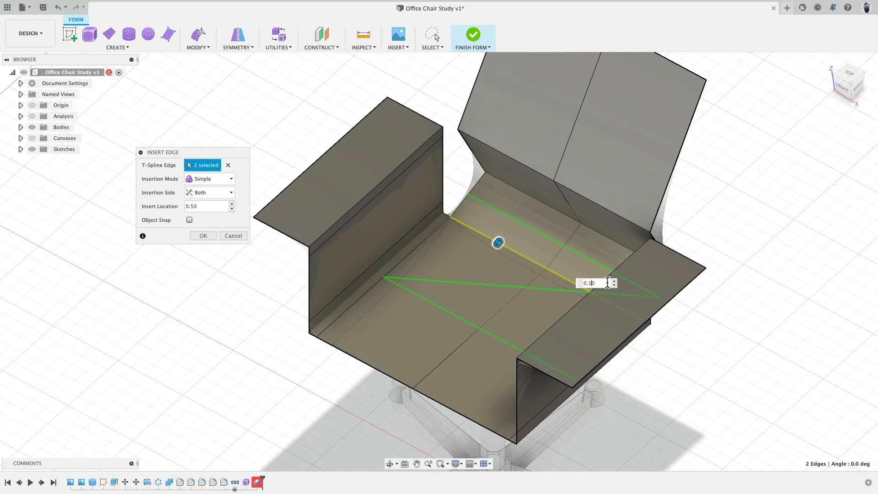
key(Return)
click(210, 192)
click(215, 202)
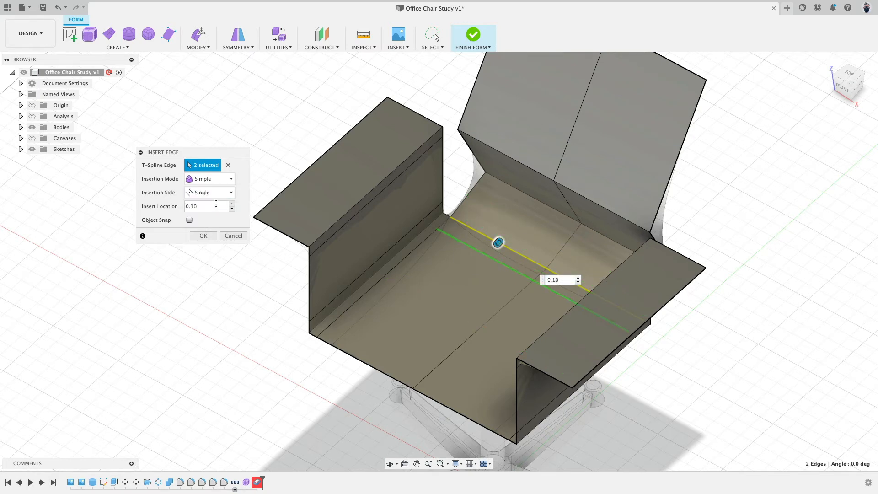
drag(498, 240, 523, 229)
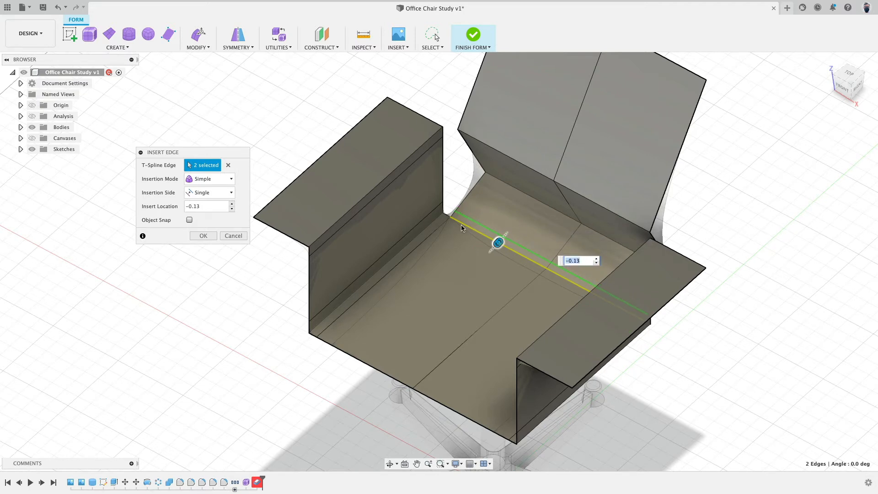
click(203, 236)
Step: Lower the two newly inserted edges behind the seat slightly with Edit Form and shift them back toward the backrest
click(522, 245)
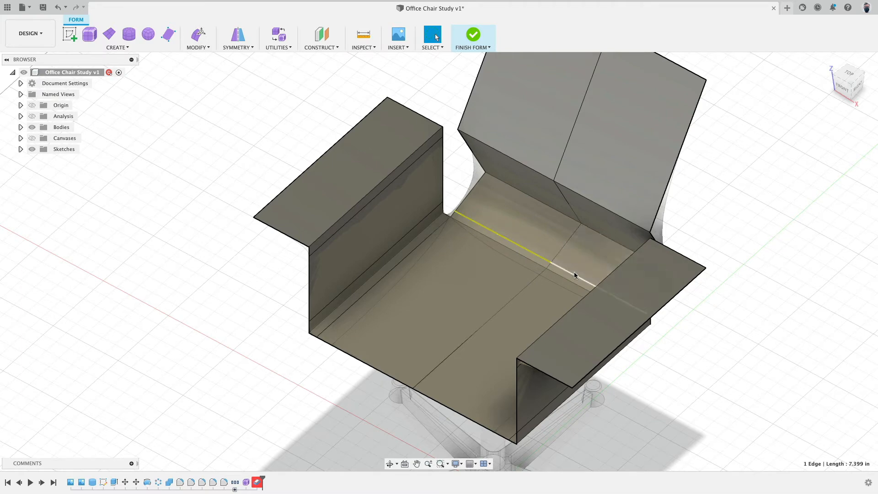
shift+click(574, 273)
click(856, 91)
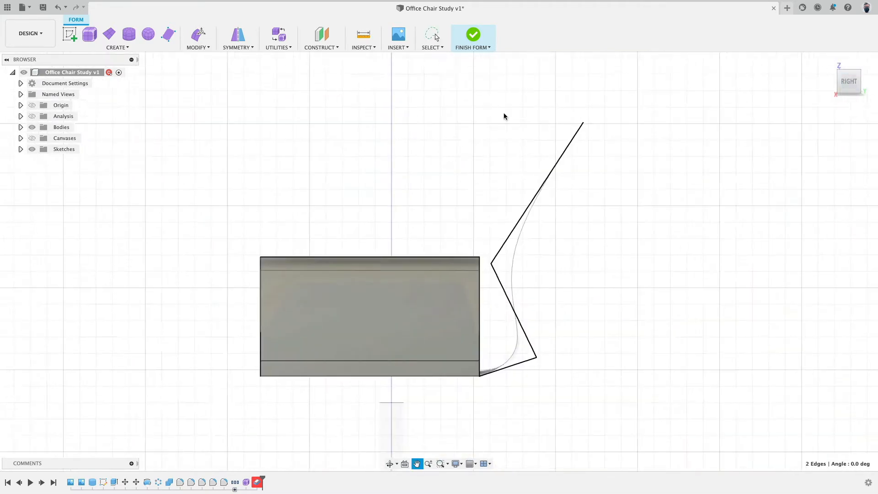
click(198, 34)
scroll(471, 247, up, 5)
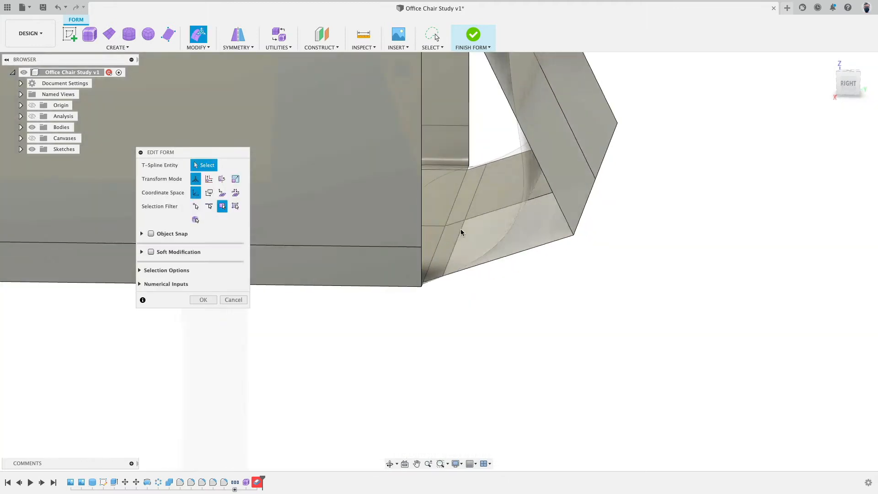
click(460, 232)
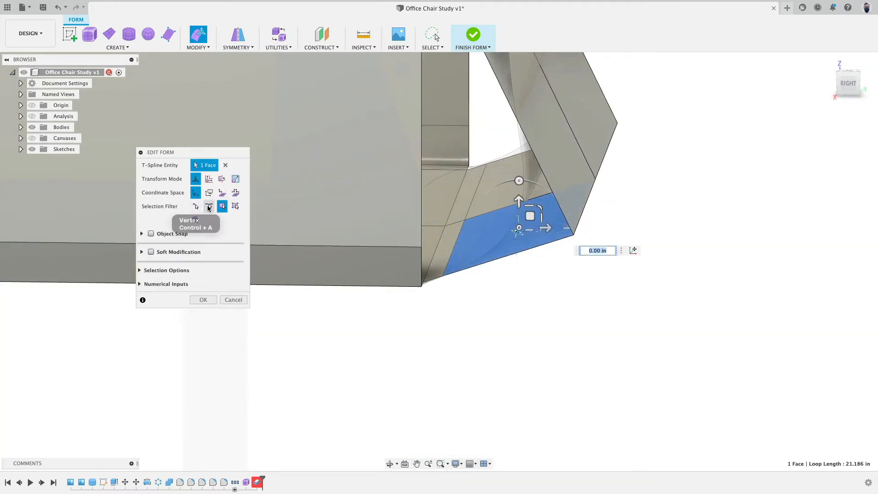
click(209, 206)
click(453, 244)
shift+click(473, 202)
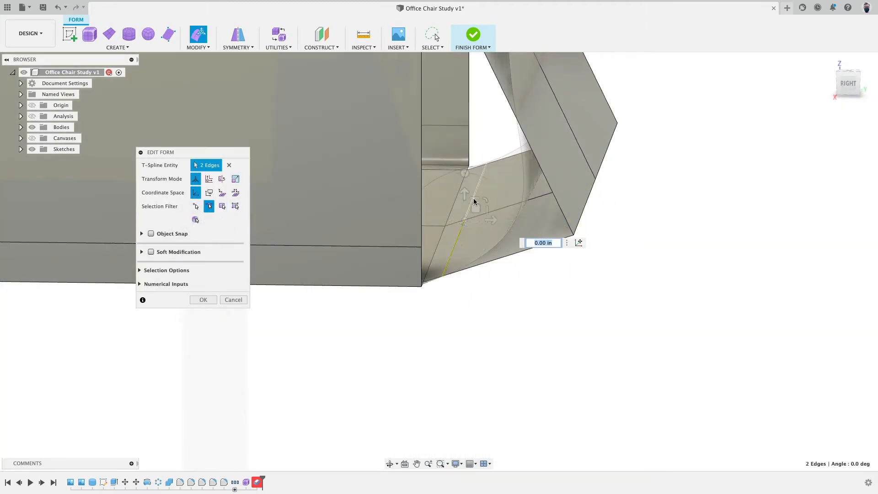
drag(465, 196, 465, 202)
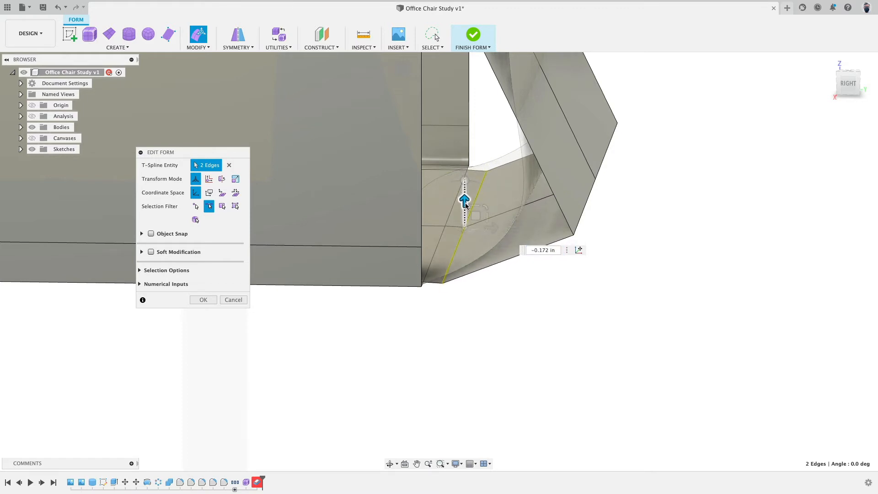
drag(492, 228, 470, 203)
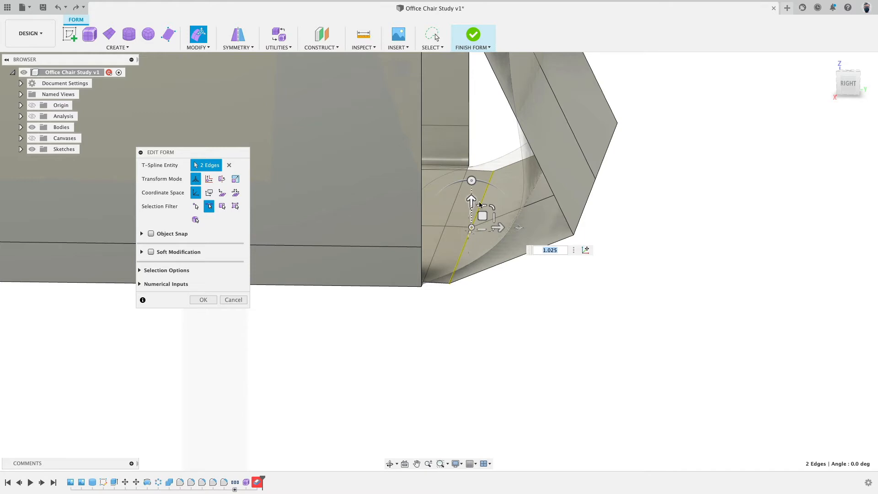
shift+middle_drag(479, 202, 471, 199)
drag(470, 200, 469, 198)
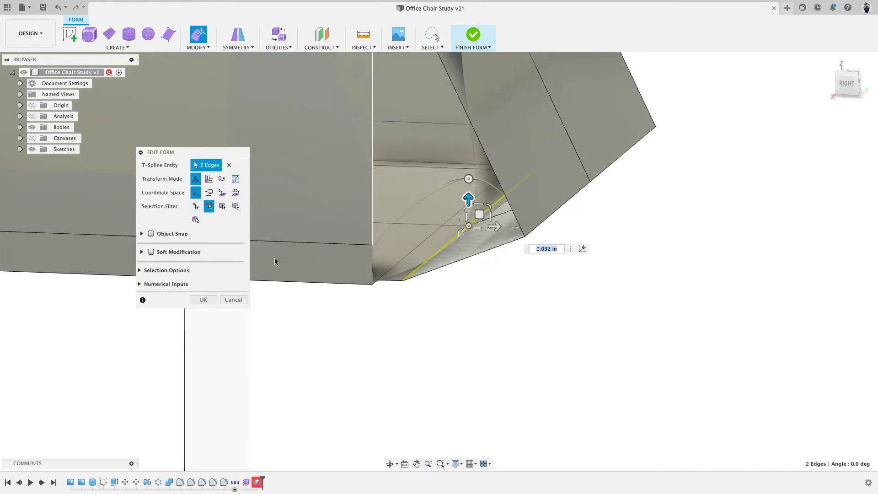
click(203, 299)
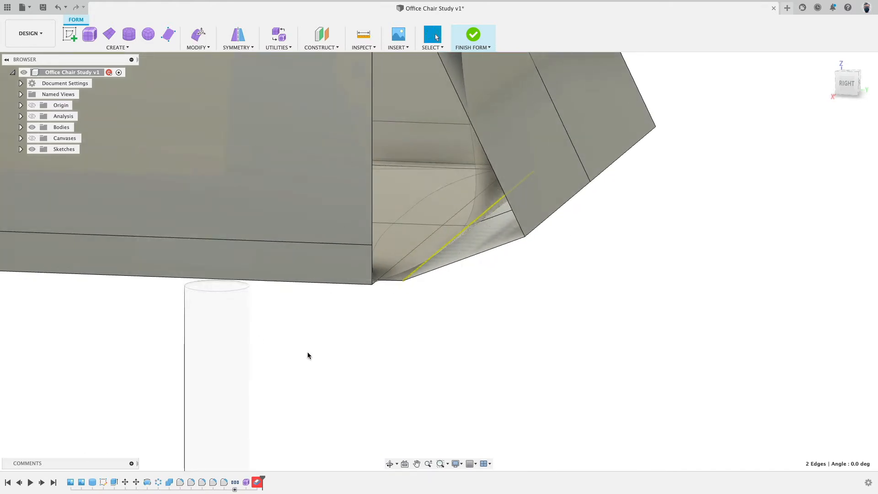
Step: Finish the form and reapply the Thicken feature to the shell at 0.5 in, one side, as a new body
click(471, 36)
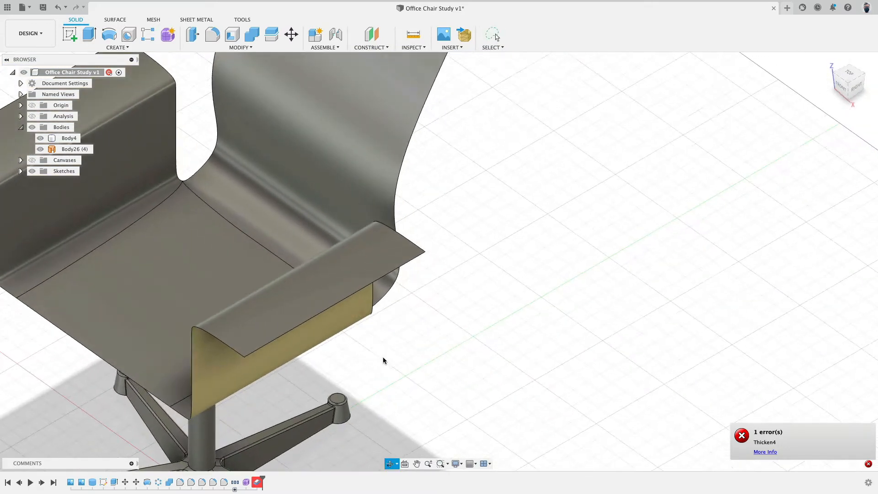
double_click(258, 483)
middle_drag(384, 323, 681, 279)
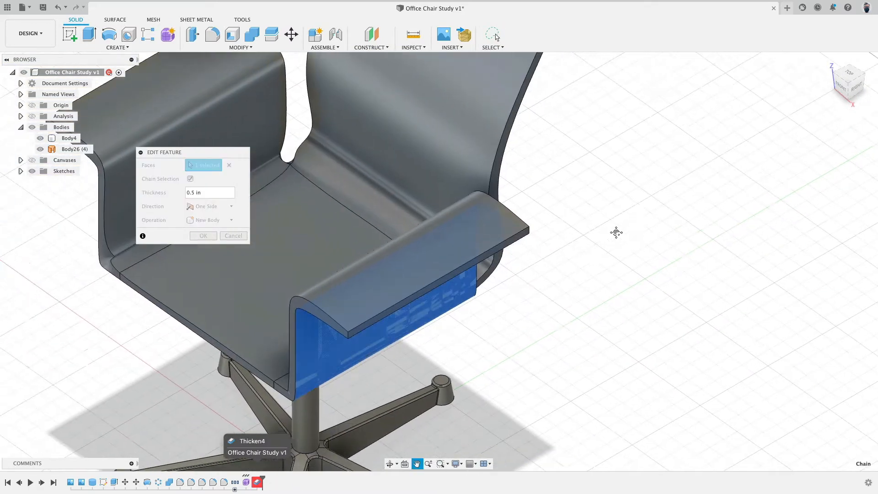
click(201, 235)
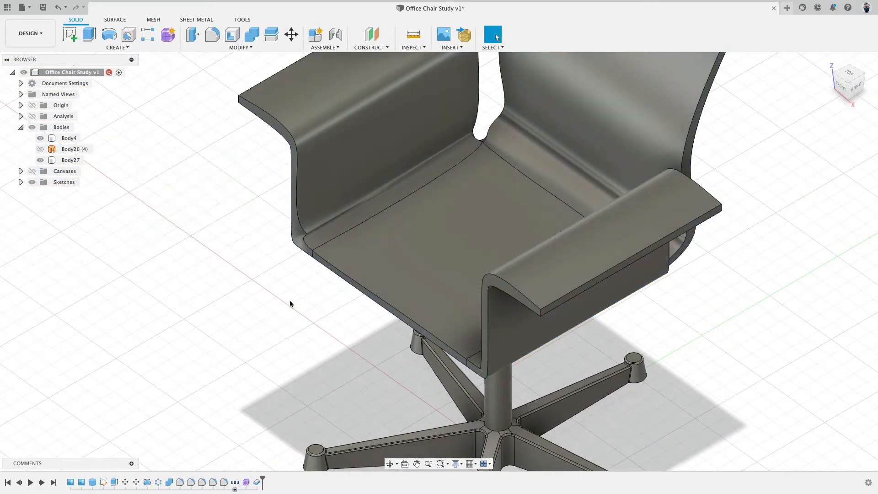
Step: Try other Thicken values on the shell, including about -0.353 in toward the opposite side
shift+middle_drag(291, 304, 320, 347)
double_click(257, 483)
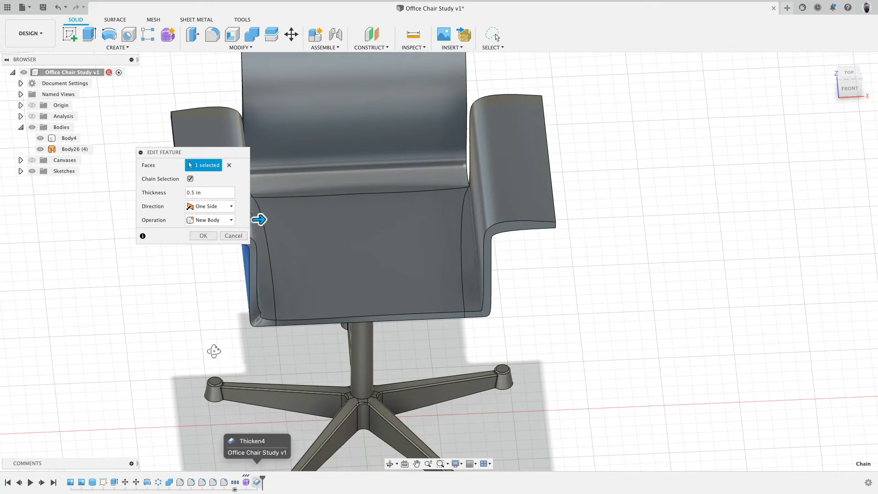
mouse_move(211, 354)
shift+middle_down()
mouse_move(186, 353)
mouse_move(208, 346)
shift+middle_up()
mouse_move(294, 231)
mouse_down()
mouse_move(280, 228)
mouse_move(293, 232)
mouse_move(279, 237)
mouse_move(294, 231)
mouse_up()
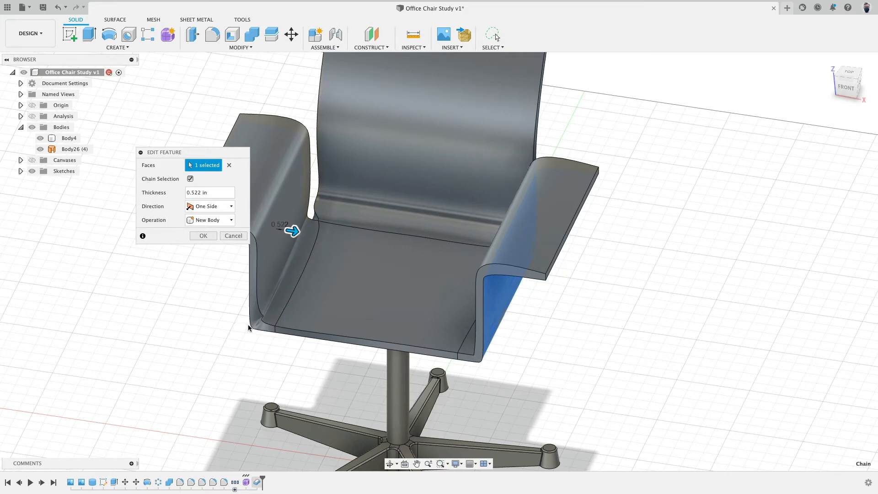
drag(294, 231, 274, 232)
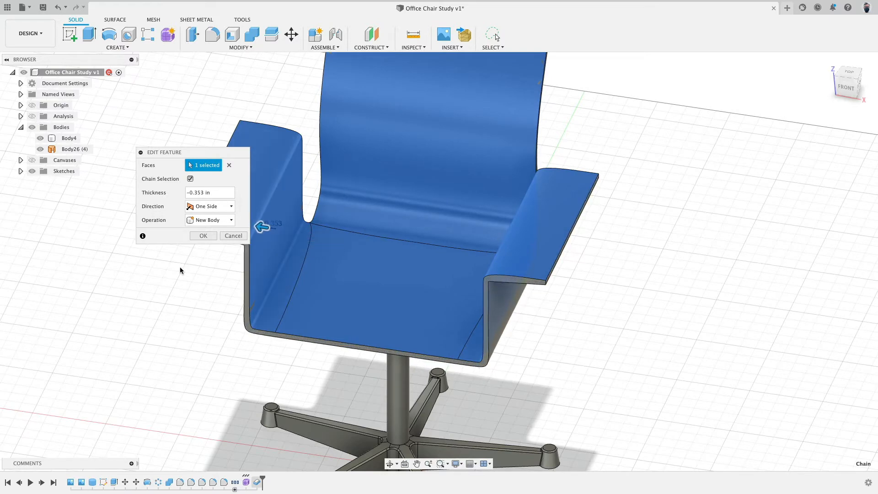
middle_drag(181, 267, 319, 243)
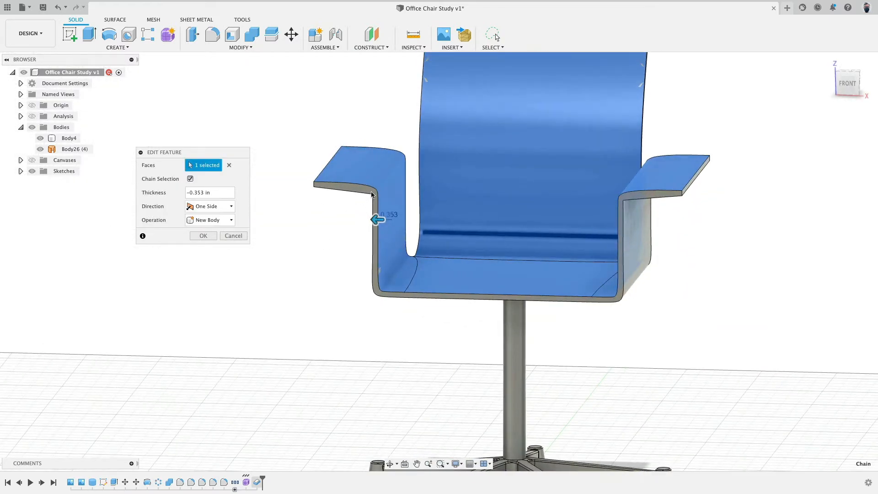
click(233, 235)
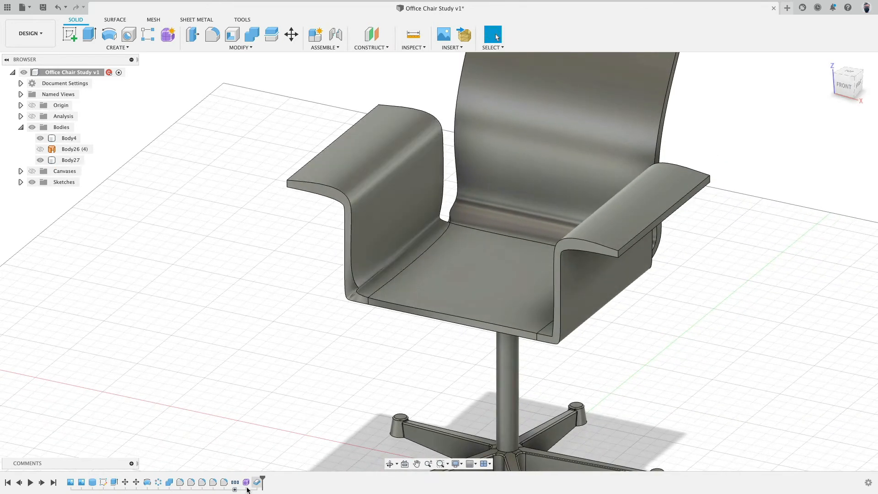
Step: Reopen the form and delete the half of the shell on the positive X side of its centre line
double_click(246, 482)
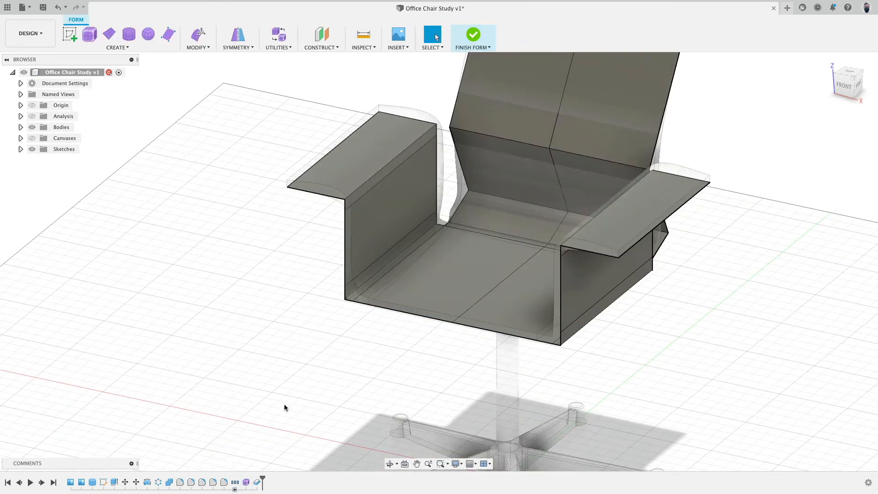
shift+middle_drag(284, 404, 283, 364)
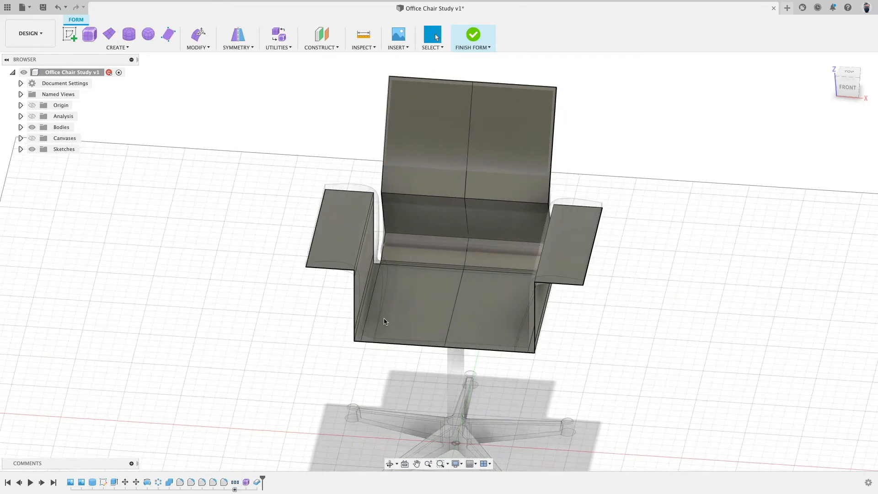
click(847, 77)
drag(527, 142, 594, 389)
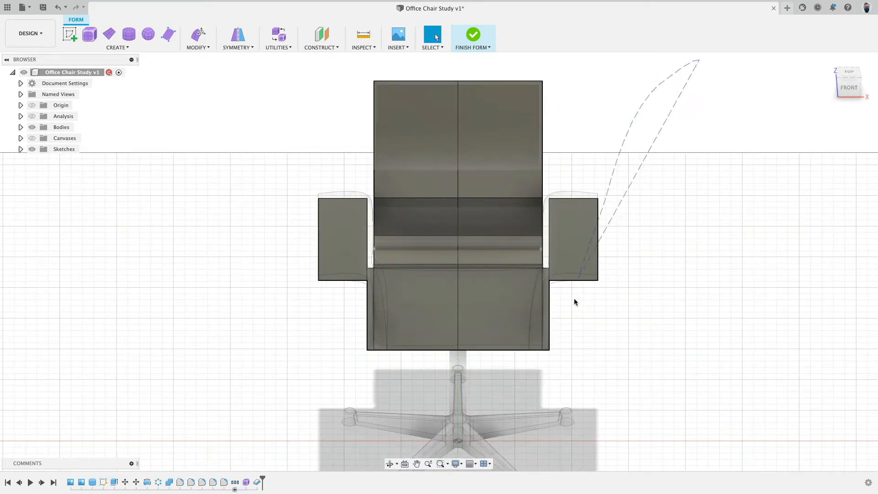
drag(489, 64, 432, 55)
click(431, 48)
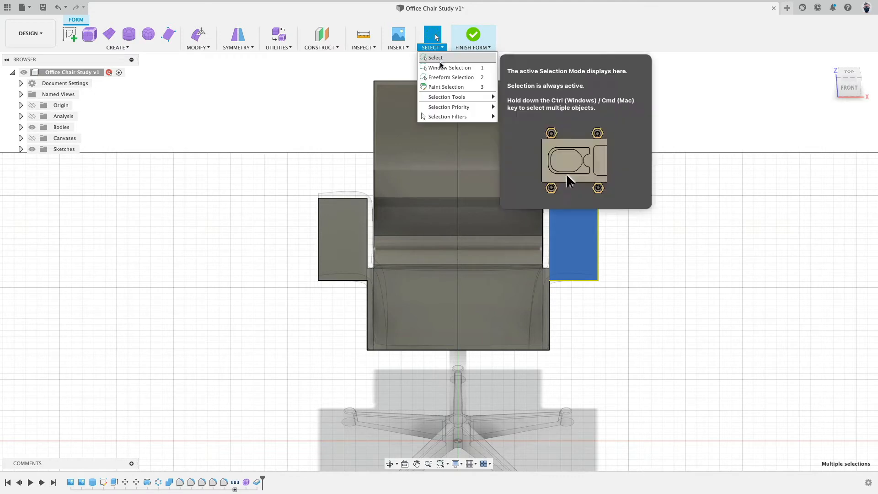
drag(648, 61, 498, 397)
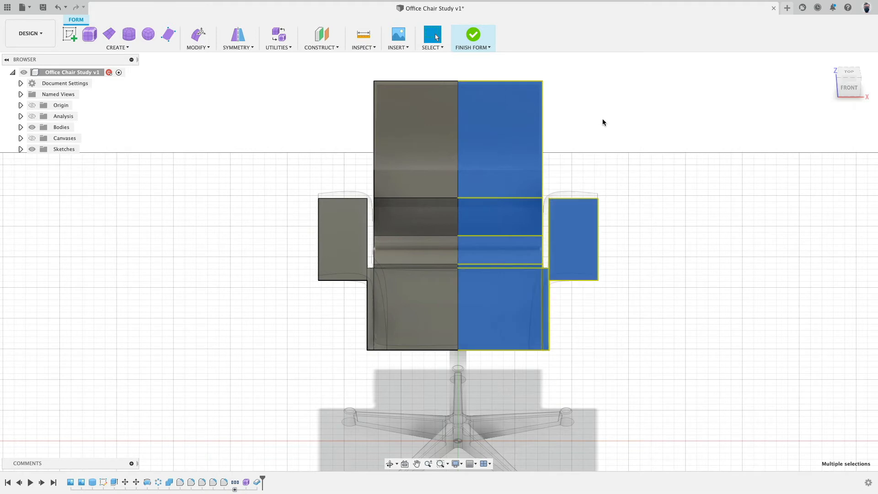
key(Delete)
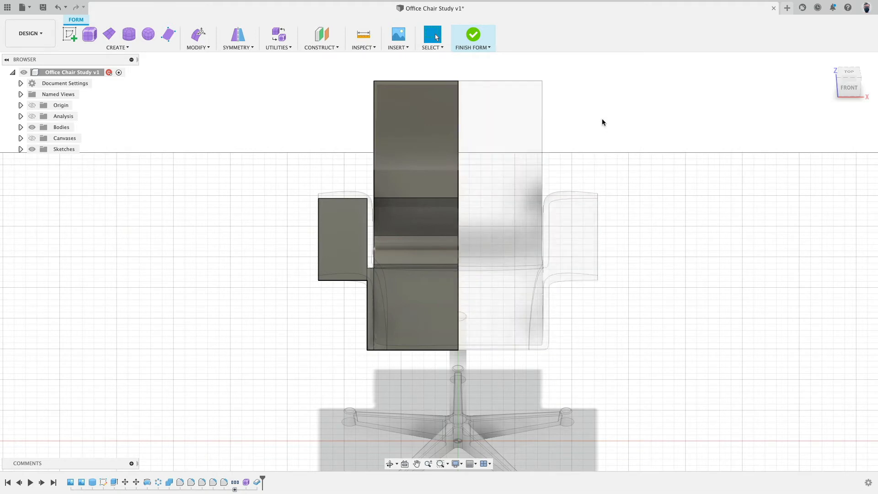
shift+middle_drag(601, 119, 564, 111)
click(237, 34)
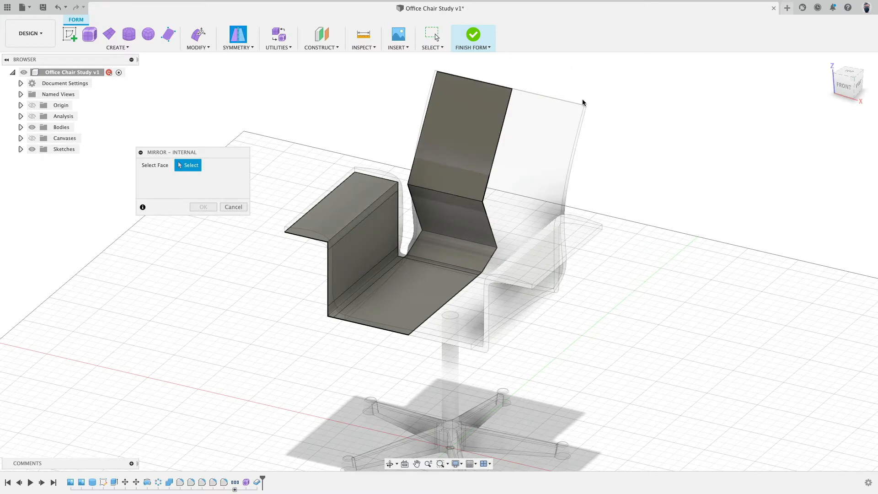
click(345, 219)
click(357, 242)
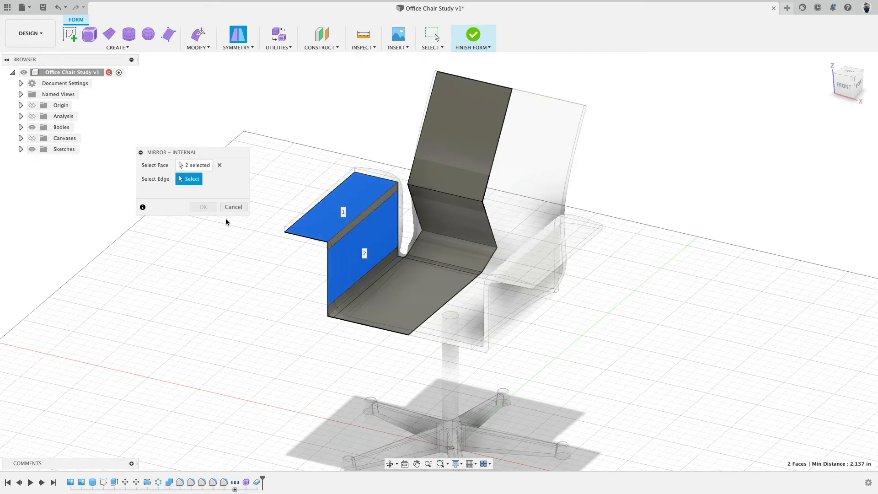
click(219, 167)
click(233, 207)
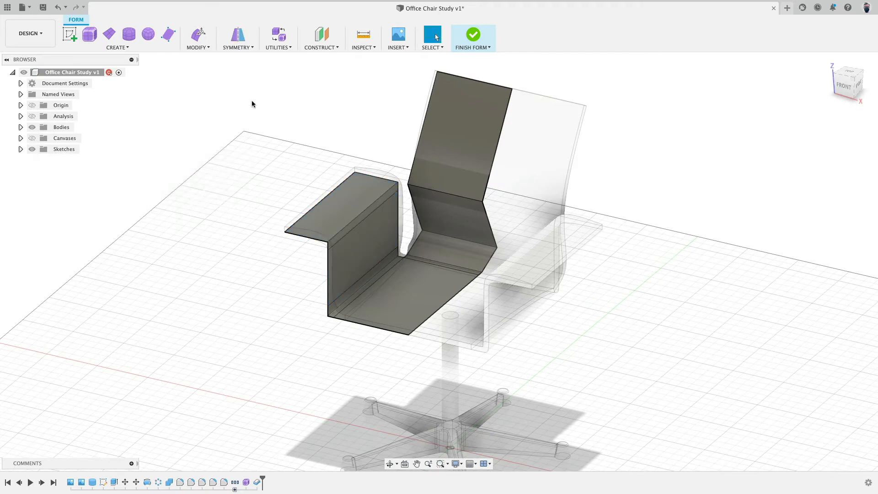
Step: Mirror-duplicate the remaining half shell across the central YZ plane with Weld enabled to restore the full seat
click(244, 47)
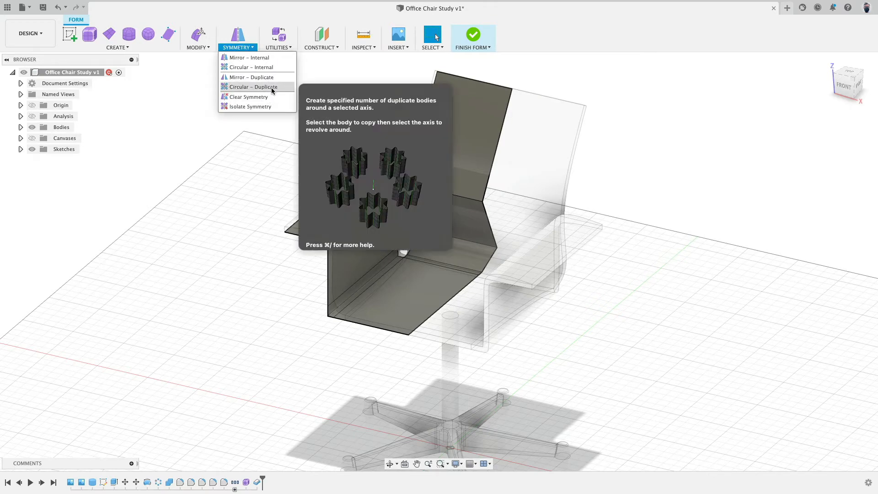
click(254, 77)
click(429, 236)
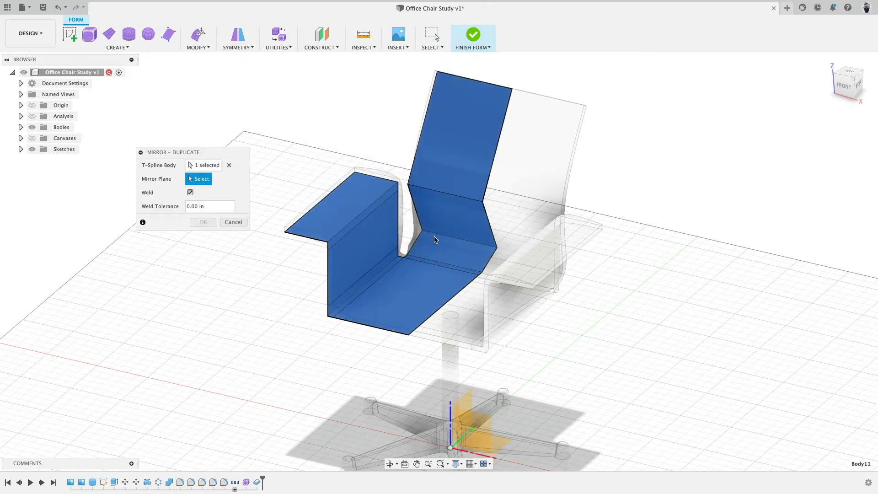
click(465, 407)
click(201, 222)
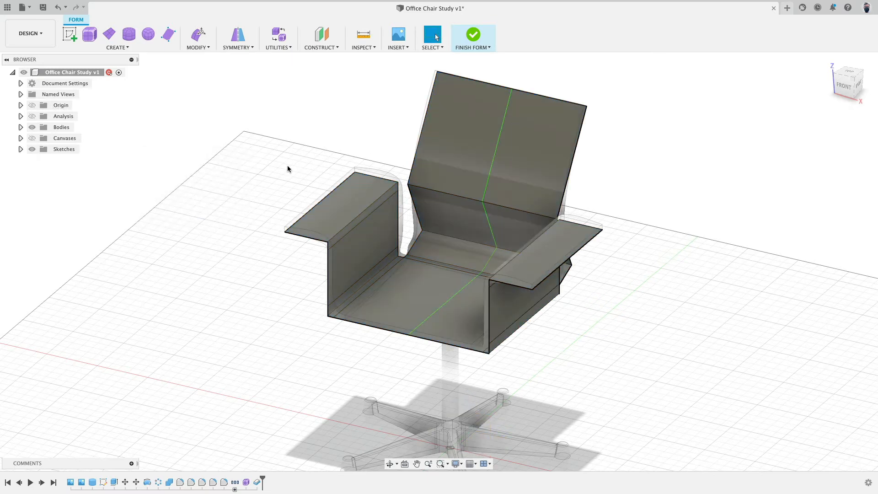
Step: With Edit Form, lower the armrest side's upper edge about 1.077 in and raise its lower edge about 1.167 in
click(198, 34)
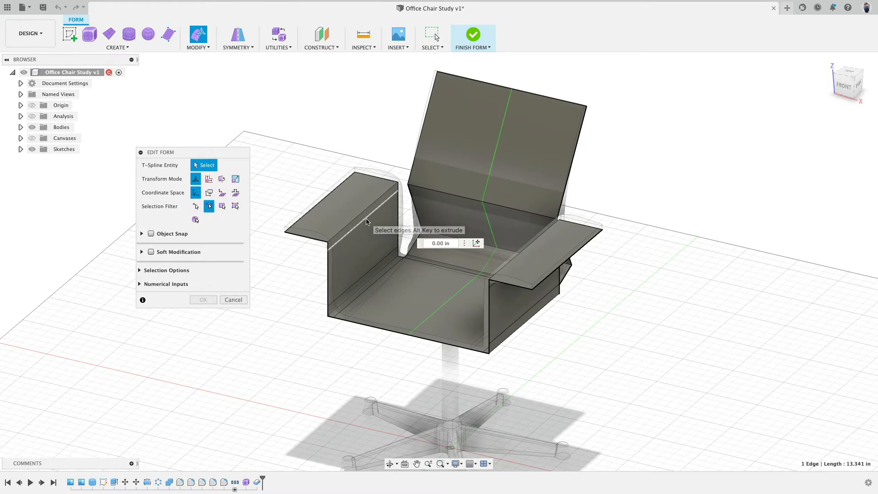
click(366, 219)
drag(362, 197, 362, 209)
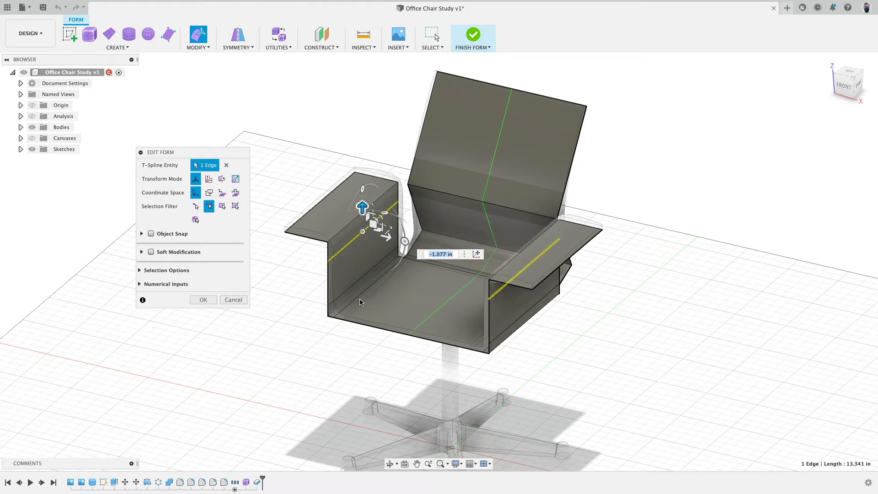
click(346, 290)
drag(366, 251, 367, 238)
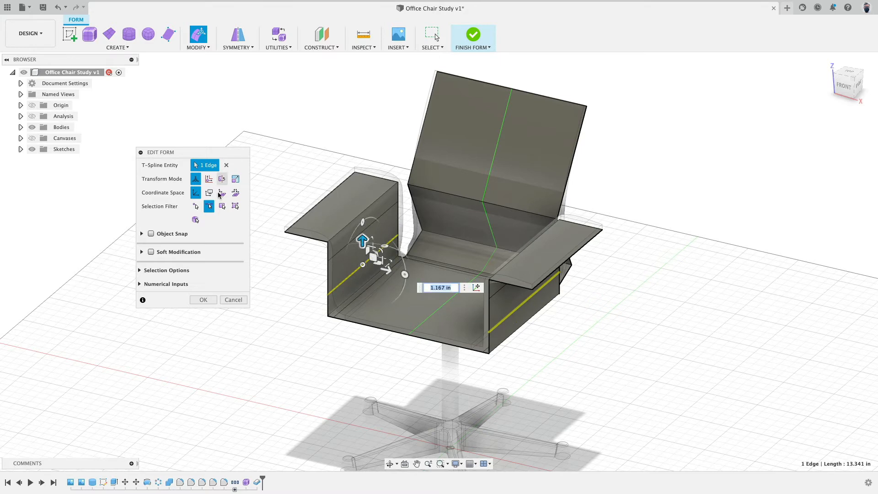
Step: Move the three stacked side faces below the armrest outward by about 0.824 in
click(222, 206)
click(347, 276)
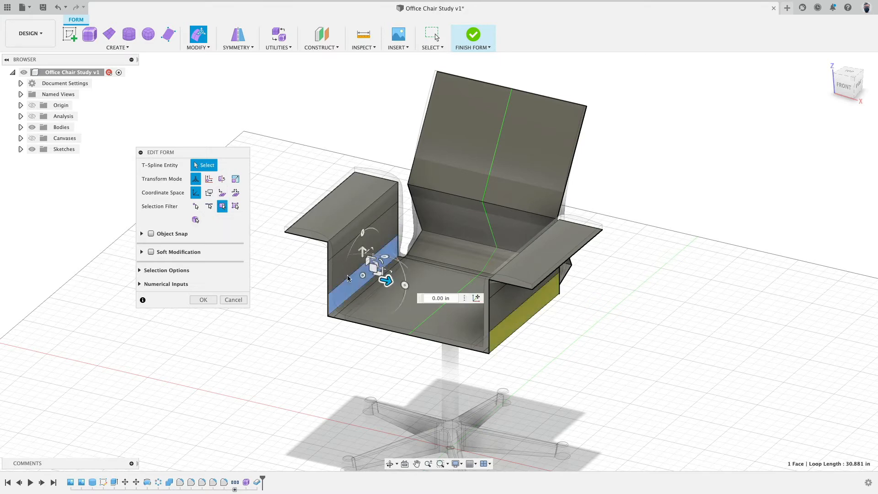
shift+click(346, 251)
shift+click(343, 242)
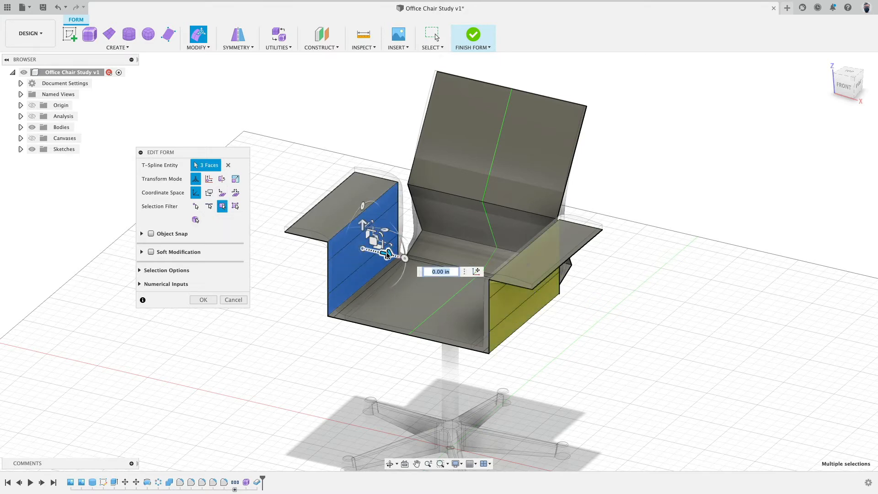
drag(387, 255, 380, 251)
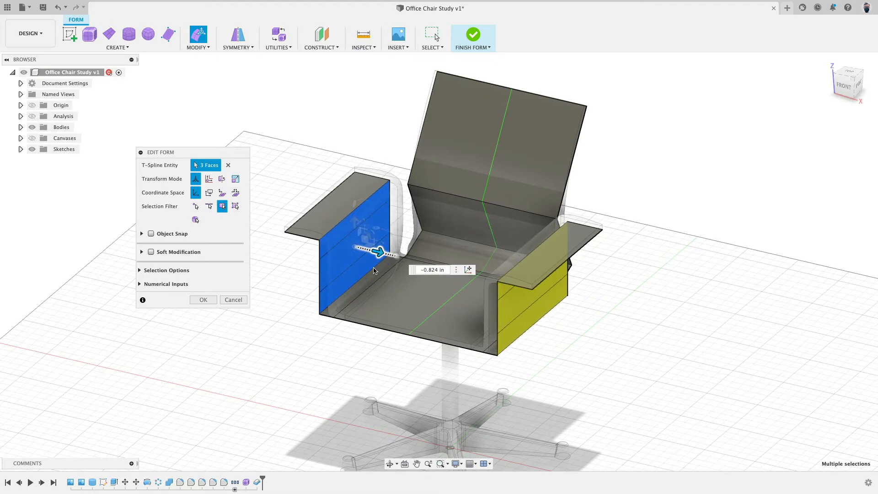
click(348, 293)
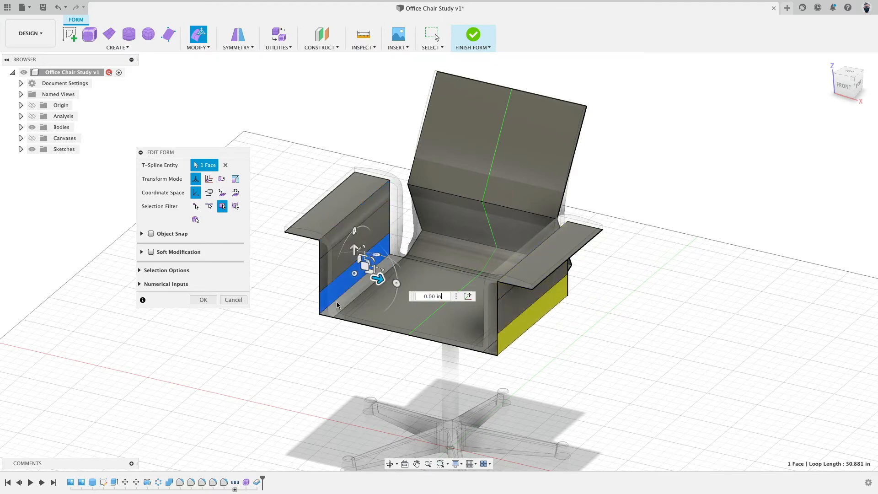
click(335, 239)
Step: Shift the edge line just behind the seat about 0.832 in toward the rear and apply the form edits
shift+middle_drag(503, 250, 447, 268)
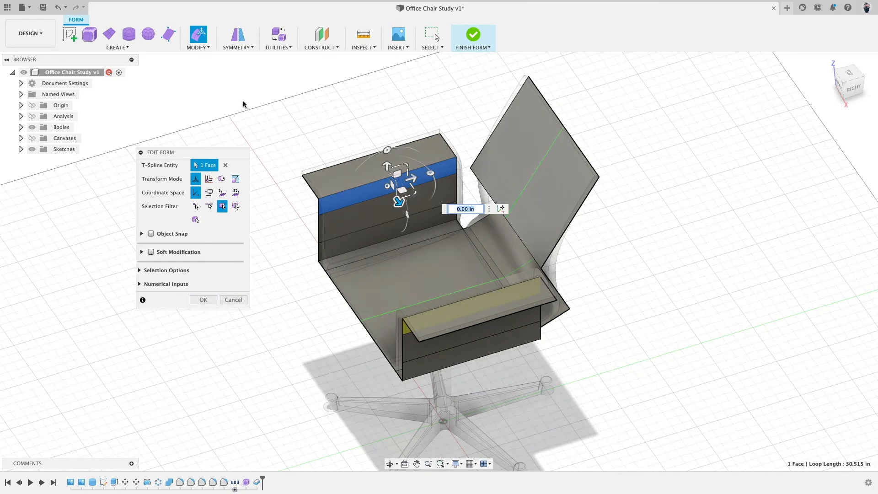
click(209, 206)
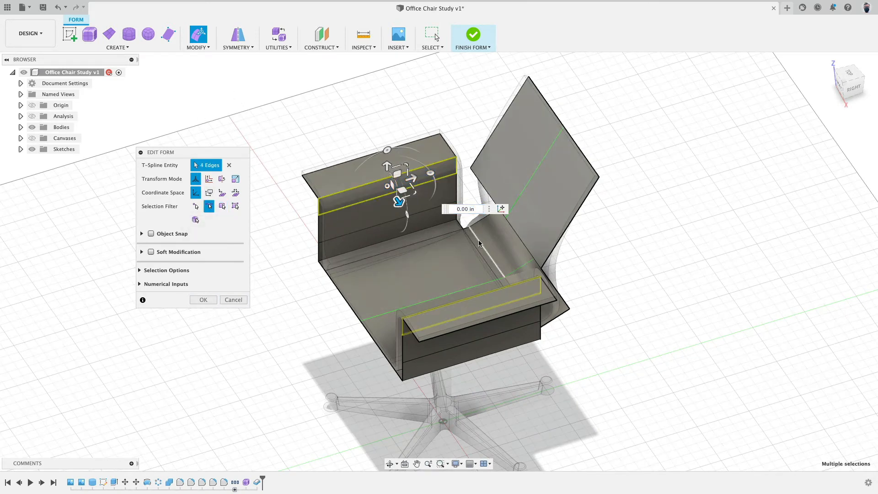
click(475, 233)
drag(513, 246, 521, 240)
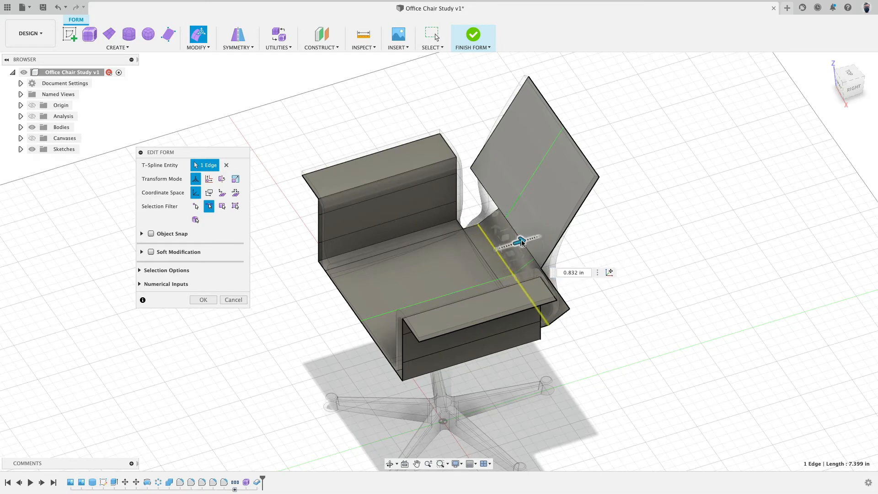
click(203, 300)
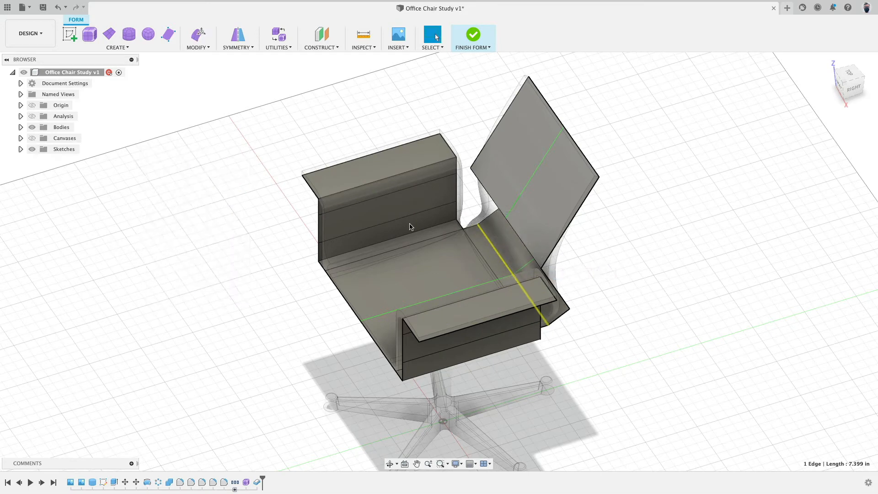
Step: Finish the form, reapply the 0.5 in one-side Thicken as a new body, and check the chair from above and the side
click(473, 35)
double_click(257, 482)
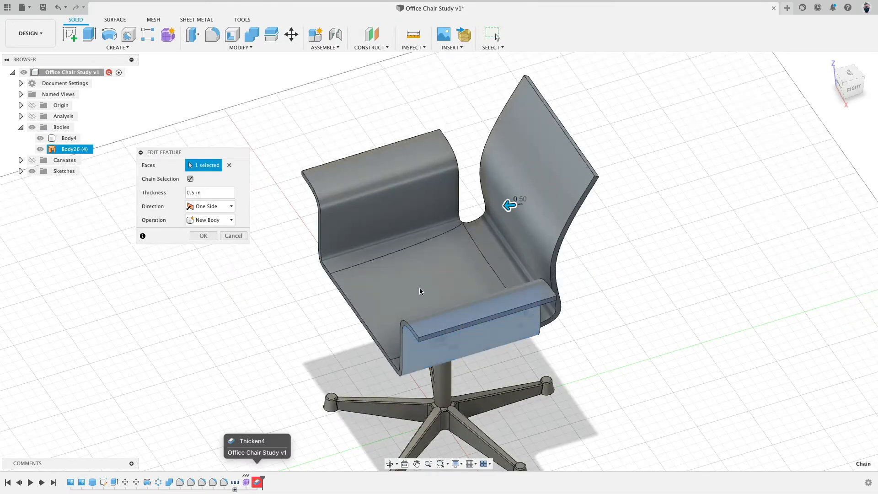
shift+middle_drag(255, 328, 525, 384)
click(203, 235)
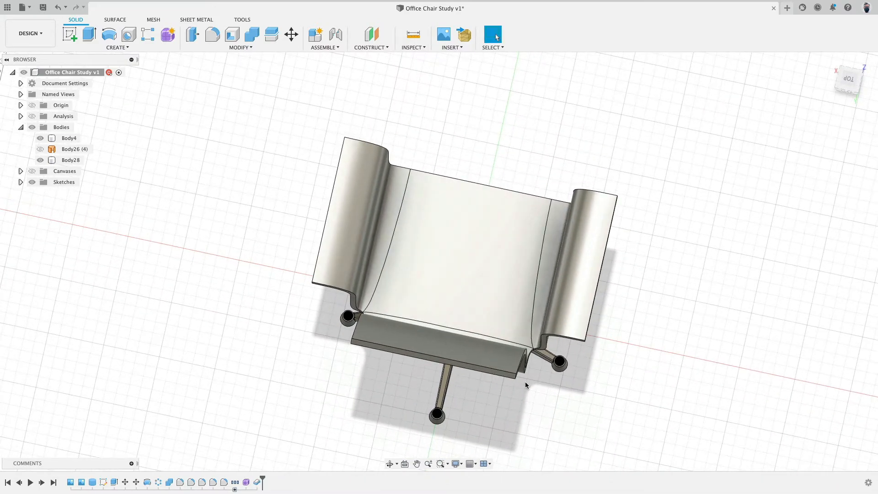
shift+middle_drag(548, 357, 101, 292)
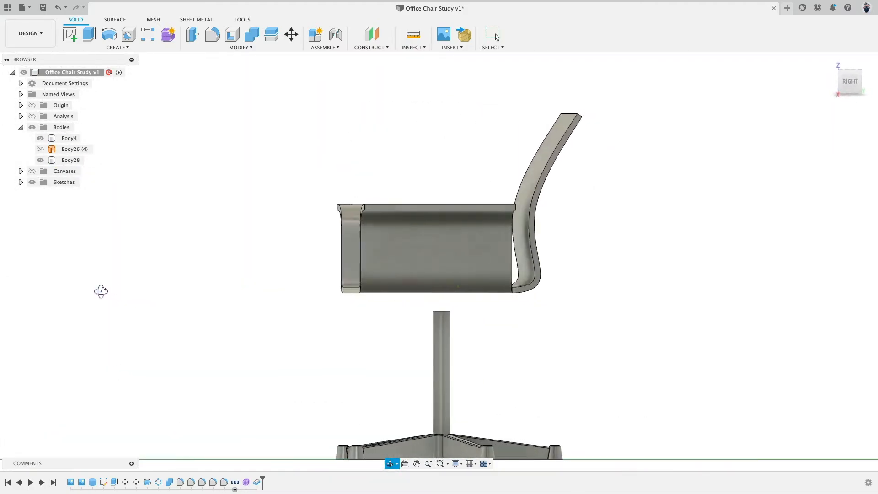
click(848, 82)
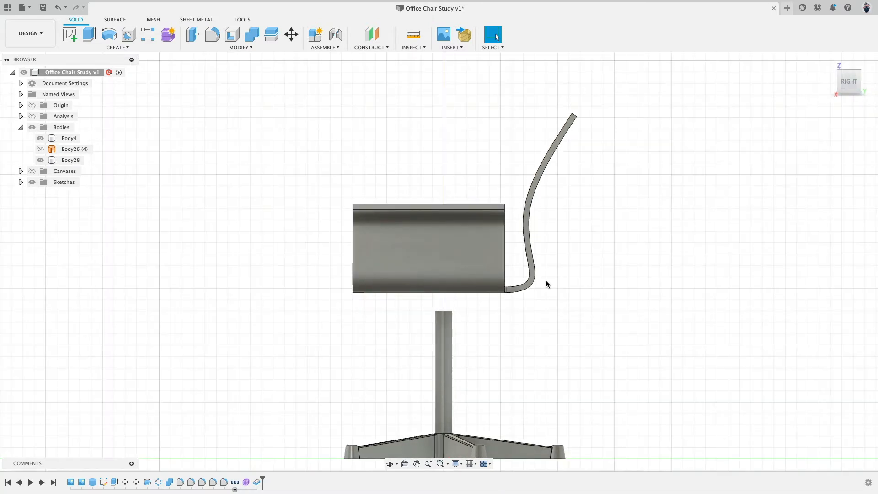
shift+middle_drag(363, 289, 397, 306)
Step: Reopen the form and tilt the whole shell backward about 6.3 degrees in the side view with Edit Form
double_click(245, 484)
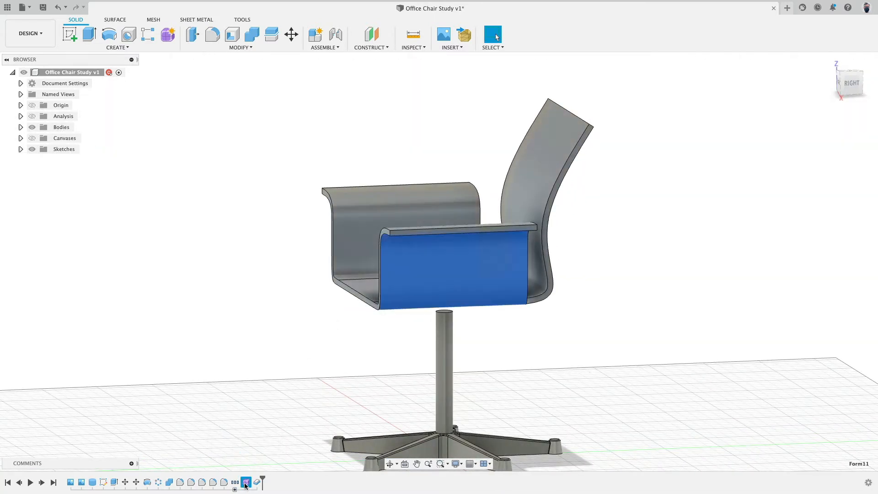
click(853, 86)
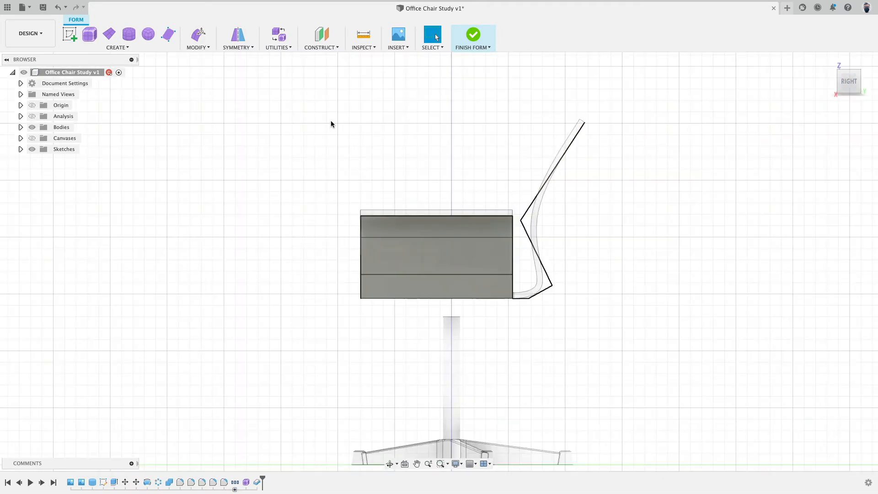
drag(676, 85, 265, 347)
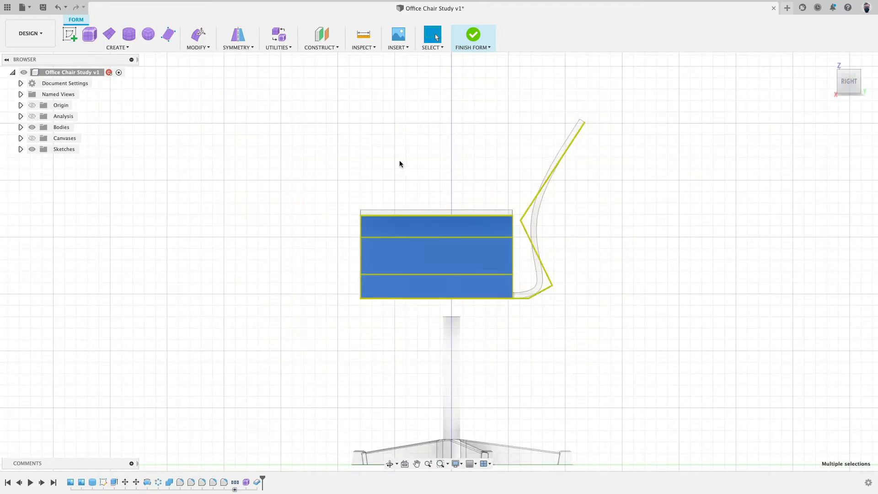
click(198, 34)
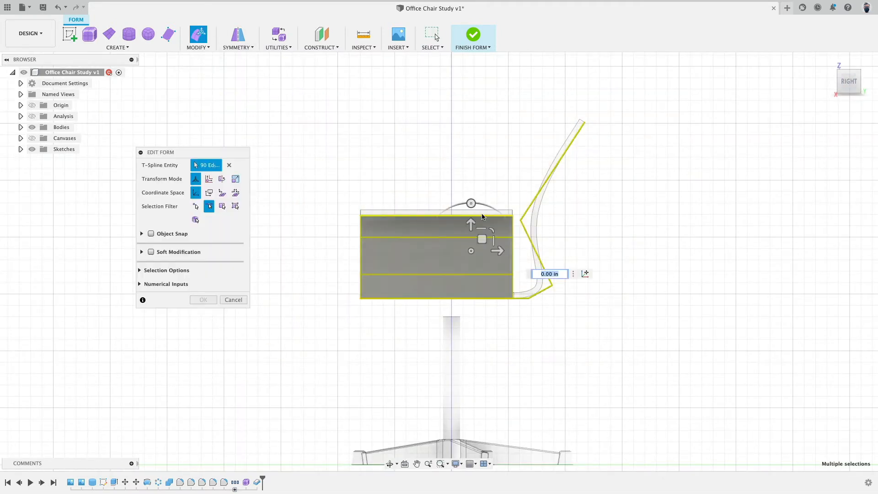
drag(471, 203, 476, 203)
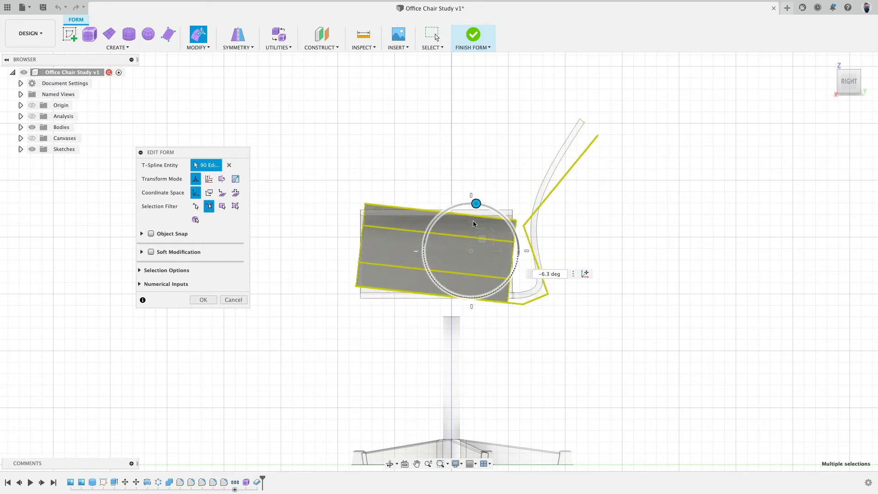
Step: Move the tilted shell about 1.608 in down and 0.322 in forward onto the column, and finish the form
drag(482, 239, 478, 258)
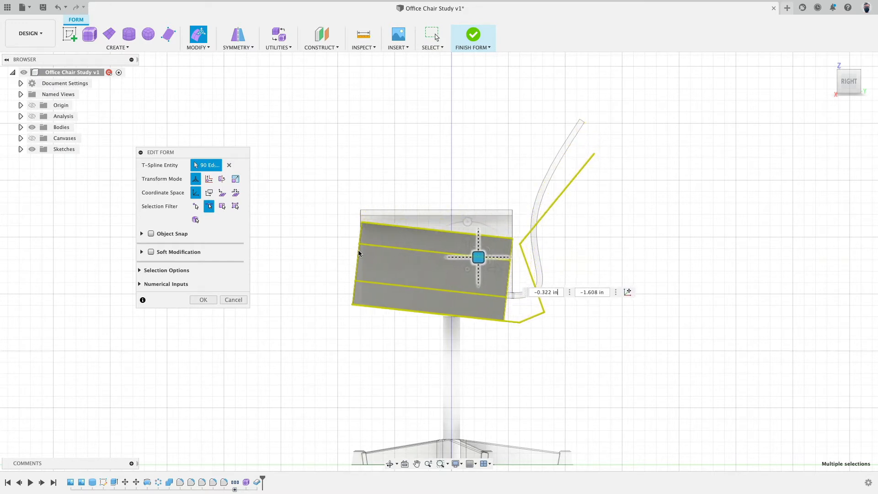
click(203, 300)
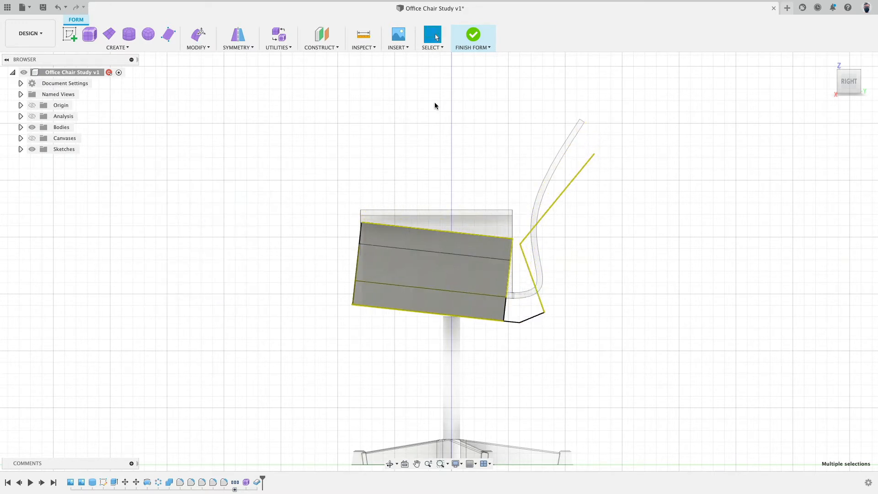
click(473, 36)
shift+middle_drag(251, 156, 278, 170)
scroll(276, 174, down, 5)
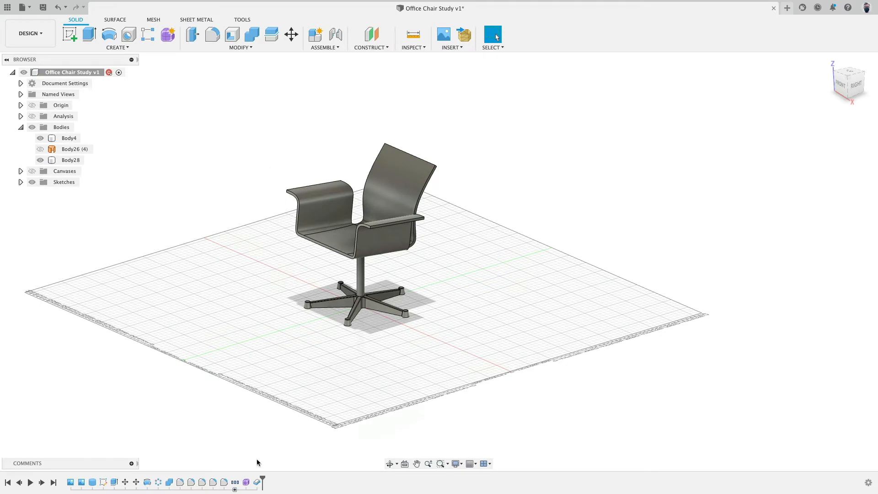
Step: Remove the hidden surface body Body26 and group the seat's form, thicken and remove features in the timeline
right_click(73, 149)
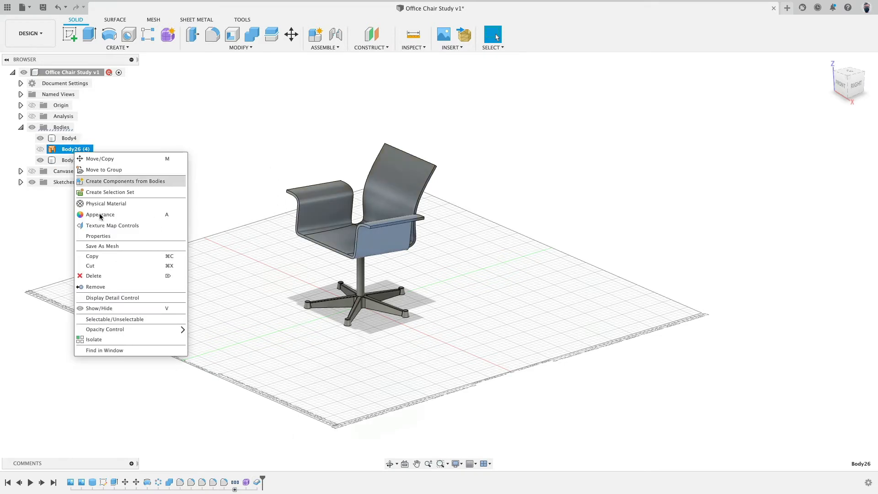
click(106, 288)
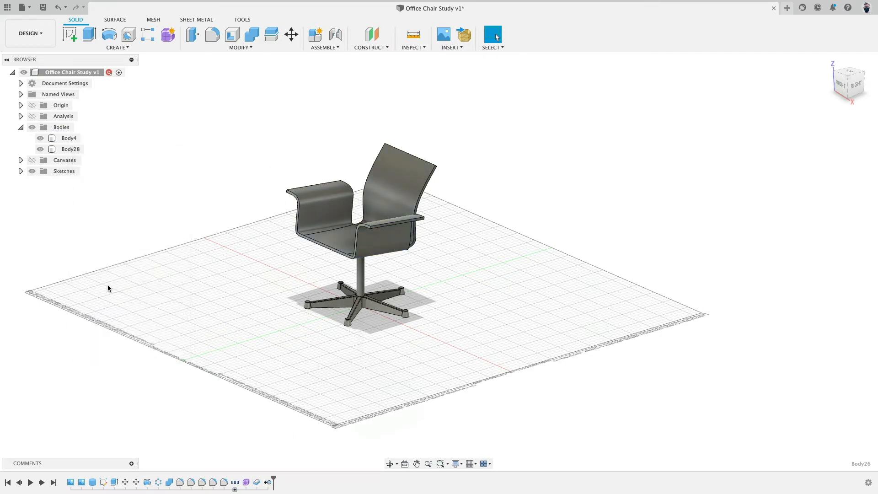
click(246, 482)
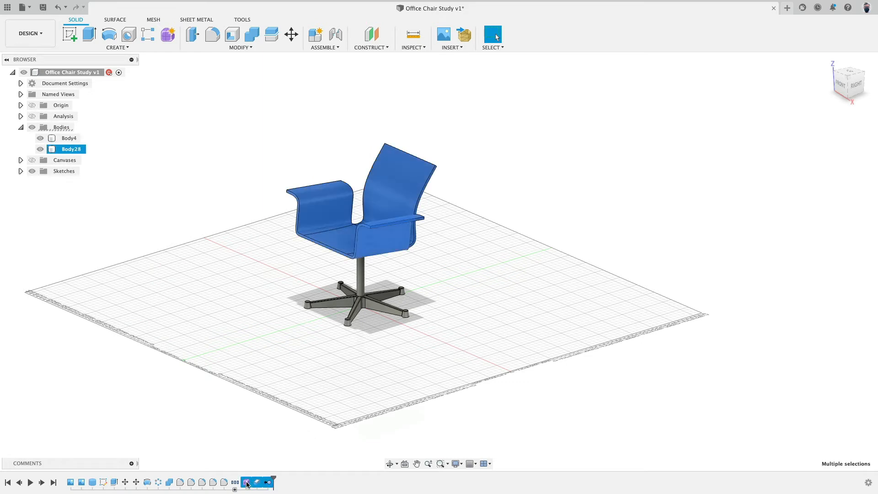
right_click(246, 483)
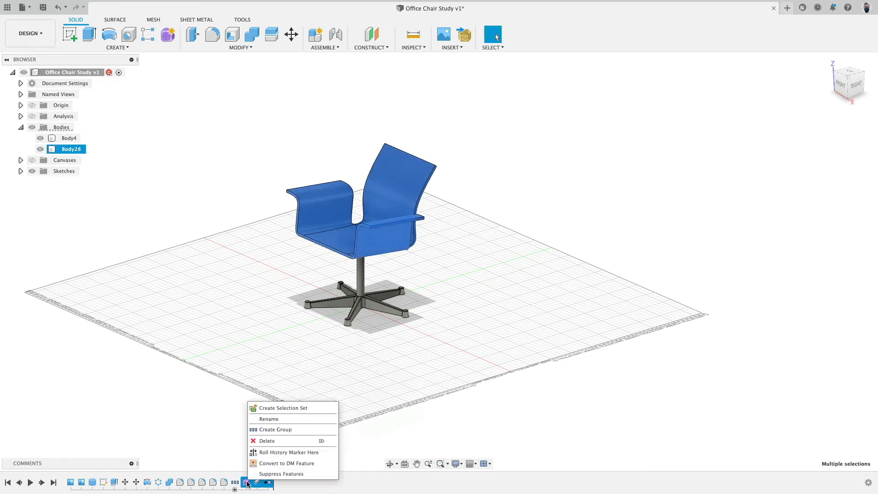
click(288, 429)
Step: Rename the new timeline group as Idea 2 and suppress its features
right_click(250, 484)
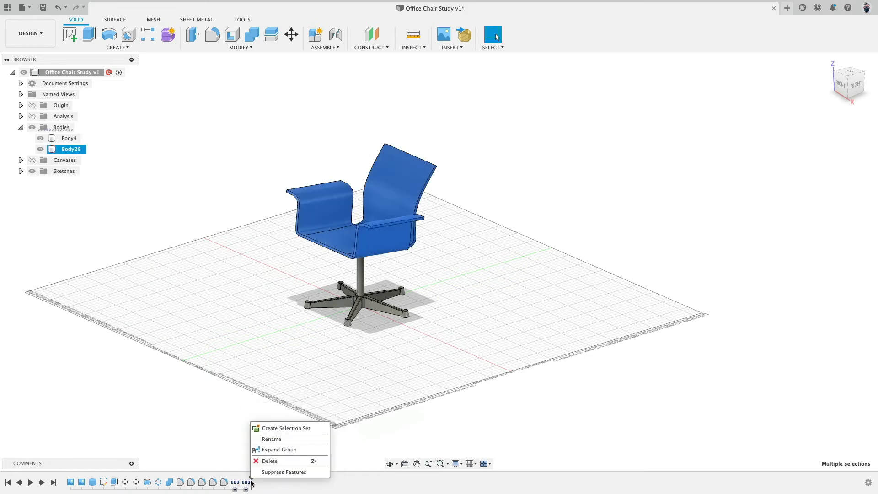
click(275, 442)
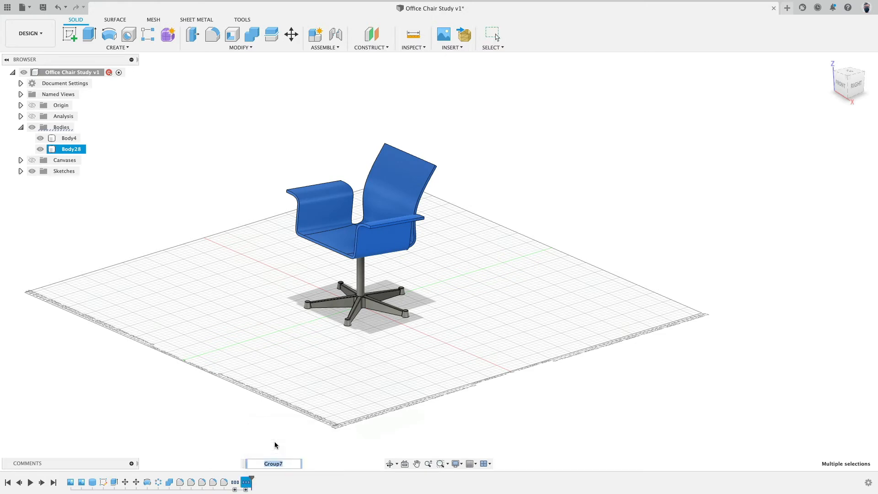
text(Idea 2)
key(Return)
click(339, 377)
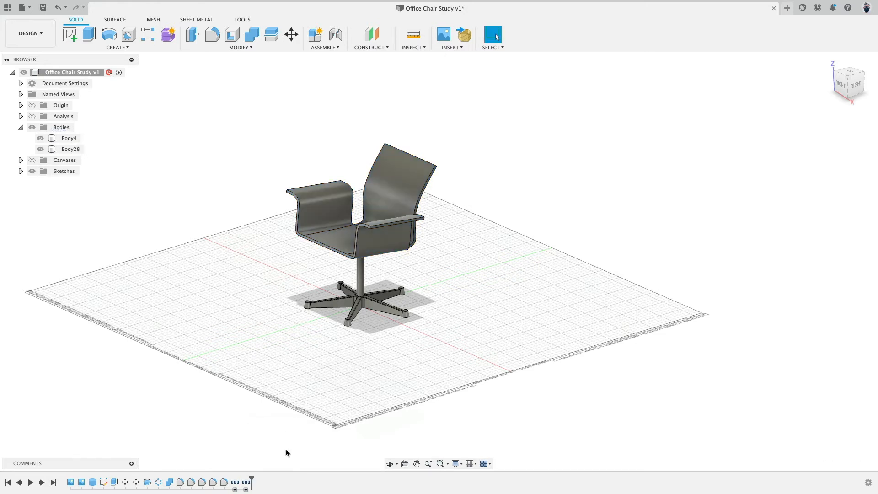
right_click(245, 483)
click(253, 471)
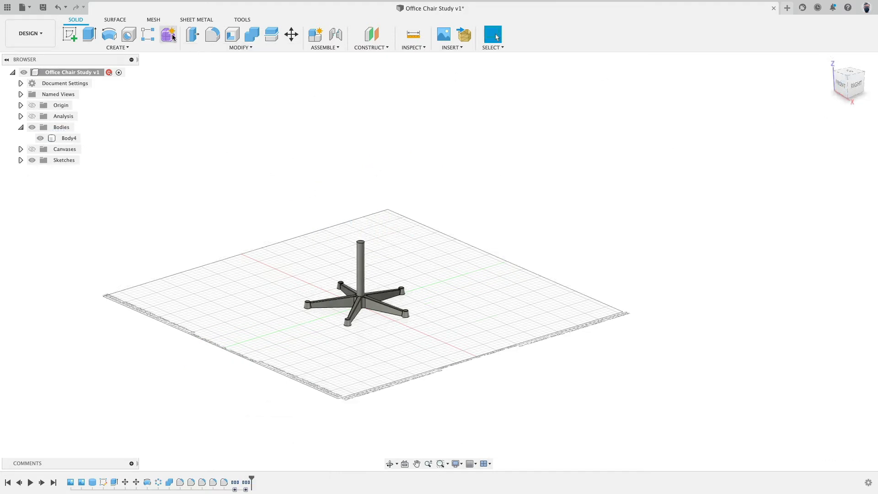
Step: Show the reference canvases in the front view and create a new form
click(841, 87)
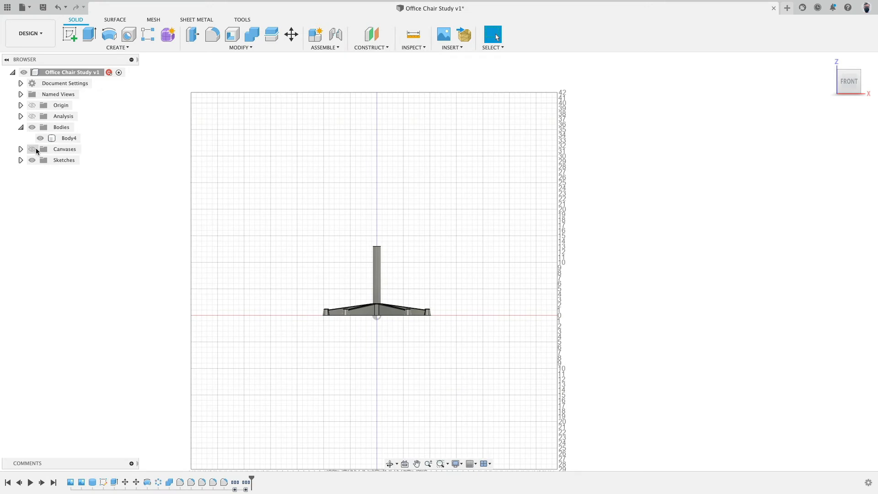
click(32, 149)
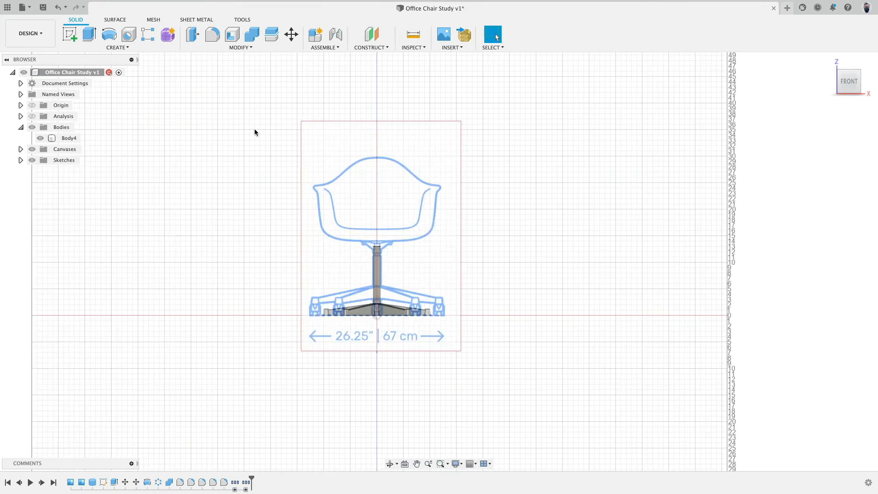
click(168, 35)
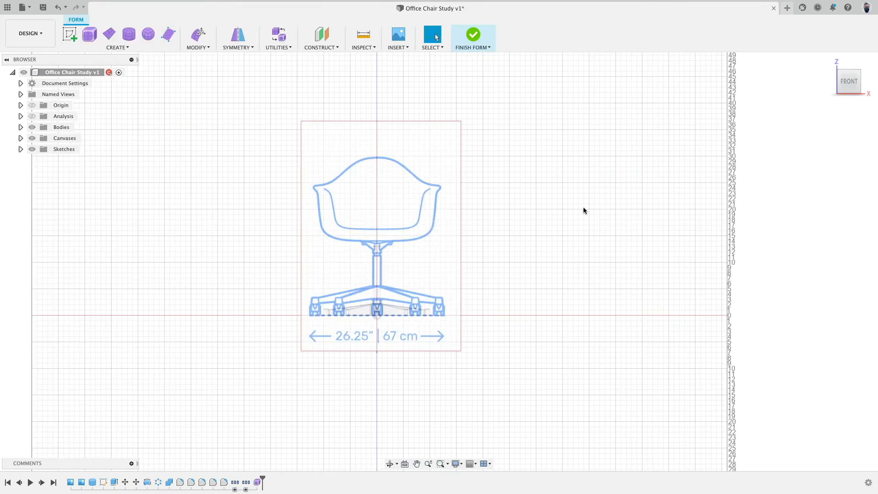
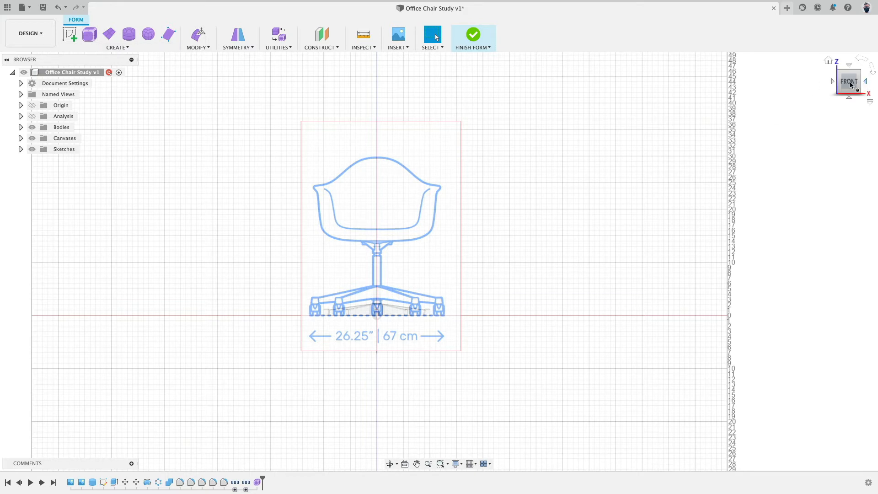
Step: Sketch a degree 3 control point spline with seven points on the side plane, tracing the canvas from the seat's front lip to the backrest top
click(865, 81)
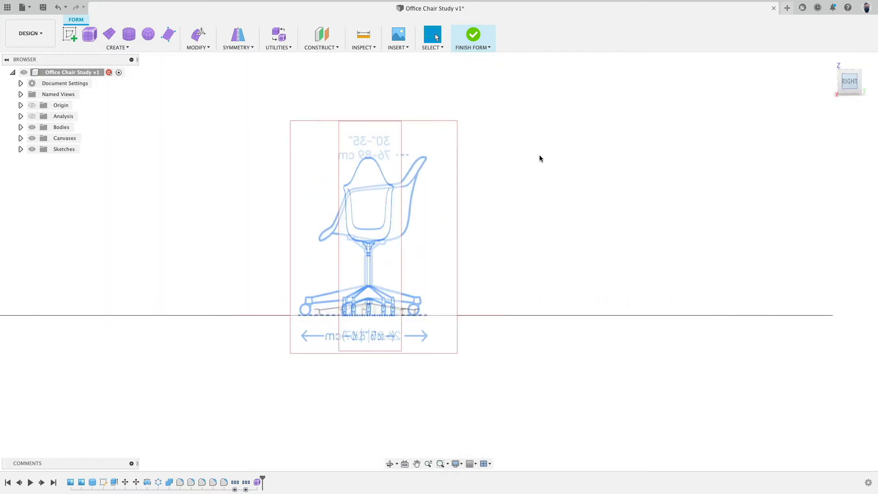
click(74, 35)
click(418, 280)
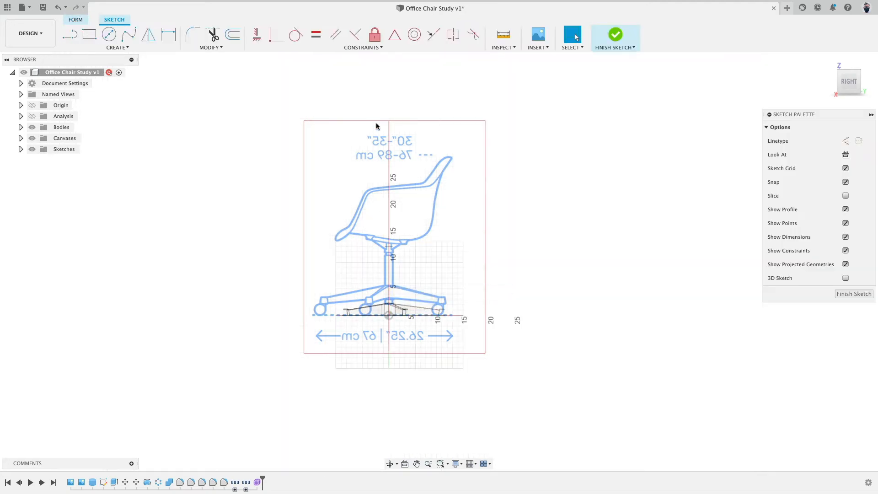
click(118, 47)
mouse_move(108, 124)
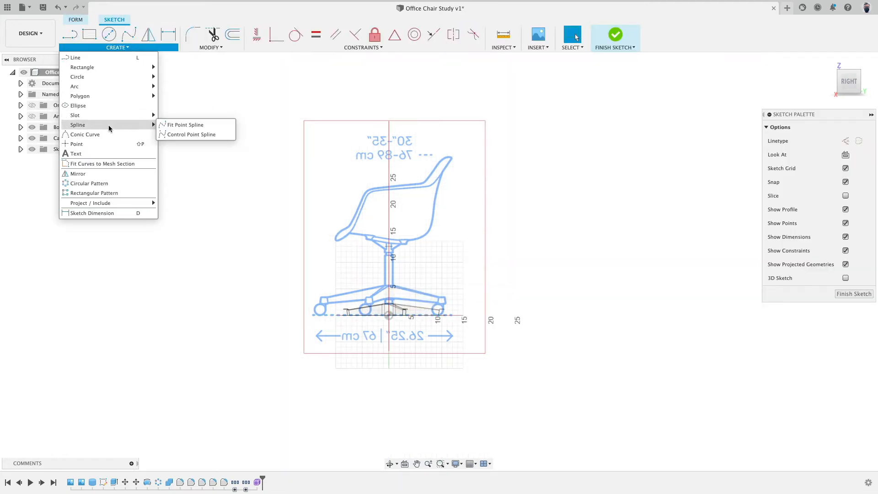
click(177, 134)
scroll(376, 183, up, 5)
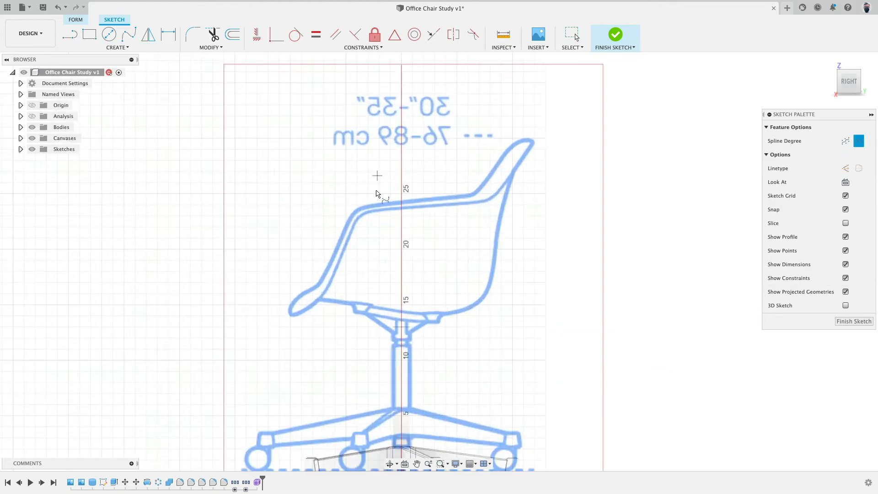
click(290, 316)
click(406, 305)
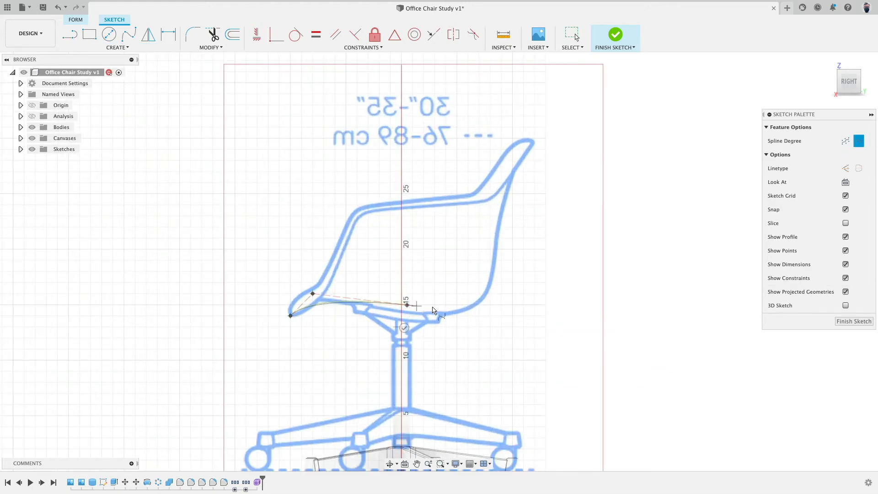
click(479, 316)
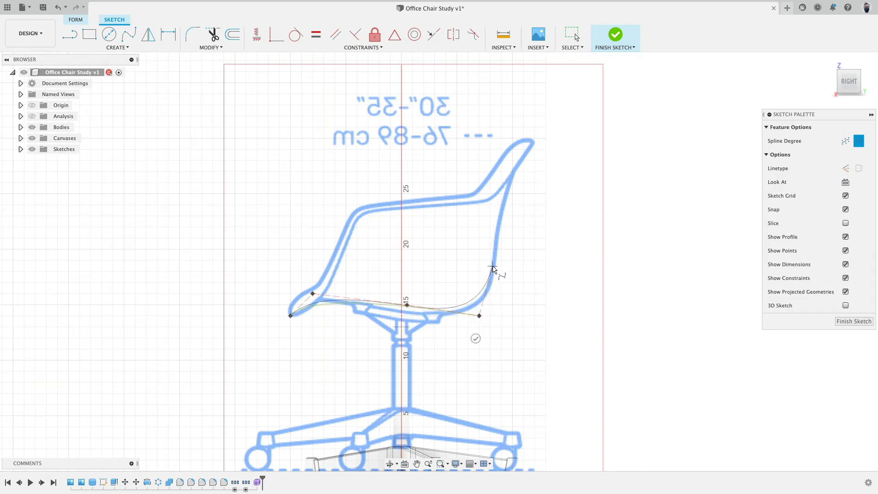
click(492, 266)
click(495, 206)
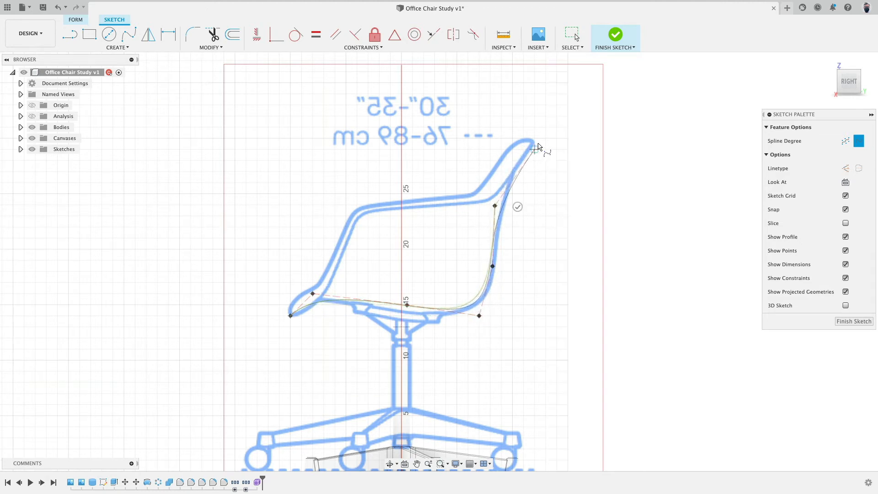
click(554, 150)
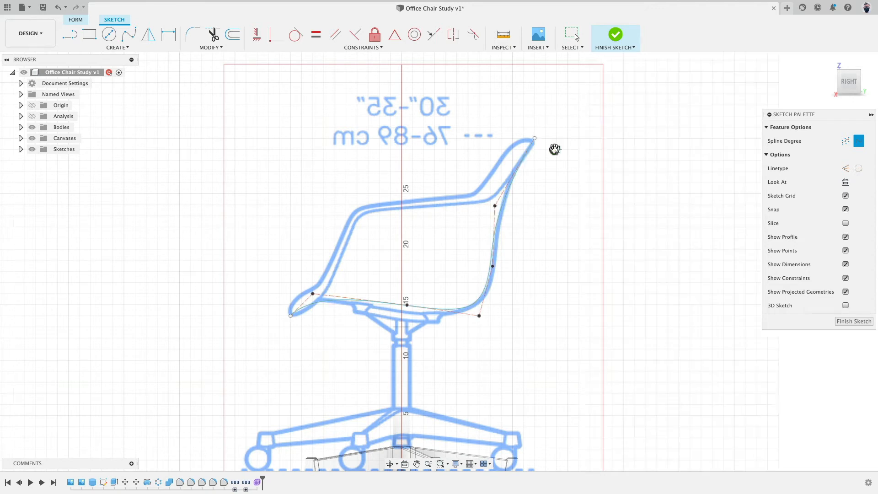
key(Escape)
Step: Move the spline's backrest points to Y 8, Z 24 in and Y 9, Z 18 in, fit two seat points to the canvas, and finish the sketch
drag(495, 205, 490, 205)
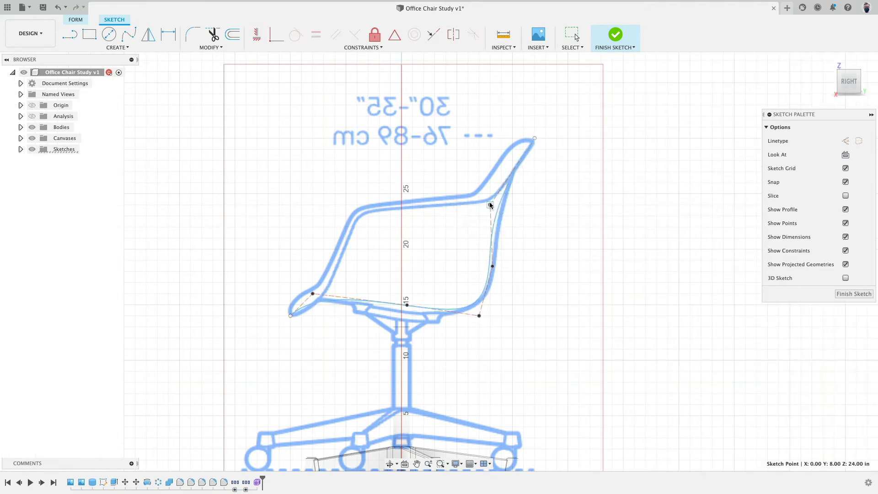
drag(494, 270, 503, 275)
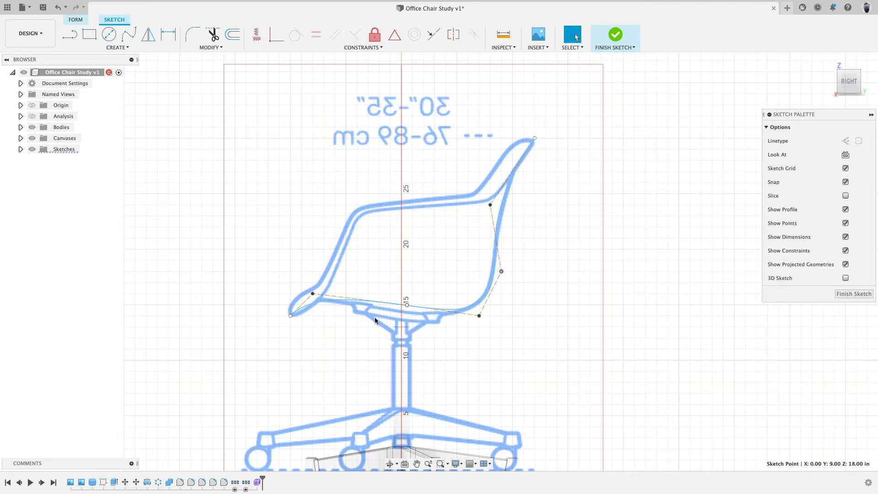
drag(405, 309, 341, 305)
mouse_move(479, 316)
mouse_down()
mouse_move(463, 322)
mouse_move(471, 322)
mouse_up()
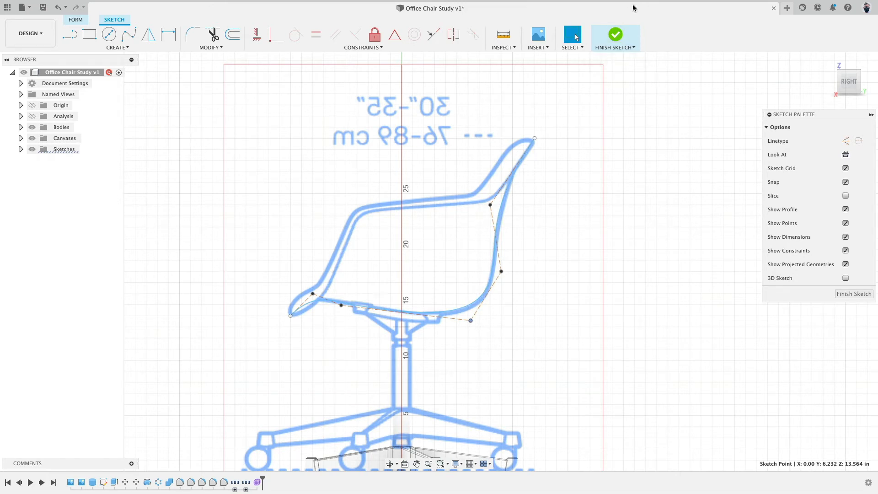
click(615, 35)
Step: Extrude the side profile spline symmetrically 8 in to each side as a new T-spline body with one front face
scroll(229, 108, down, 2)
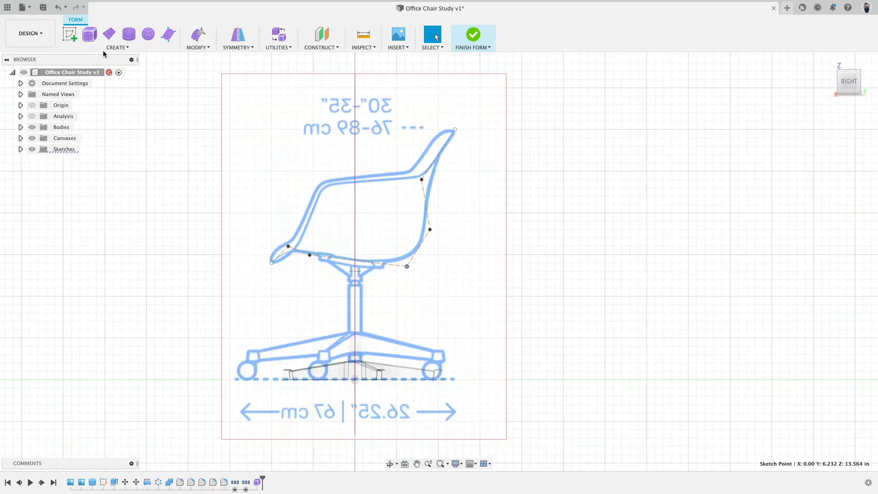
shift+middle_drag(178, 151, 229, 156)
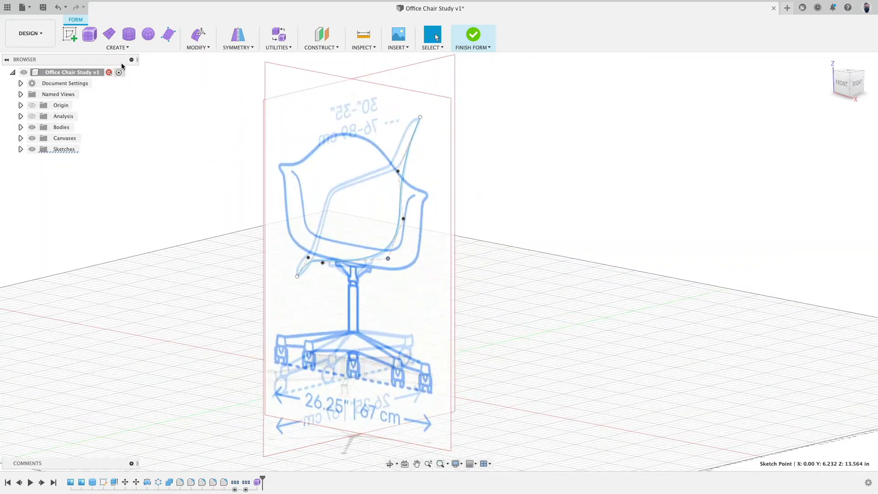
click(117, 47)
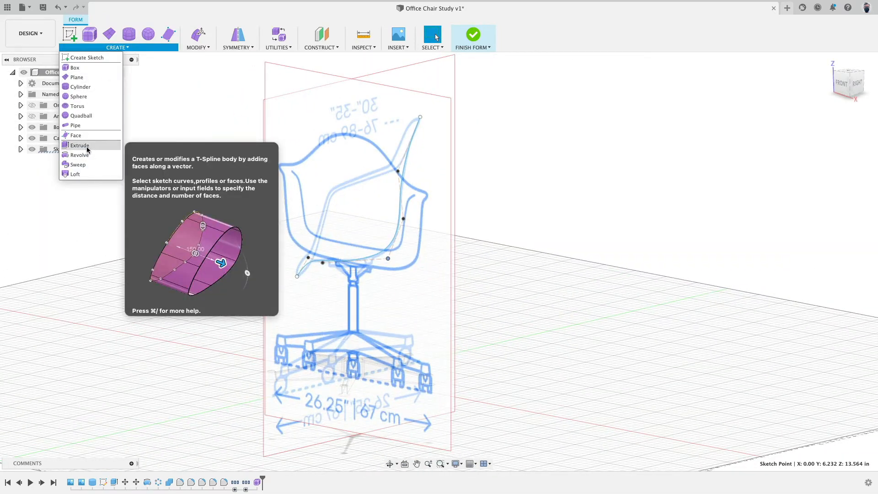
click(80, 145)
click(402, 204)
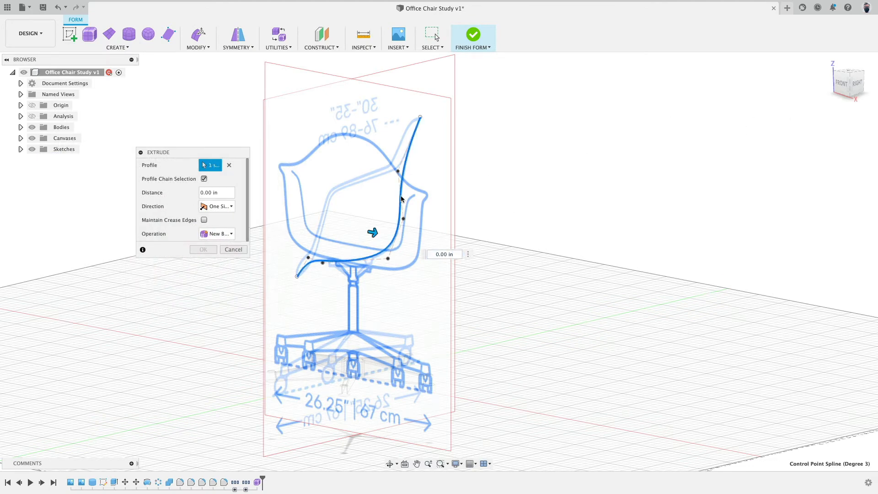
click(840, 84)
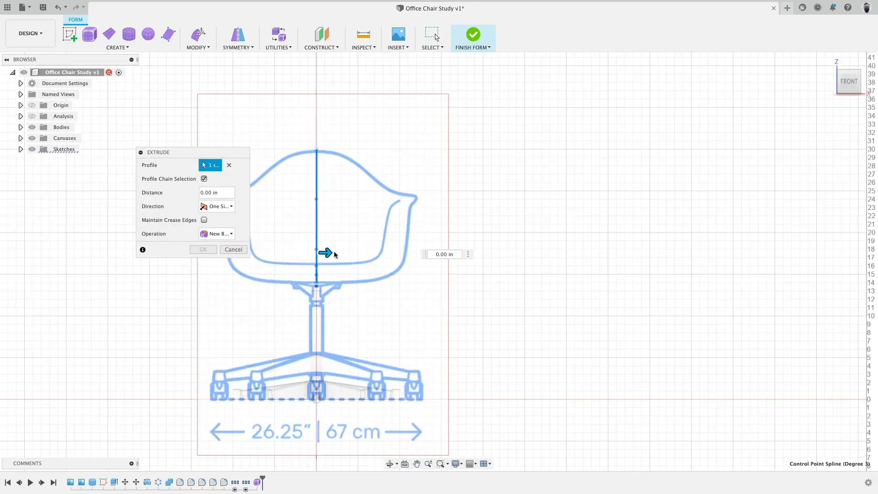
drag(329, 253, 408, 252)
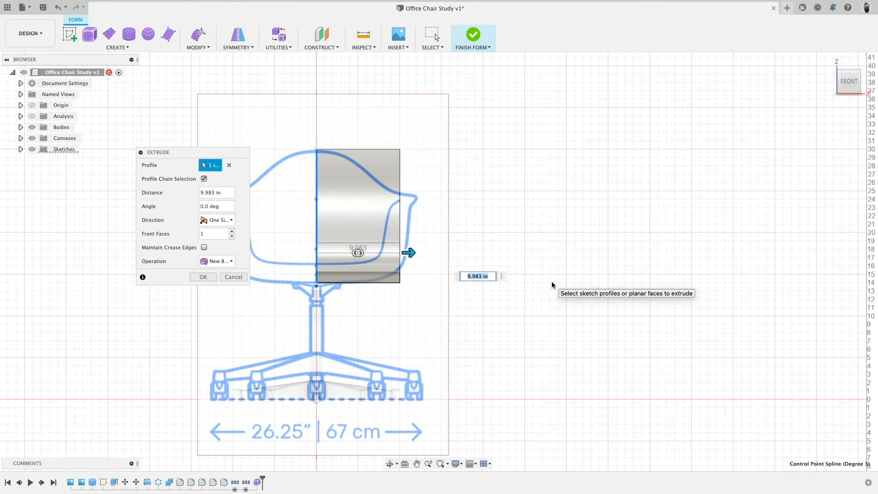
text(8)
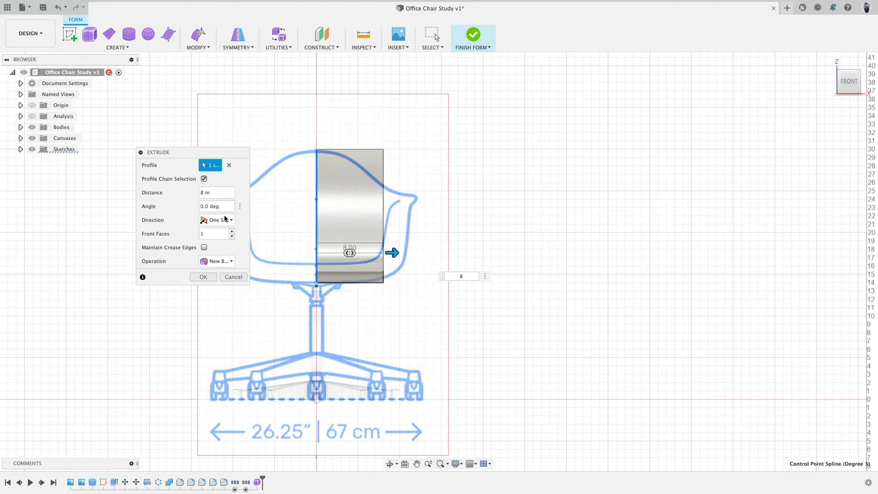
click(225, 218)
click(227, 252)
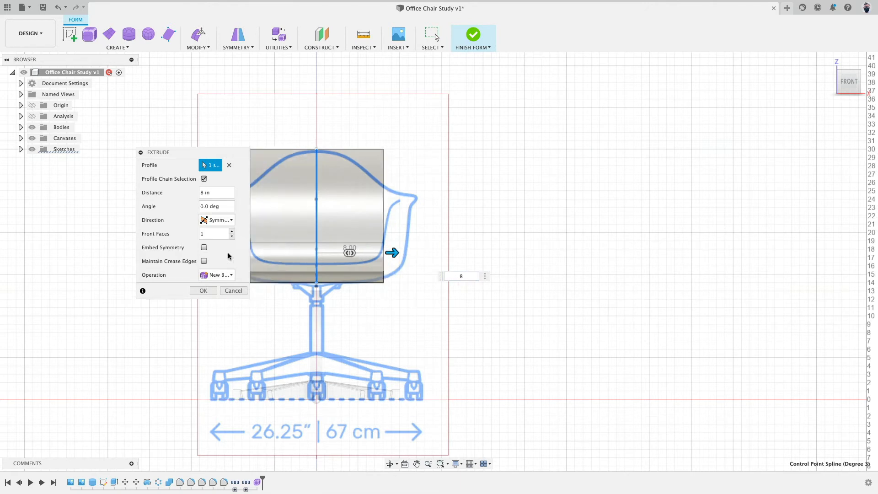
click(204, 291)
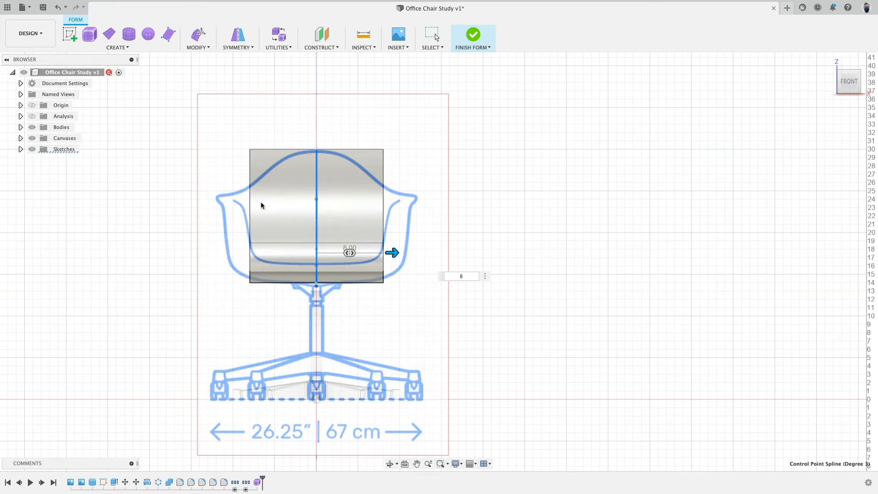
Step: Hide the canvases and sketches and view the extruded seat shell from the side
shift+middle_drag(525, 154, 502, 165)
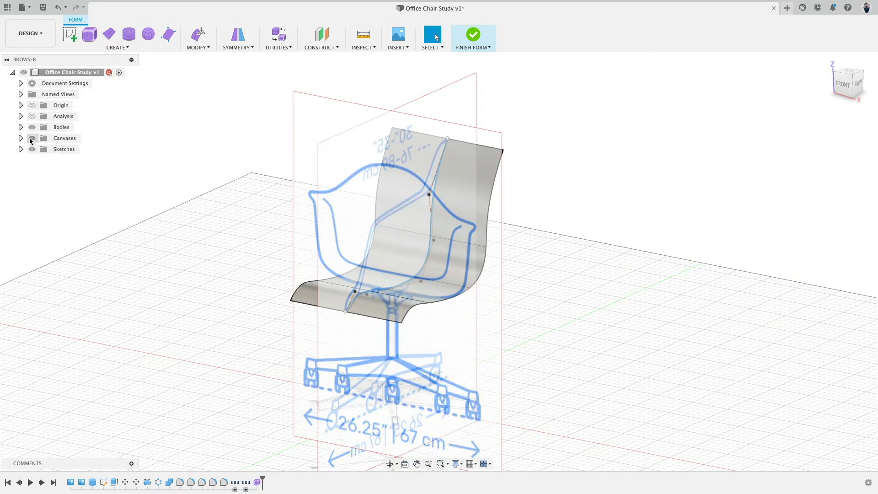
click(31, 138)
shift+middle_drag(287, 182, 233, 187)
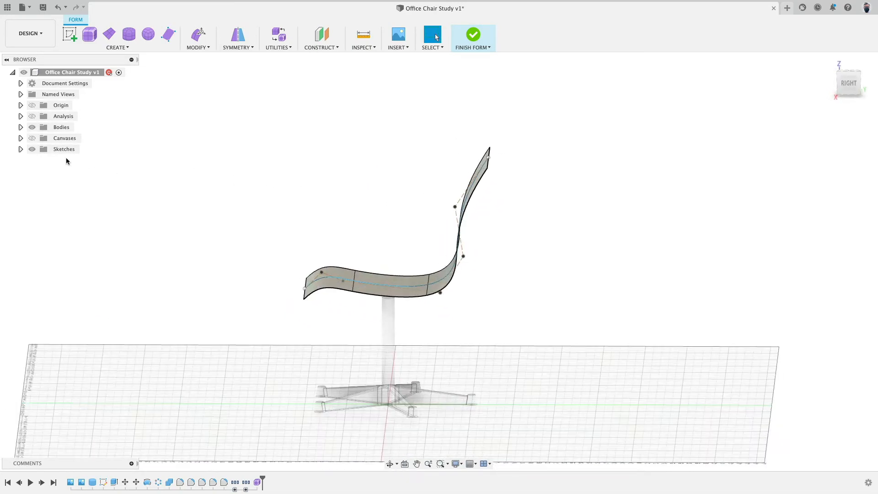
click(32, 150)
mouse_move(304, 211)
shift+middle_down()
mouse_move(300, 194)
mouse_move(253, 191)
mouse_move(309, 196)
mouse_move(315, 207)
shift+middle_up()
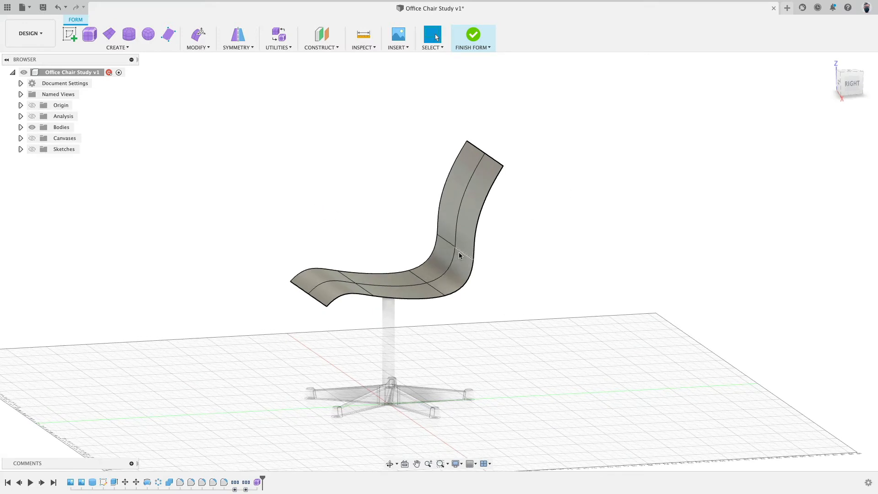
Step: Select the cross edges on the lower backrest and shift them forward and up with Edit Form
click(850, 84)
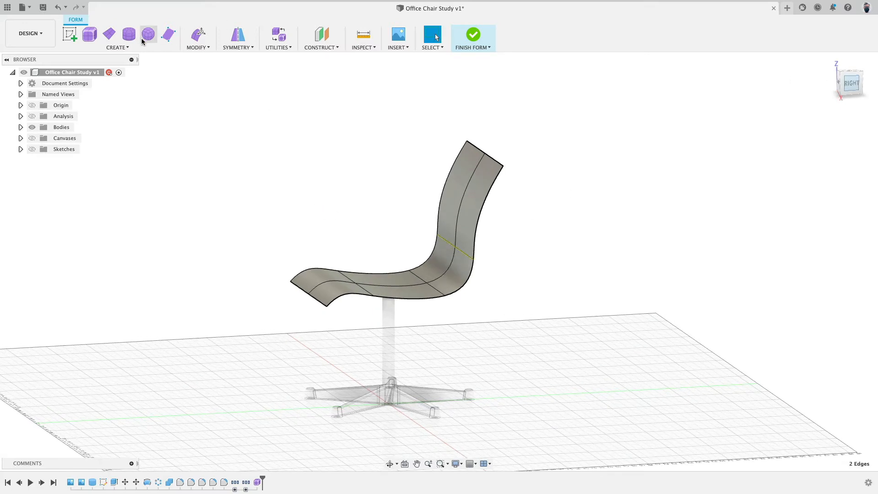
click(198, 34)
shift+middle_drag(423, 209, 456, 243)
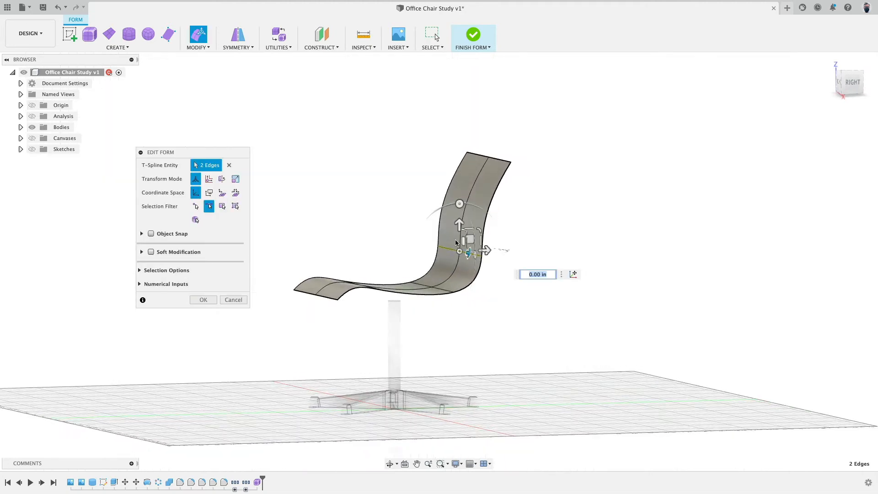
drag(487, 252, 449, 213)
mouse_move(512, 297)
shift+middle_down()
mouse_move(503, 305)
mouse_move(500, 295)
shift+middle_up()
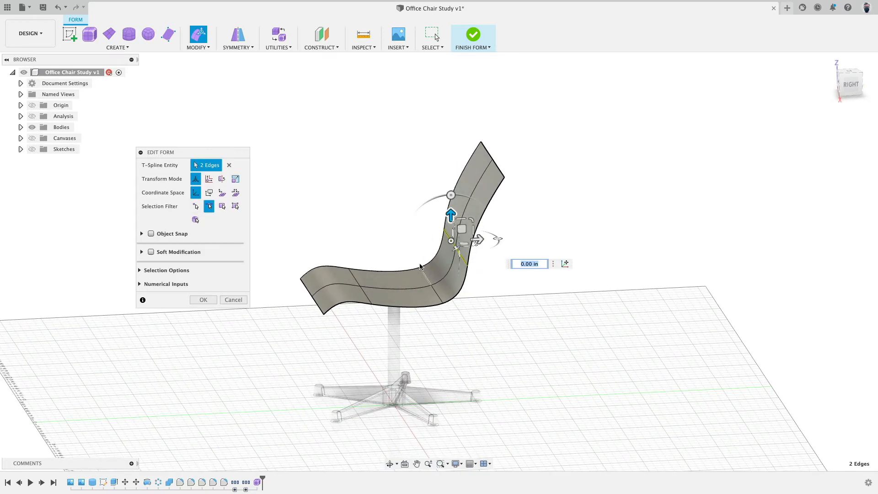
Step: Insert a simple, single-sided edge in front of the seat bend's cross edges at location 0.251
double_click(432, 291)
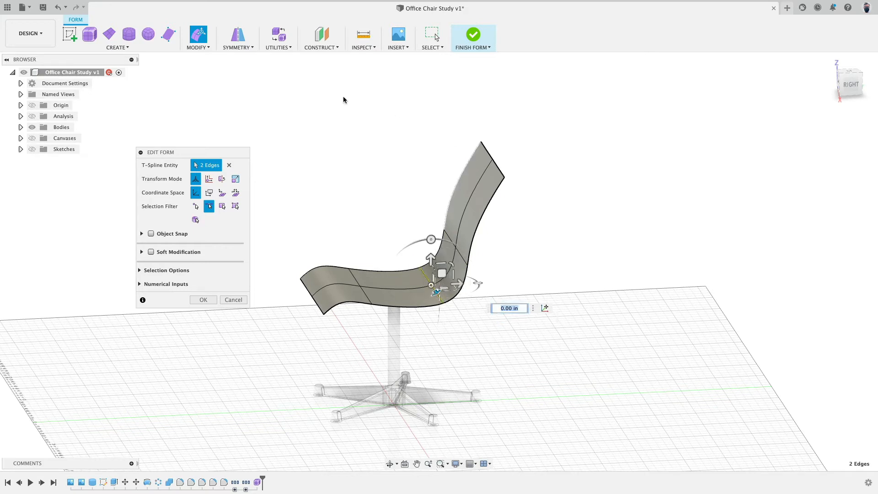
click(198, 43)
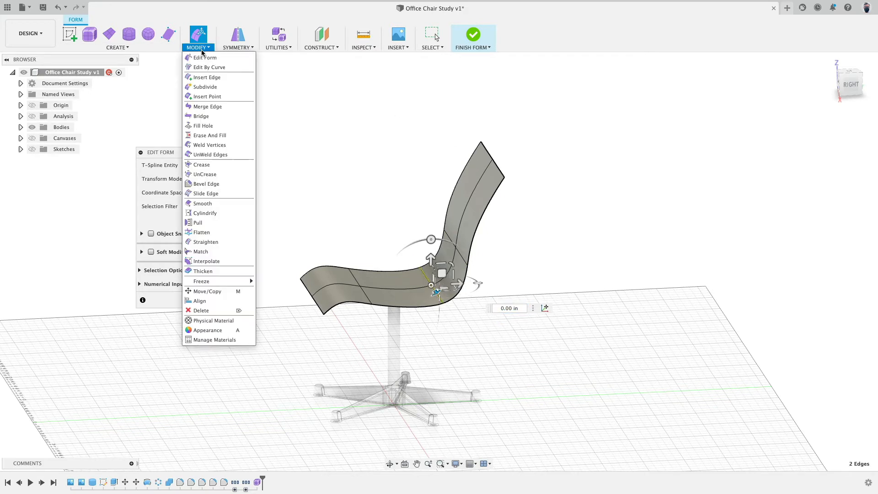
click(211, 80)
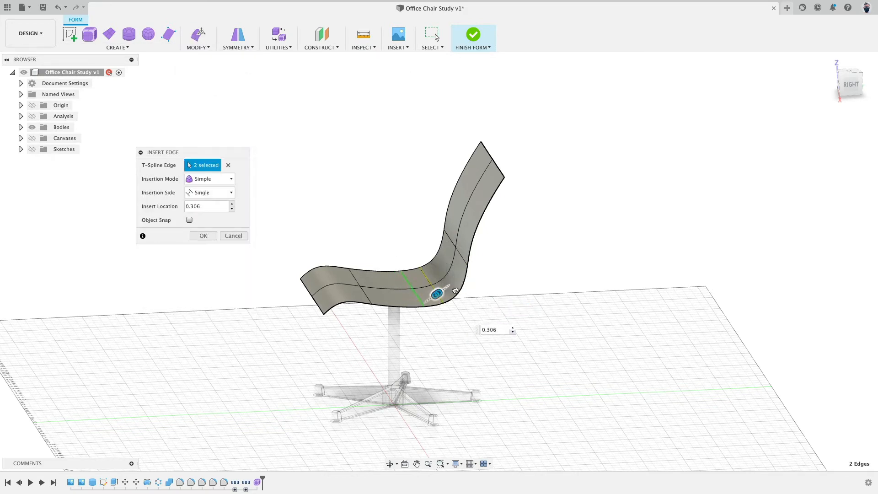
click(202, 236)
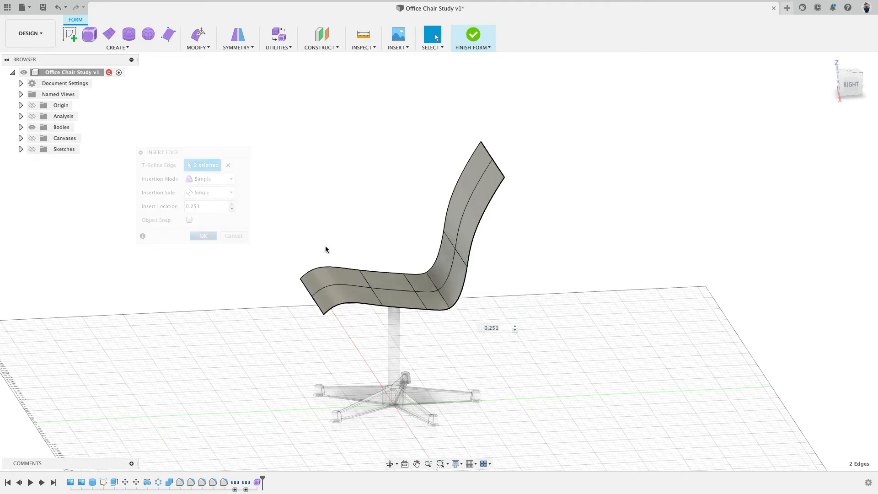
shift+middle_drag(325, 249, 369, 237)
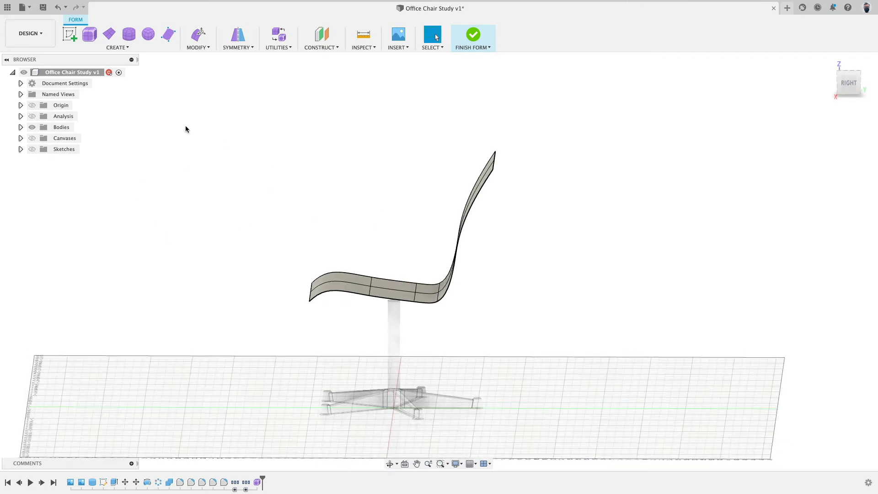
Step: Raise the lower backrest's cross edges slightly and move them forward about 1.34 in with Edit Form
shift+middle_drag(643, 158, 459, 253)
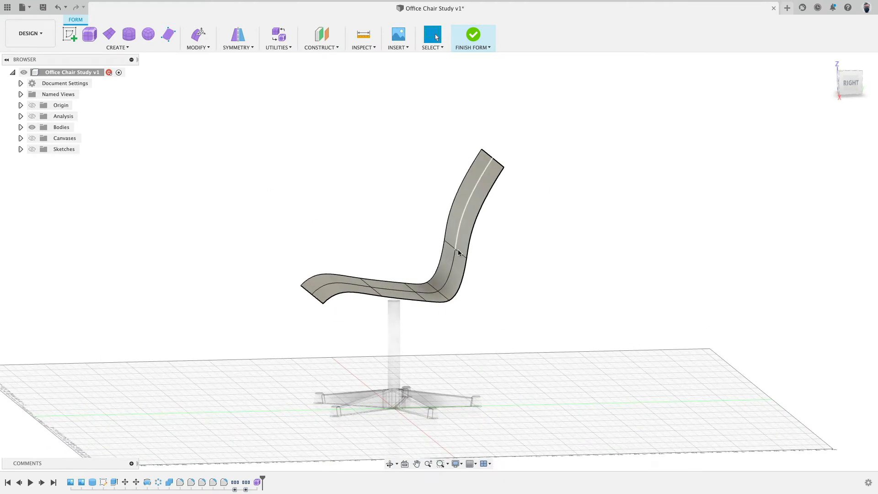
click(200, 36)
drag(453, 222, 454, 208)
drag(482, 236, 472, 237)
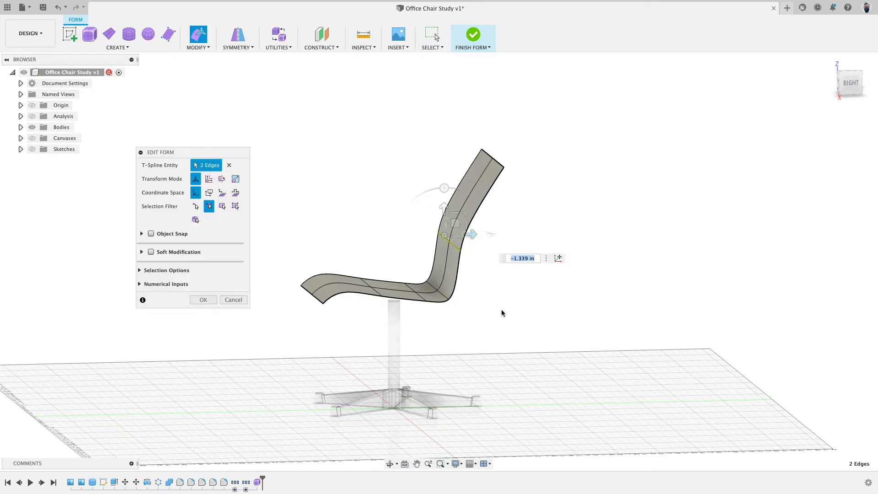
Step: Select both halves of the newly inserted cross edge at the rear of the seat and lower them slightly
shift+middle_drag(502, 311, 492, 309)
scroll(421, 284, up, 5)
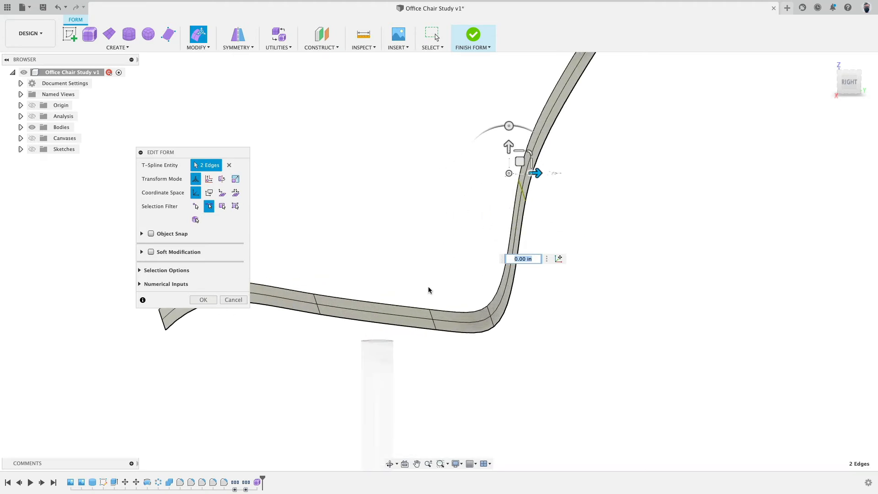
click(430, 303)
shift+click(437, 333)
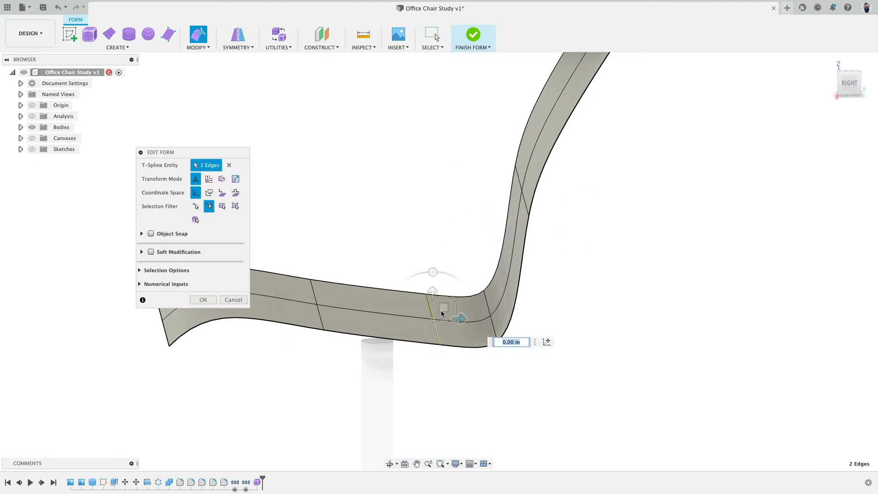
drag(434, 295, 433, 299)
shift+middle_drag(394, 253, 414, 256)
Step: Raise the two cross edges at the seat-to-backrest bend about 1.43 in and shift them slightly backward to round the bend
click(524, 307)
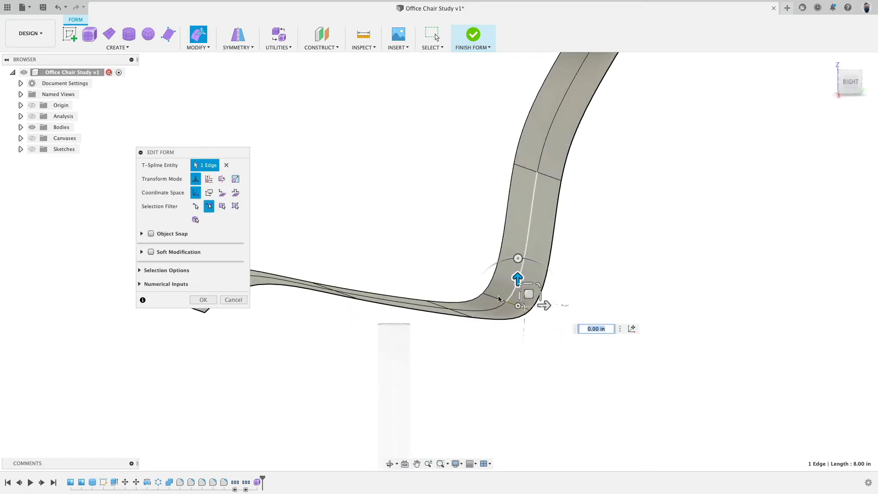
shift+click(493, 297)
drag(505, 274, 505, 245)
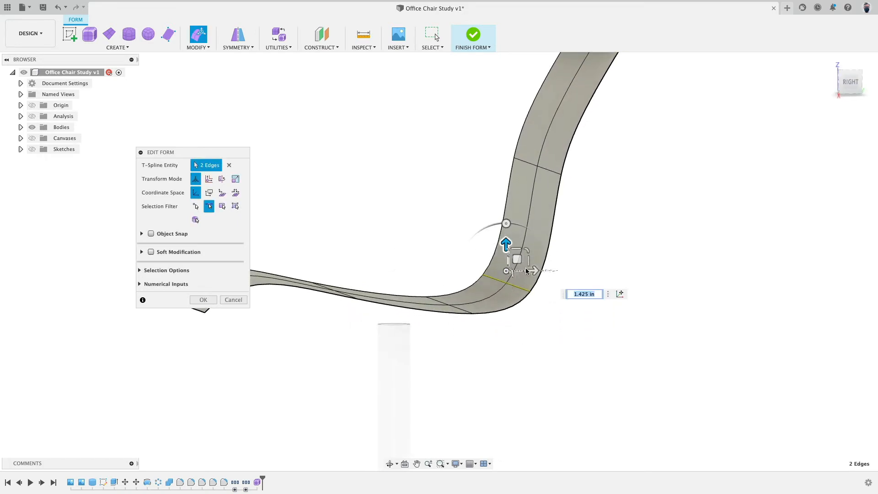
drag(533, 271, 542, 271)
shift+middle_drag(550, 325, 443, 320)
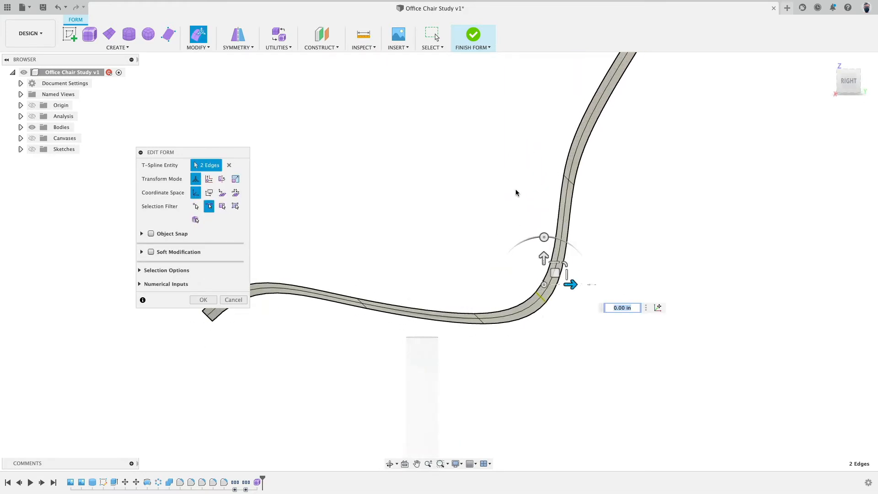
Step: Lower the centre edge segment at the rear of the seat about 1.72 in to dish the seat
scroll(516, 193, down, 3)
shift+middle_drag(506, 222, 508, 264)
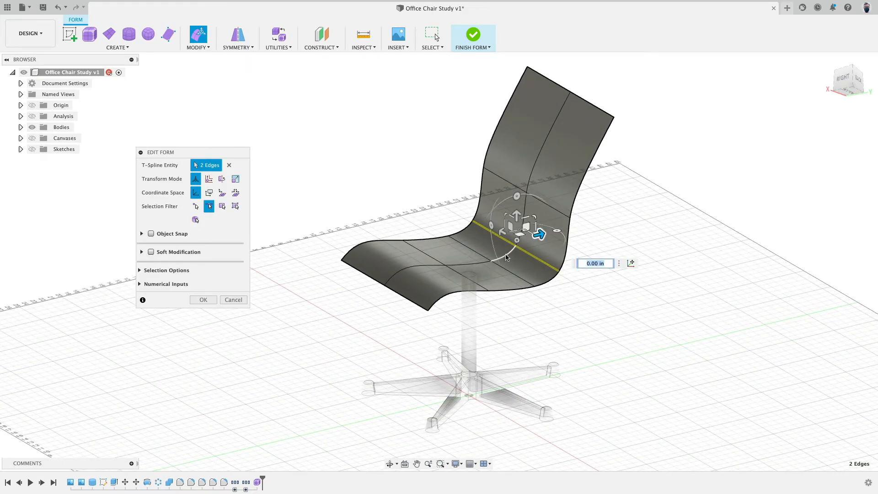
click(506, 258)
drag(503, 229, 528, 222)
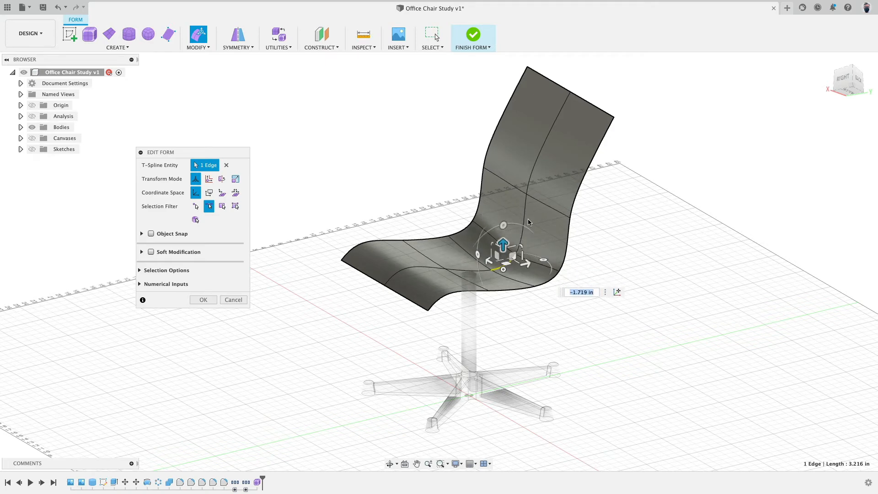
Step: Move the lower backrest's centre edge backward about 2.9 in and lower the rear seat's centre edge about 0.5 in
click(523, 219)
shift+middle_drag(523, 219, 567, 206)
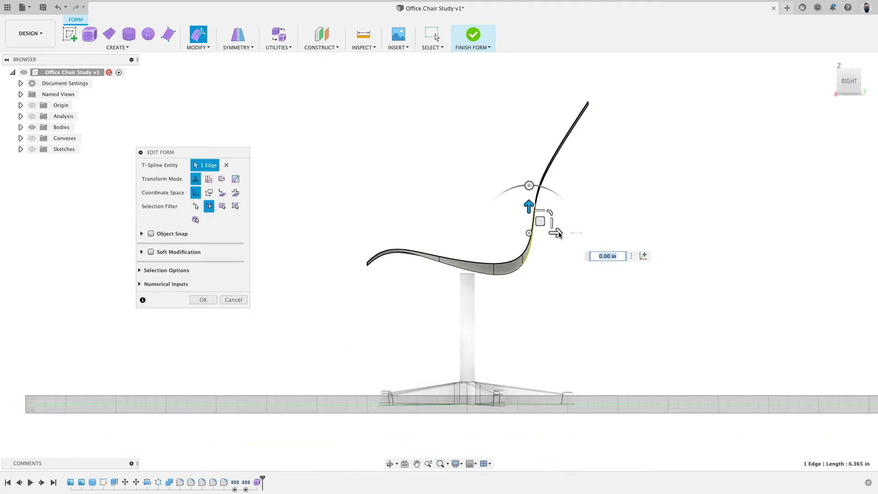
drag(559, 233, 590, 238)
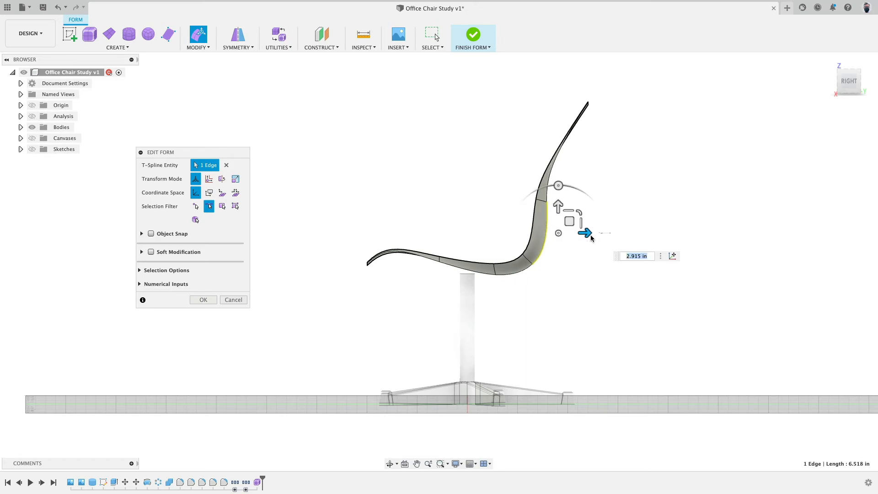
click(504, 278)
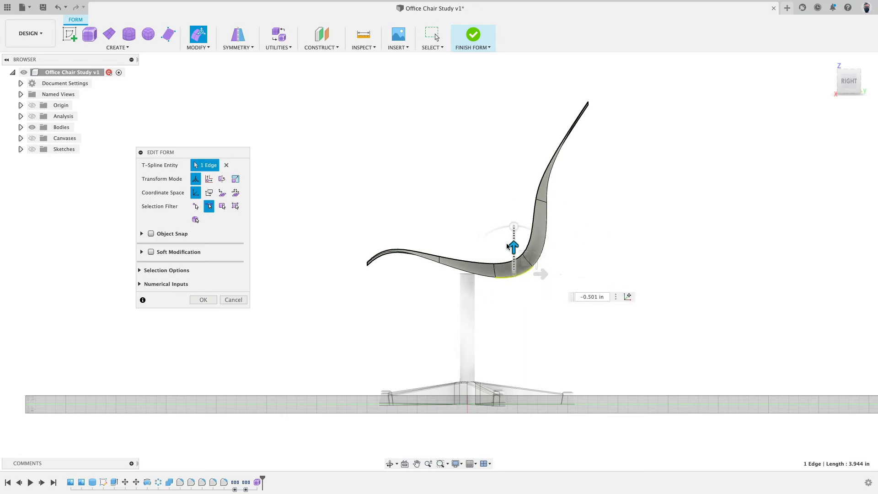
Step: Try narrowing the waist by scaling the four side edges of the lower backrest and bend to about 0.74 across the width
shift+middle_drag(457, 211, 402, 211)
shift+click(412, 211)
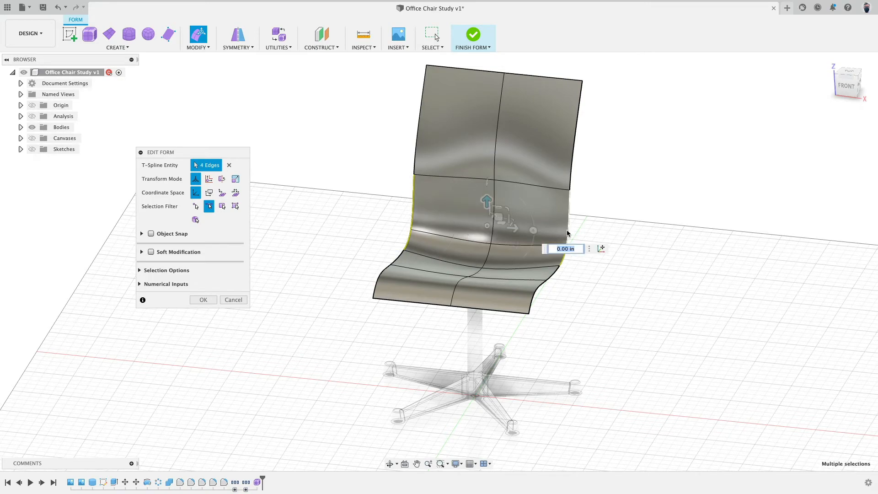
drag(509, 220, 504, 218)
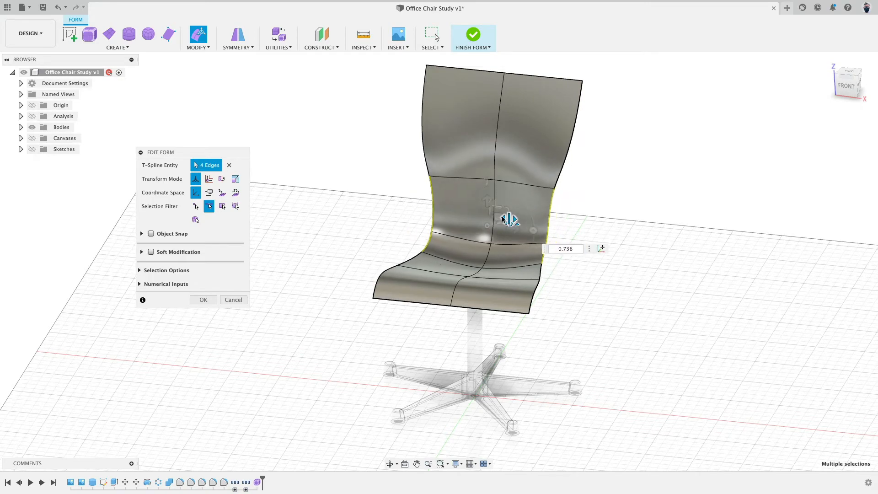
shift+middle_drag(392, 210, 414, 209)
shift+middle_drag(506, 218, 622, 202)
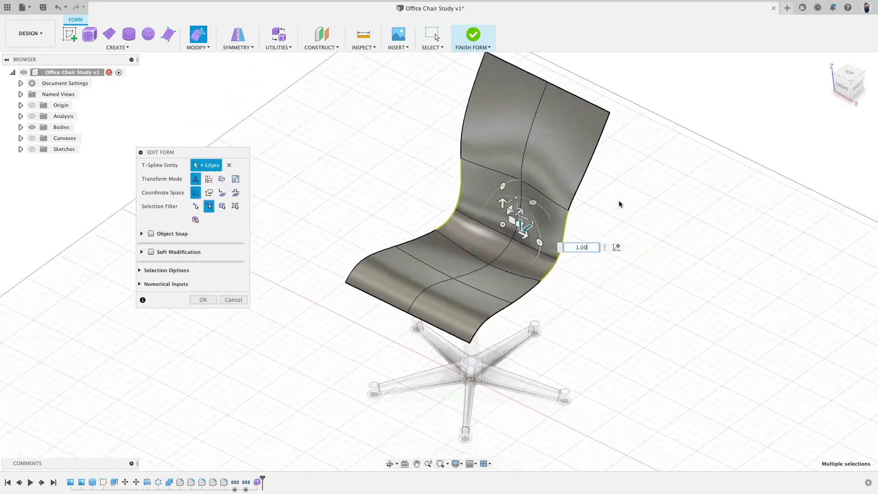
drag(519, 298, 545, 296)
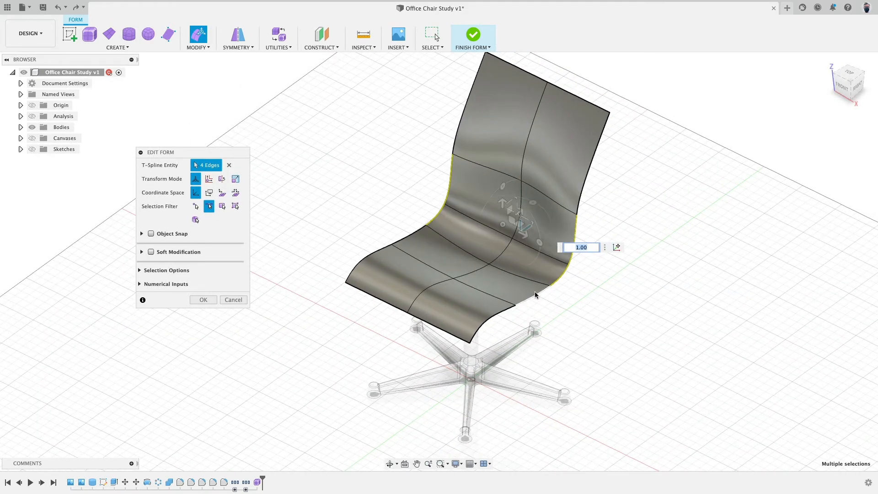
Step: Add the seat's side edges on both sides to the selection and scale all six to about 0.85 across the width
shift+click(535, 294)
shift+click(411, 237)
shift+middle_drag(410, 237, 493, 234)
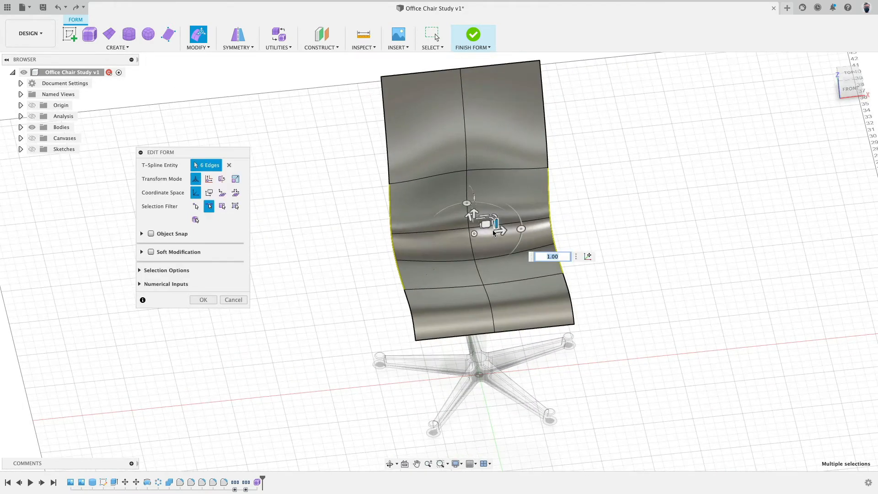
drag(497, 224, 493, 224)
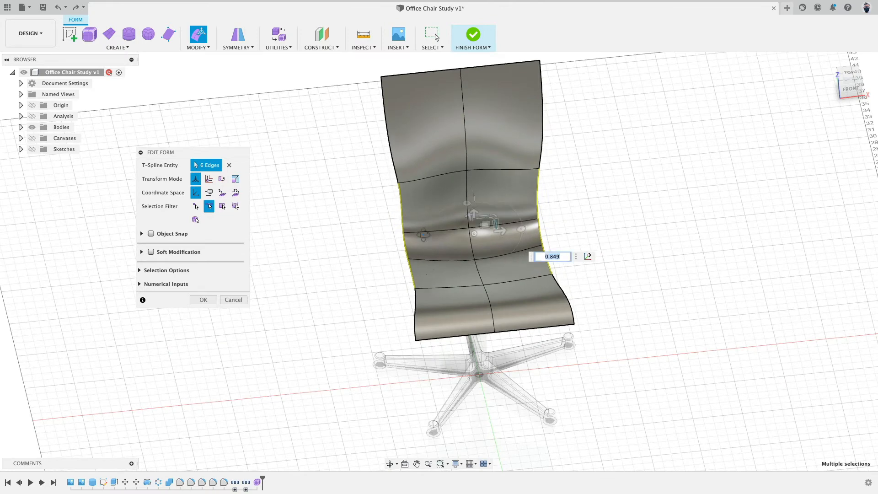
mouse_move(423, 235)
shift+middle_down()
mouse_move(408, 235)
mouse_move(415, 237)
shift+middle_up()
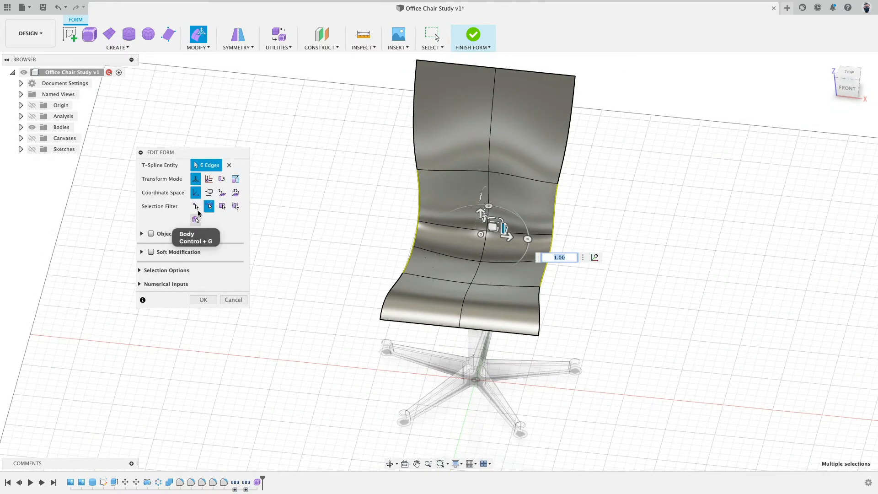
Step: Filter the selection to vertices and select the red tangency handles across the backrest, the bend and the rear of the seat
mouse_move(412, 97)
shift+middle_down()
mouse_move(433, 110)
mouse_move(406, 95)
shift+middle_up()
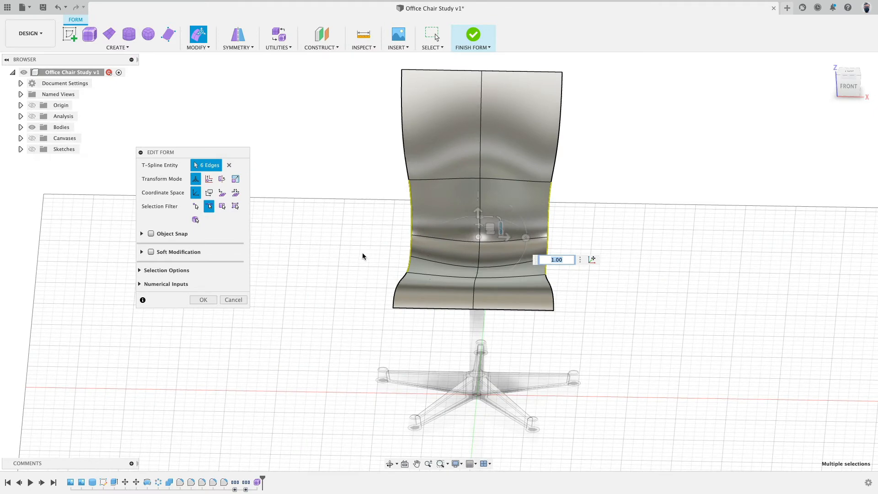
shift+middle_drag(363, 254, 344, 258)
click(195, 207)
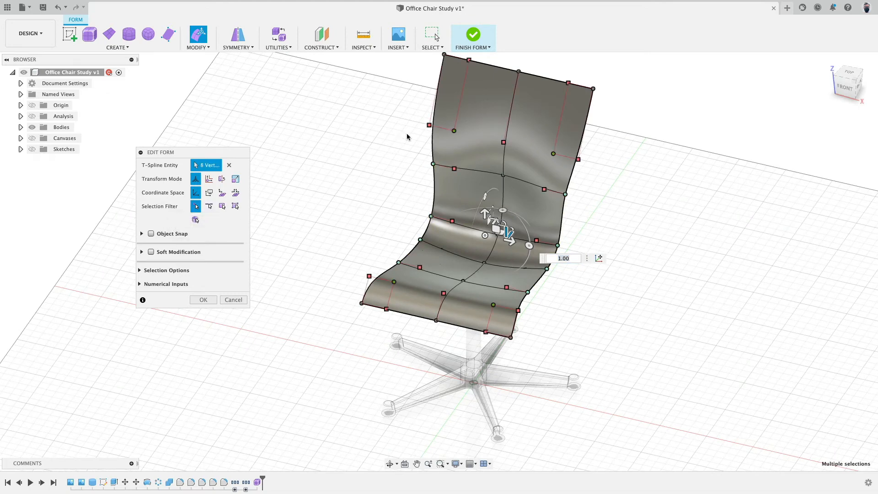
click(429, 124)
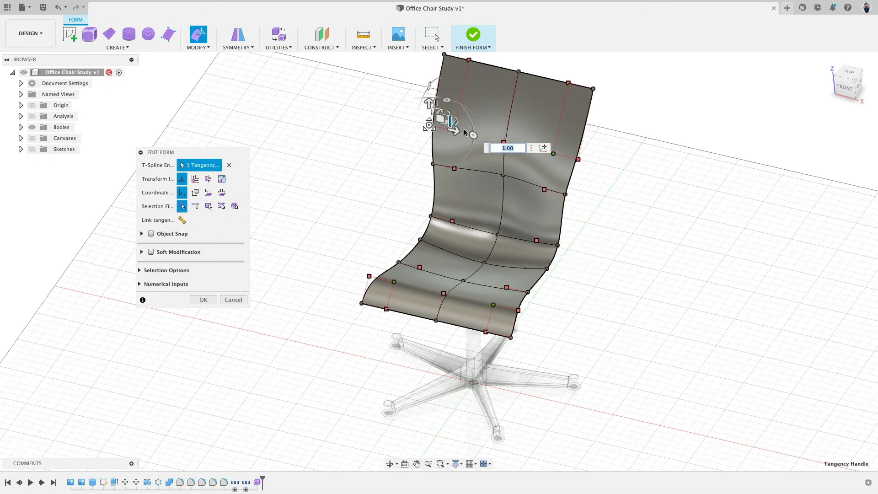
shift+click(579, 160)
shift+click(504, 143)
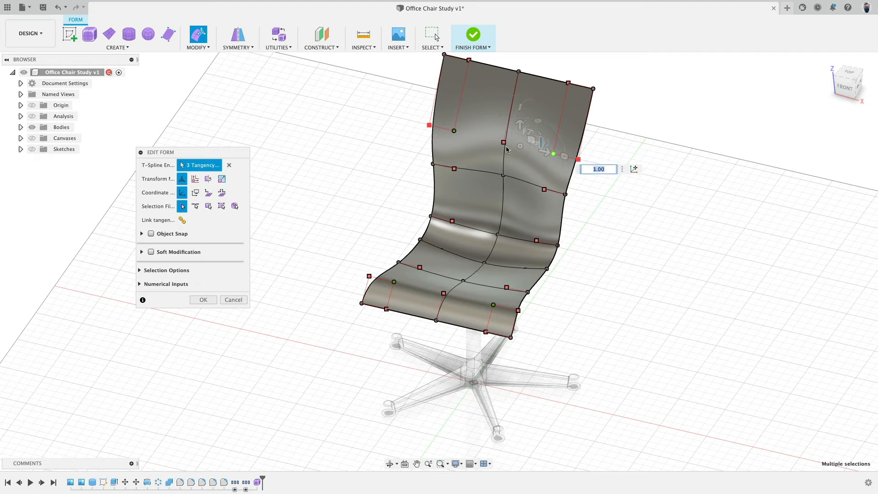
shift+click(454, 169)
shift+click(451, 220)
shift+click(453, 221)
shift+click(537, 241)
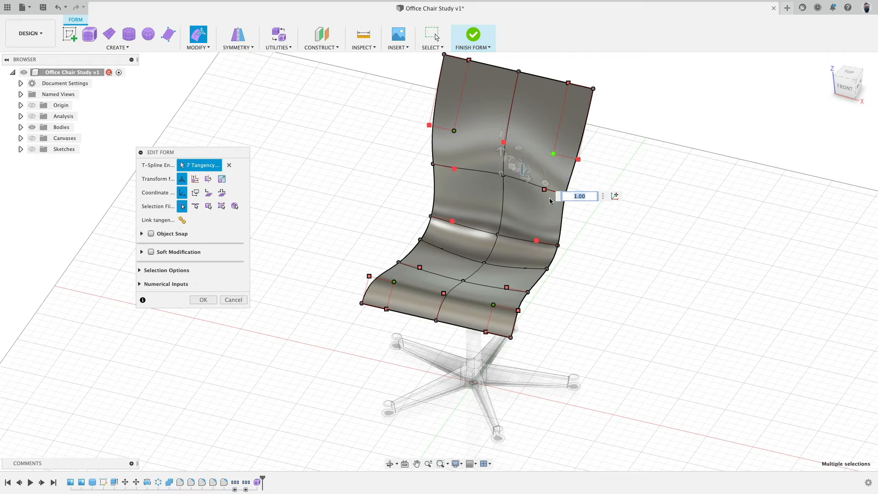
shift+click(544, 190)
shift+click(506, 288)
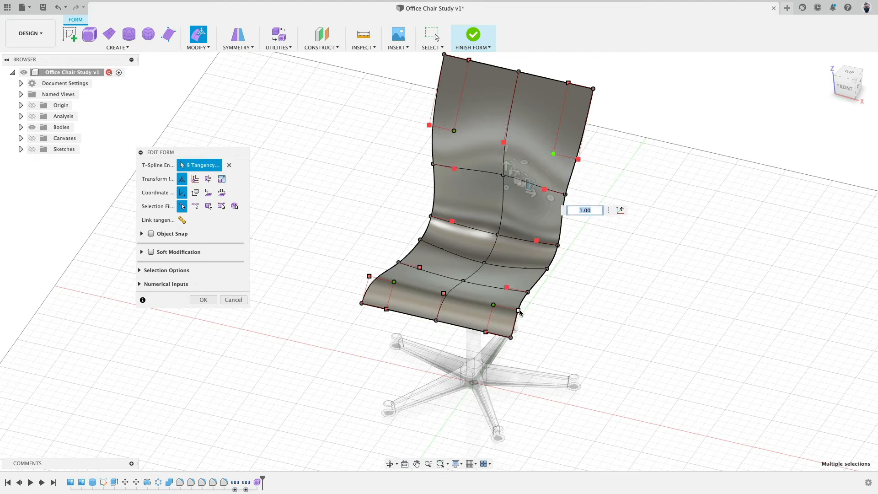
shift+click(420, 268)
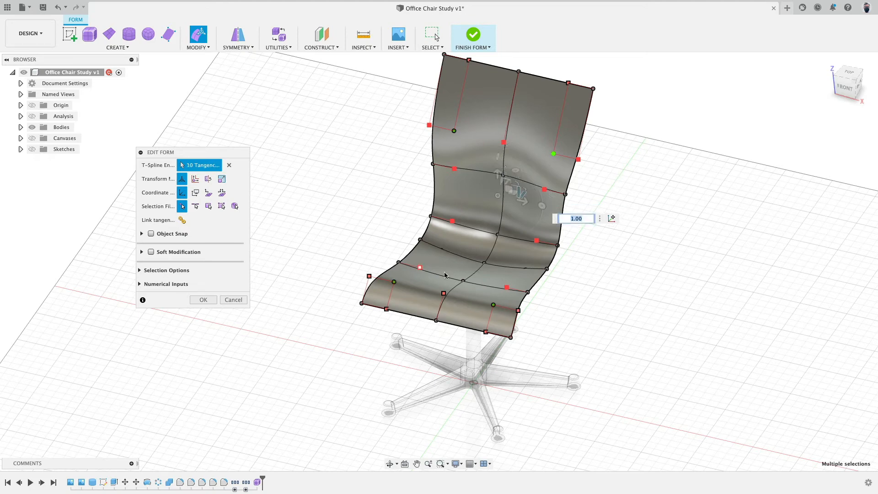
shift+click(507, 289)
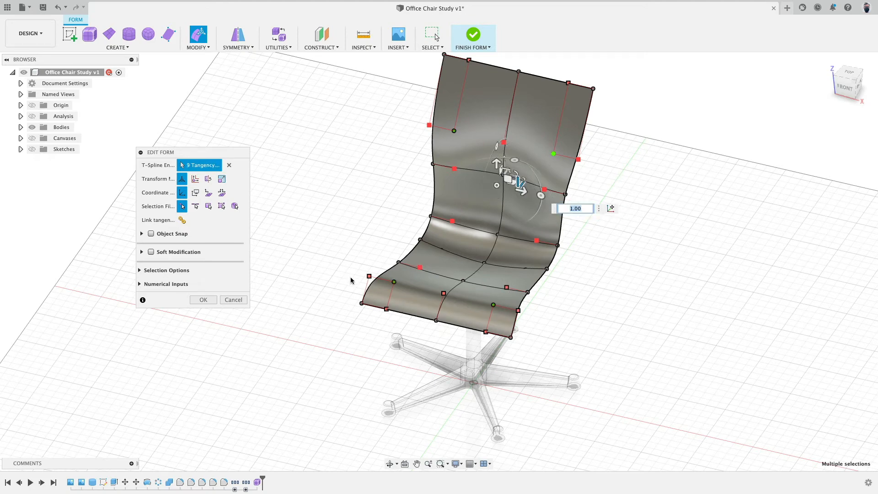
Step: Add the remaining bend and backrest tangency handles to the selection, link all twelve, and accept the form edit
shift+middle_drag(624, 317, 516, 266)
shift+click(515, 258)
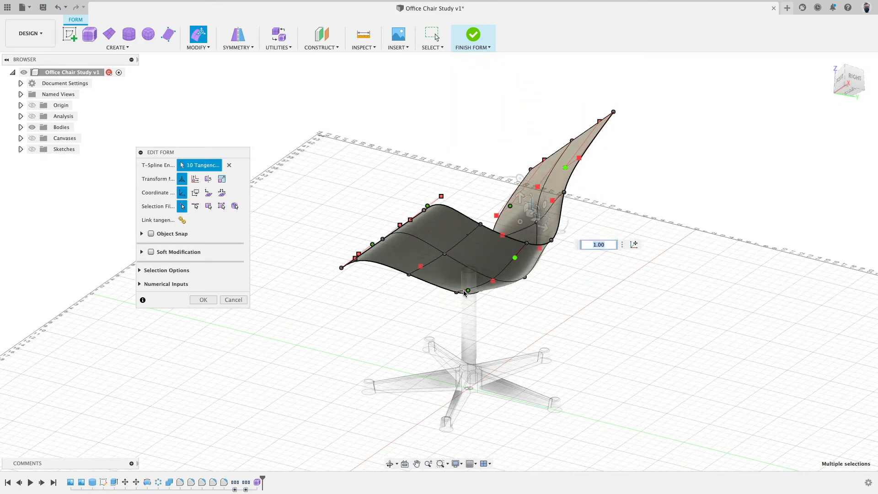
shift+click(468, 290)
shift+middle_drag(589, 301, 663, 313)
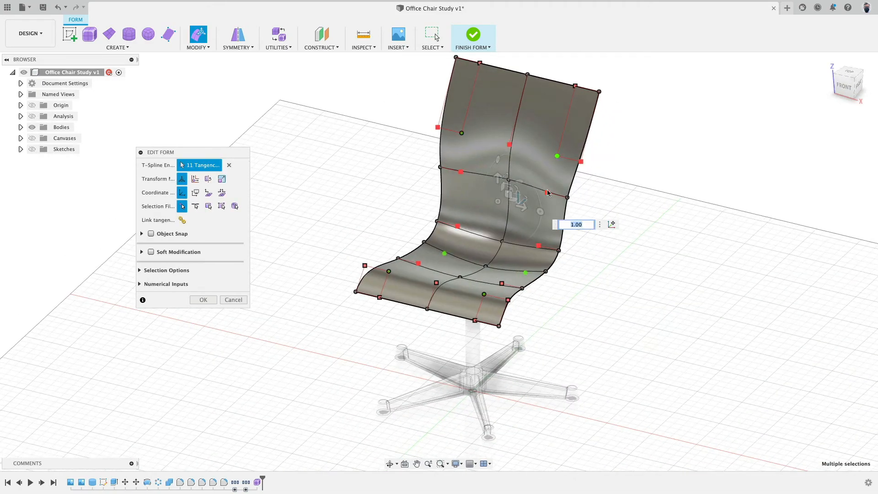
shift+click(462, 134)
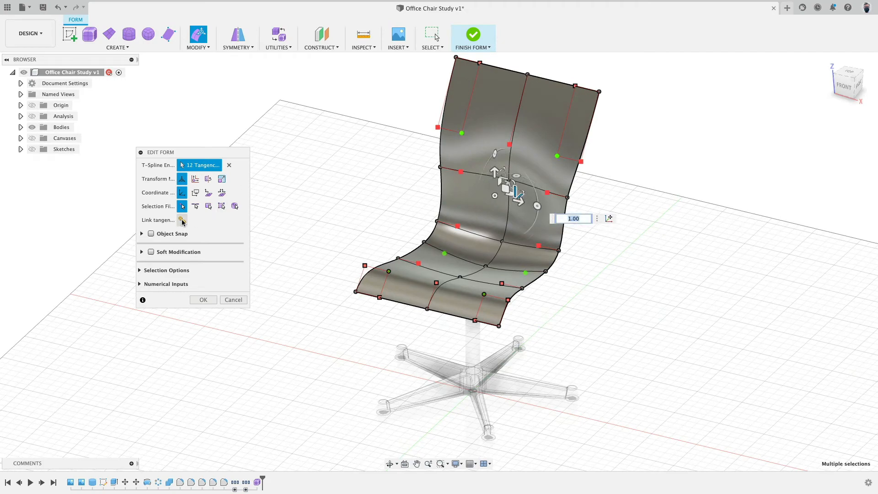
shift+middle_drag(600, 319, 667, 290)
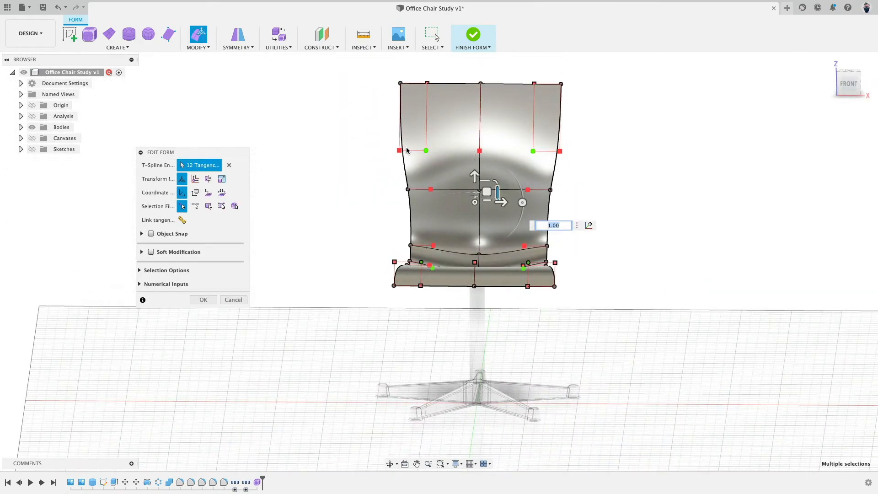
click(182, 220)
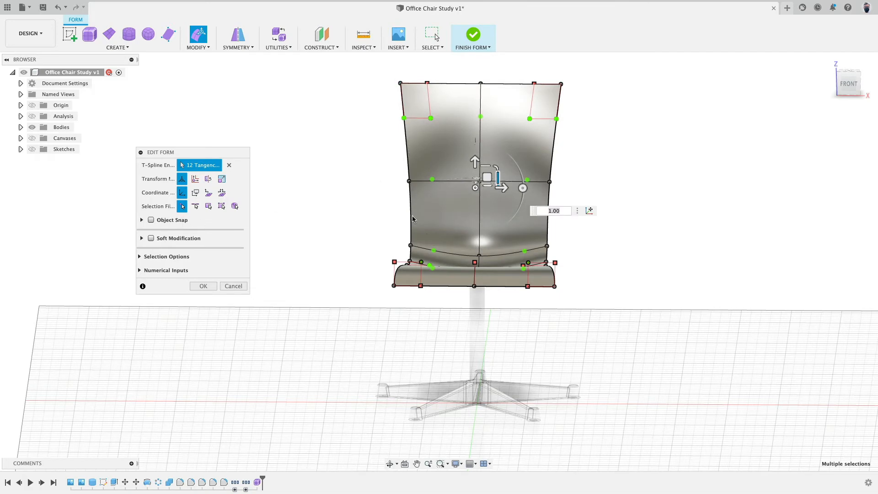
shift+middle_drag(577, 162, 480, 200)
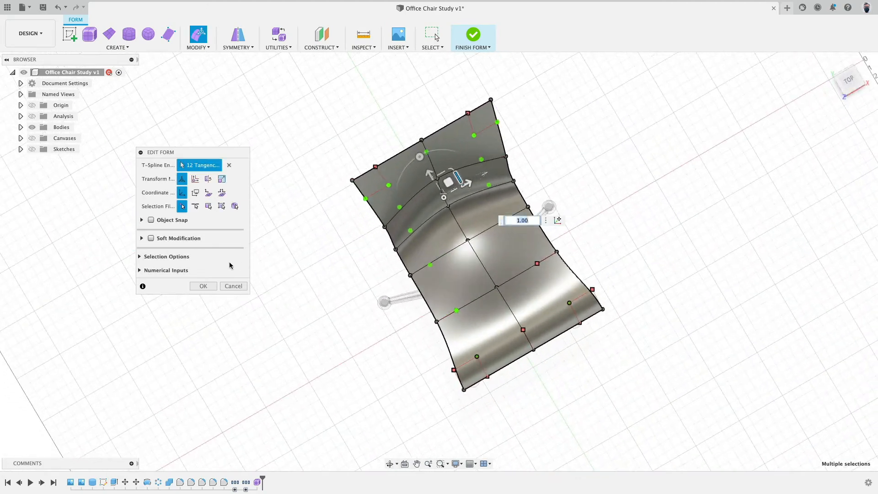
click(203, 286)
Step: Scale the two side edges at the seat bend to about 0.941 across the width and finish the form
shift+middle_drag(569, 260, 639, 207)
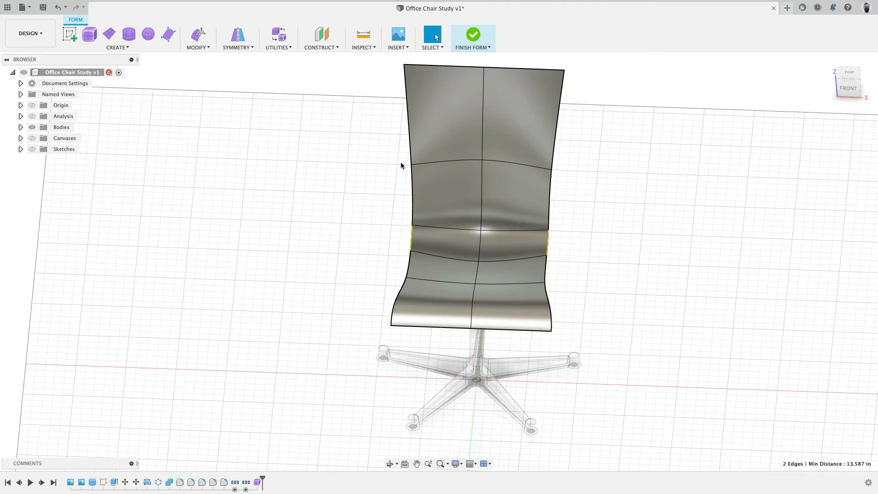
click(208, 35)
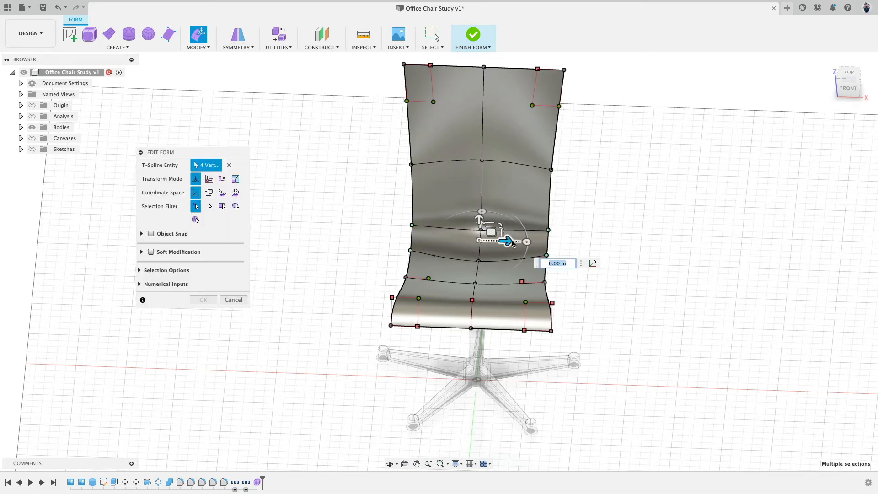
click(209, 206)
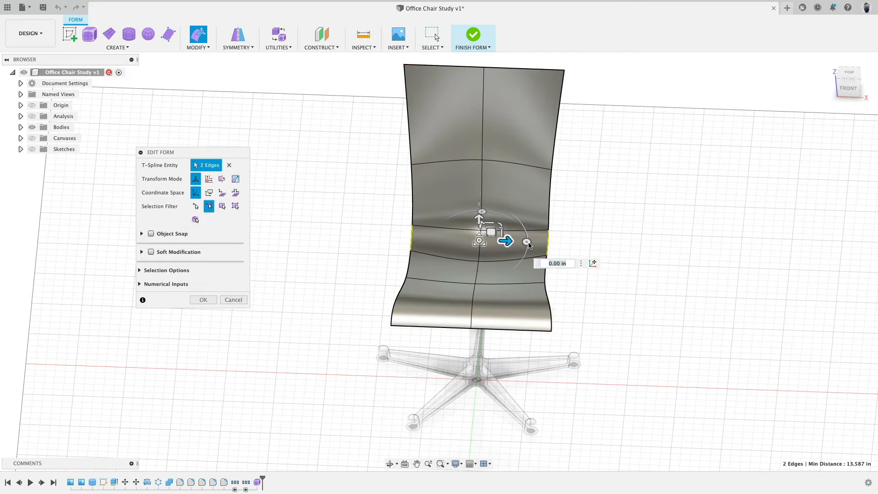
drag(502, 233, 515, 234)
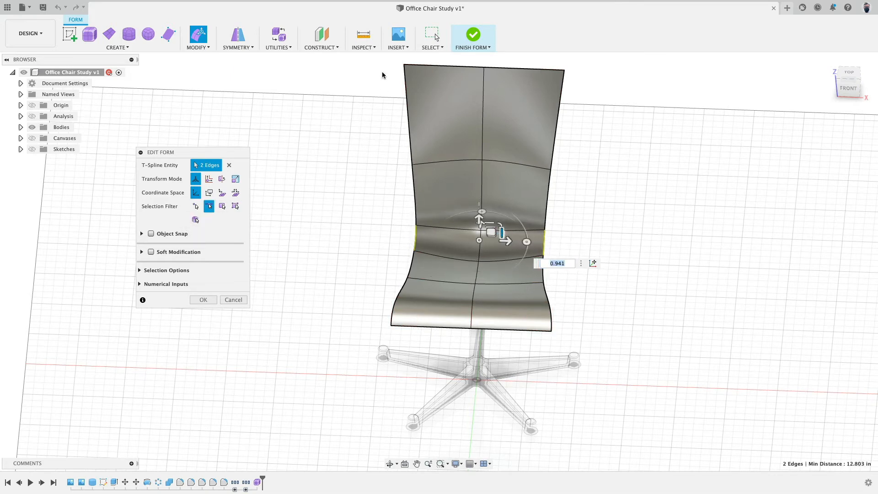
click(215, 301)
click(475, 36)
Step: Thicken the seat surface 0.50 in on one side as a new body
shift+middle_drag(663, 181, 624, 178)
click(147, 49)
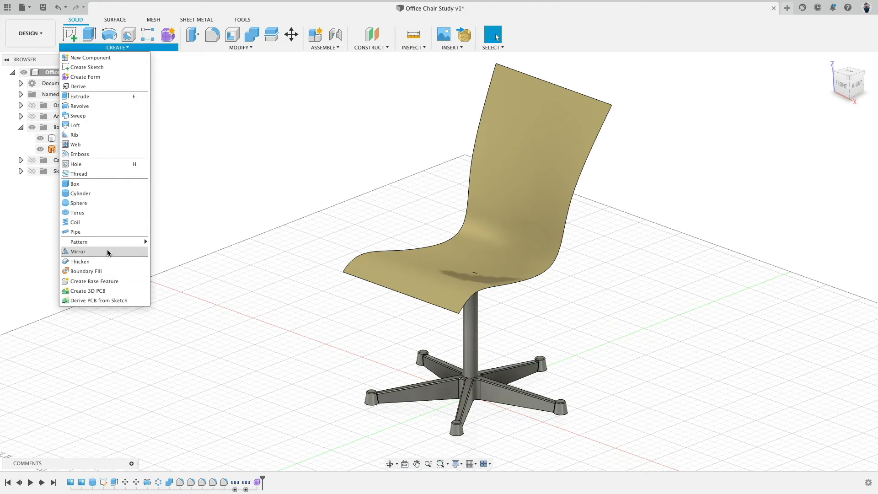
click(100, 261)
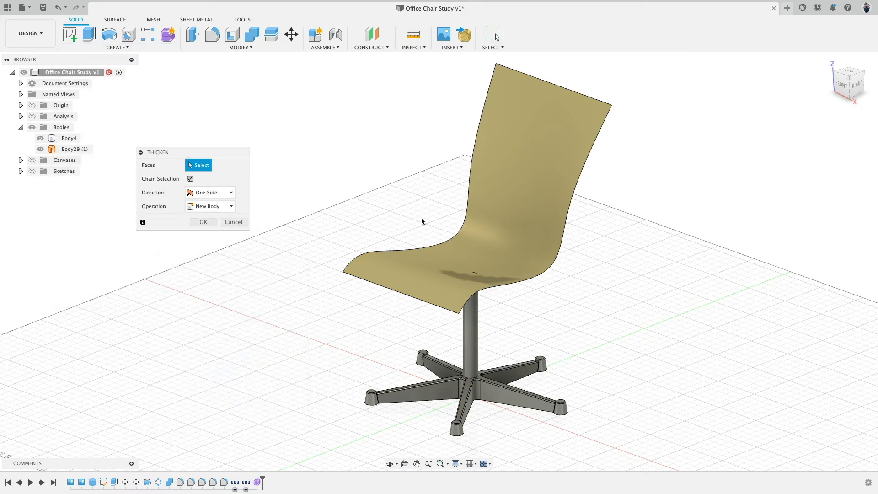
click(491, 221)
shift+middle_drag(385, 188, 360, 171)
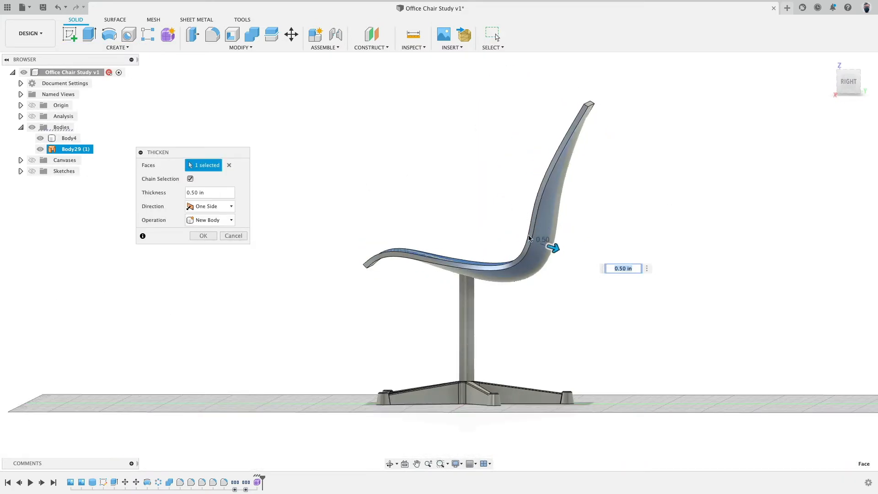
click(204, 235)
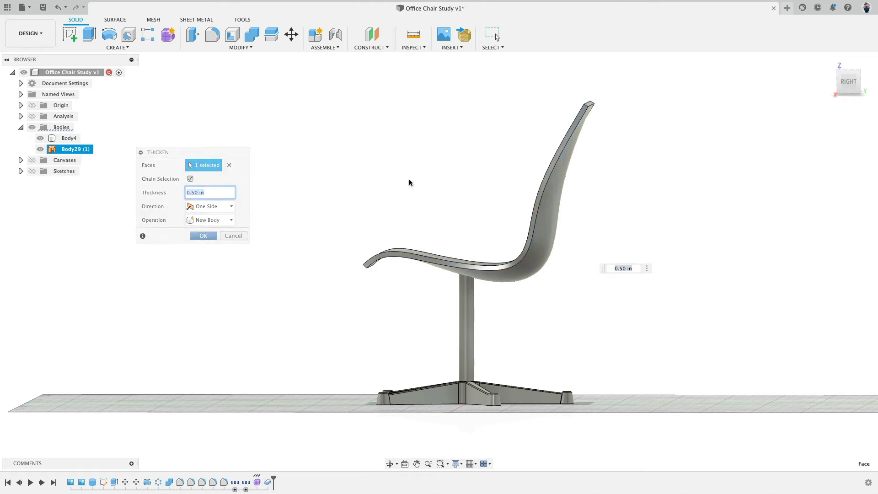
Step: View the chair from the front and remove the original seat surface body, Body29
shift+middle_drag(410, 183, 531, 173)
click(851, 82)
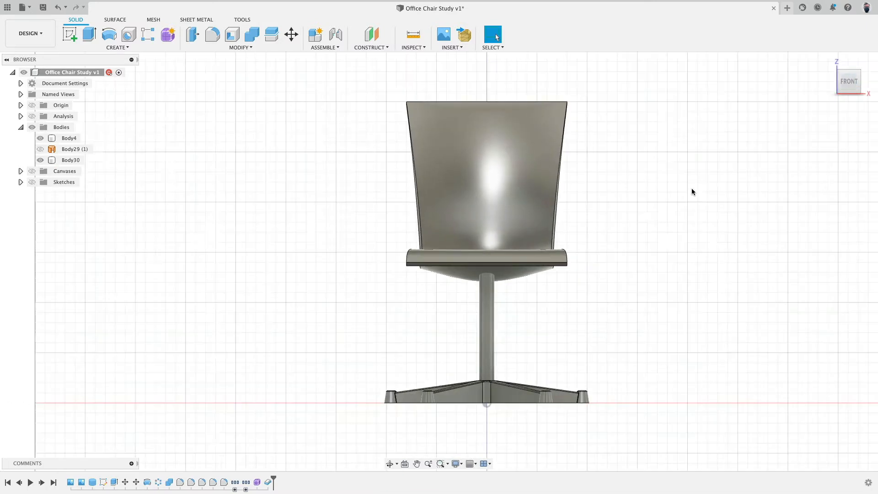
middle_drag(692, 192, 647, 207)
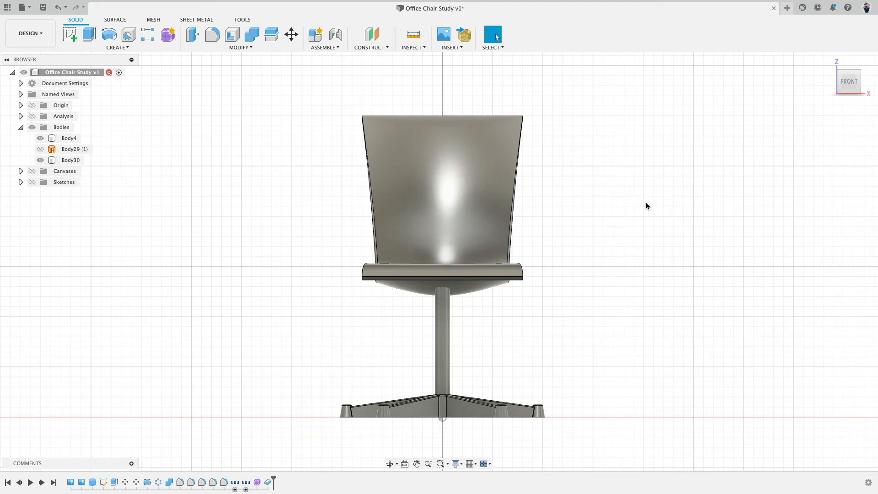
right_click(63, 150)
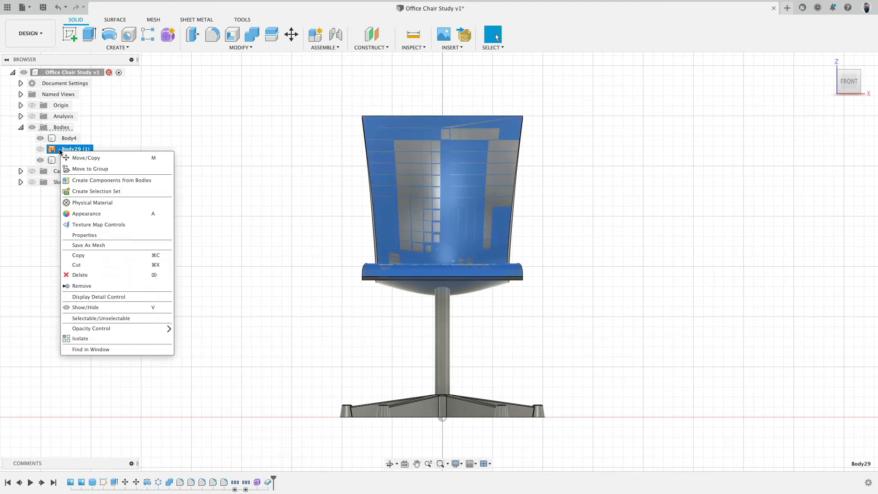
click(104, 286)
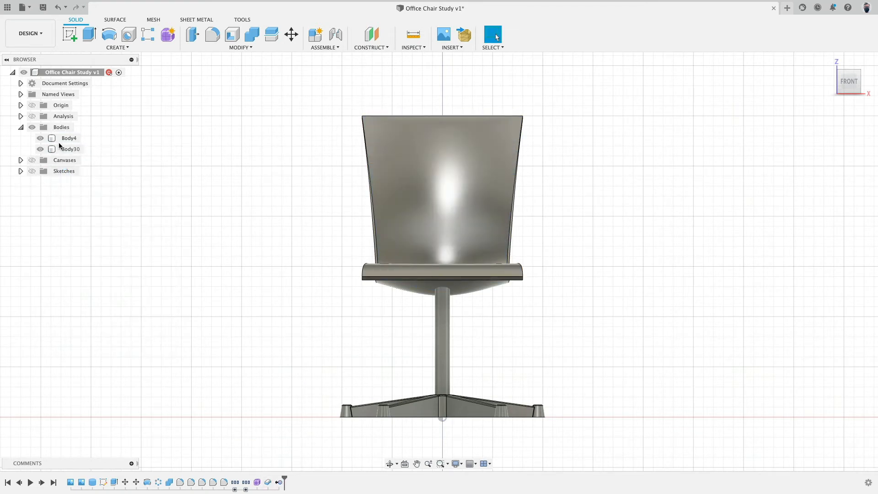
Step: Group the seat's form, thicken and remove features in the timeline and rename the group with a name beginning "Idea"
shift+click(256, 482)
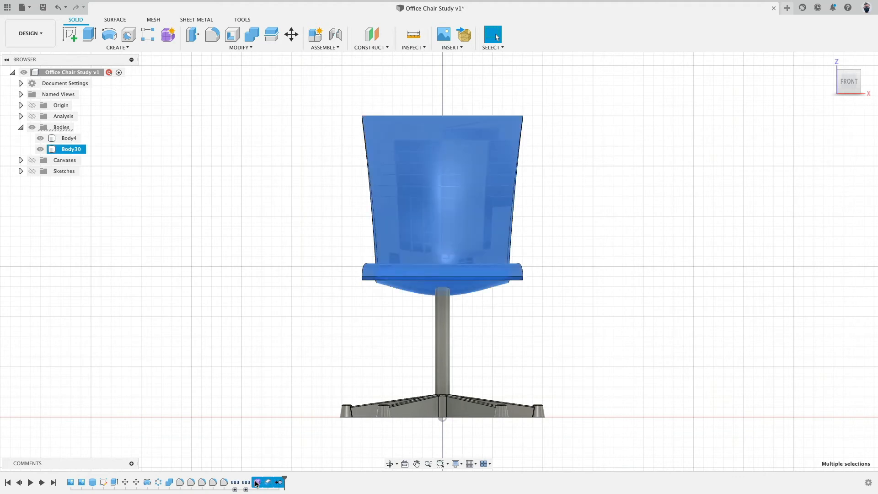
right_click(256, 483)
click(284, 428)
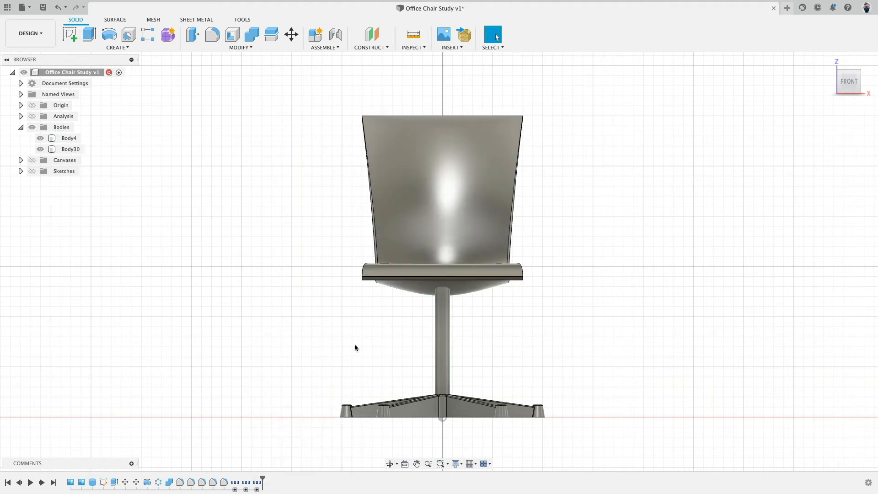
right_click(259, 482)
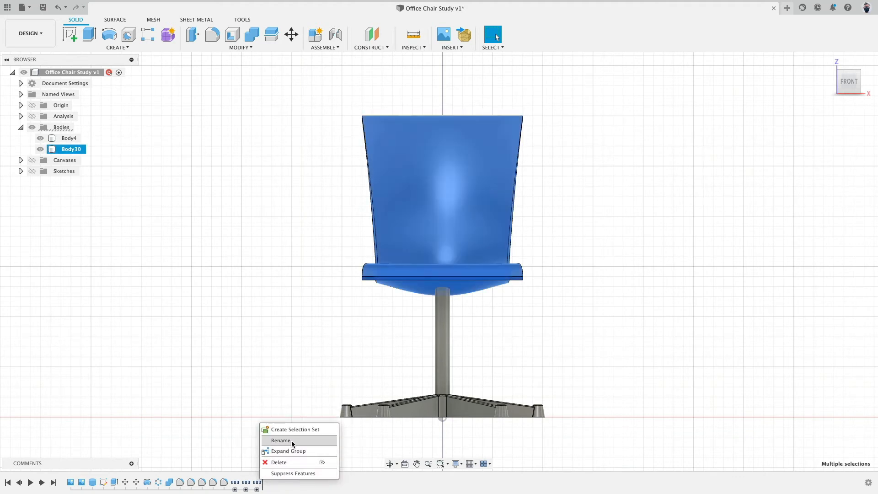
click(291, 444)
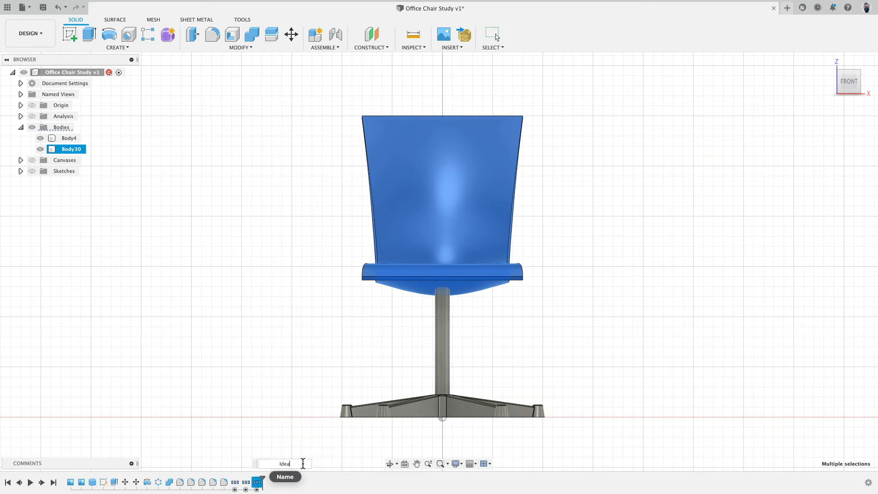
click(297, 406)
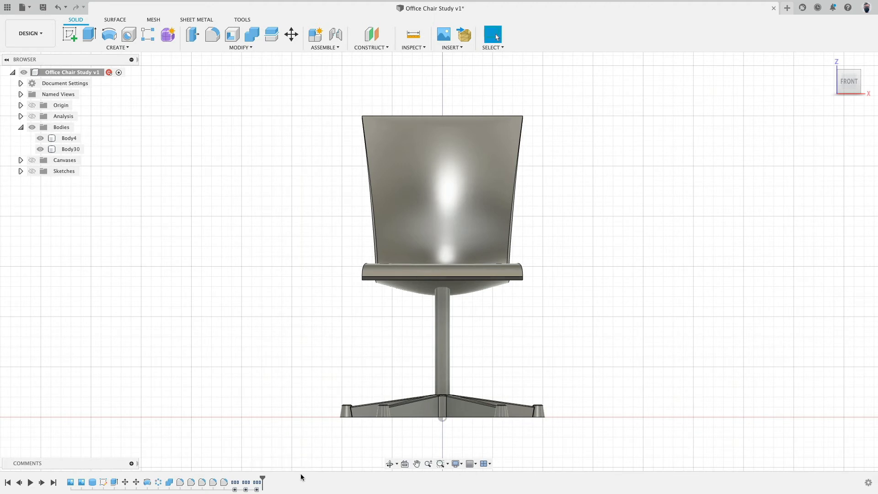
Step: Suppress the features of the newest idea group and start a new form on the bare base
right_click(257, 482)
click(295, 473)
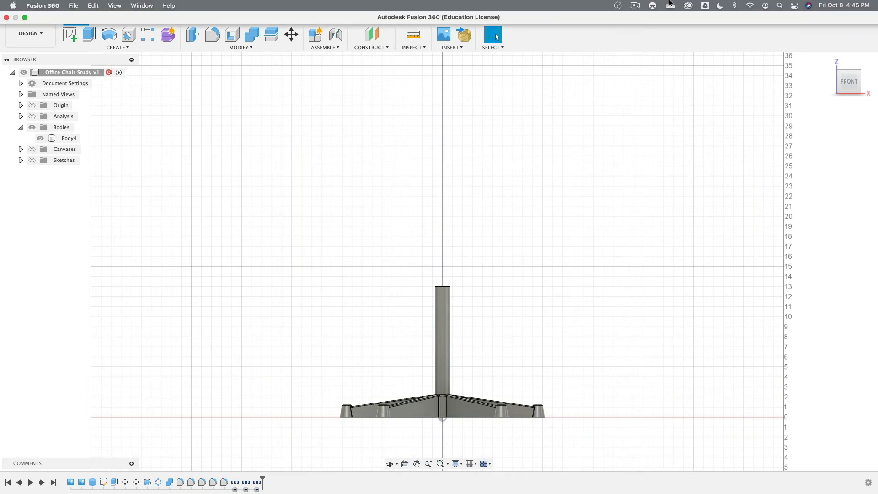
click(168, 34)
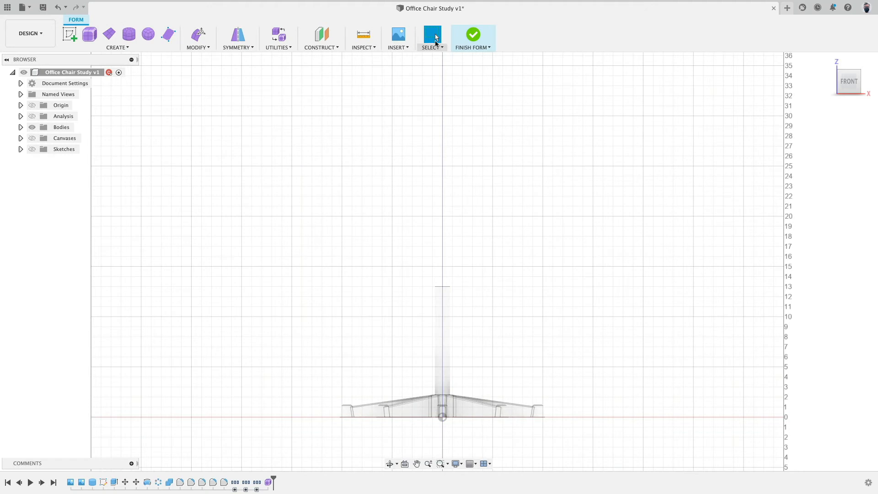
click(481, 35)
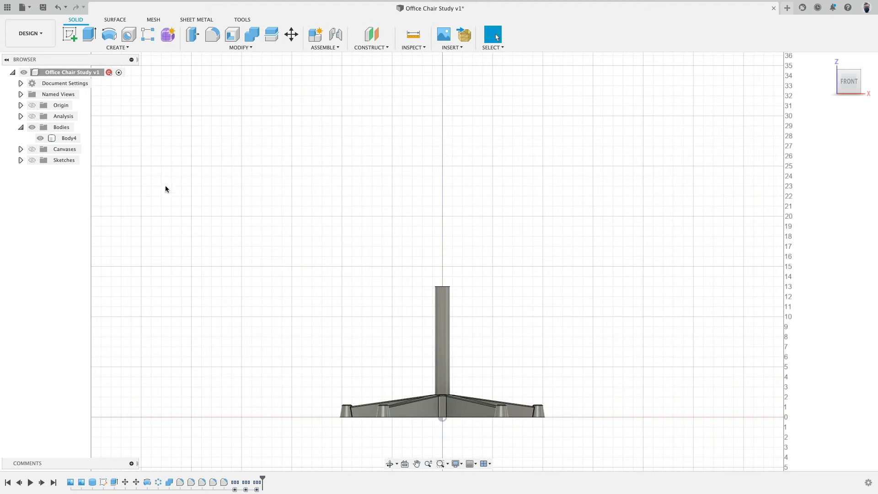
click(168, 35)
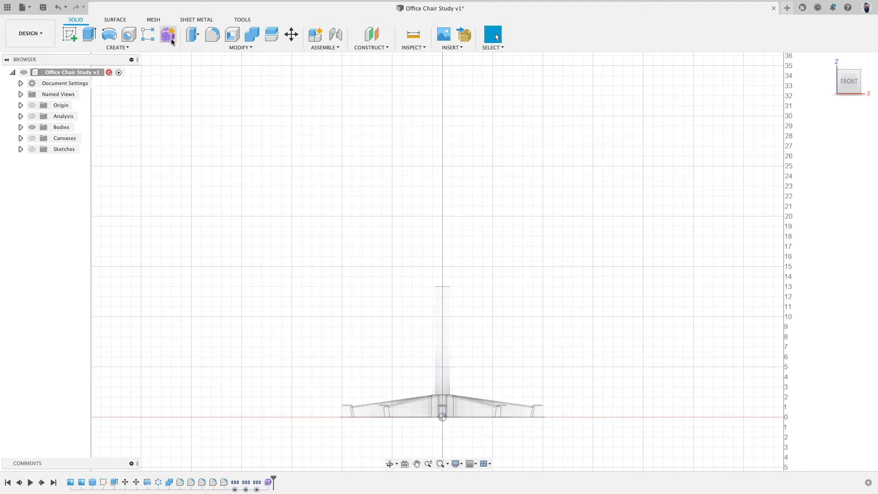
Step: Show the reference canvases and create a T-spline box centred on the front canvas's backrest, 16 in long, 16 in wide and 16 in high
click(33, 138)
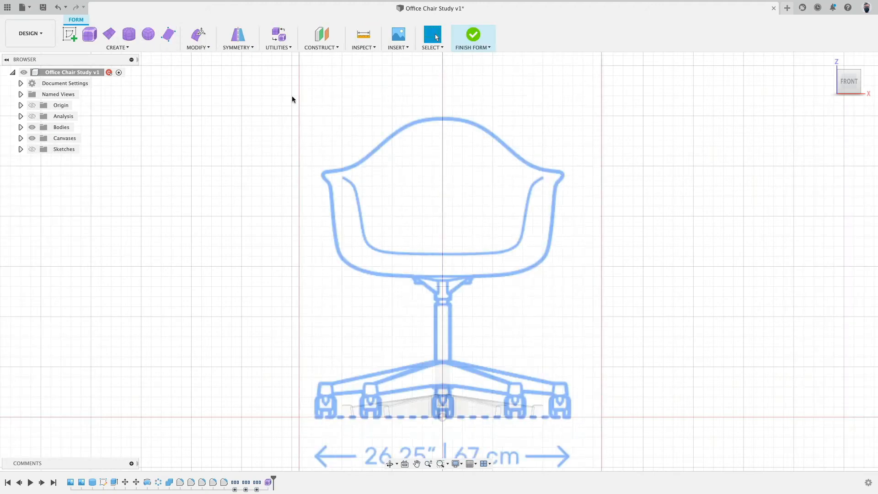
click(89, 35)
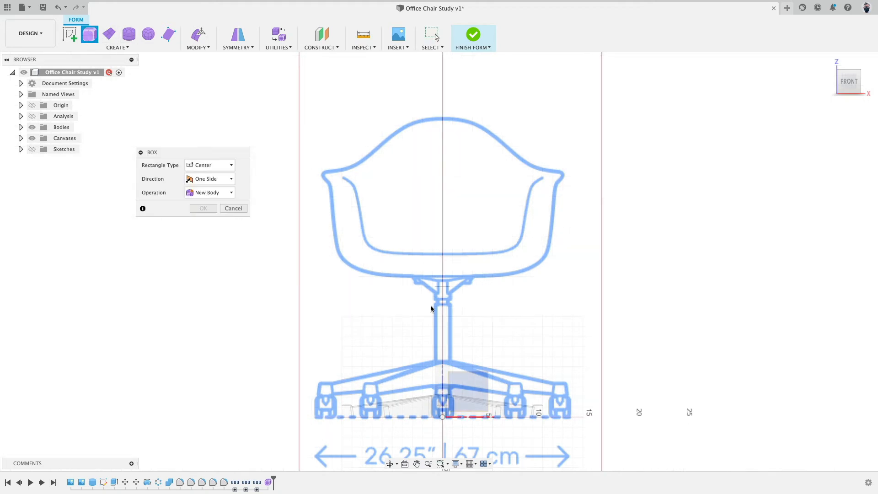
click(443, 187)
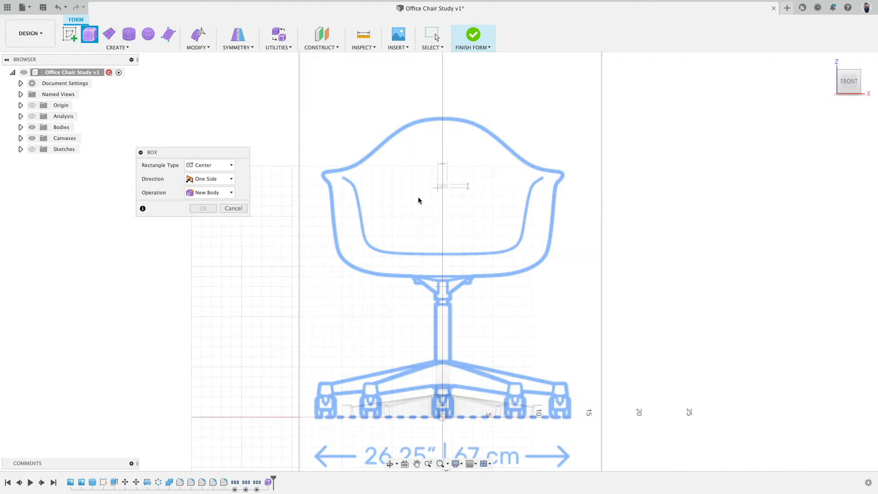
click(360, 270)
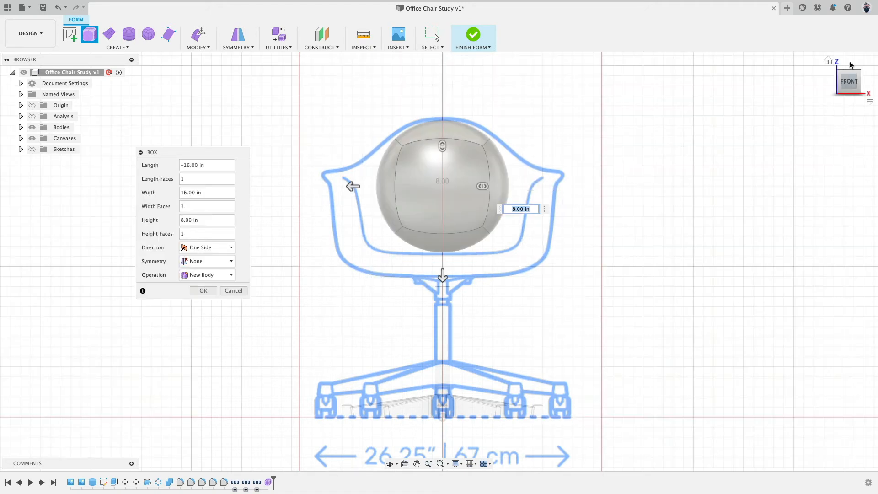
click(865, 81)
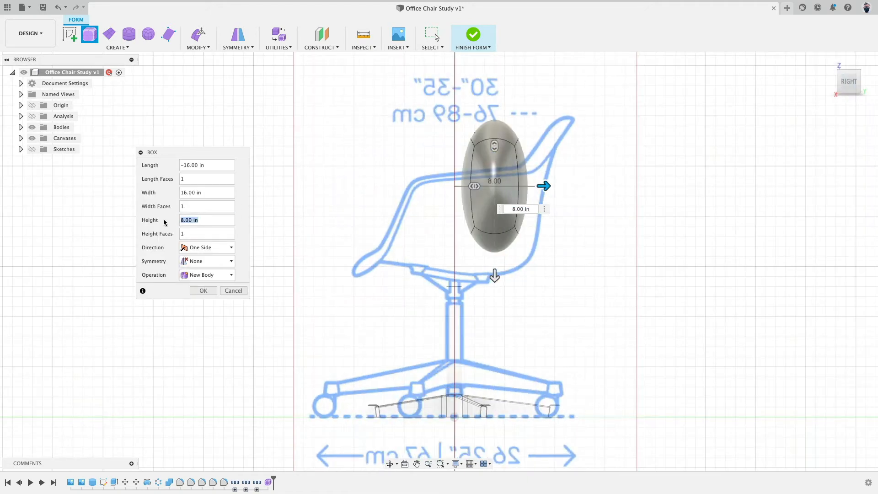
key(Return)
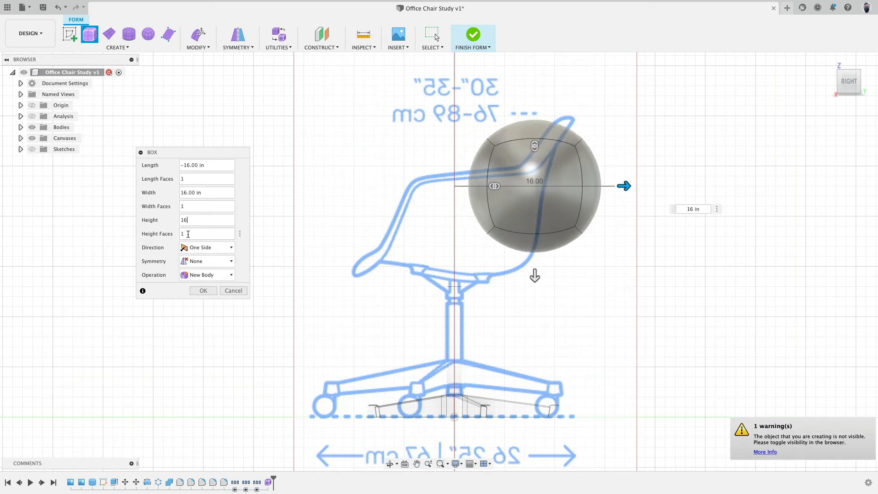
click(204, 290)
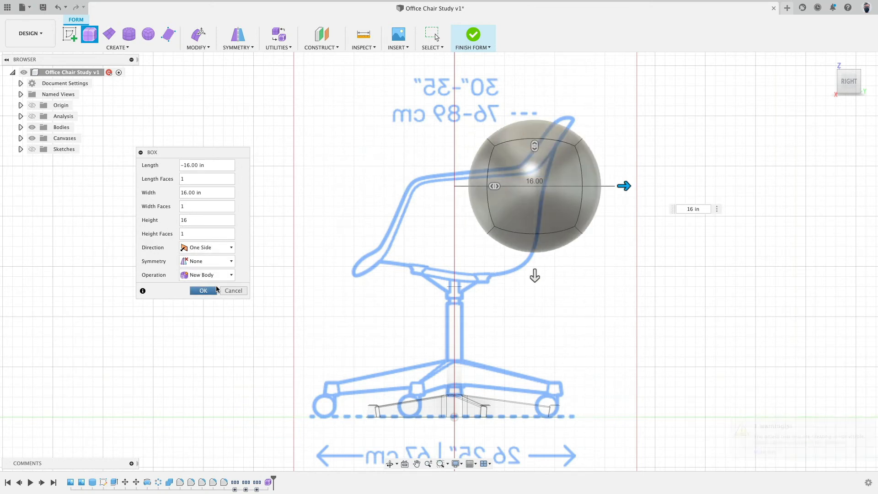
Step: Move the whole box form over the side canvas's seat, about 6.74 in forward and 2.6 in down
click(519, 181)
click(198, 40)
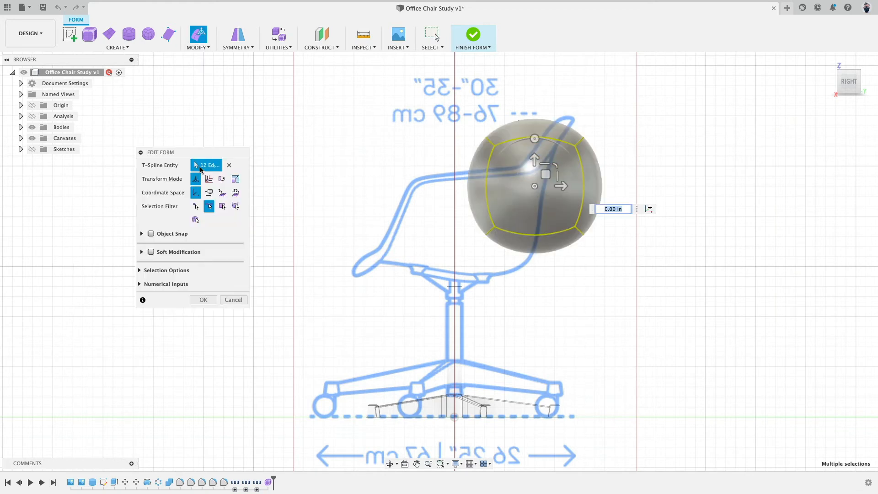
click(236, 206)
drag(546, 175, 480, 202)
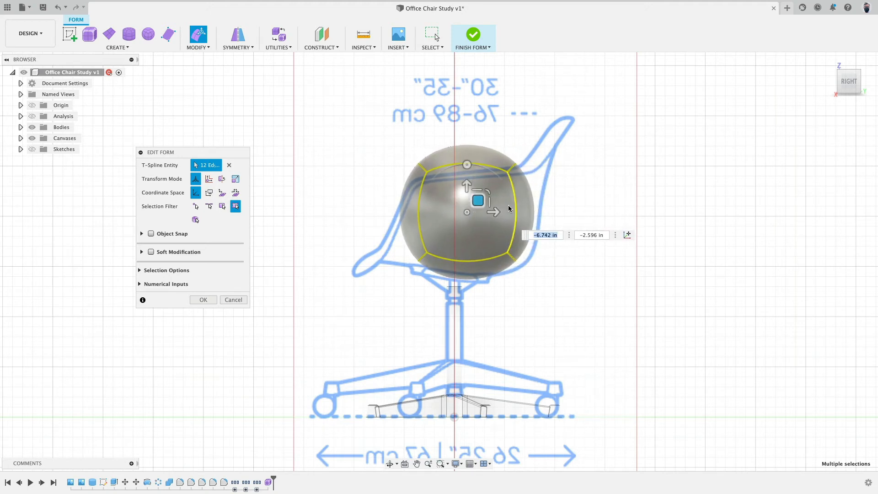
Step: Pull the form's rear face about 0.96 in backward toward the backrest outline
click(528, 211)
drag(535, 211, 548, 215)
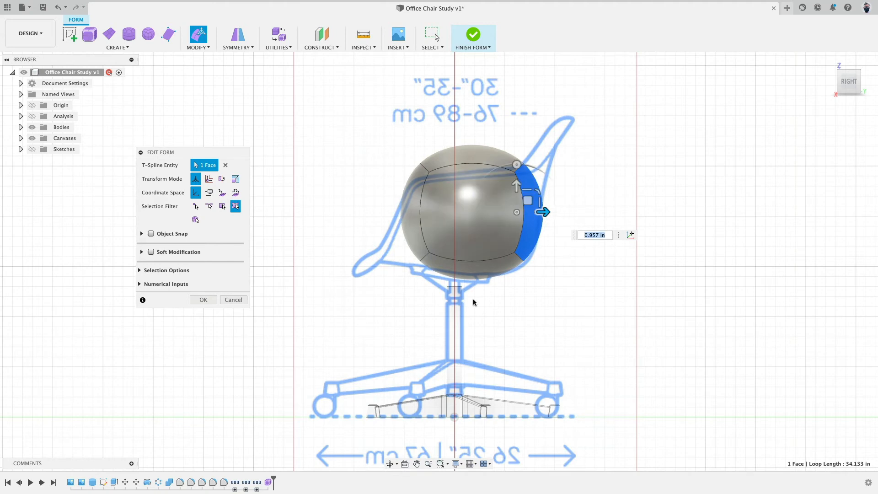
click(203, 299)
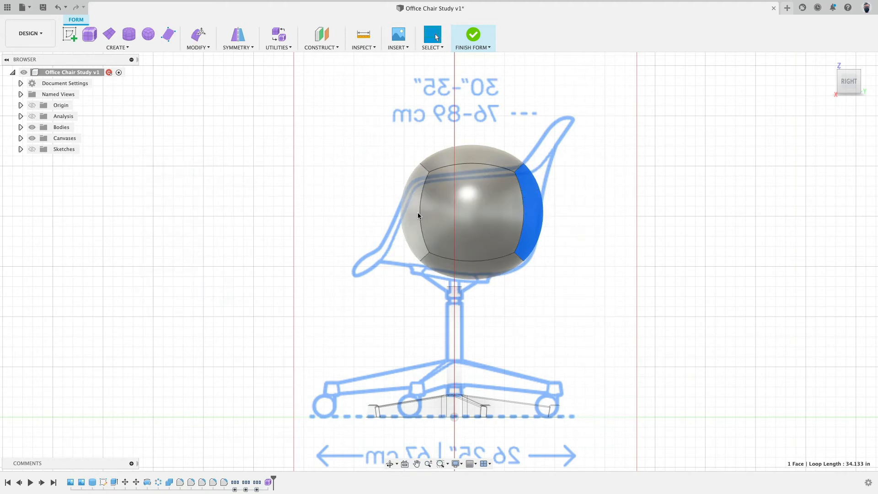
Step: Delete the front and top faces of the form to open it up as a seat shell
click(414, 196)
shift+click(445, 154)
shift+middle_drag(333, 149, 393, 175)
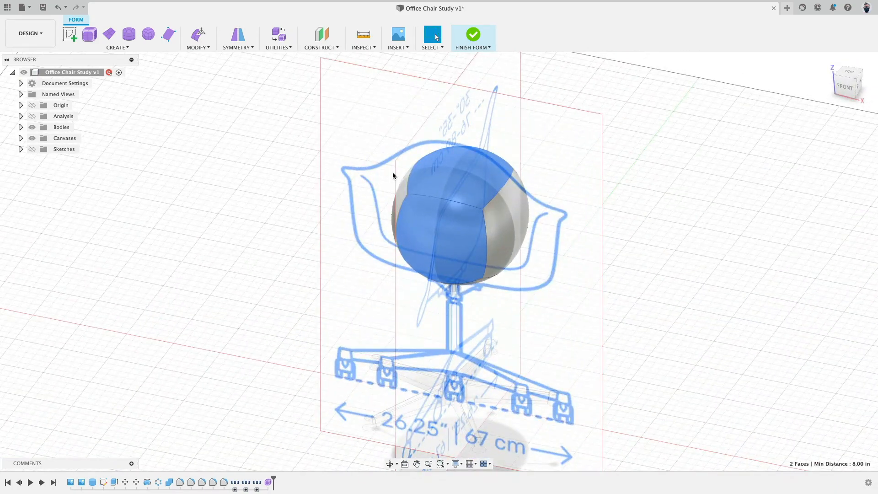
key(Delete)
Step: Spread the shell's two upper front corner vertices apart by scaling them along the width by about 1.517
shift+middle_drag(642, 260, 719, 263)
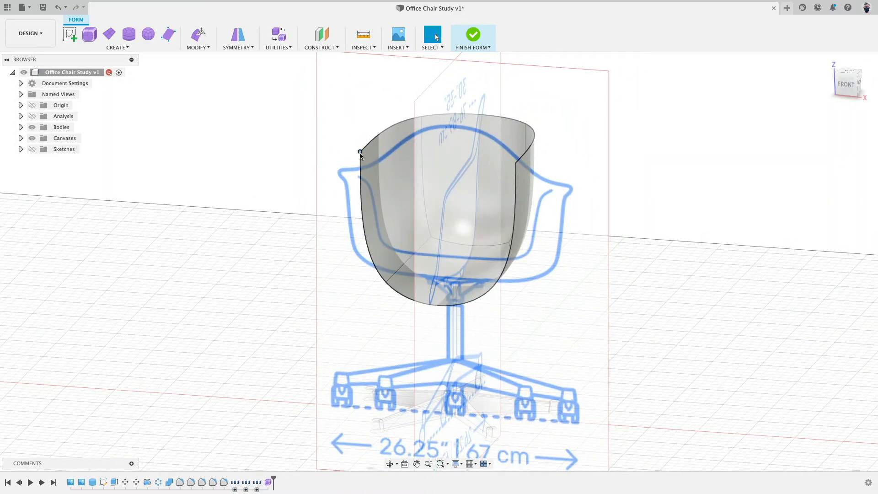
click(204, 38)
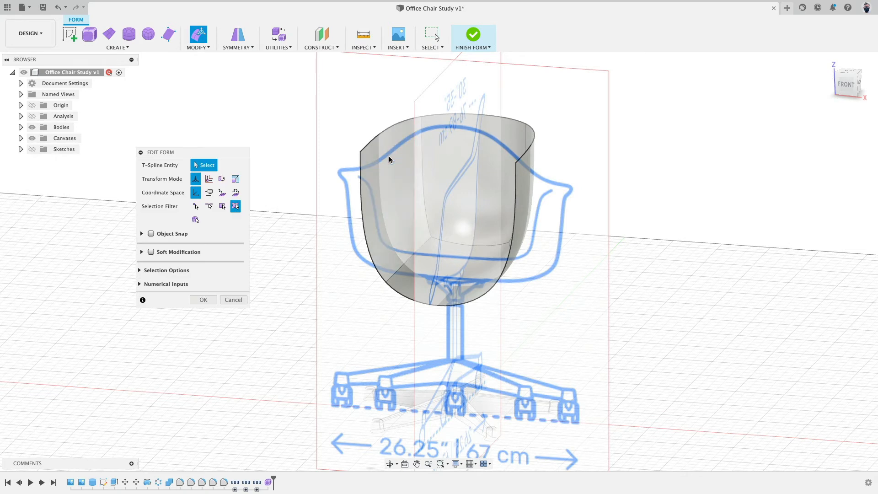
click(360, 152)
shift+click(516, 162)
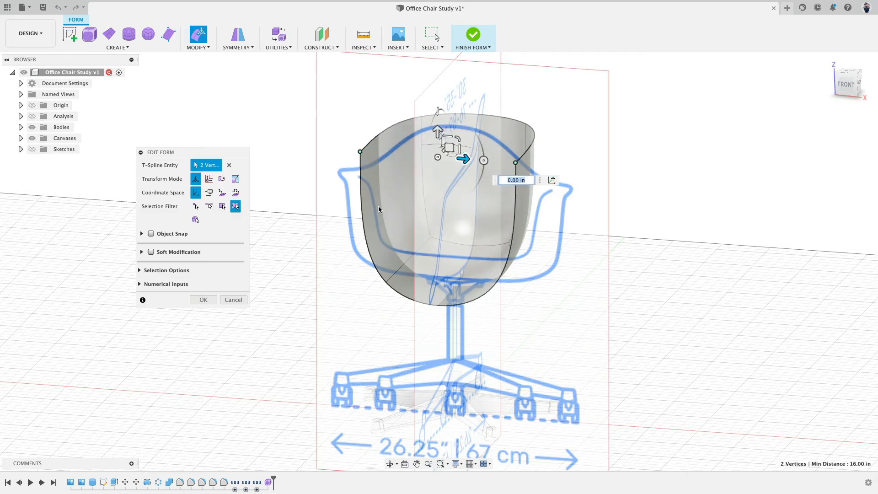
drag(460, 151, 472, 153)
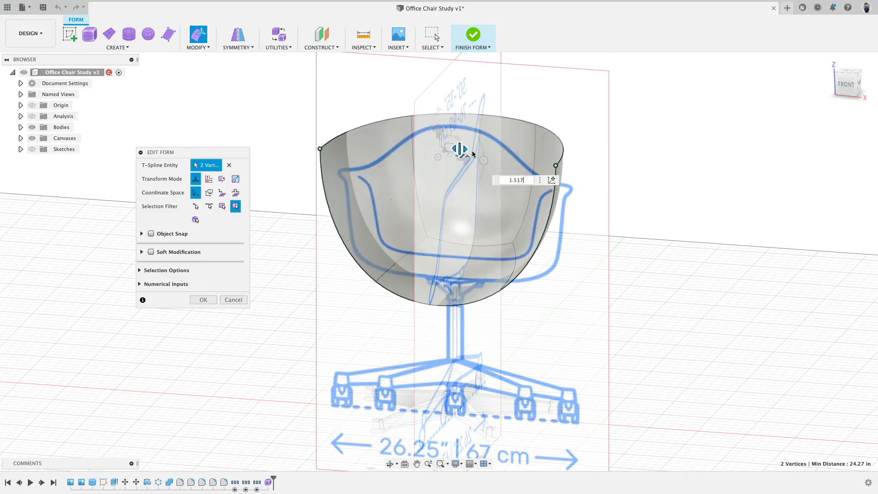
shift+middle_drag(651, 192, 666, 174)
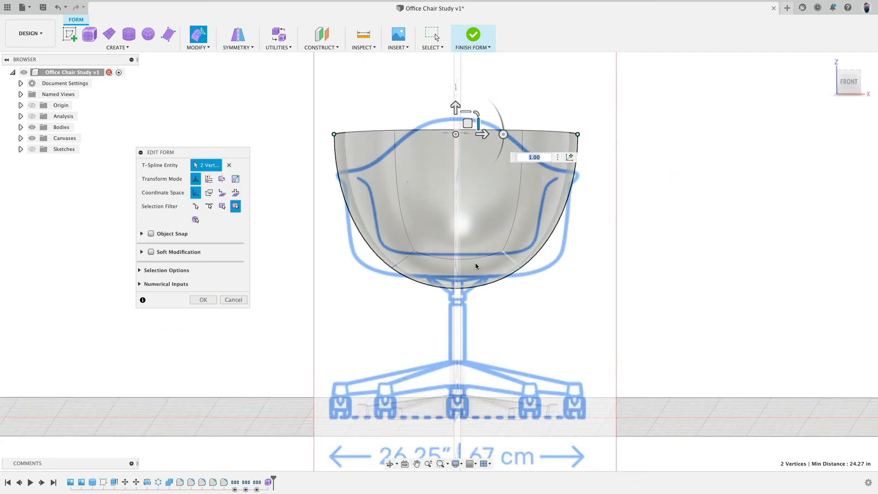
mouse_move(644, 148)
shift+middle_down()
mouse_move(649, 221)
mouse_move(665, 139)
mouse_move(667, 155)
mouse_move(658, 147)
shift+middle_up()
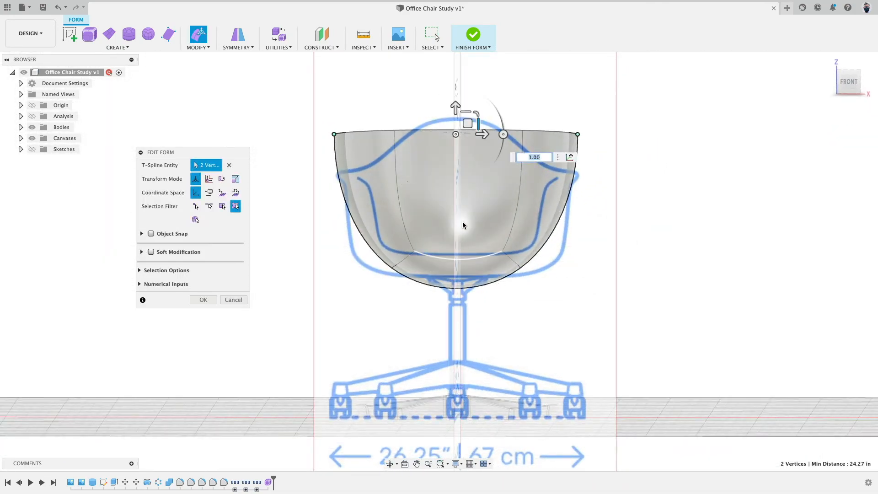
shift+middle_drag(462, 221, 471, 147)
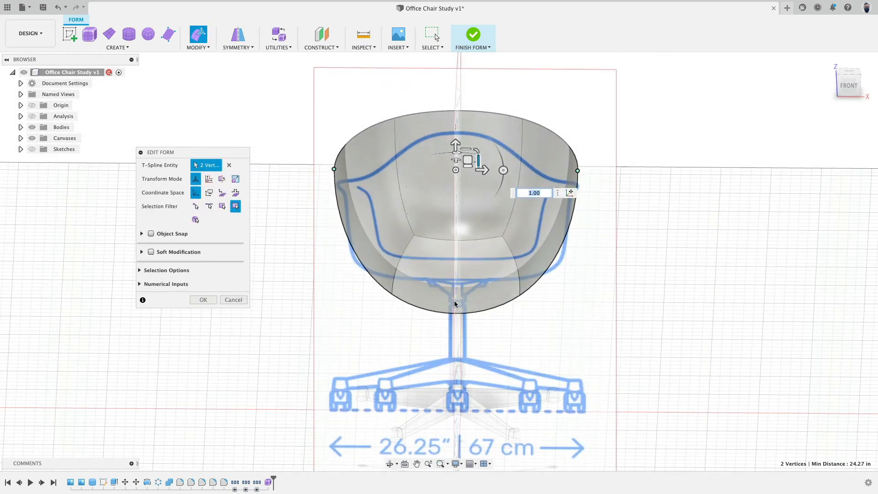
click(212, 300)
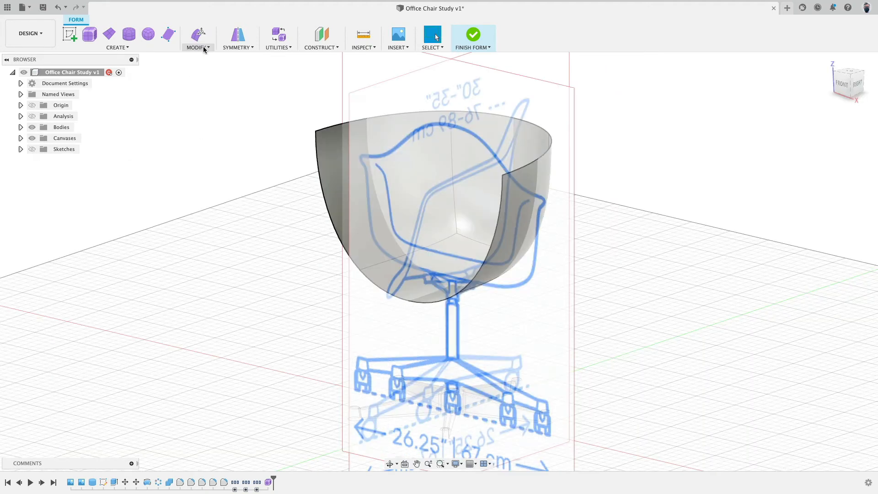
Step: Insert a single simple edge along the middle of the seat bottom, offset from its side edge at location -0.5
click(203, 47)
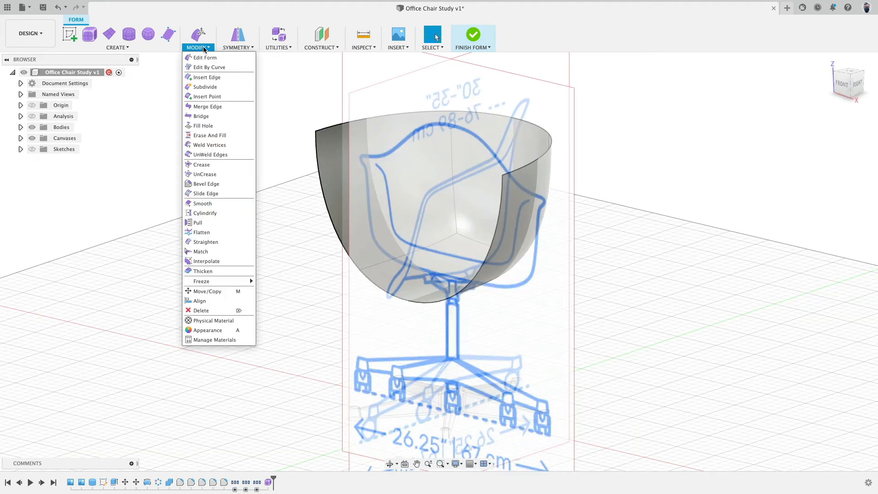
click(218, 76)
click(398, 257)
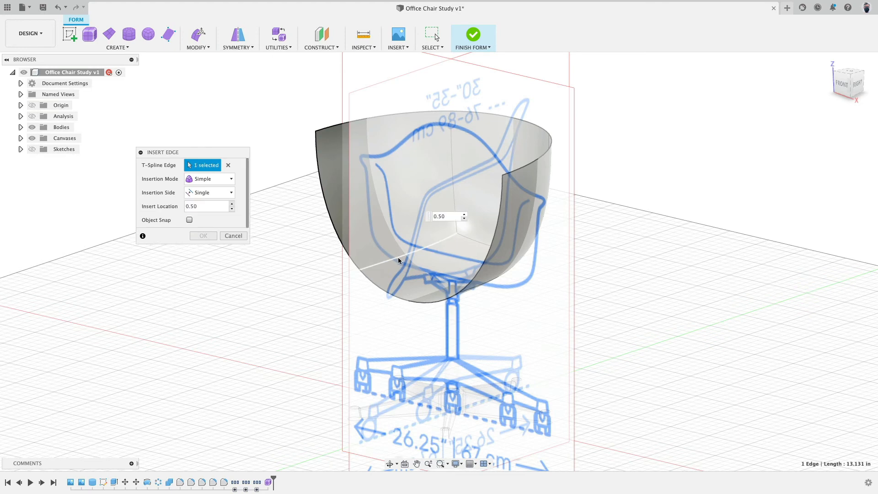
shift+middle_drag(398, 257, 441, 242)
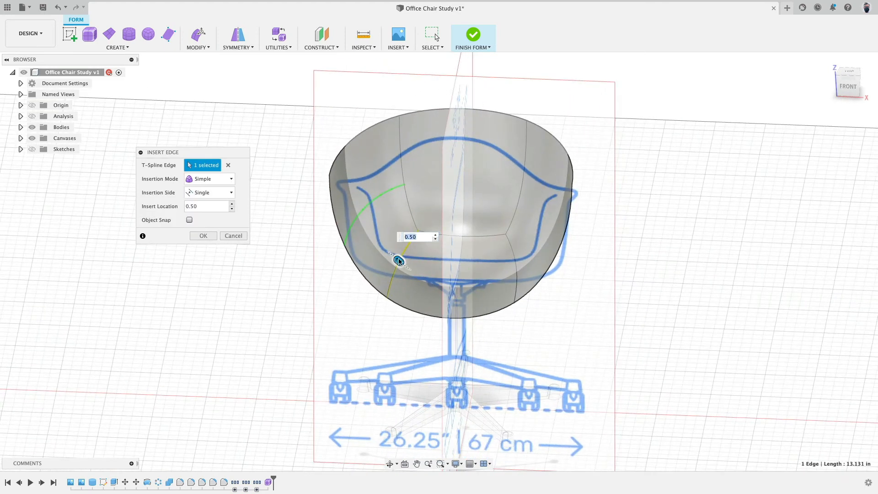
drag(399, 261, 555, 289)
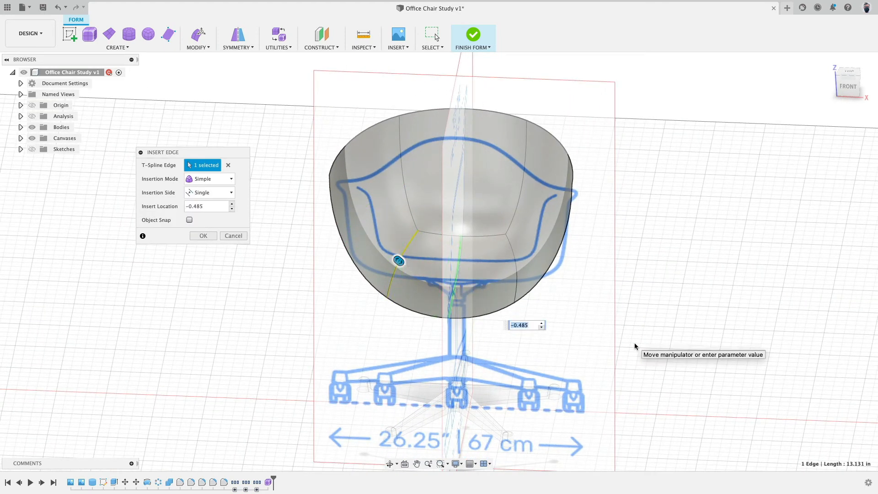
text(-.5)
key(Return)
Step: Insert points to continue the seat's centre edge up the backrest to its upper rim in Simple mode
click(198, 40)
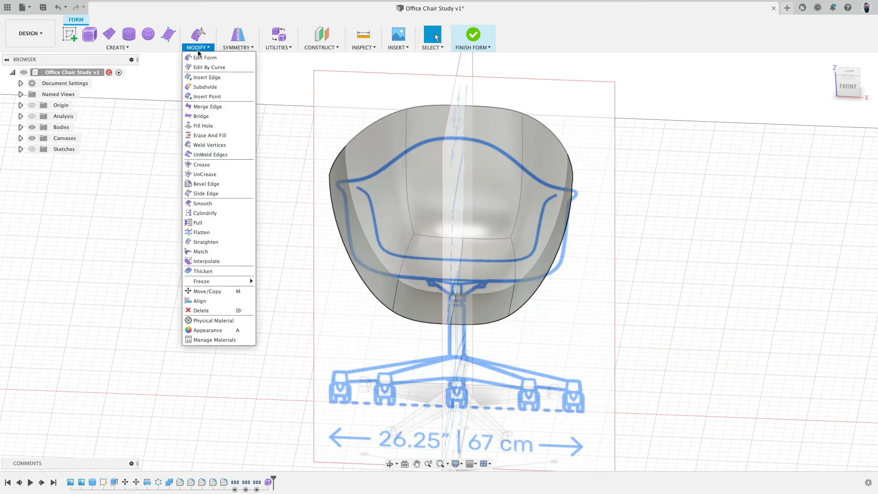
click(207, 94)
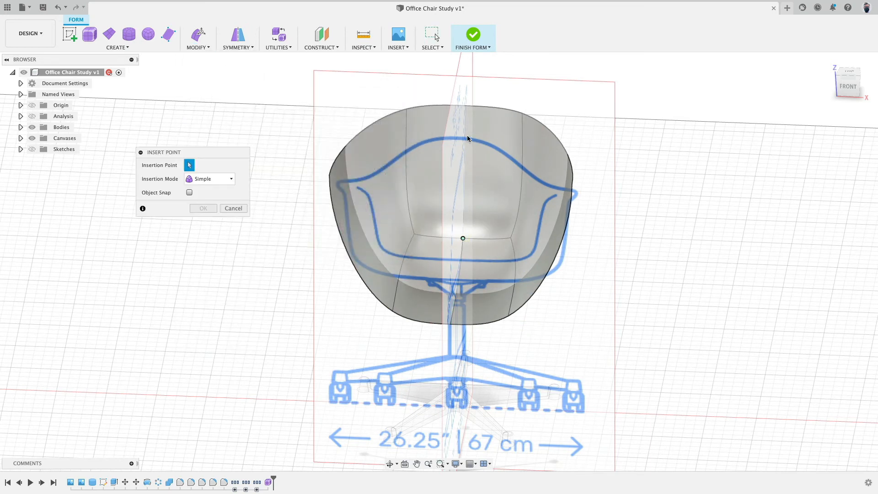
click(198, 211)
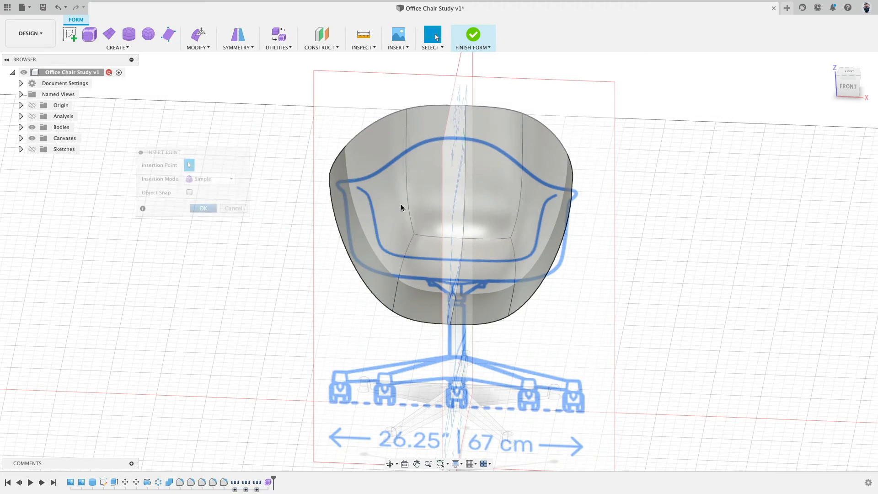
Step: From the right view, move the two upper front corner vertices about 0.73 in backward and 3.69 in down
mouse_move(402, 206)
shift+middle_down()
mouse_move(523, 159)
mouse_move(521, 73)
mouse_move(509, 94)
mouse_move(775, 89)
shift+middle_up()
click(852, 87)
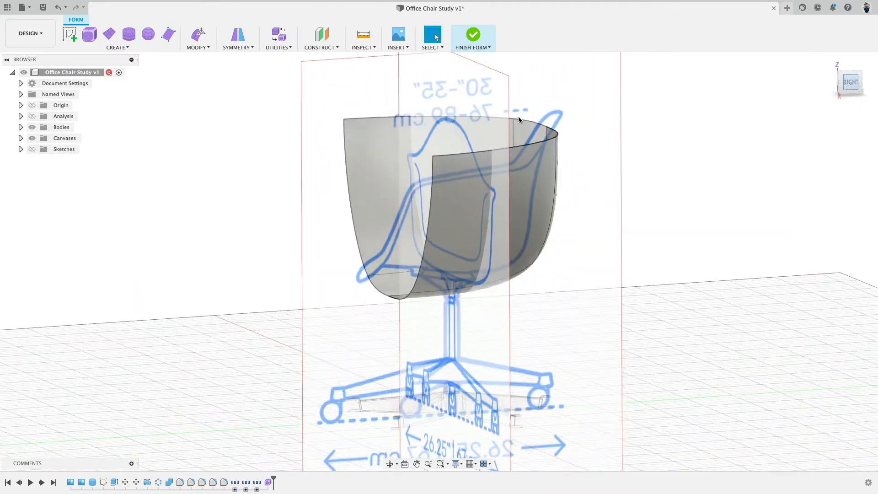
click(198, 39)
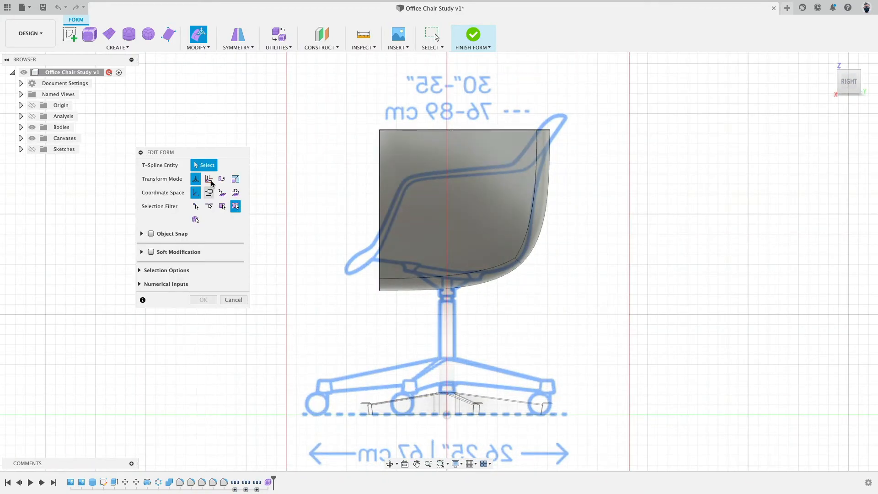
drag(381, 91, 373, 186)
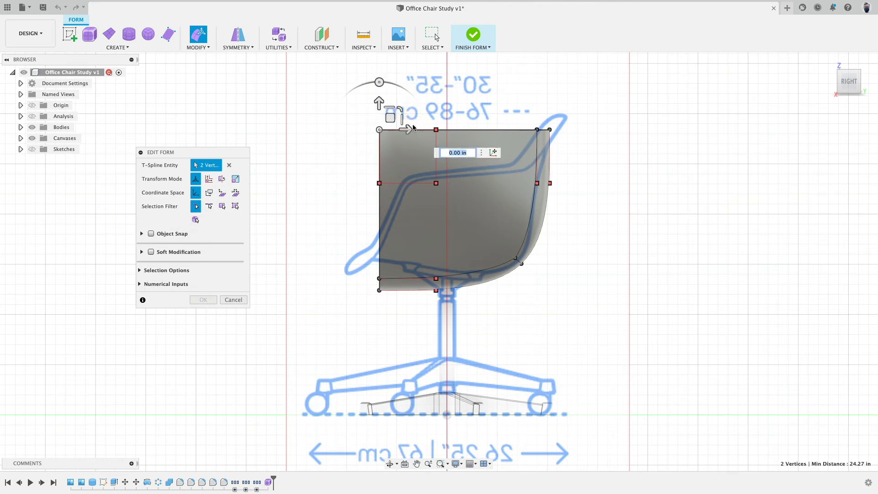
drag(391, 118, 398, 155)
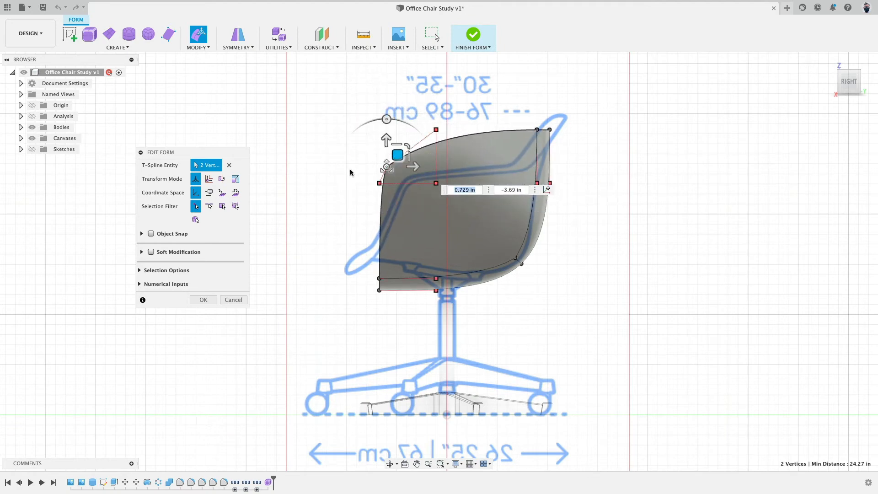
Step: Link the tangency handles at the shell's two upper front corners to straighten the adjoining edges
shift+middle_drag(350, 171, 286, 234)
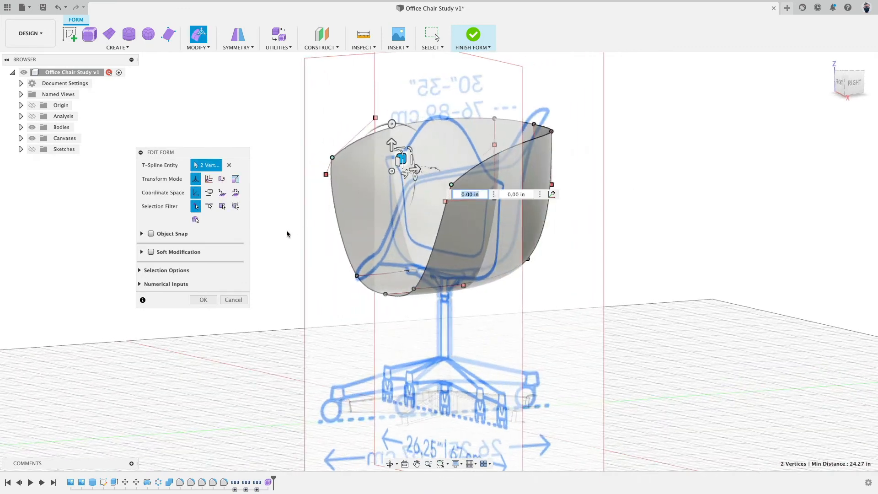
click(326, 176)
shift+middle_drag(325, 178, 413, 212)
shift+click(426, 204)
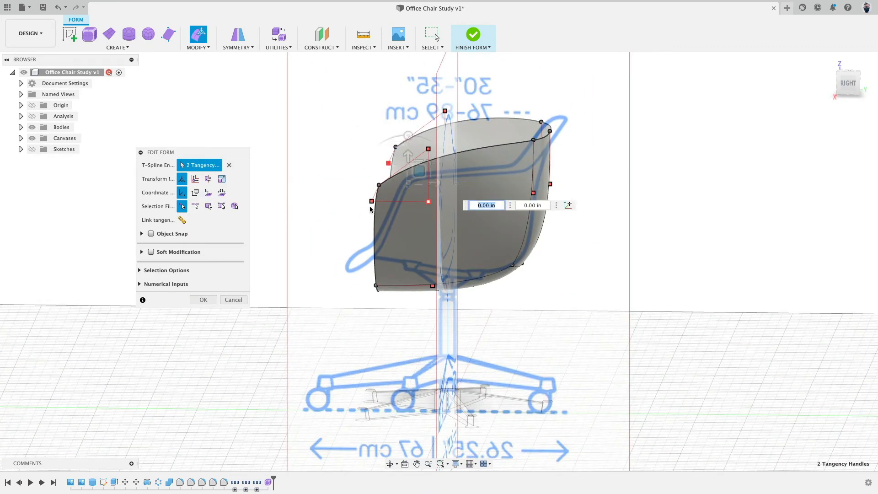
shift+click(372, 202)
shift+click(428, 149)
shift+click(445, 112)
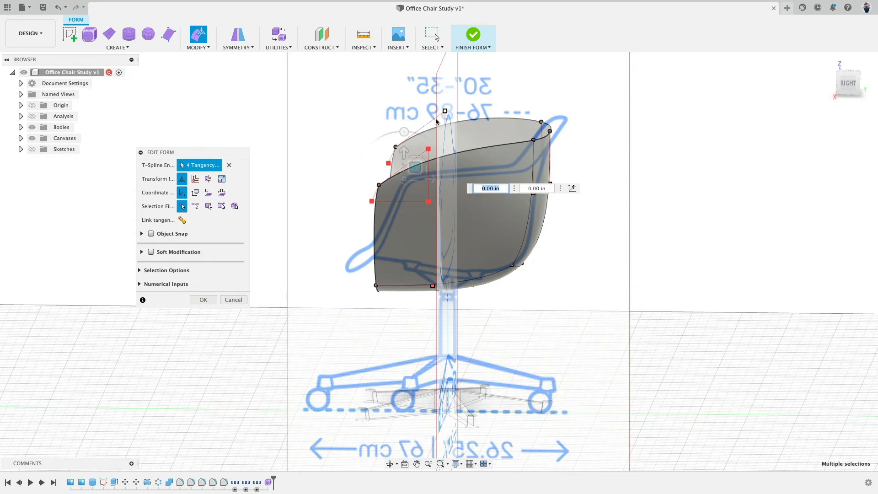
click(182, 220)
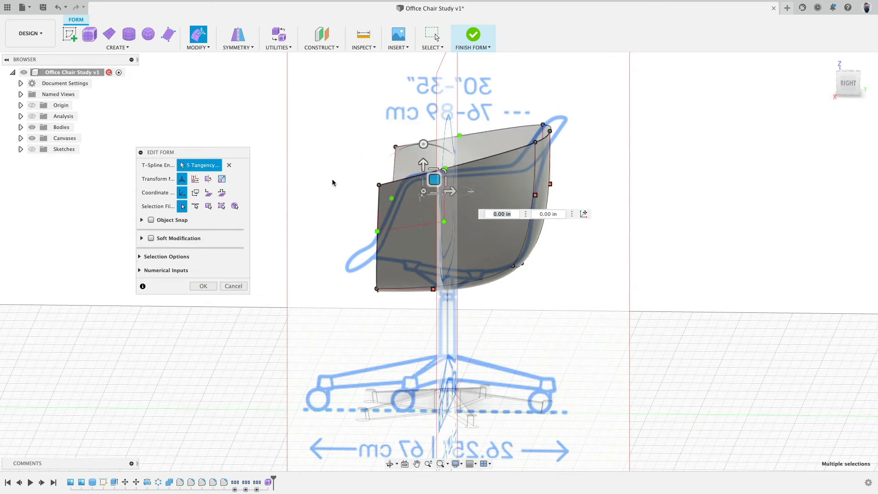
Step: From the right view, move the shell's two upper front corner vertices slightly backward and down toward the armrest line of the side canvas
shift+middle_drag(354, 159, 383, 158)
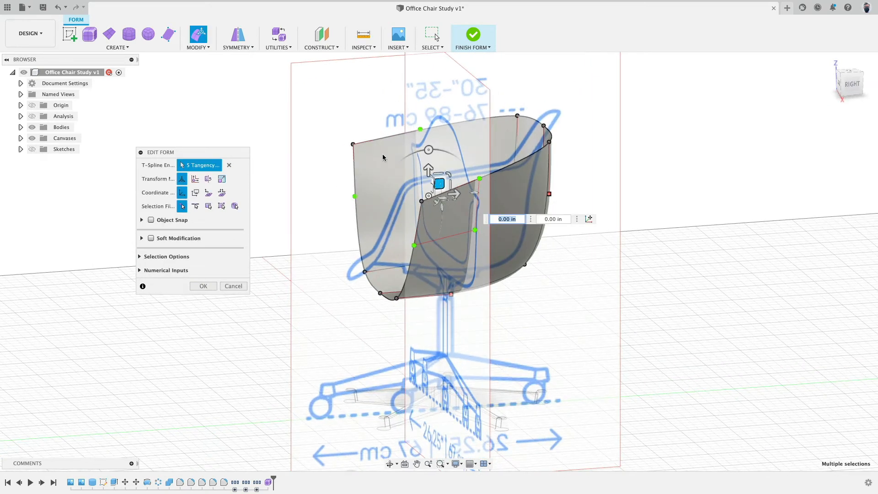
click(428, 196)
click(343, 122)
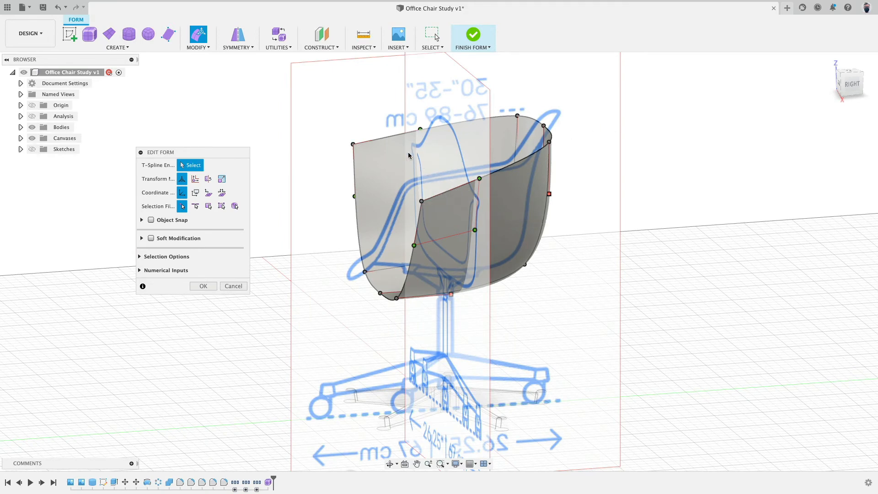
click(353, 146)
shift+click(421, 202)
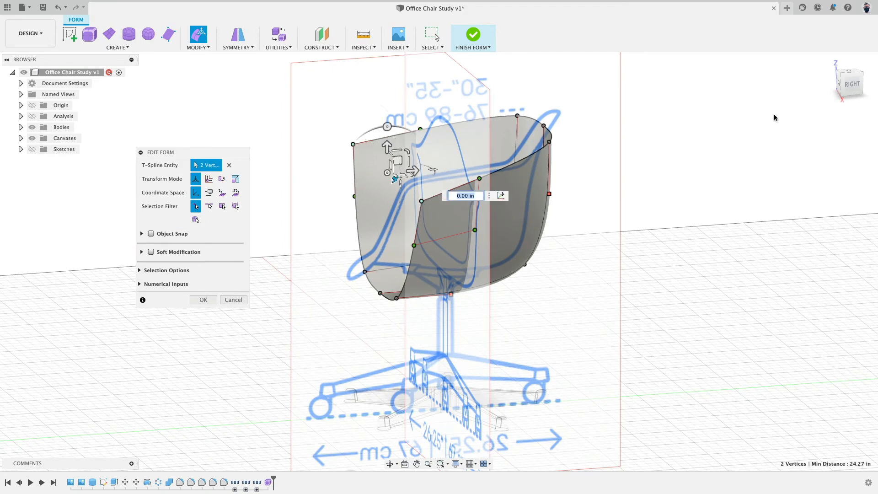
click(847, 85)
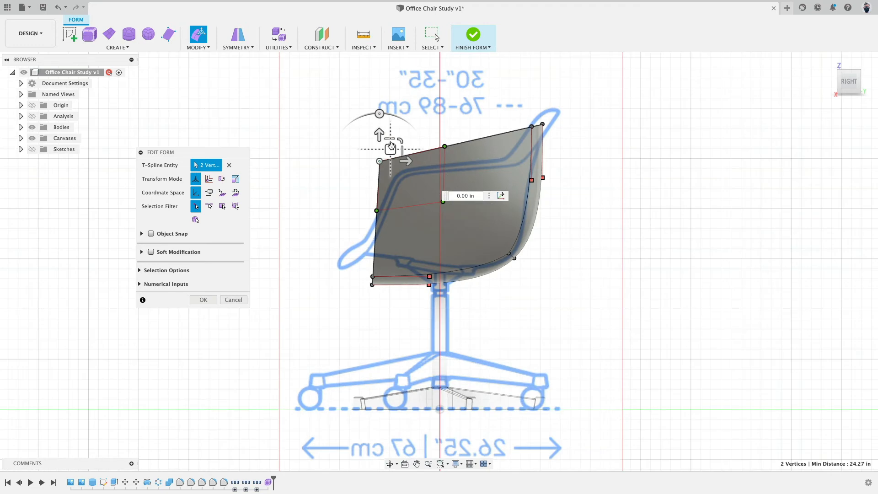
drag(392, 143, 402, 157)
Step: Reshape the backrest's upper rim vertices and move its centre vertex about 2.095 in backward and 3.006 in up to follow the side canvas
shift+middle_drag(478, 91, 527, 106)
click(448, 106)
shift+click(538, 122)
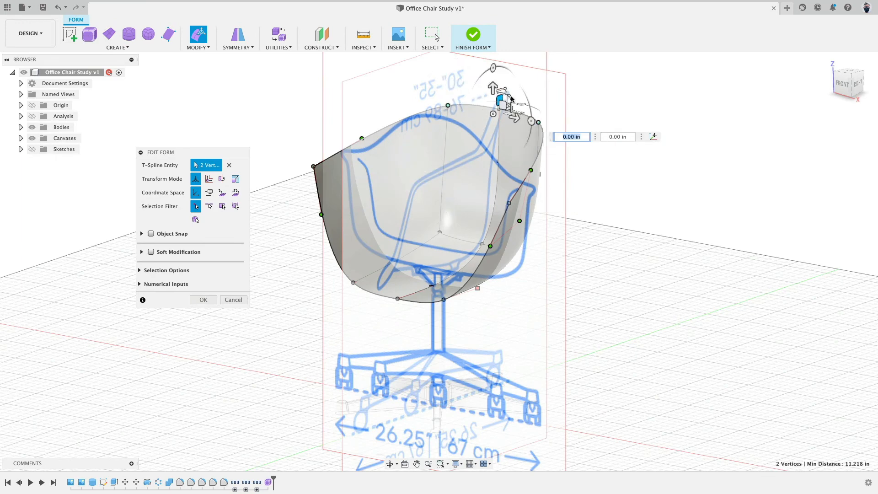
drag(493, 87, 551, 89)
click(838, 89)
click(517, 128)
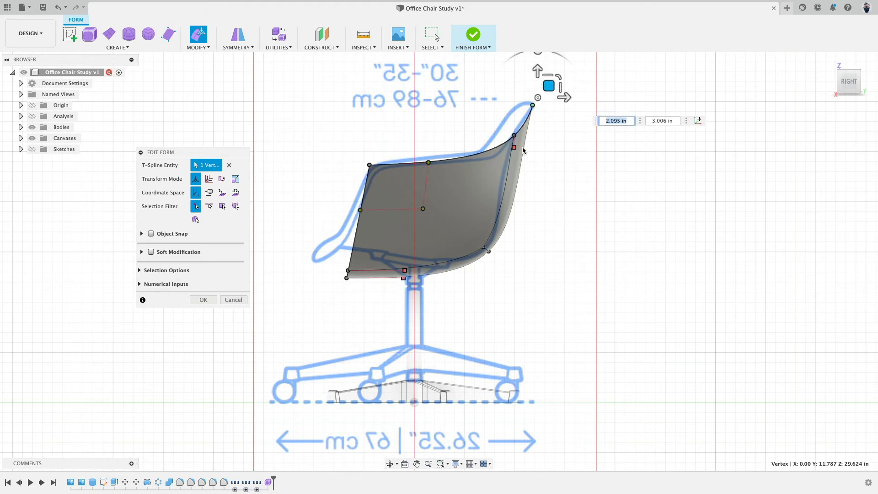
Step: Raise the seat's bottom front vertices and shift them forward, and lift the tangency handles behind them to match the seat underside on the canvas
drag(320, 249, 353, 294)
drag(358, 257, 355, 230)
click(422, 303)
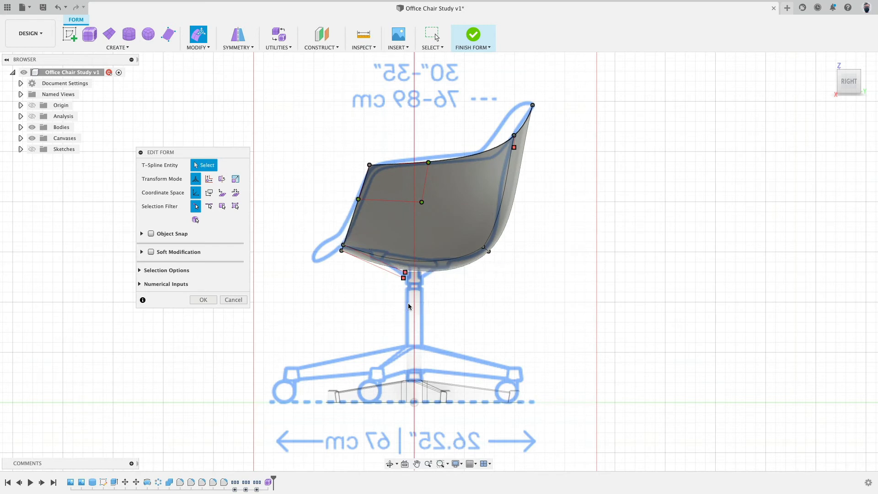
drag(393, 258, 413, 255)
click(525, 255)
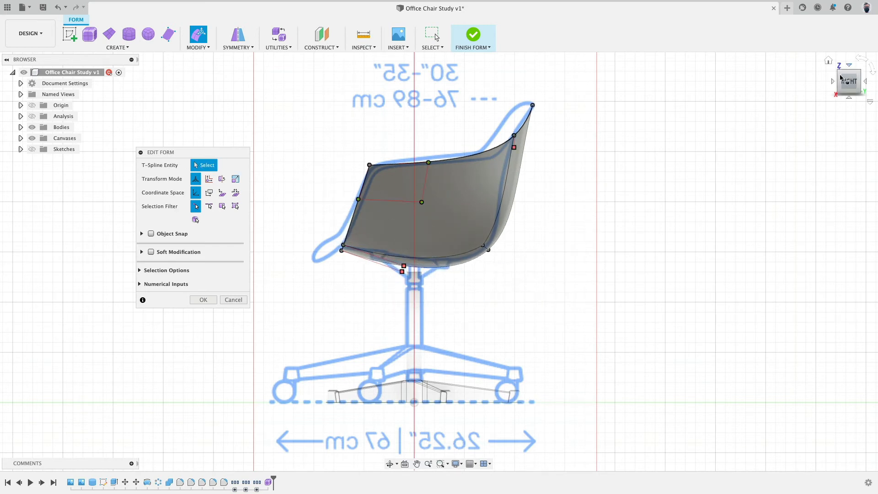
Step: Spread the two front-to-back side edges of the seat bottom apart sideways by a scale factor of 1.36
click(833, 81)
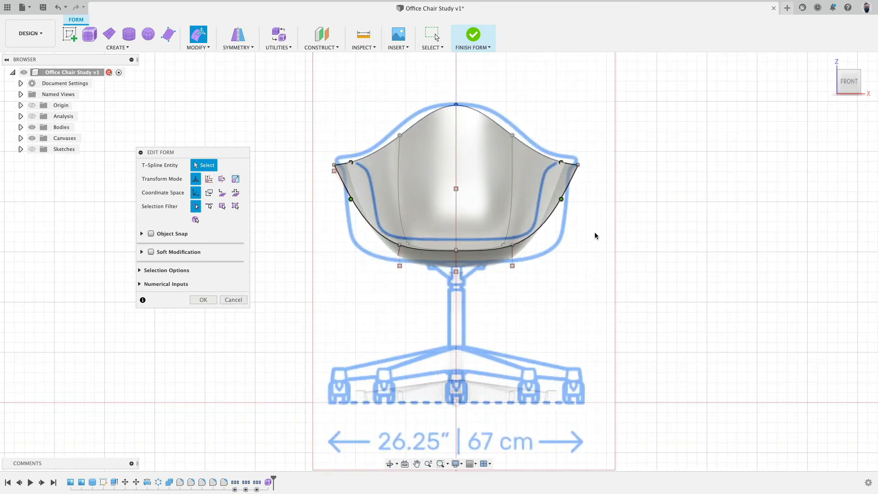
drag(385, 229, 416, 305)
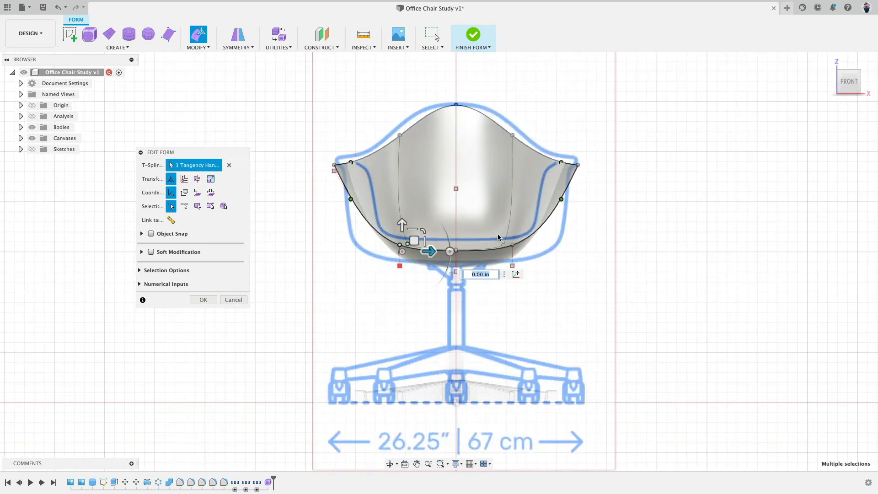
shift+drag(496, 228, 535, 305)
shift+middle_drag(565, 238, 564, 256)
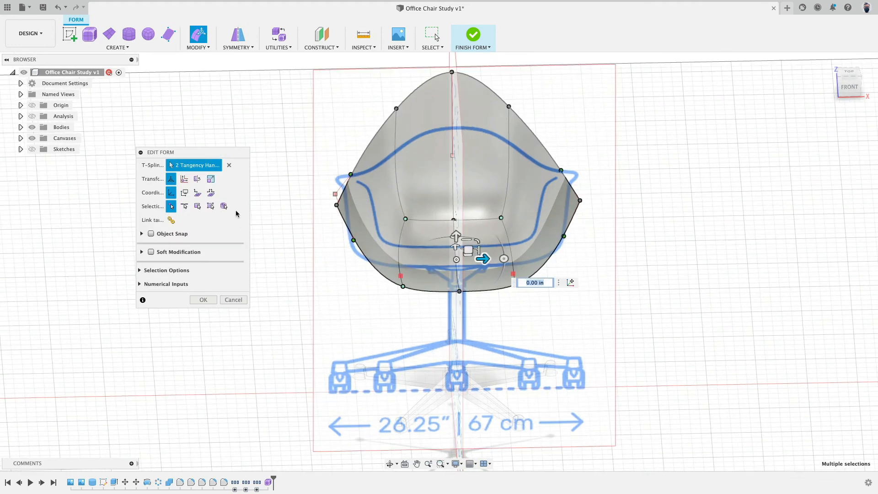
click(184, 206)
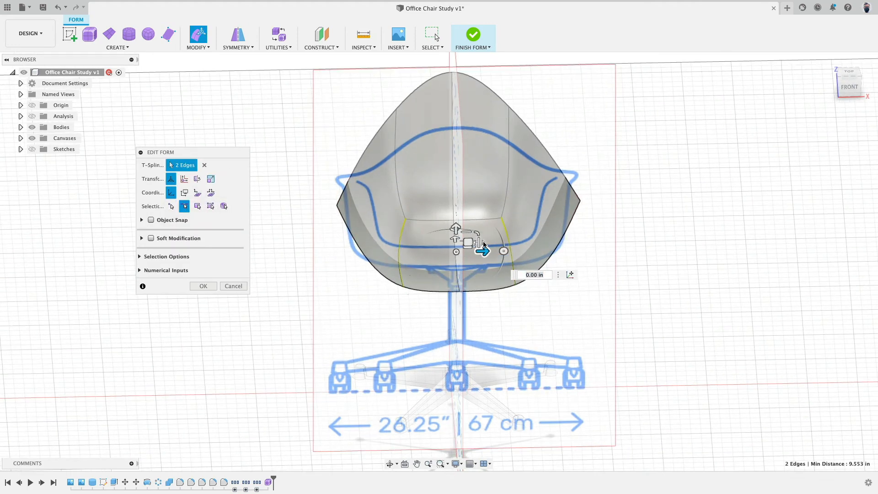
drag(479, 241, 487, 242)
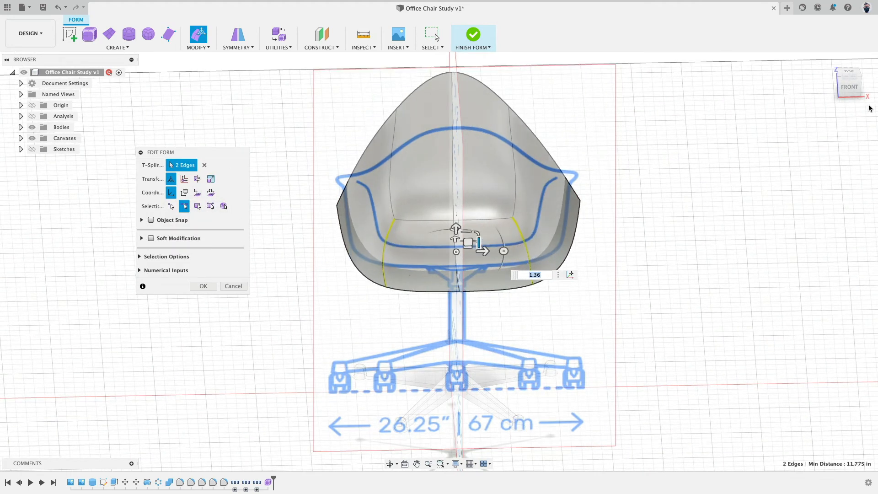
click(842, 86)
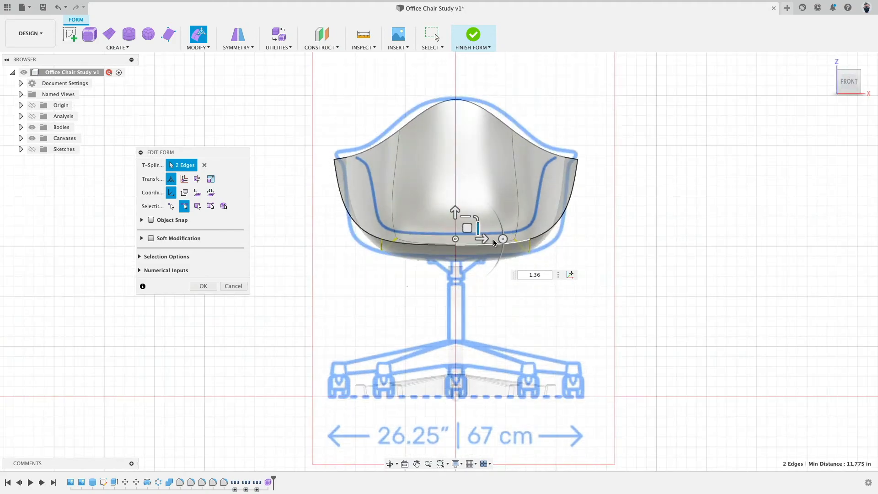
drag(479, 229, 479, 228)
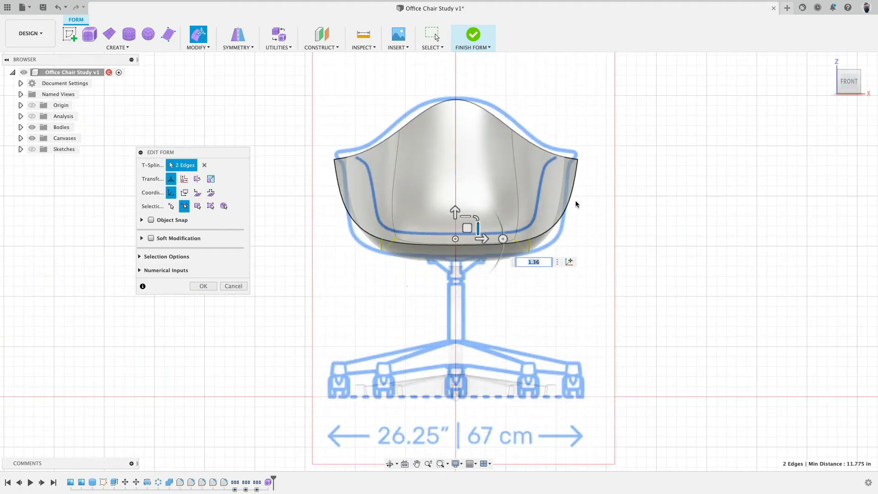
shift+middle_drag(627, 175, 615, 249)
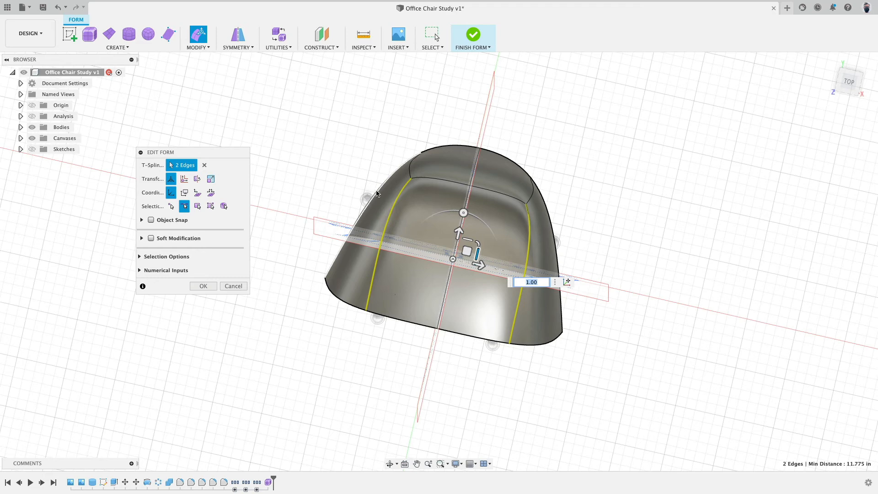
Step: Insert a single simple edge on the seat bottom in front of the two edges where seat meets backrest, at location 0.274
shift+middle_drag(393, 172, 449, 195)
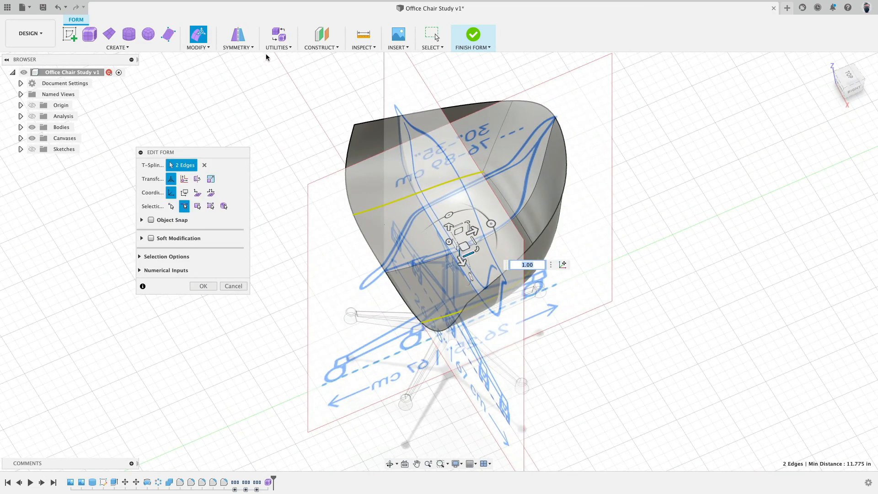
click(210, 47)
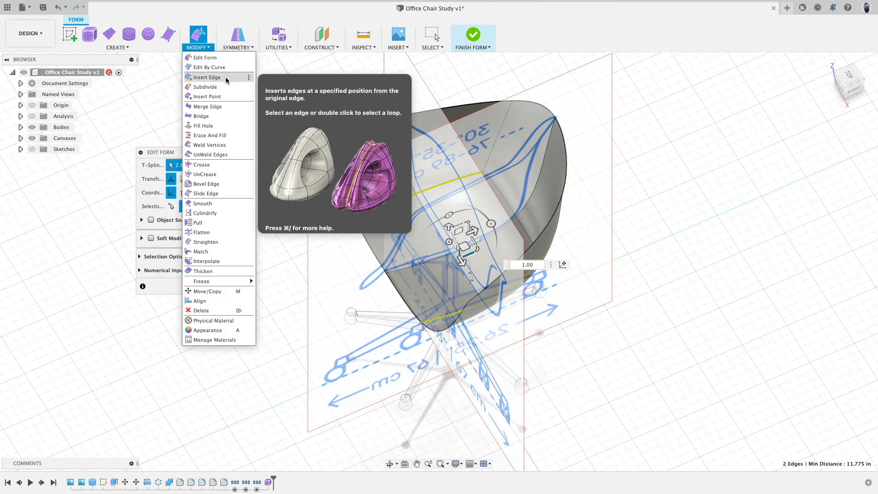
click(226, 79)
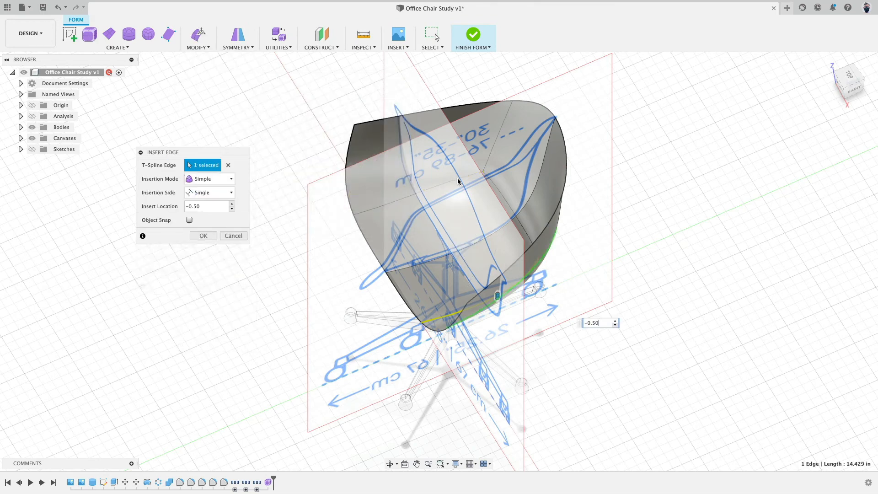
click(228, 164)
click(504, 193)
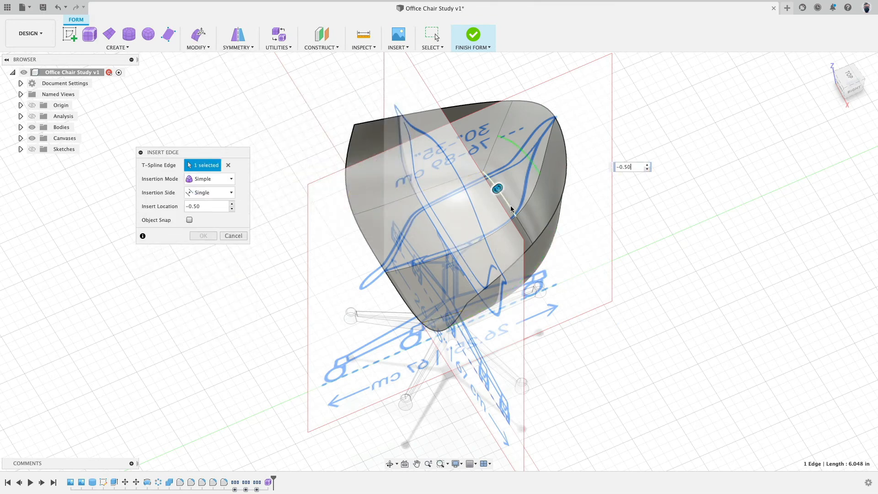
click(523, 226)
drag(498, 188, 399, 237)
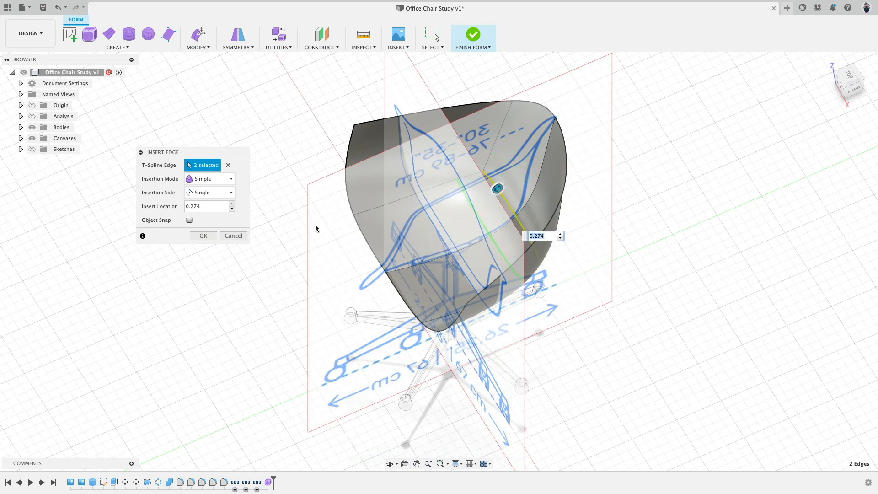
click(197, 236)
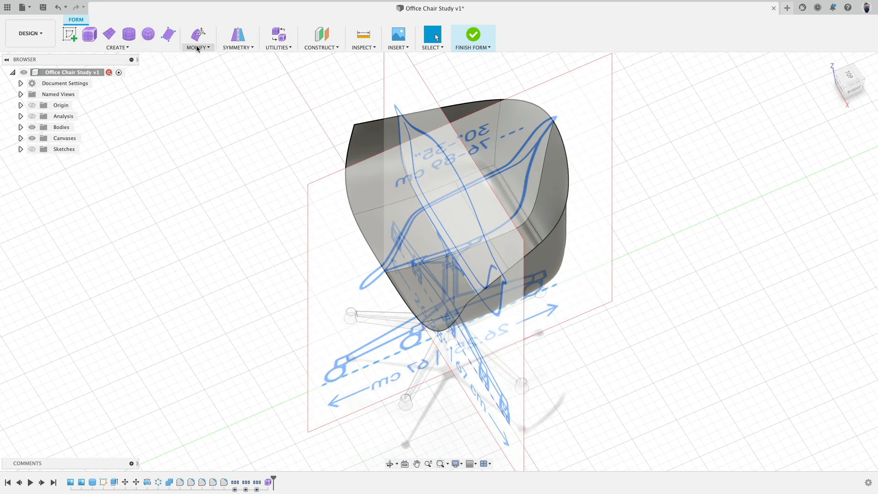
Step: Insert points in Simple mode to continue the new seat edge from the seat's side edge up one side wall to the rim
click(225, 48)
click(197, 47)
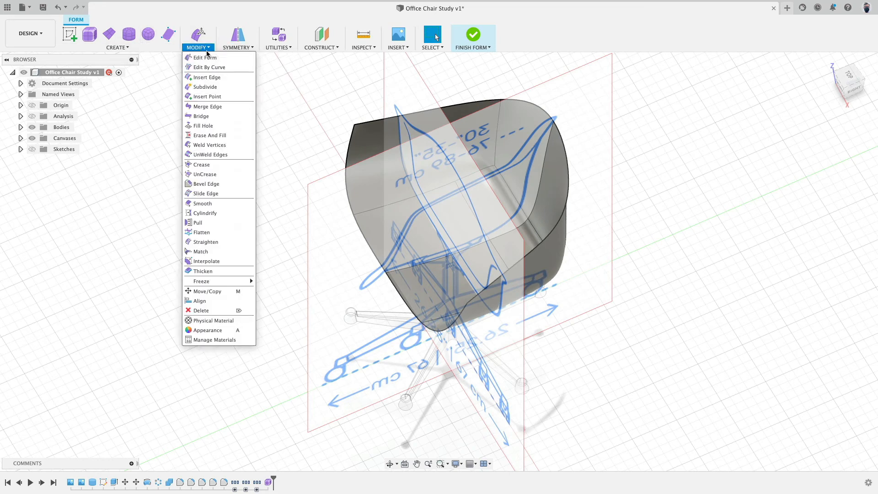
click(223, 97)
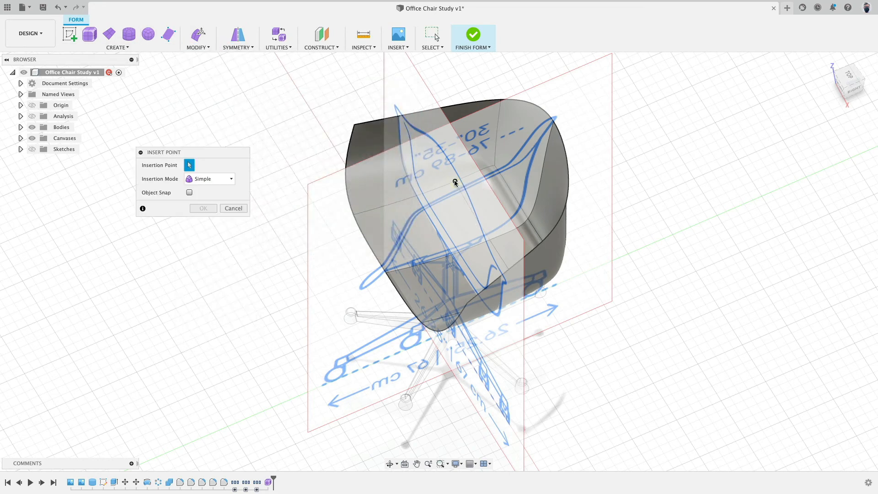
click(461, 104)
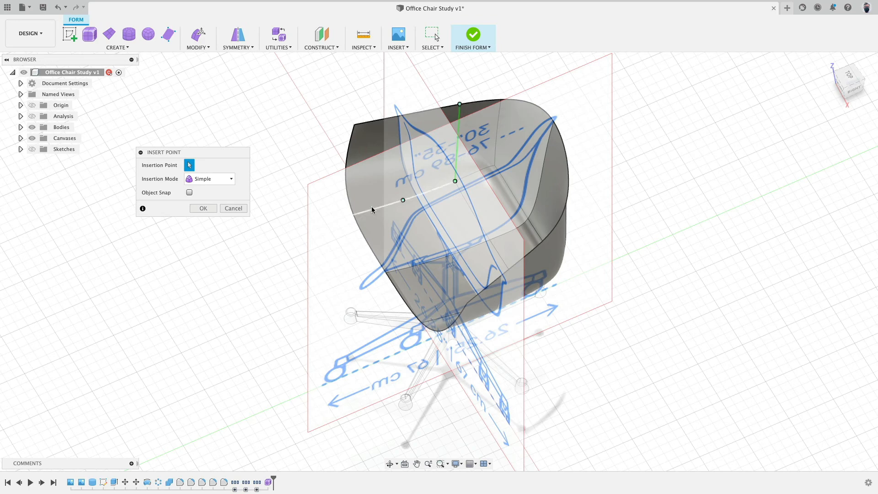
click(199, 209)
Step: Hide the canvases and delete the shell's faces on the positive X side of the centre line
shift+middle_drag(291, 242, 311, 245)
click(32, 139)
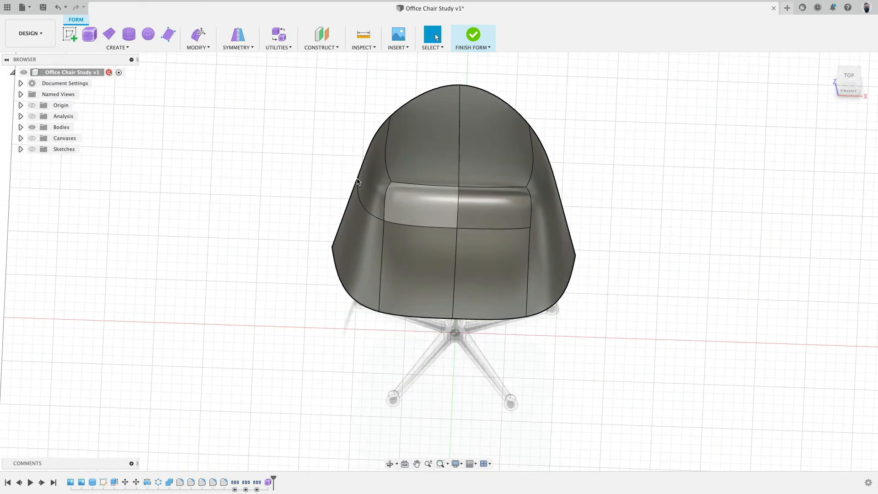
drag(625, 78, 503, 336)
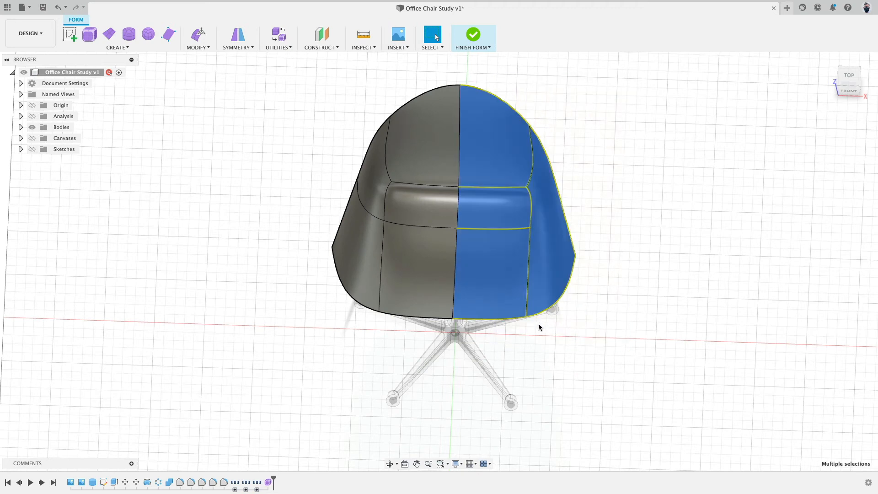
key(Delete)
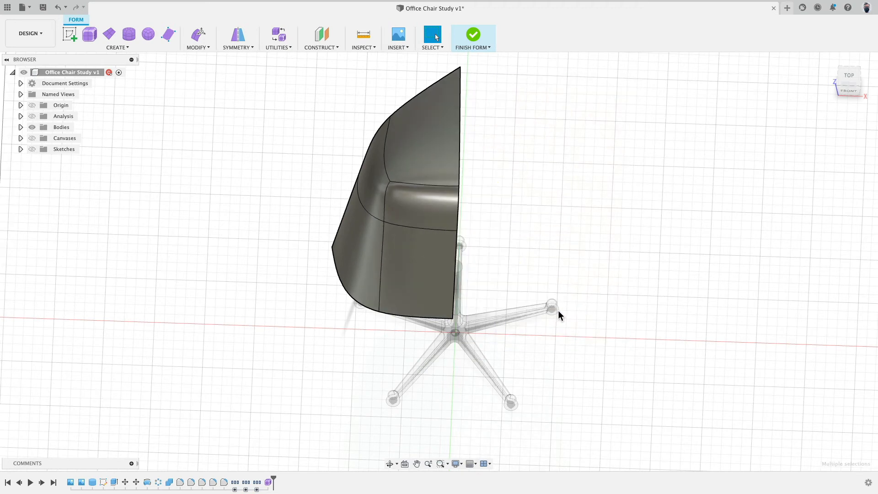
Step: Mirror-duplicate the remaining half shell across the central vertical origin plane, with Weld enabled at a 0.00 in tolerance
click(236, 48)
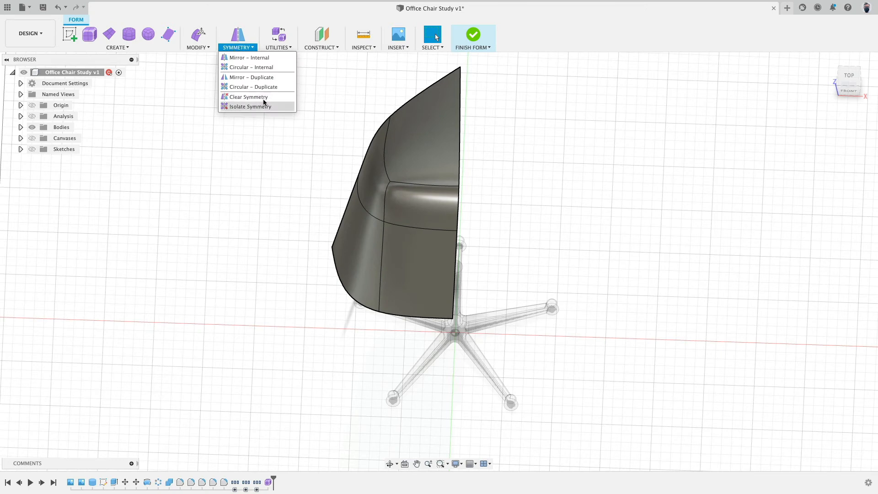
click(267, 80)
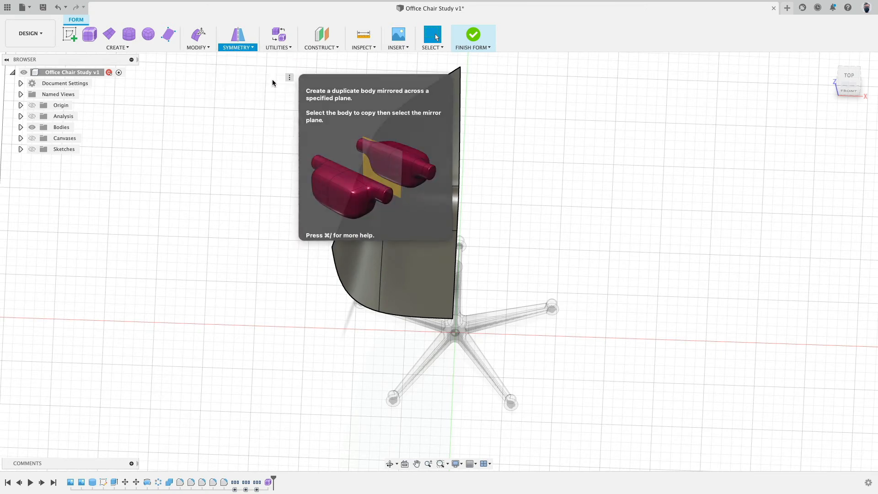
click(413, 169)
shift+middle_drag(595, 292, 485, 317)
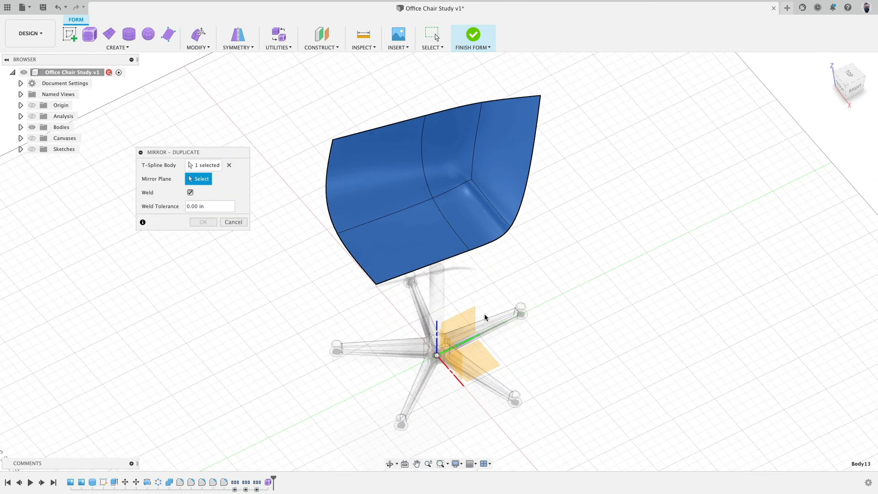
click(463, 323)
click(203, 223)
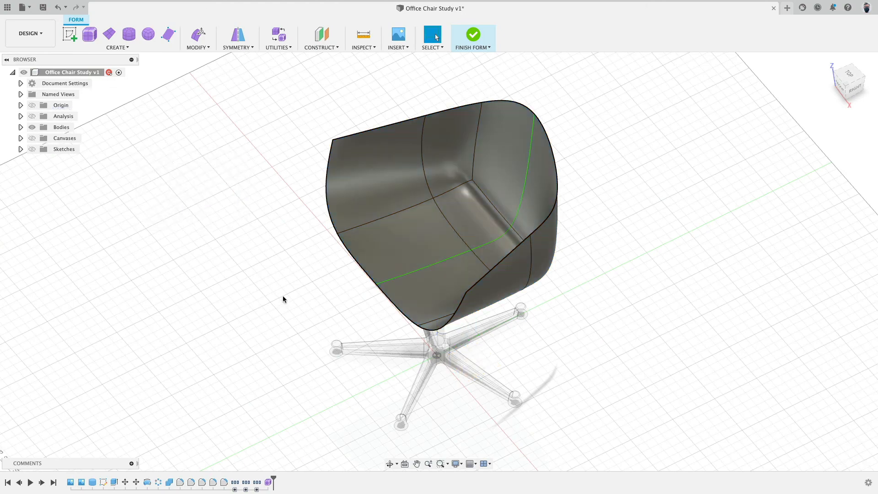
Step: Scale the mirrored upper side-rim edges along X so they run nearly straight front to back, and nudge them slightly inward
shift+middle_drag(282, 295, 319, 280)
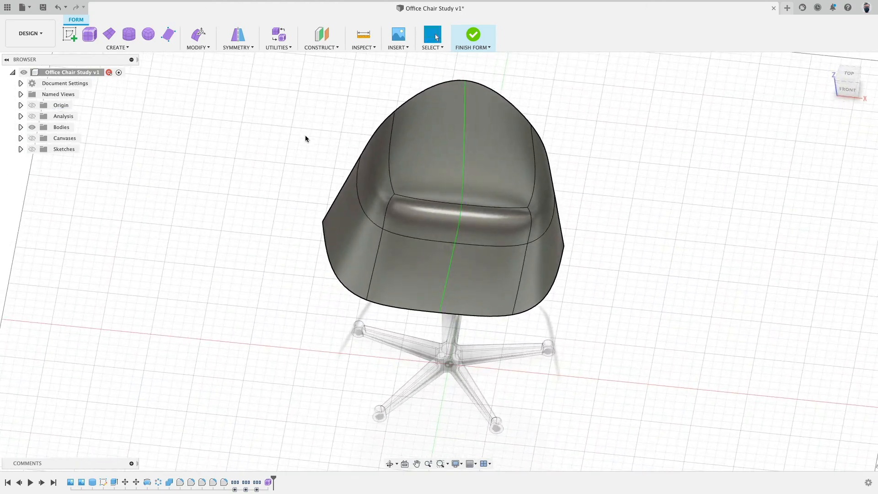
shift+middle_drag(361, 192, 321, 200)
click(199, 36)
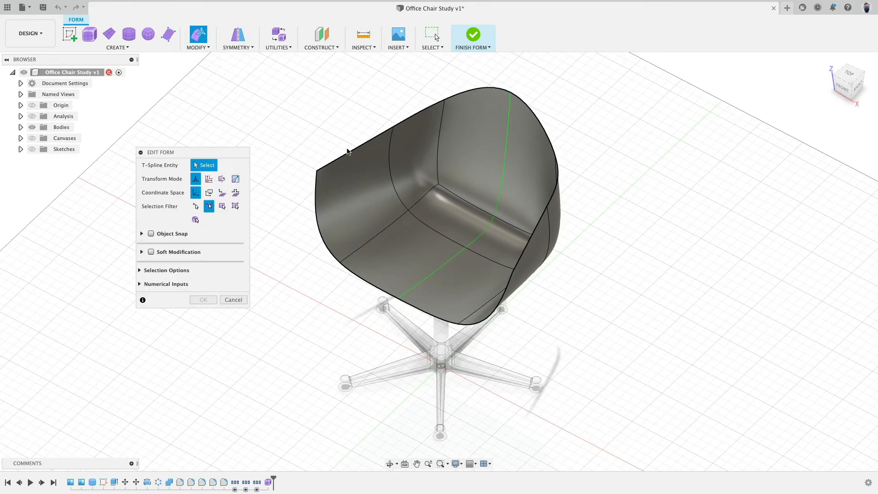
click(349, 154)
shift+middle_drag(272, 141, 374, 228)
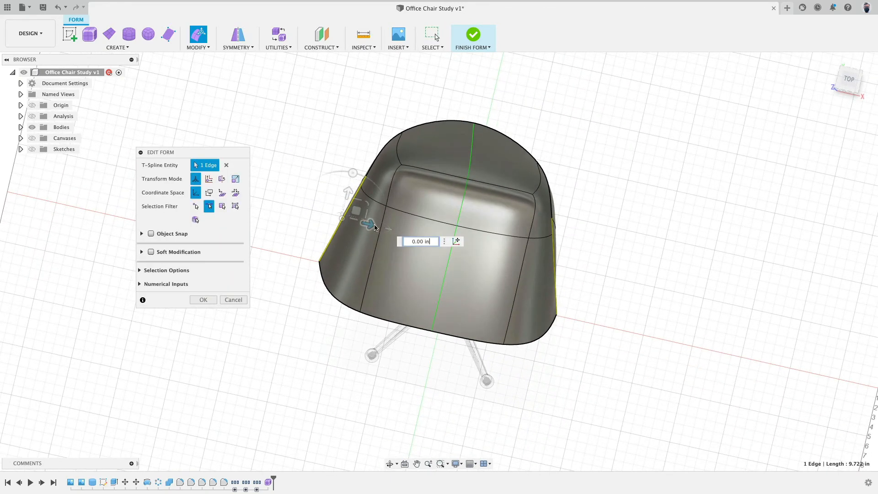
text(0.125)
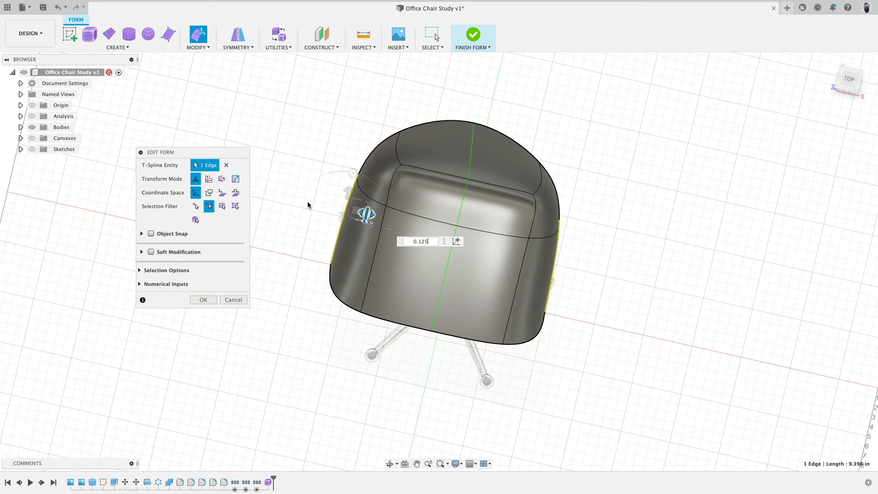
key(super+z)
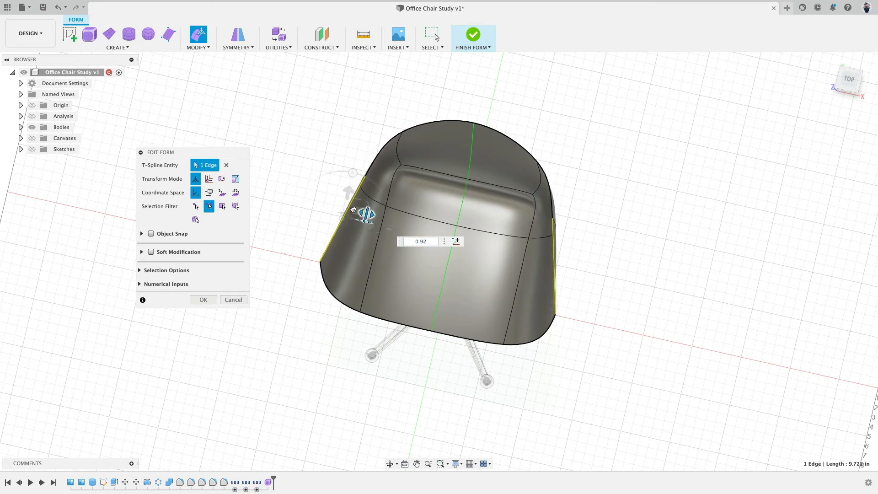
mouse_move(363, 213)
mouse_down()
mouse_move(378, 215)
mouse_move(361, 211)
mouse_up()
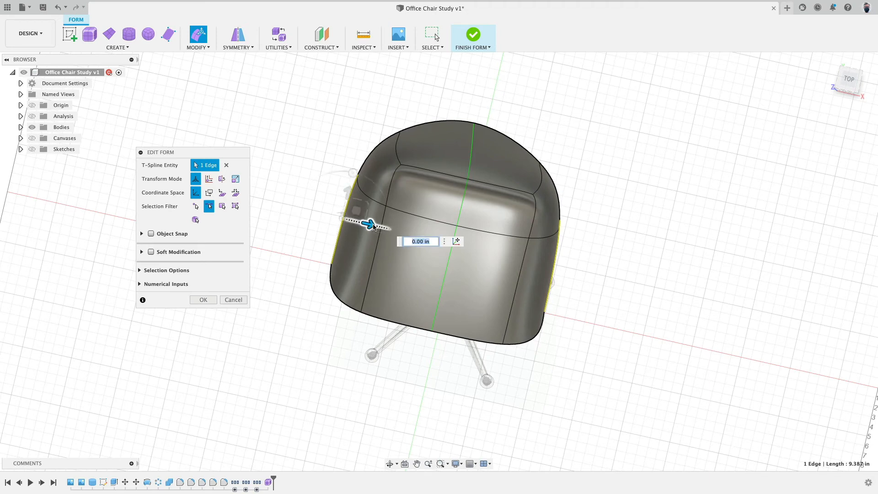
drag(373, 226, 382, 230)
shift+middle_drag(404, 281, 387, 256)
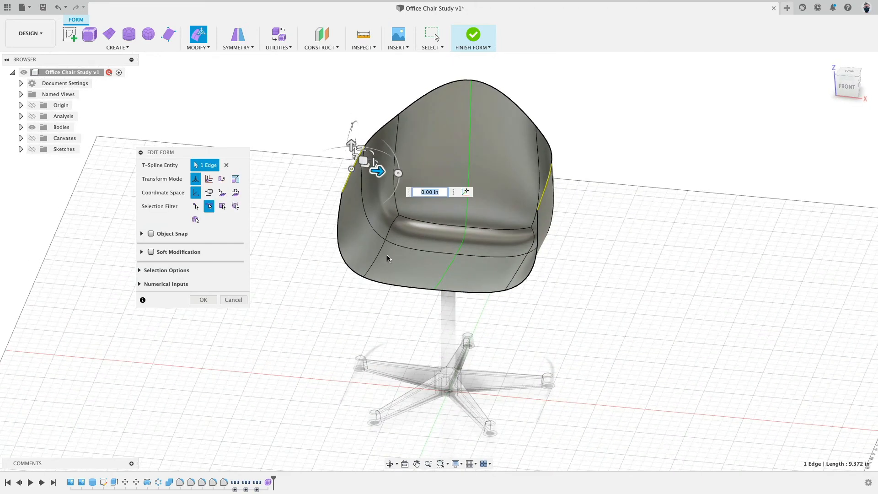
Step: Scale the seat bottom's lengthwise side edges along X by about 0.033 to straighten them, and move them outward
click(378, 255)
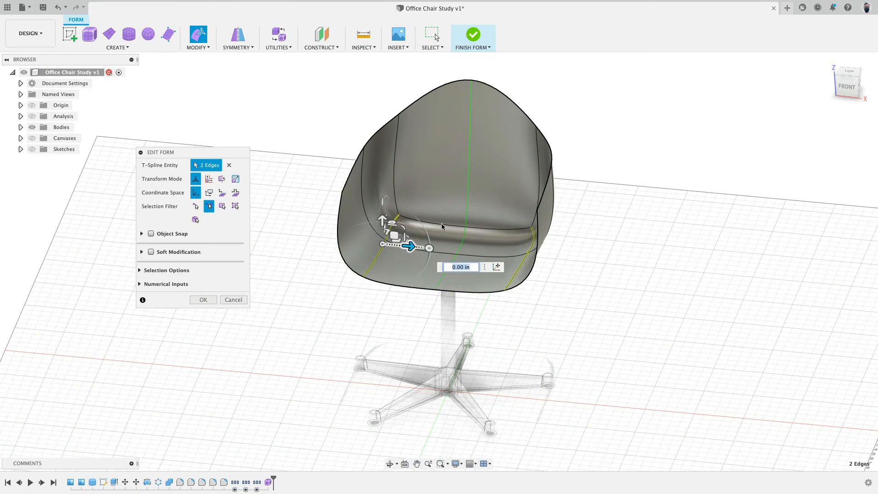
shift+middle_drag(441, 226, 405, 220)
drag(405, 220, 371, 209)
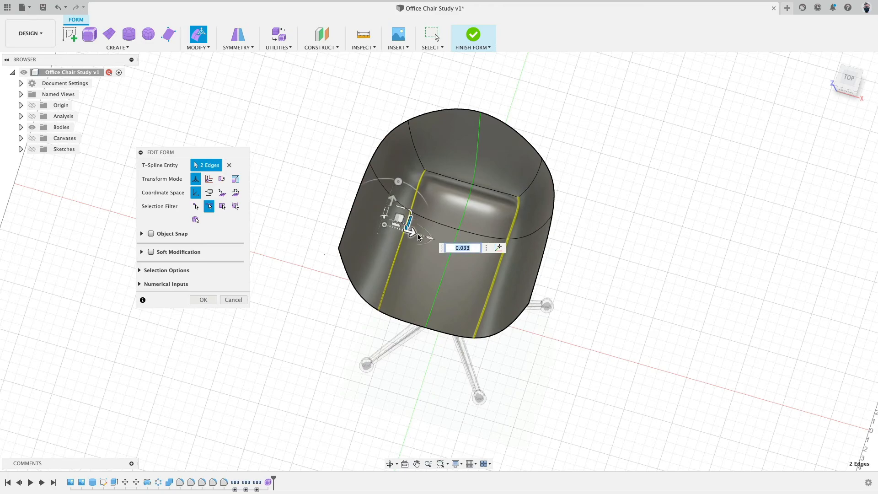
drag(418, 237, 398, 233)
Step: Lower the centre vertex on the backrest's top rim to a height of about 25.2 in
shift+middle_drag(398, 233, 617, 183)
click(524, 98)
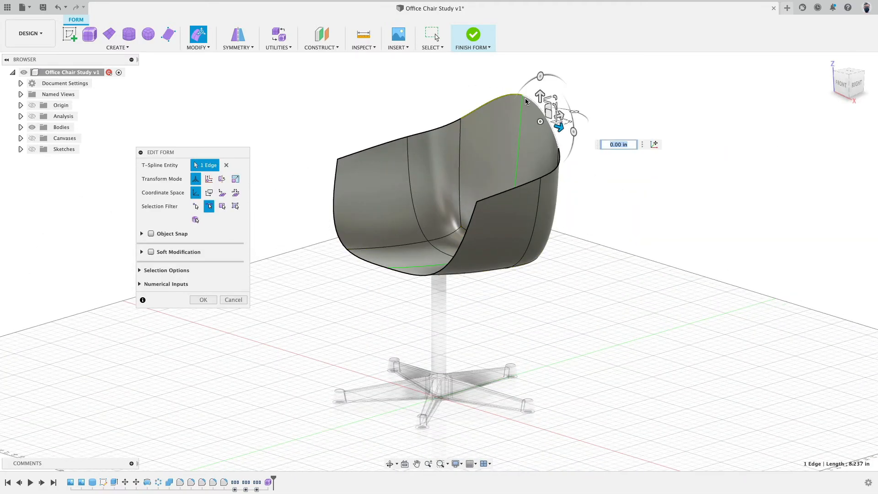
click(196, 207)
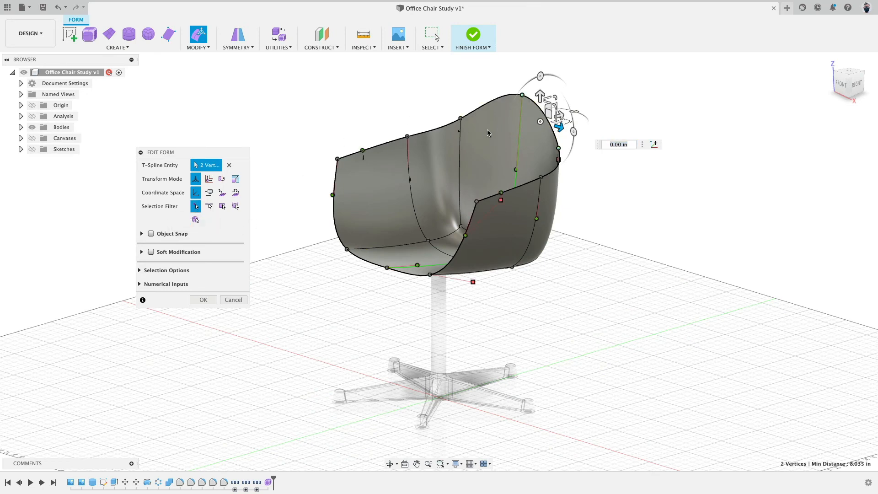
click(523, 95)
drag(526, 77, 526, 114)
Step: Extrude the backrest's two top rim edges up and backward in the right side view to form a flared lip
shift+middle_drag(634, 145, 549, 150)
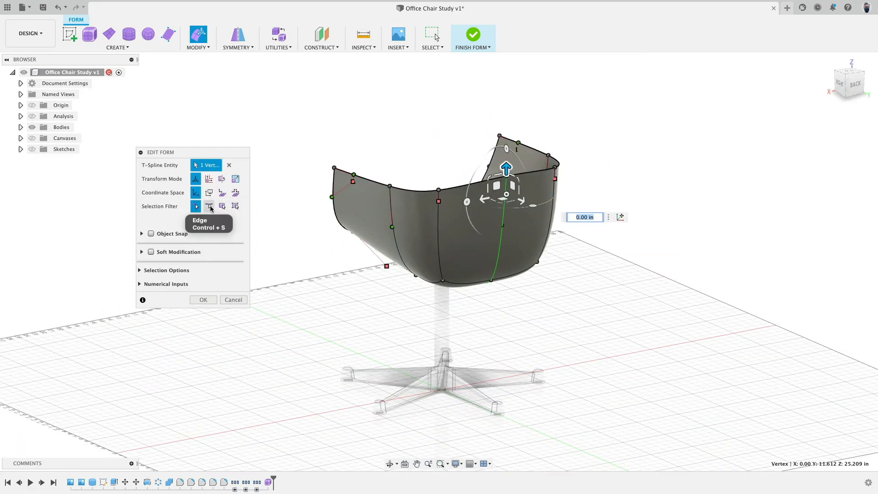
click(210, 206)
click(499, 185)
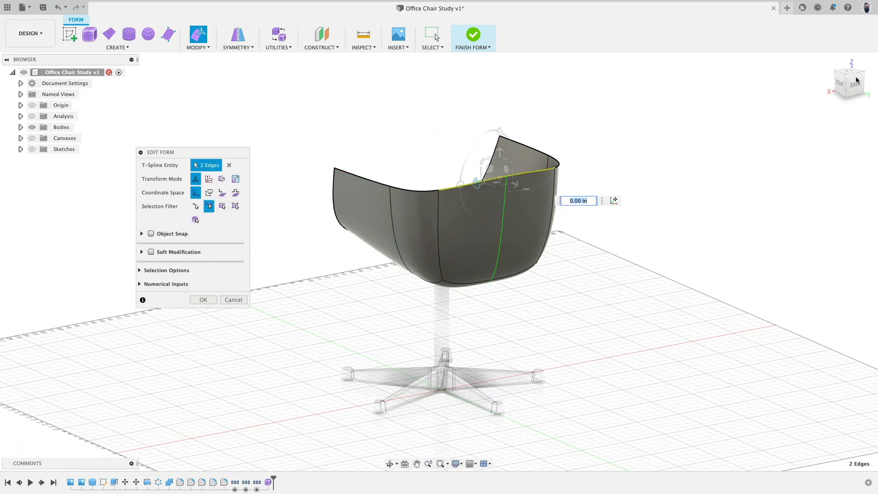
click(843, 84)
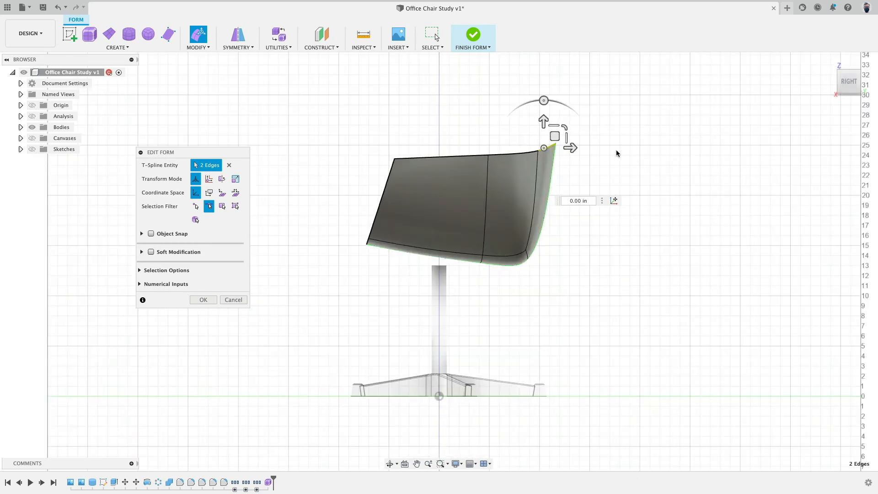
drag(555, 135, 581, 120)
Step: Extrude the side-rim edge outward about 3.09 in along X to form mirrored armrest flaps
shift+middle_drag(633, 191, 693, 216)
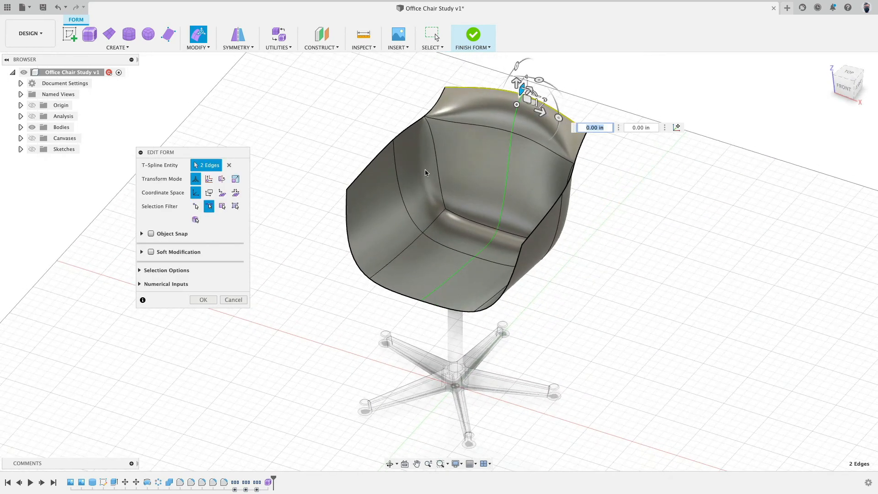
click(371, 164)
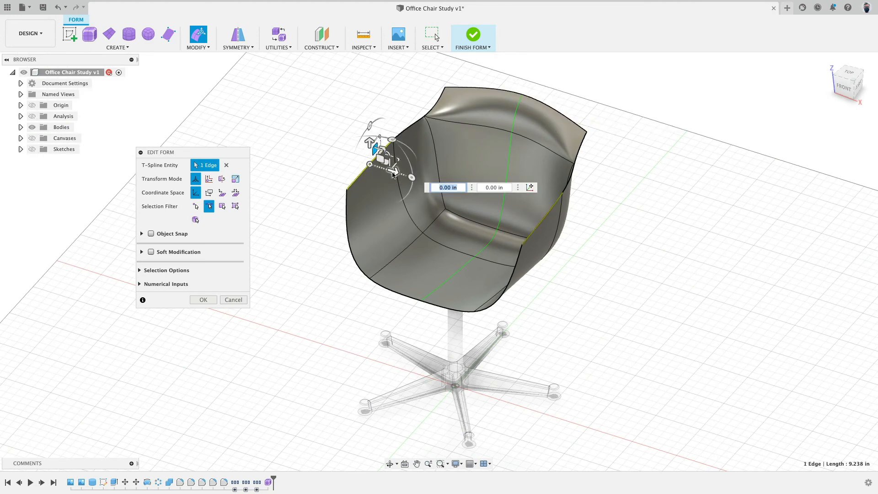
drag(393, 174, 353, 244)
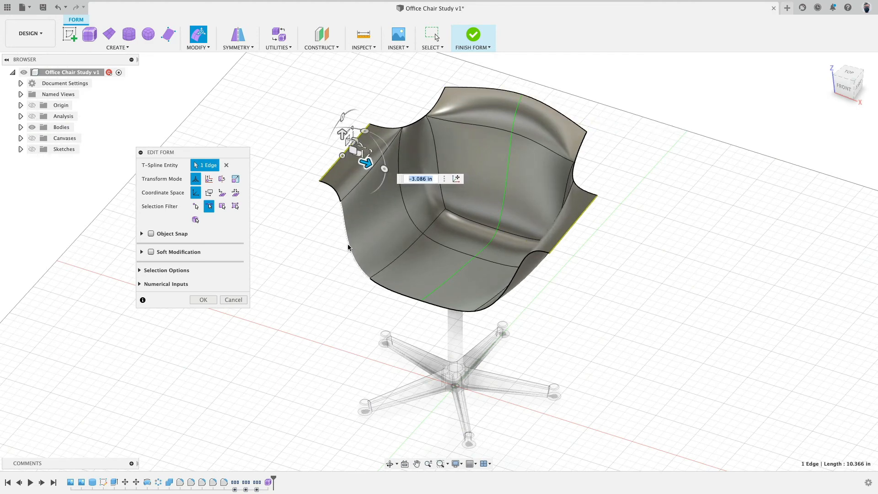
Step: Extrude the seat's front rim edges straight down about 3.38 in to form a front lip
click(348, 247)
shift+click(391, 294)
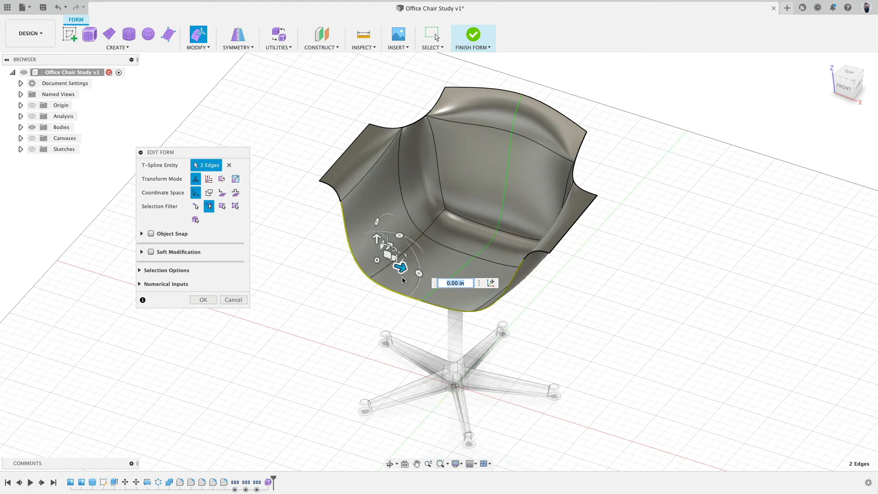
drag(376, 243, 376, 268)
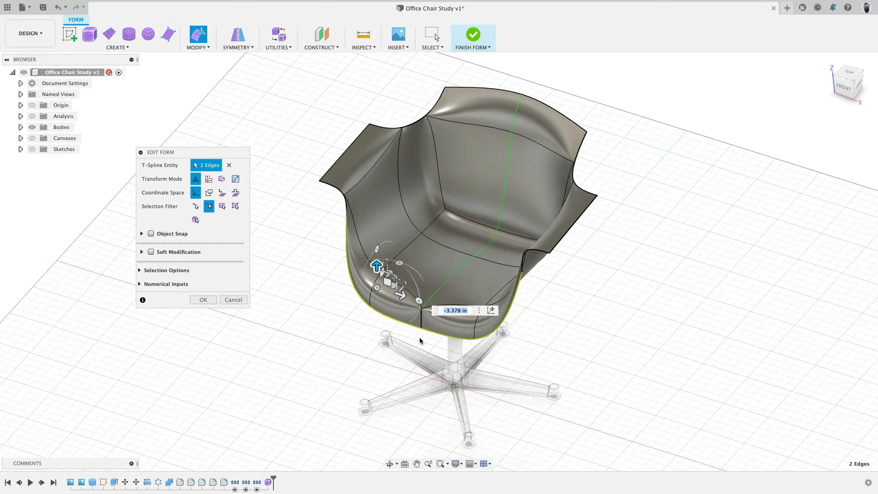
Step: Try pulling the front lip's vertical centre edge about 1.68 in sideways along X to test whether the seam is welded
scroll(419, 341, up, 4)
scroll(430, 297, up, 4)
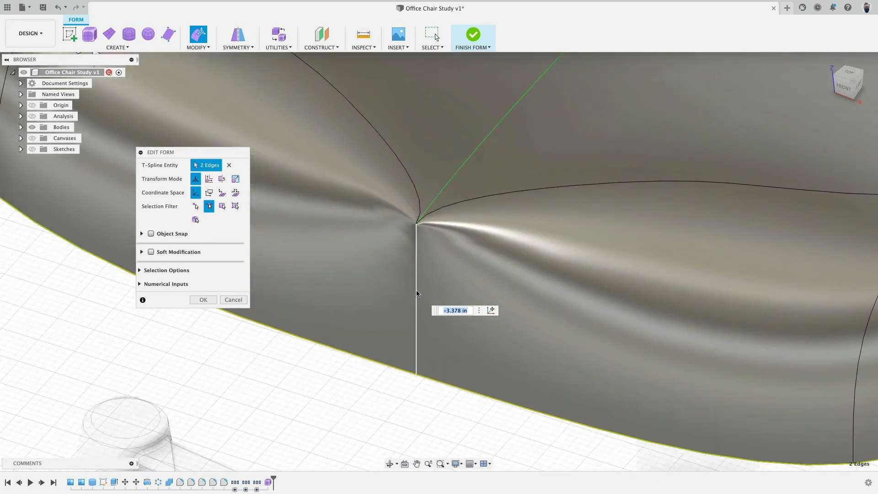
scroll(419, 292, down, 4)
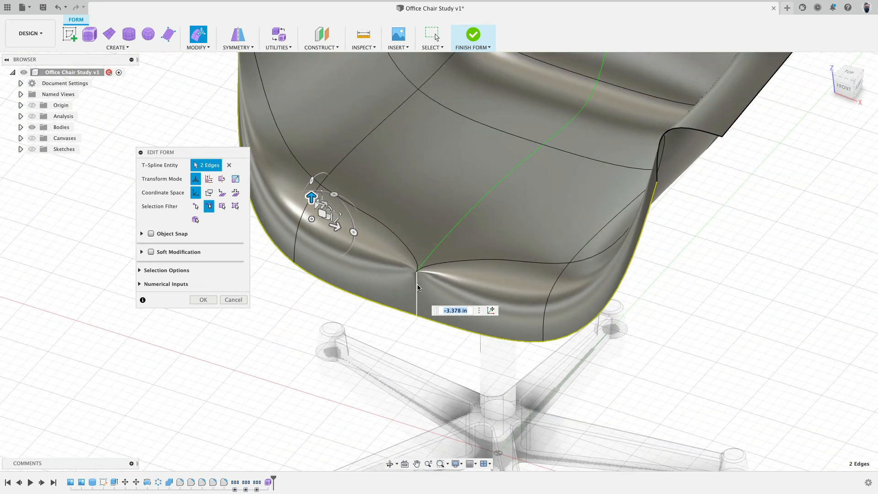
click(417, 287)
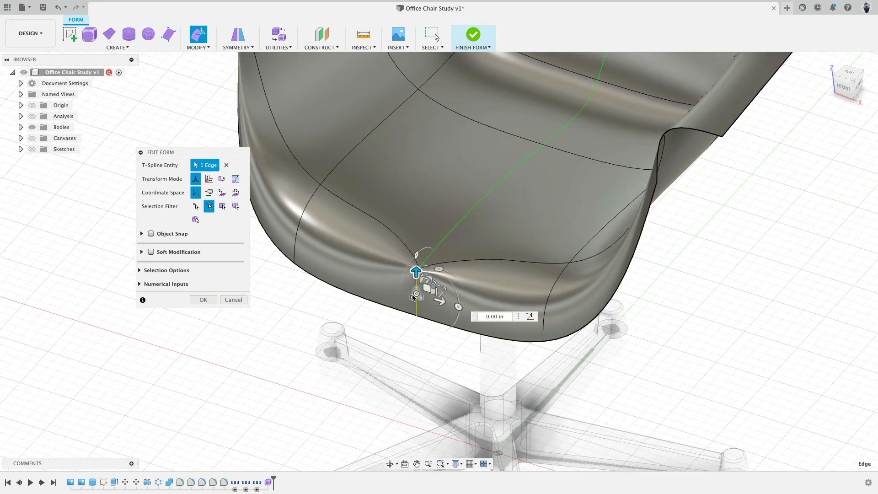
drag(440, 300, 326, 329)
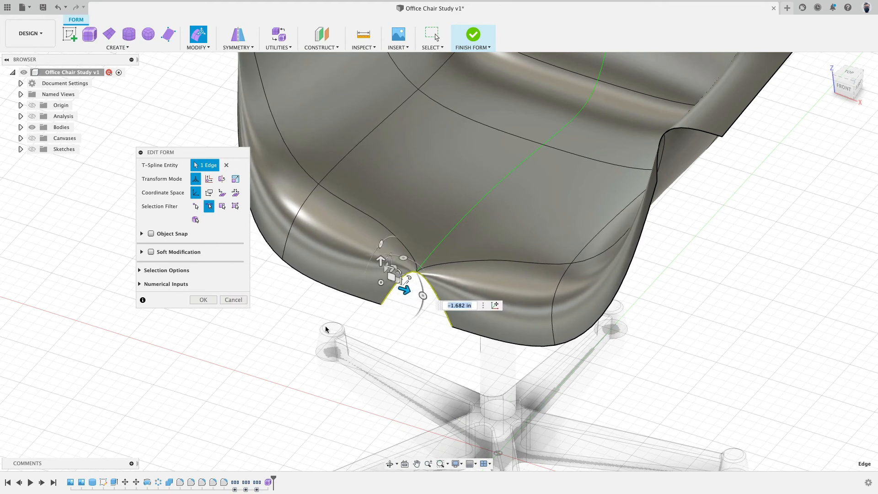
click(204, 300)
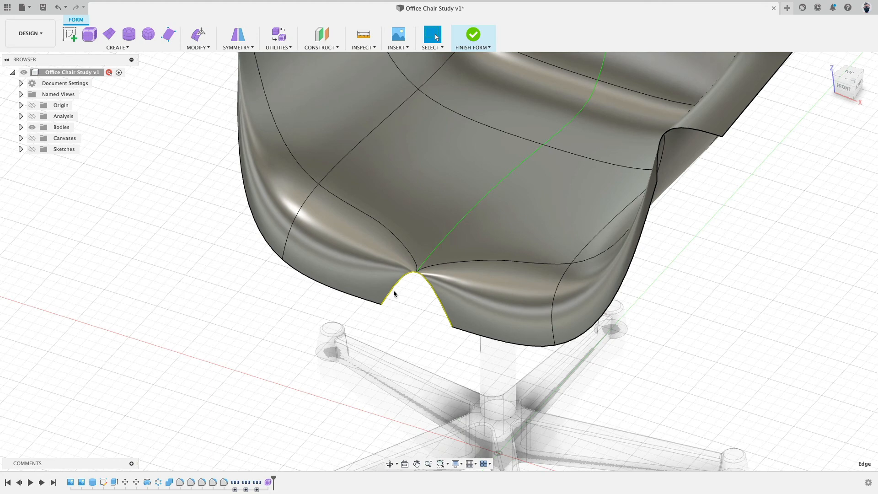
Step: Try deleting the mirrored front lip faces beside the centre line and extruding the exposed seat edge down about 3.26 in
click(505, 306)
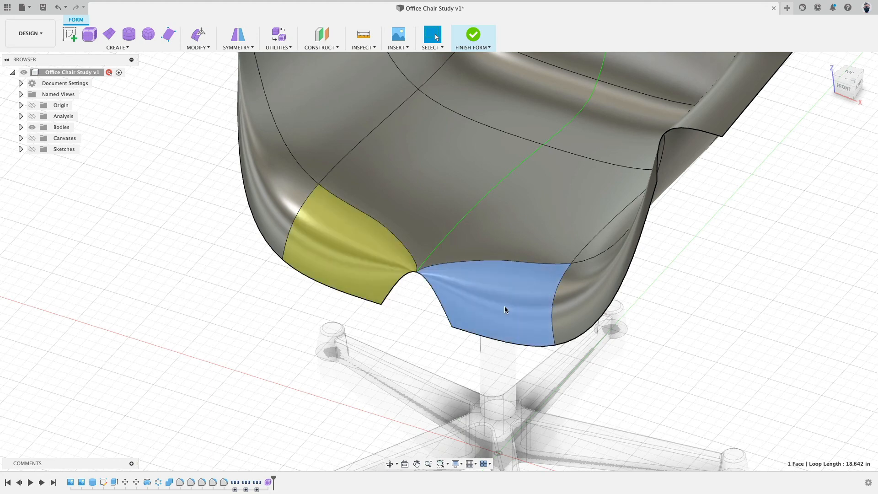
key(Delete)
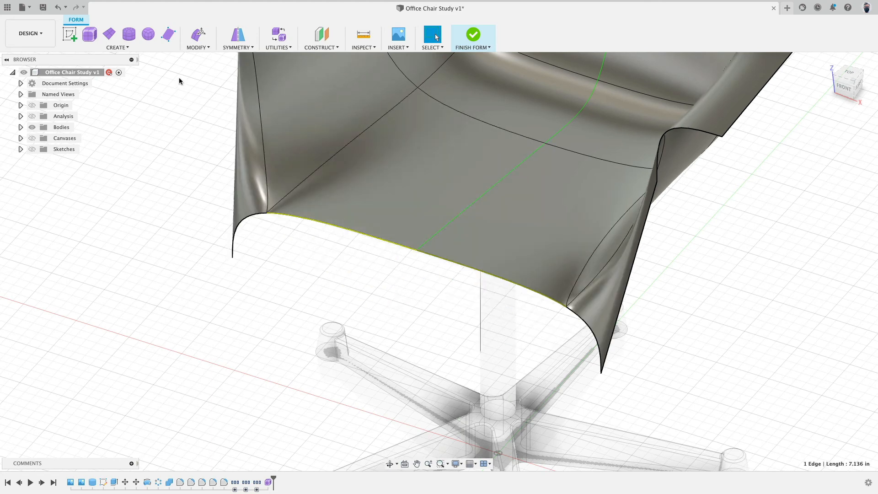
click(205, 39)
drag(347, 210, 399, 275)
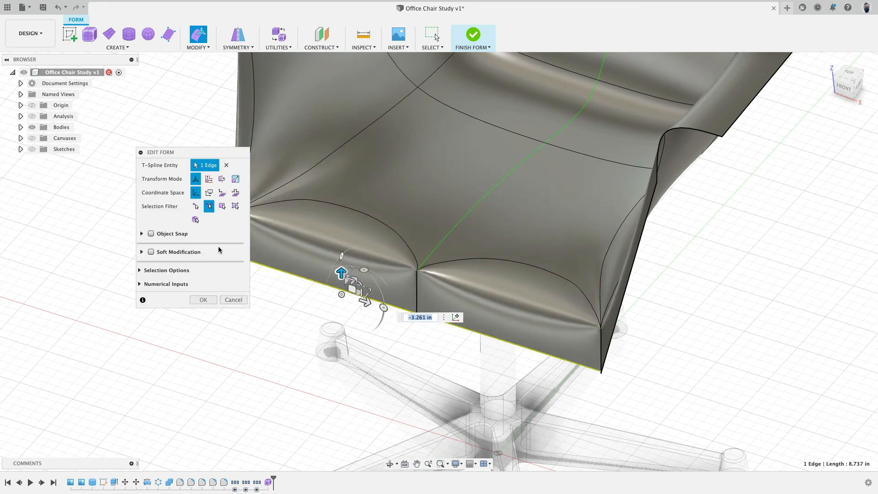
click(246, 302)
key(ctrl+z)
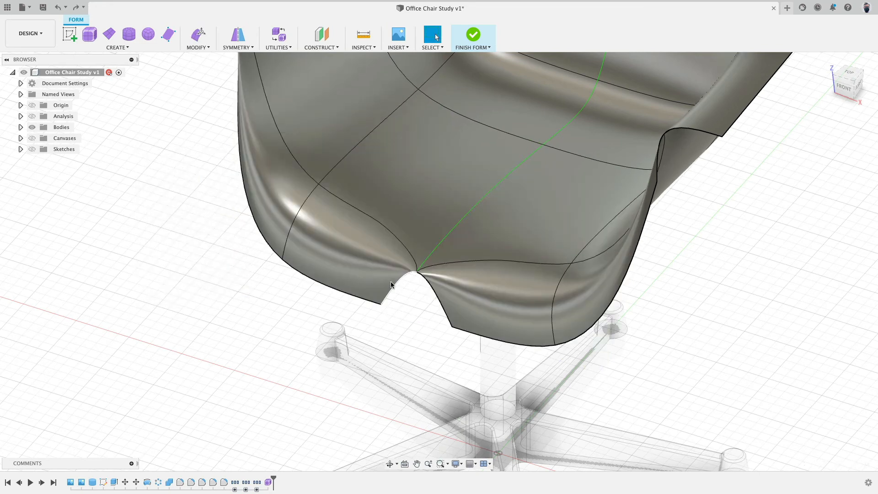
Step: Inspect the front lip's centre seam and the whole shell in box display, and return the form to smooth display
scroll(462, 299, down, 3)
shift+middle_drag(459, 298, 478, 286)
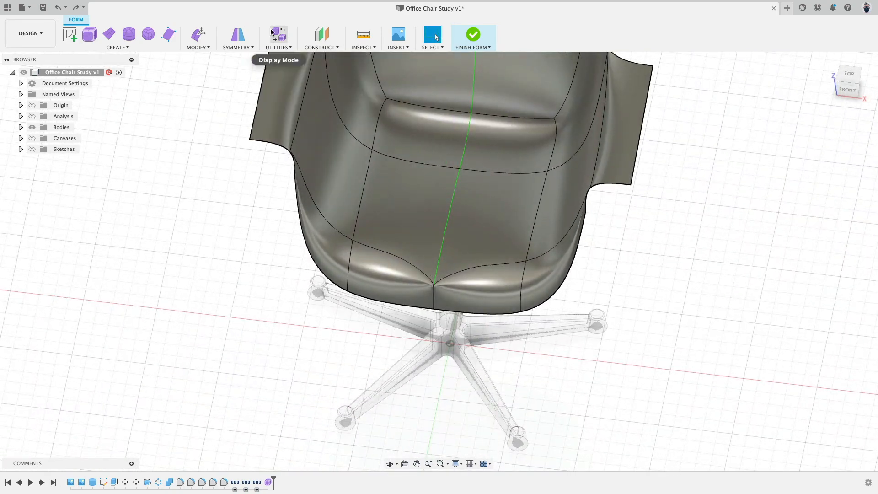
click(280, 37)
click(202, 207)
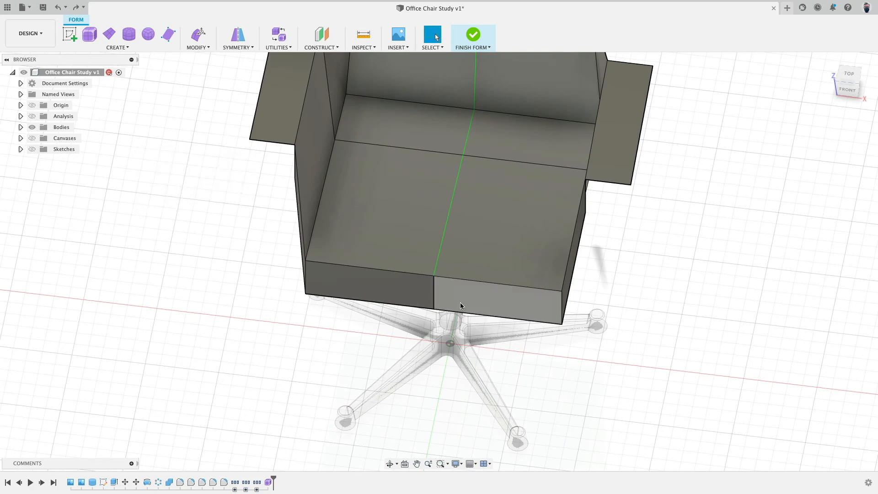
scroll(436, 283, up, 6)
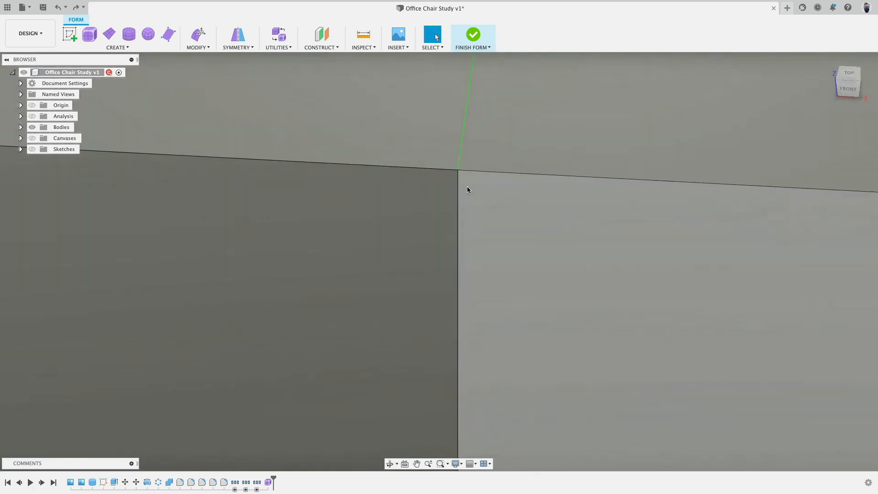
scroll(467, 201, down, 5)
shift+middle_drag(467, 206, 565, 287)
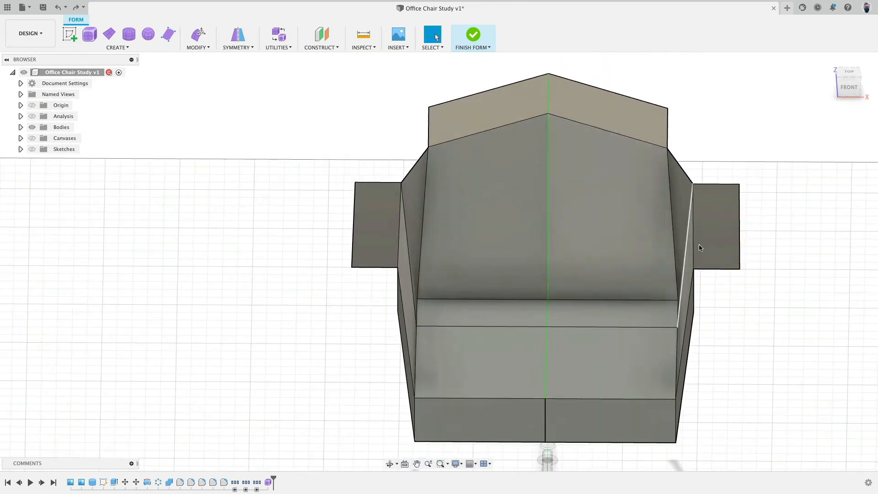
scroll(714, 249, down, 4)
drag(706, 298, 671, 369)
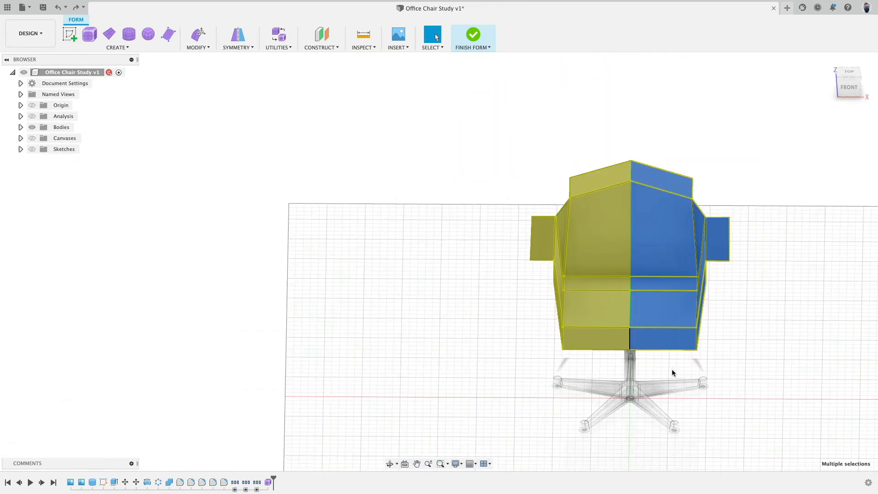
key(ctrl+3)
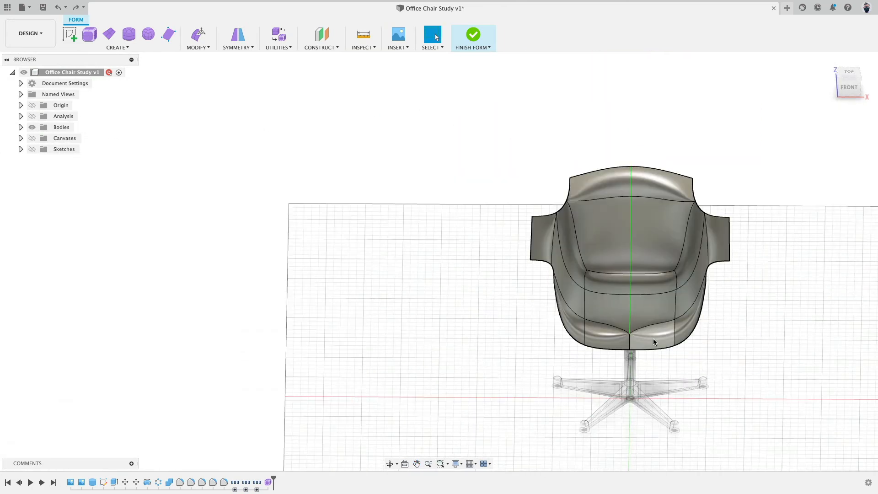
Step: Try deleting the front lip face beside the centre seam in smooth display
click(656, 338)
key(Delete)
key(ctrl+z)
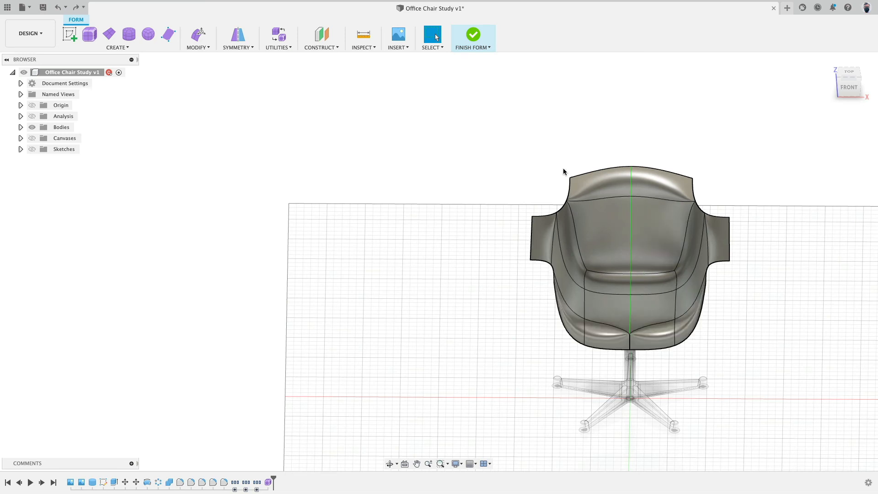
Step: Clear the symmetry from the seat shell and delete the half of its faces on the positive X side
key(ctrl+y)
key(ctrl+z)
middle_drag(648, 131, 470, 116)
scroll(506, 197, up, 3)
scroll(503, 195, down, 3)
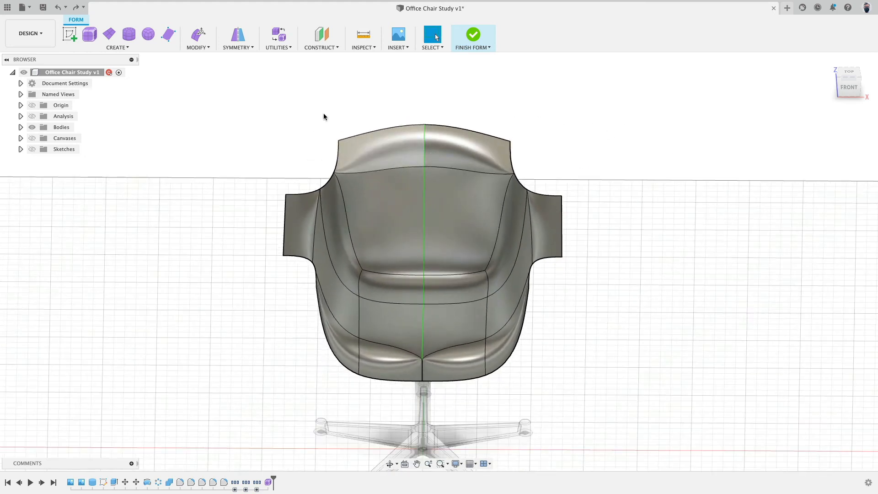
click(238, 48)
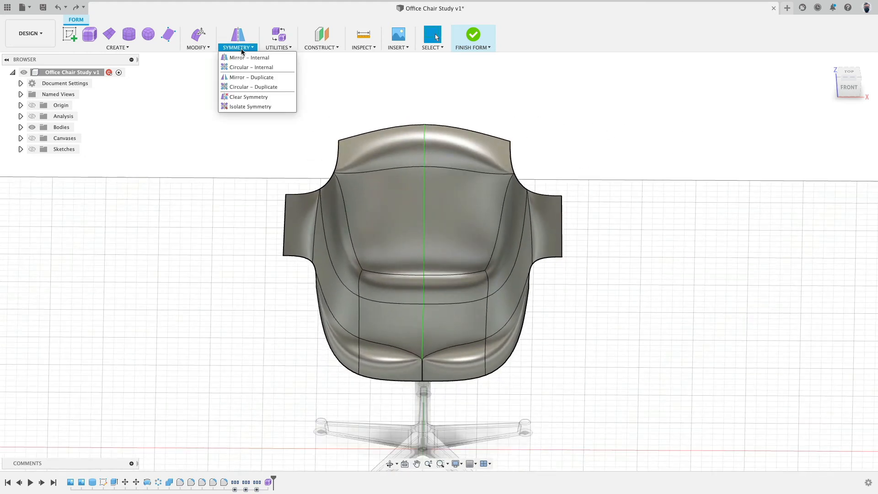
click(248, 97)
click(372, 207)
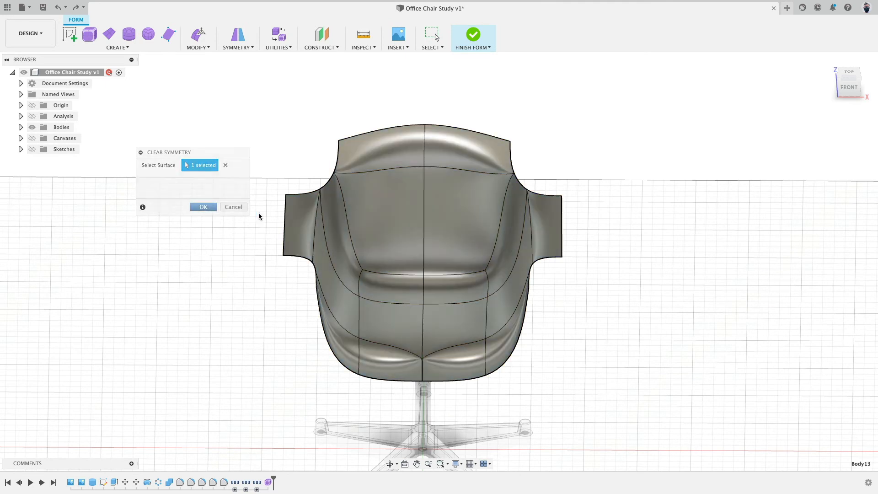
key(Return)
drag(559, 83, 454, 427)
key(Delete)
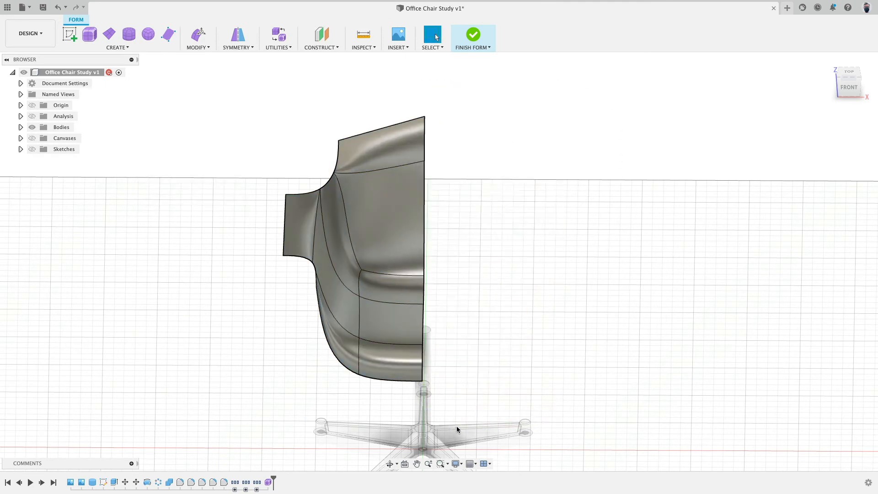
Step: Mirror-duplicate the remaining half shell across the vertical centre plane with Weld on, and switch the form to box display
drag(208, 89, 489, 444)
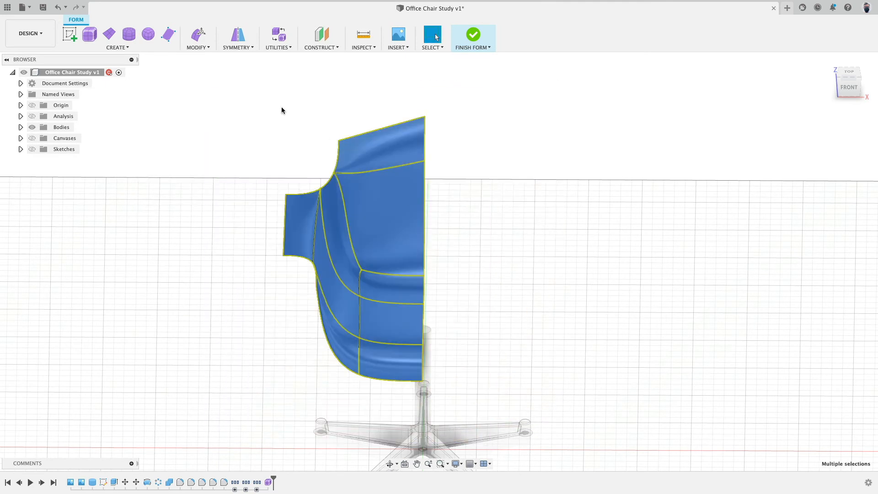
click(239, 48)
click(261, 78)
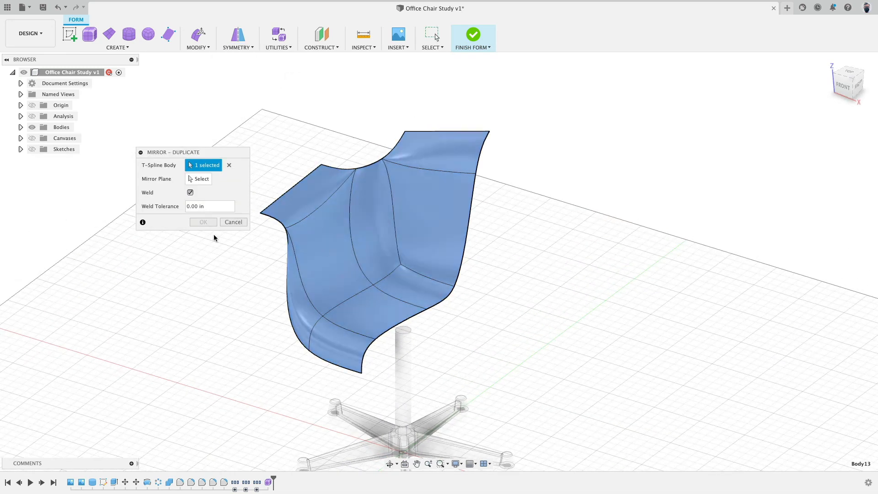
click(421, 407)
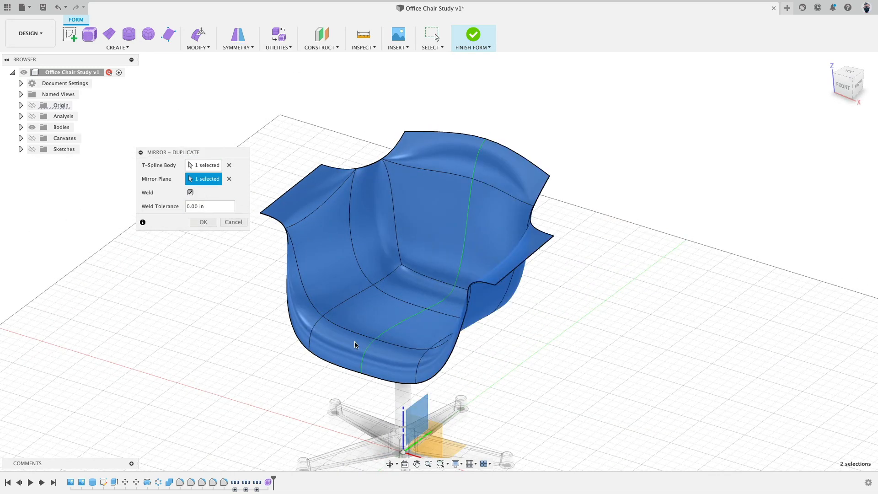
click(201, 222)
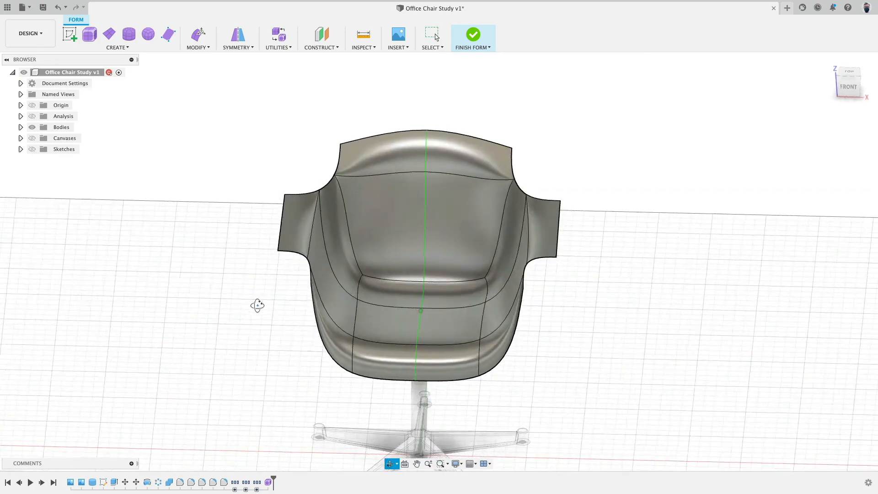
click(279, 37)
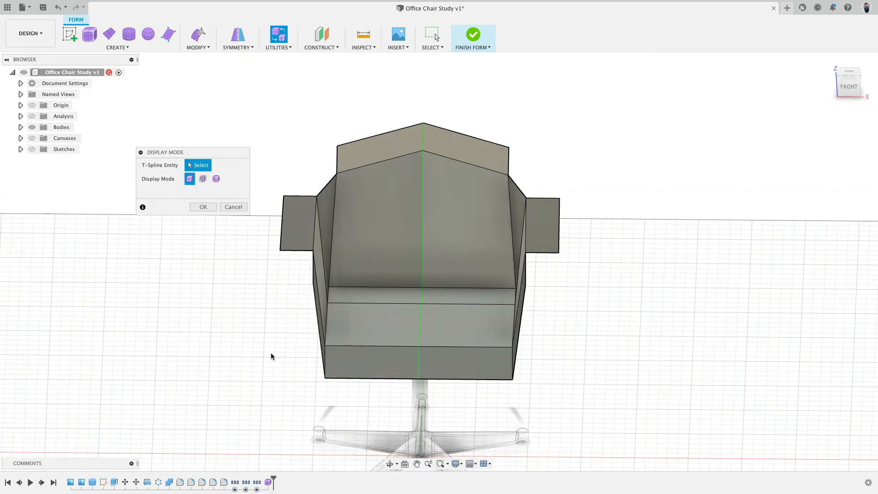
shift+middle_drag(271, 353, 316, 349)
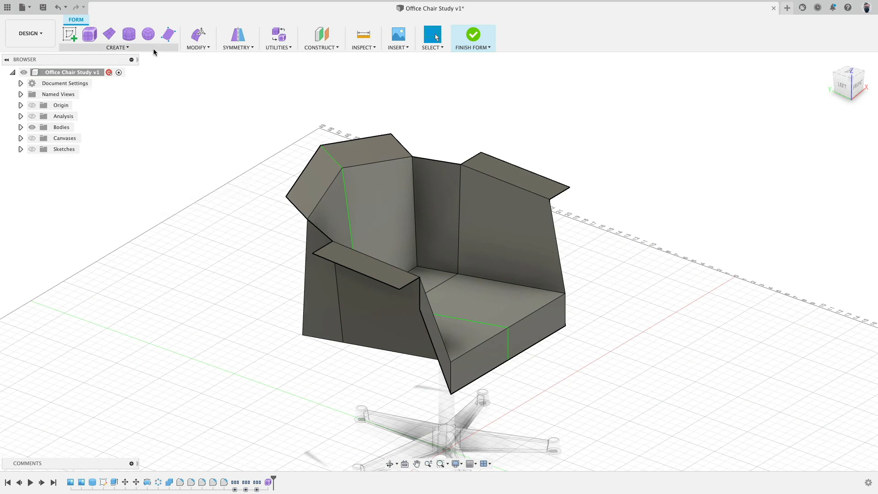
click(198, 47)
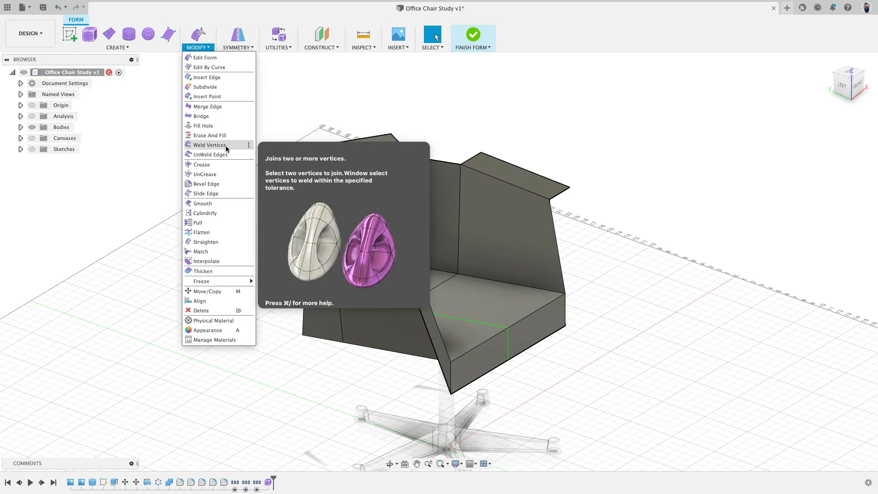
click(210, 145)
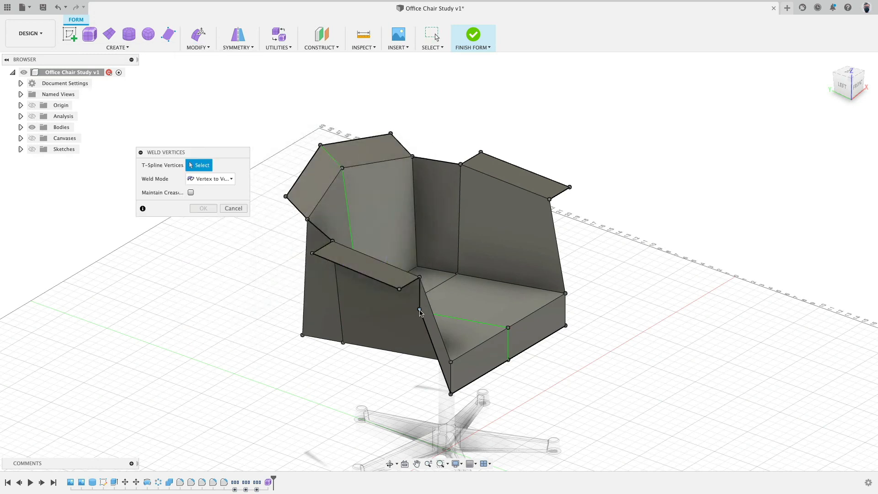
click(399, 289)
shift+middle_drag(346, 325, 278, 312)
shift+middle_drag(275, 281, 410, 141)
key(Escape)
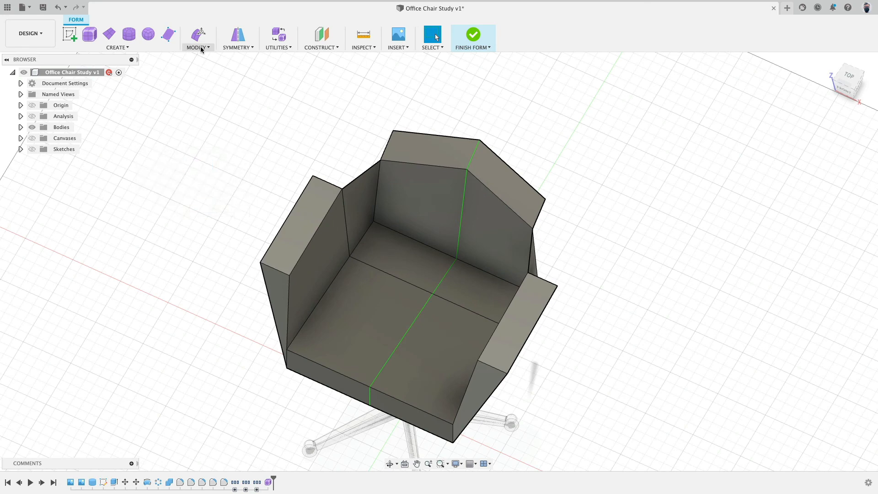
Step: Try bridging the armrest flange's rear edge to the backrest flange's side edge with 3 faces
click(201, 48)
click(222, 115)
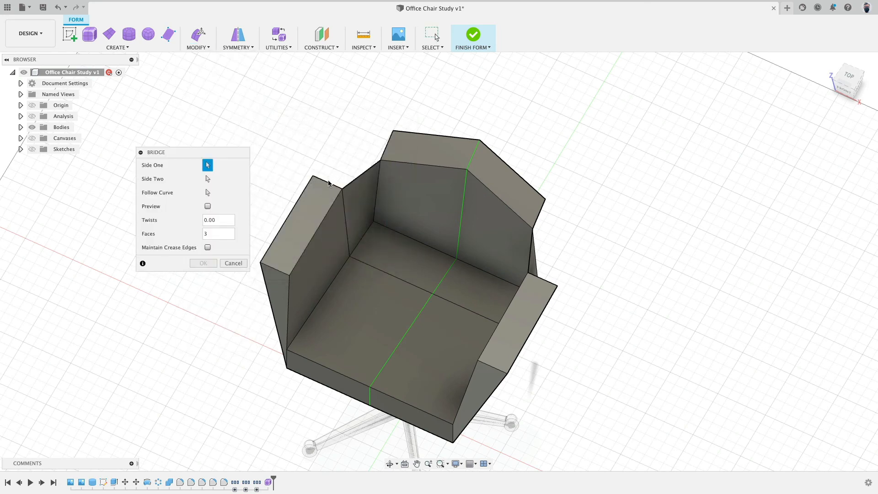
click(386, 150)
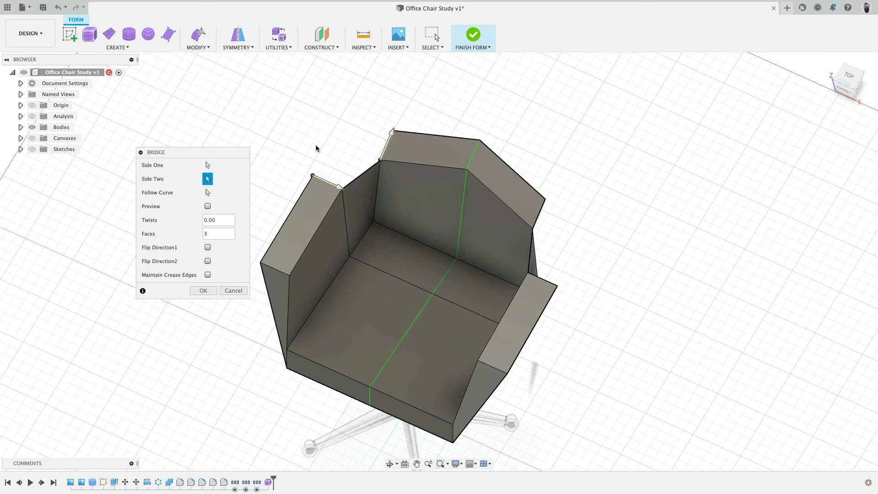
shift+middle_drag(316, 148, 278, 220)
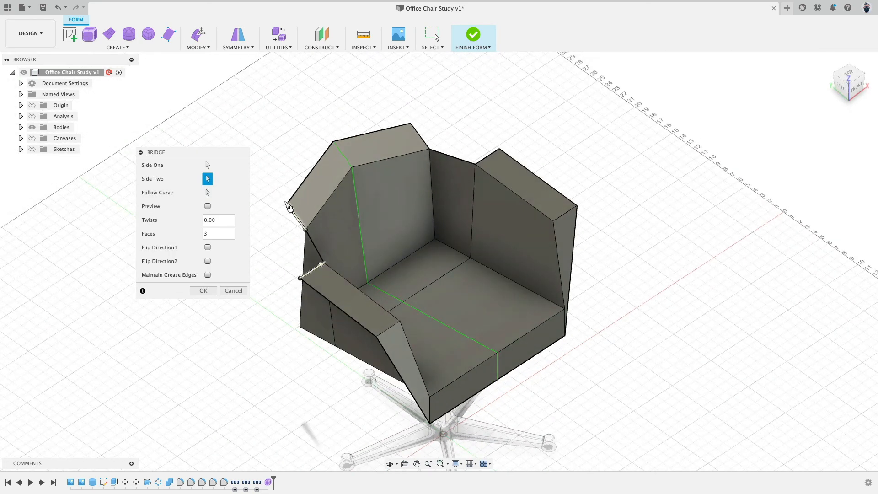
click(289, 208)
click(203, 291)
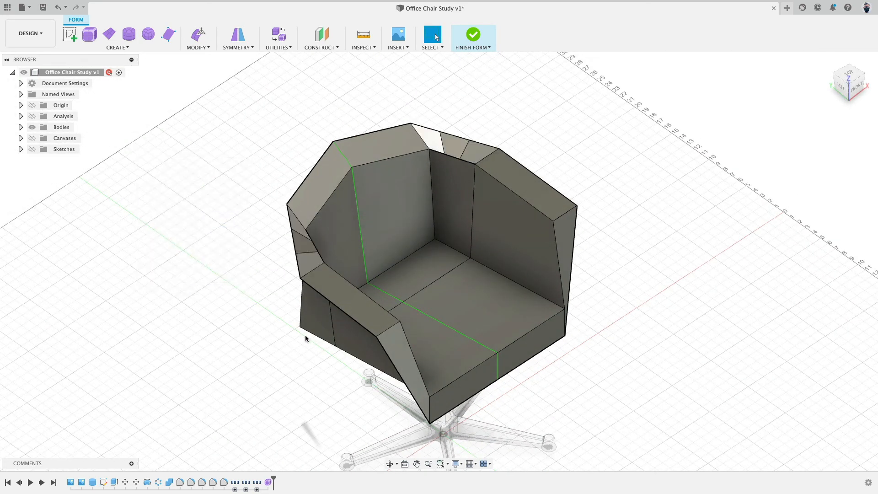
shift+middle_drag(304, 335, 235, 329)
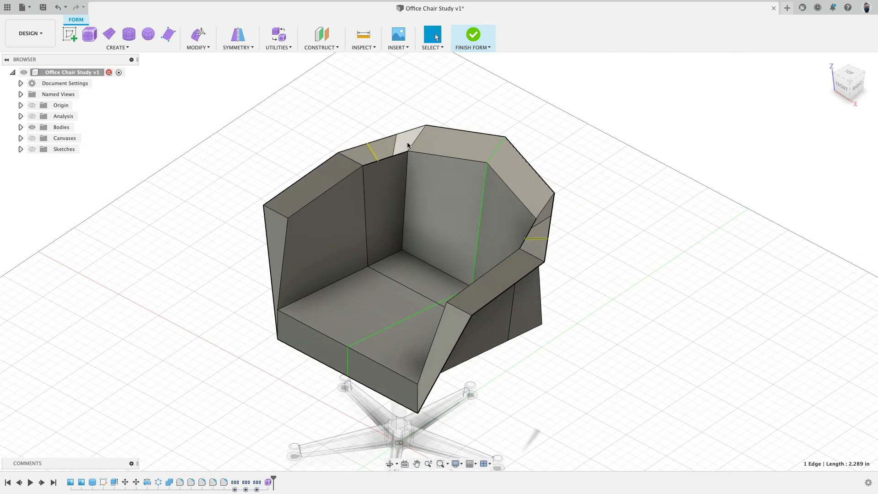
key(ctrl+z)
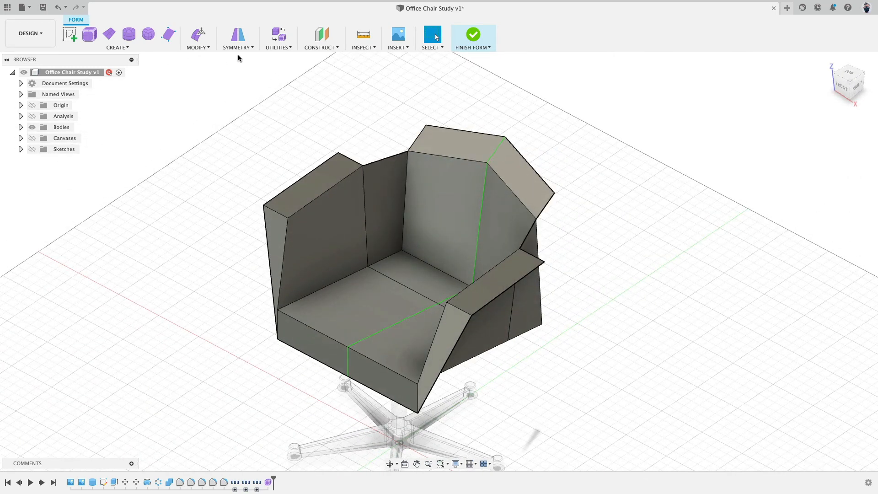
Step: Bridge the armrest flange's rear edge to the backrest flange's side edge with 1 face
click(198, 46)
click(217, 118)
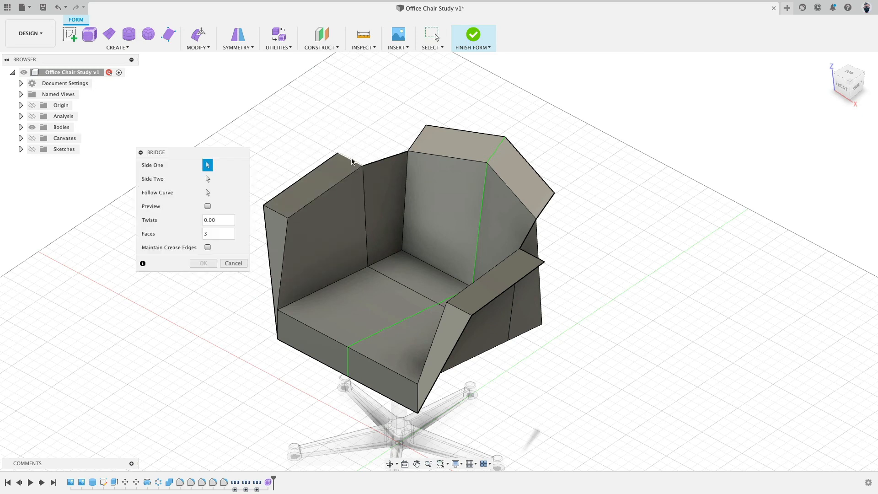
click(418, 136)
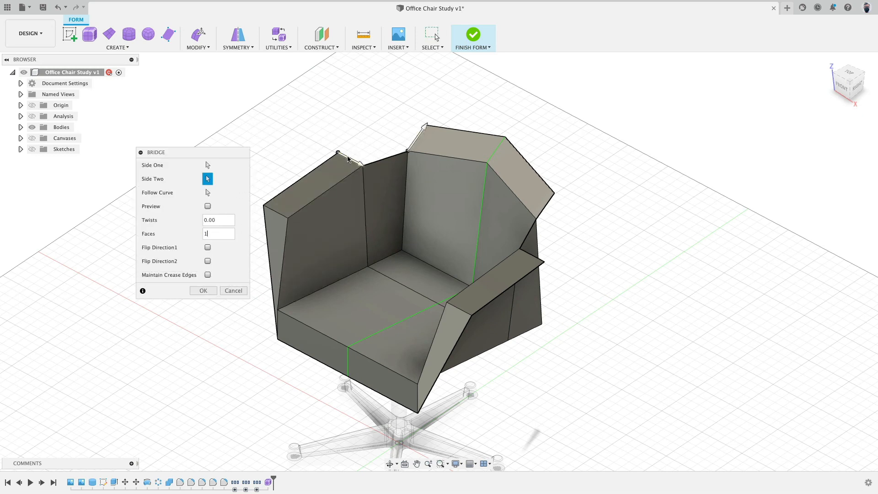
click(203, 291)
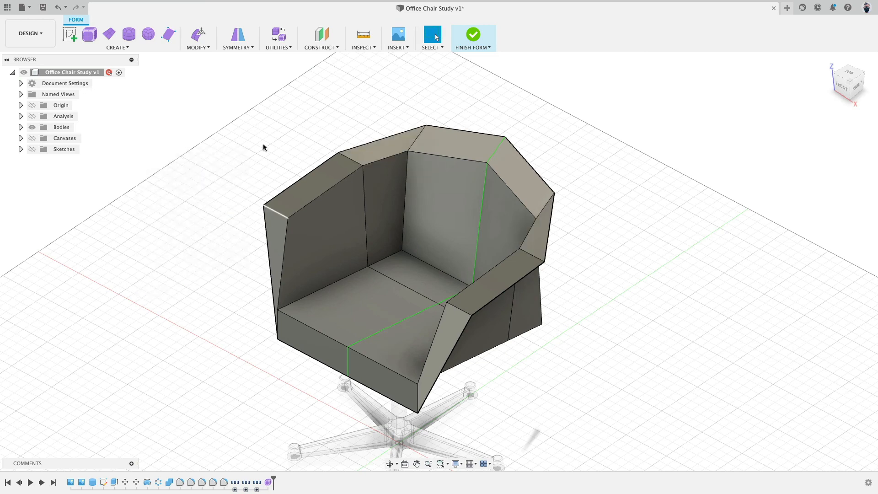
Step: Return the bridged shell to smooth display
shift+middle_drag(263, 144, 349, 127)
click(280, 35)
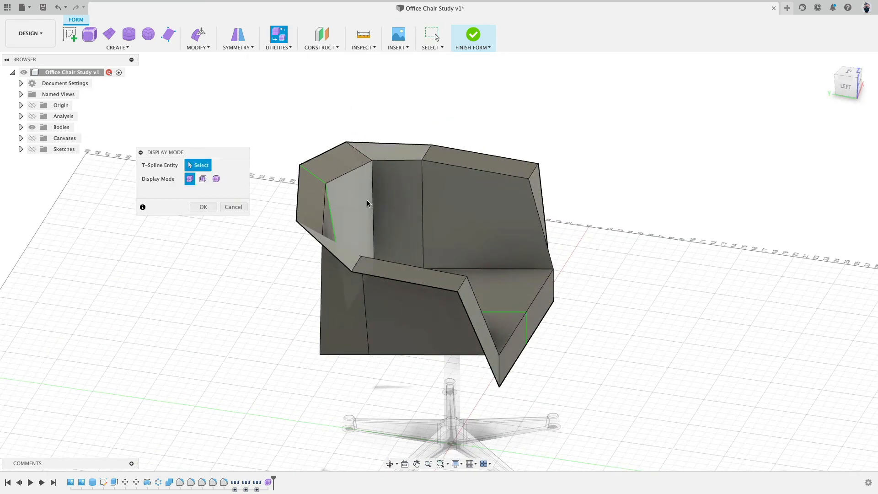
click(365, 201)
click(216, 178)
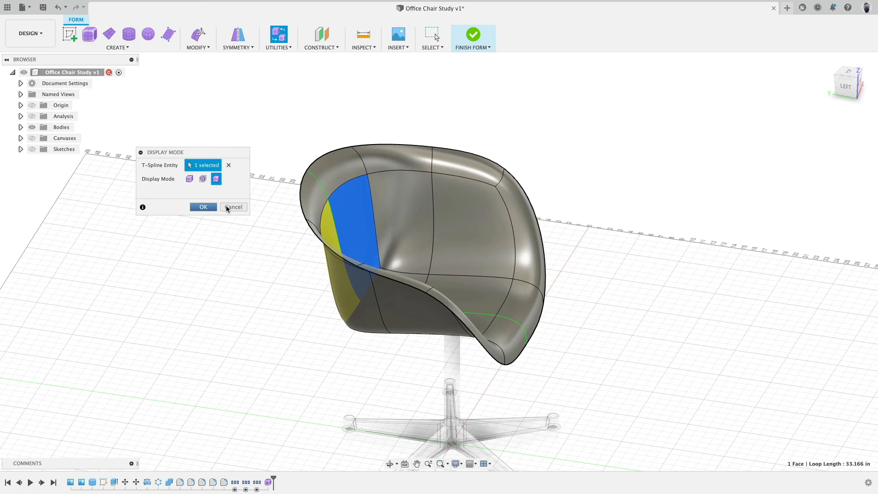
click(203, 207)
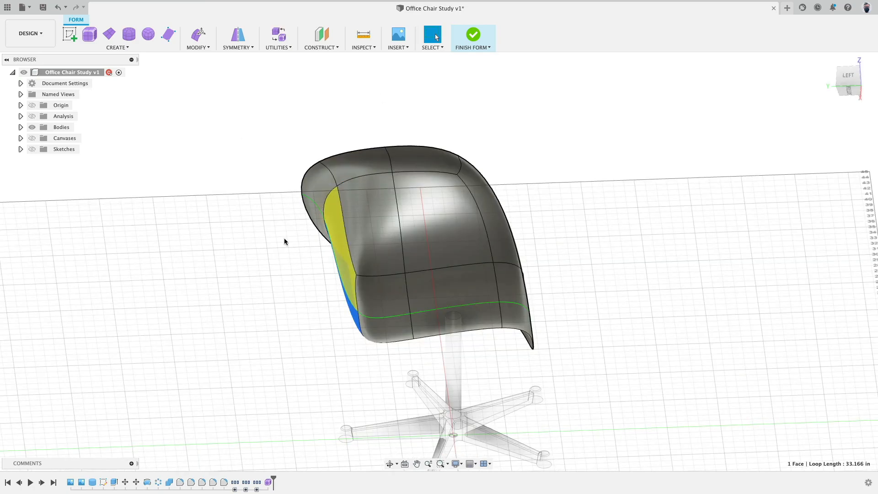
Step: Lower the four edges around the armrest's top face about 1.01 in, and level and shift them forward in side view
shift+middle_drag(561, 232, 197, 251)
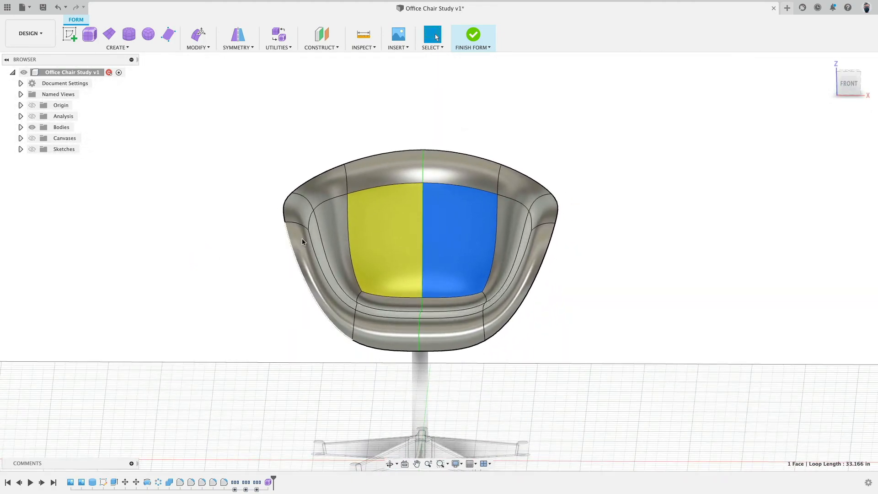
shift+middle_drag(531, 201, 370, 207)
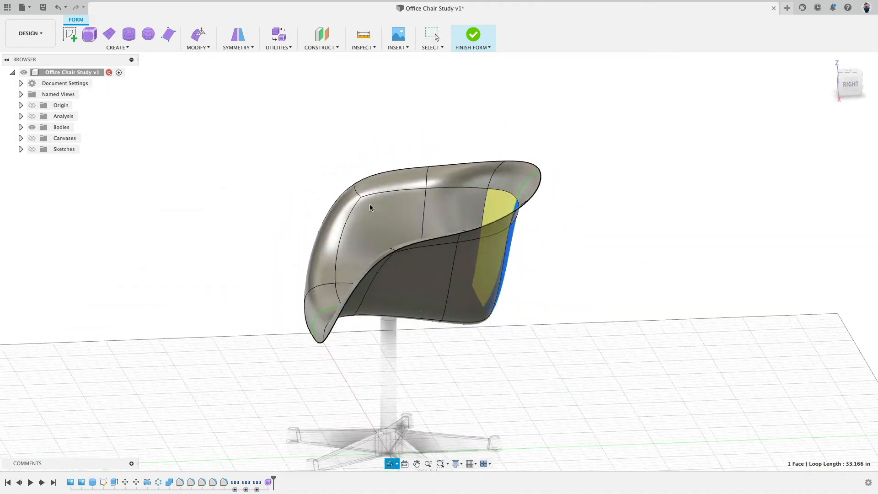
click(397, 183)
click(191, 37)
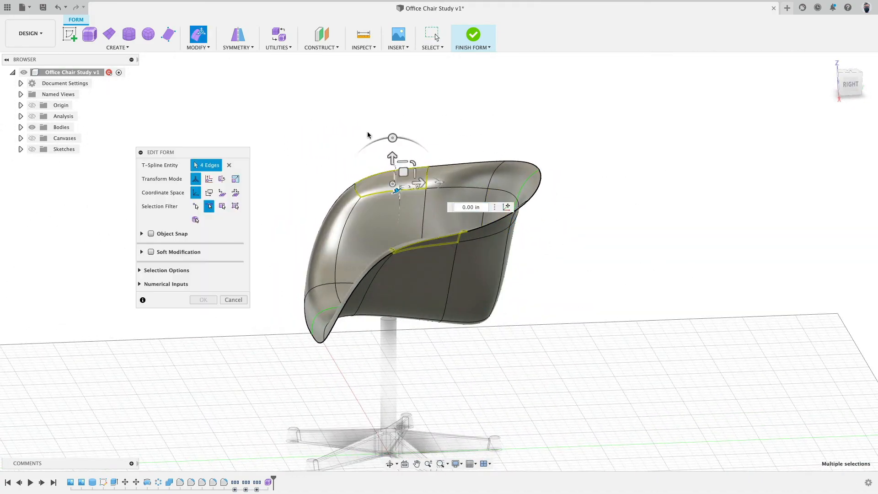
drag(392, 155, 393, 166)
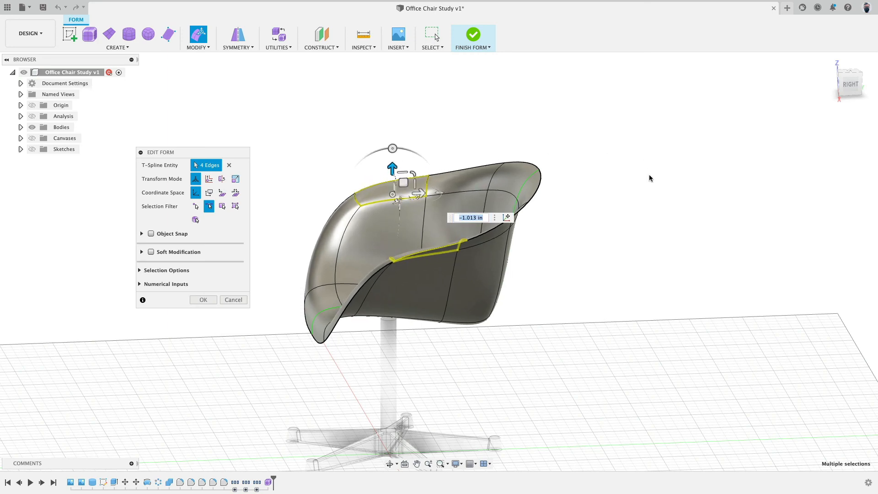
click(849, 84)
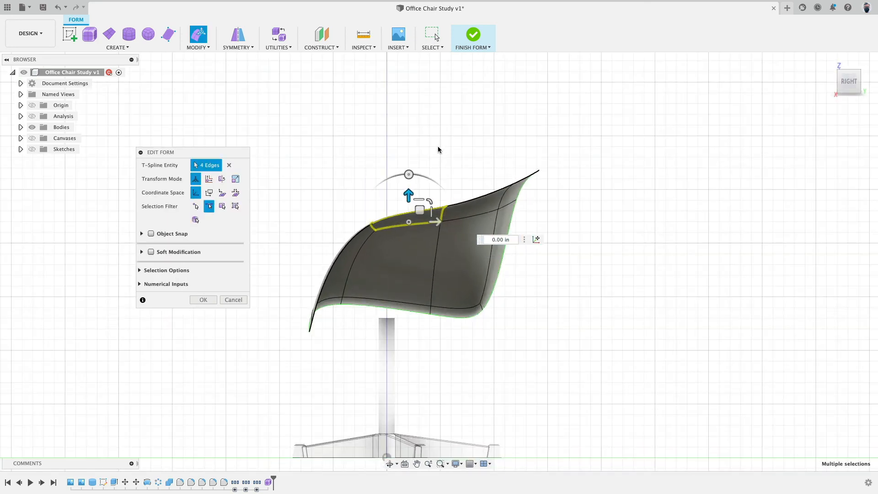
drag(412, 178, 411, 206)
shift+middle_drag(332, 331, 305, 347)
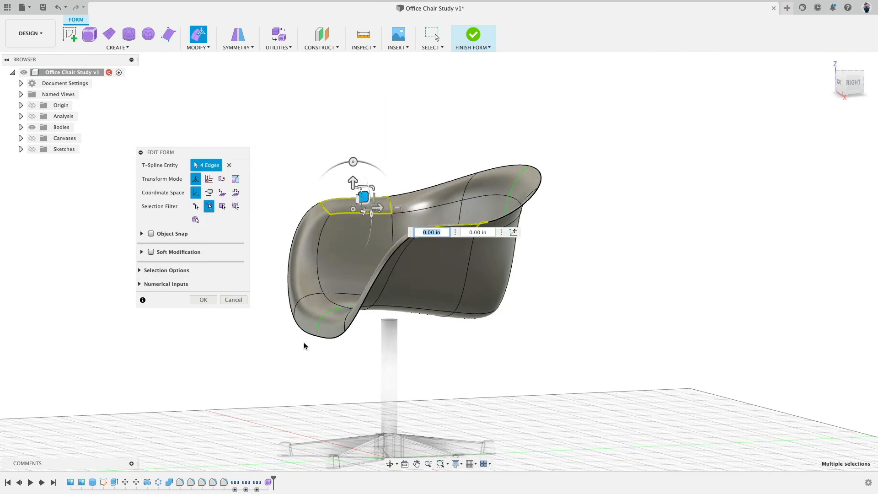
Step: Raise the seat's front lip edge about 1.07 in and fine-tune its front-to-back position
click(319, 328)
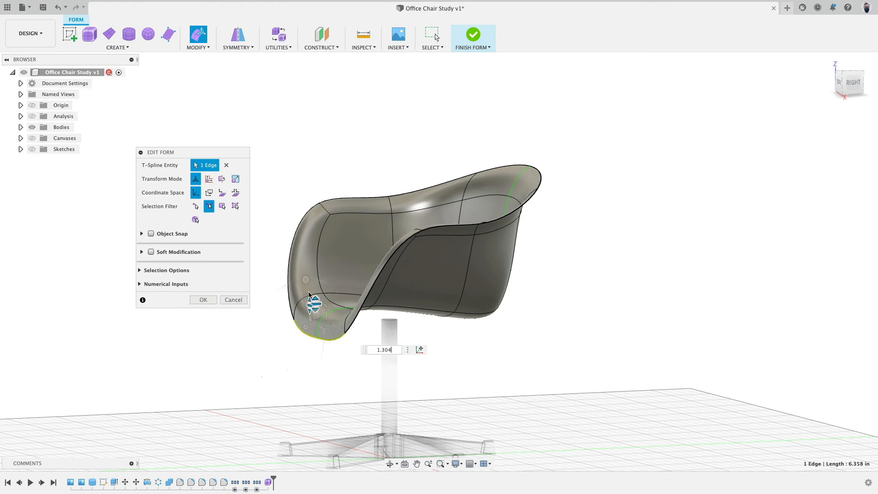
drag(305, 299, 305, 288)
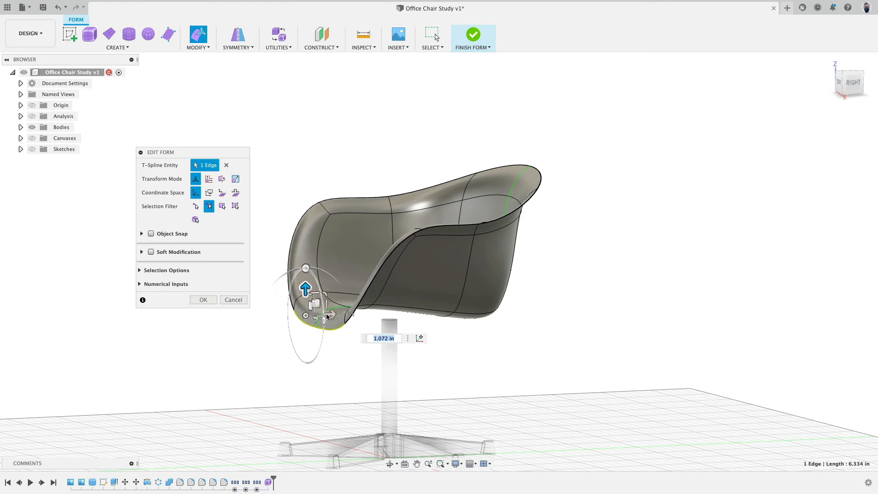
drag(329, 316, 324, 313)
shift+middle_drag(324, 313, 295, 300)
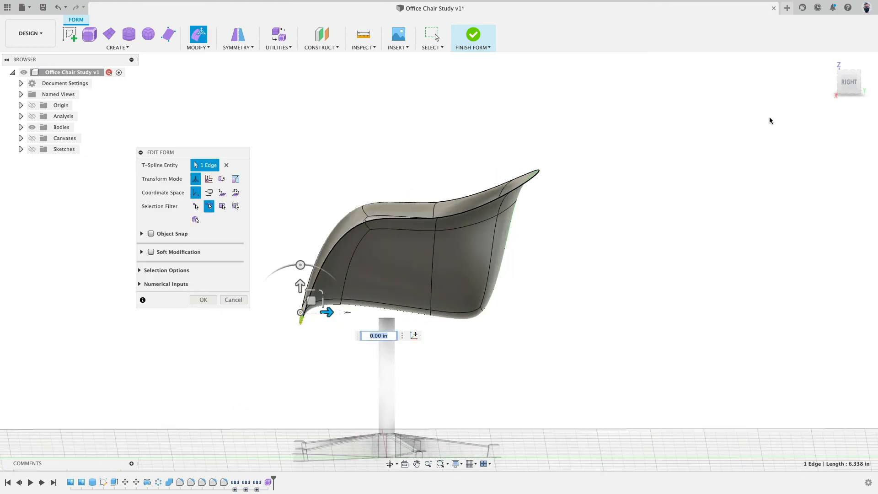
scroll(323, 349, up, 2)
scroll(396, 313, down, 2)
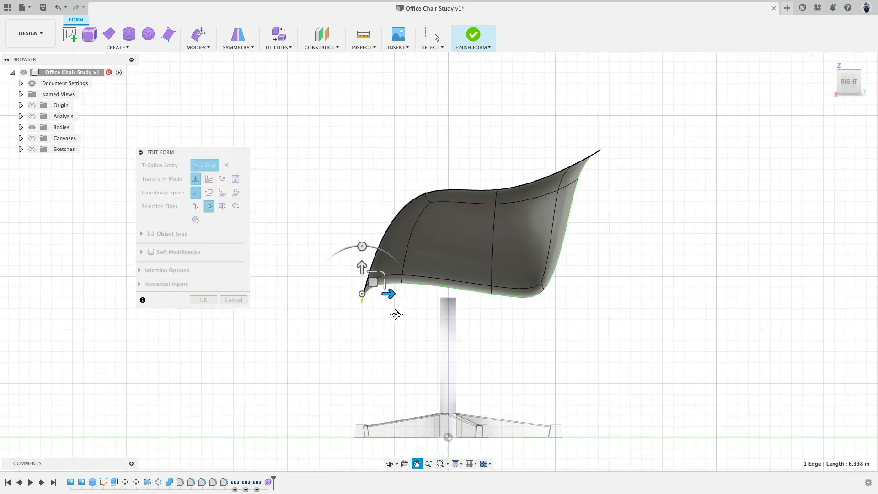
scroll(394, 283, up, 5)
mouse_move(394, 283)
shift+middle_down()
mouse_move(418, 288)
mouse_move(397, 270)
shift+middle_up()
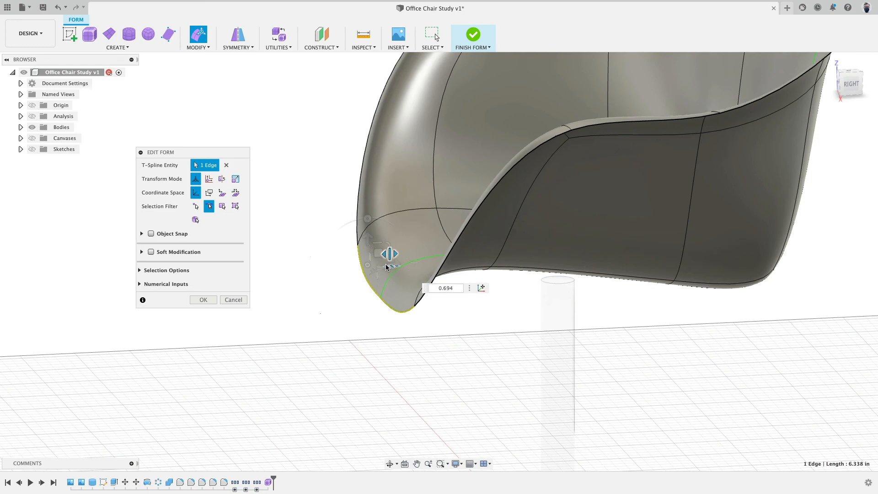
drag(396, 265, 387, 263)
scroll(400, 329, up, 4)
scroll(398, 329, down, 6)
shift+middle_drag(399, 328, 448, 314)
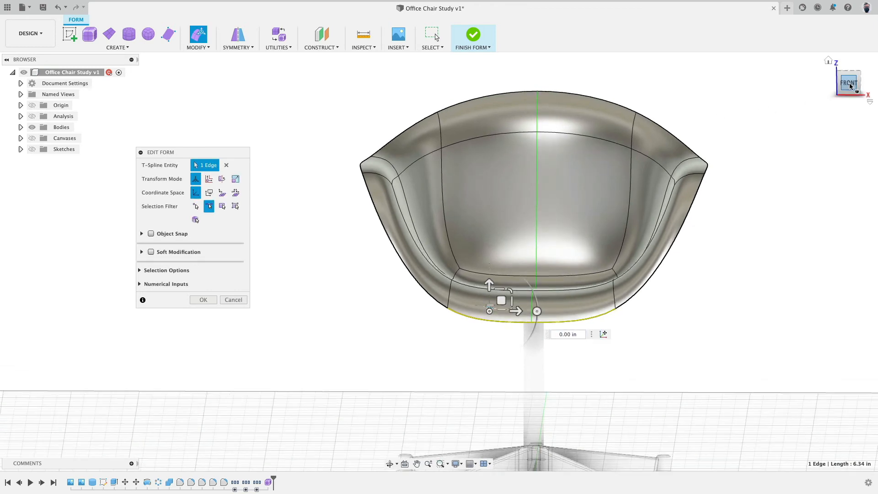
Step: Switch the shell to box display in the front view
click(849, 85)
click(283, 41)
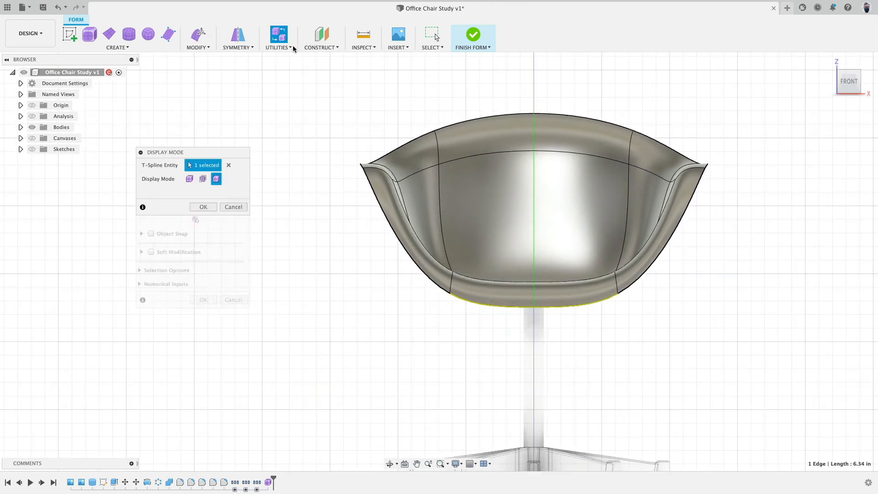
click(190, 178)
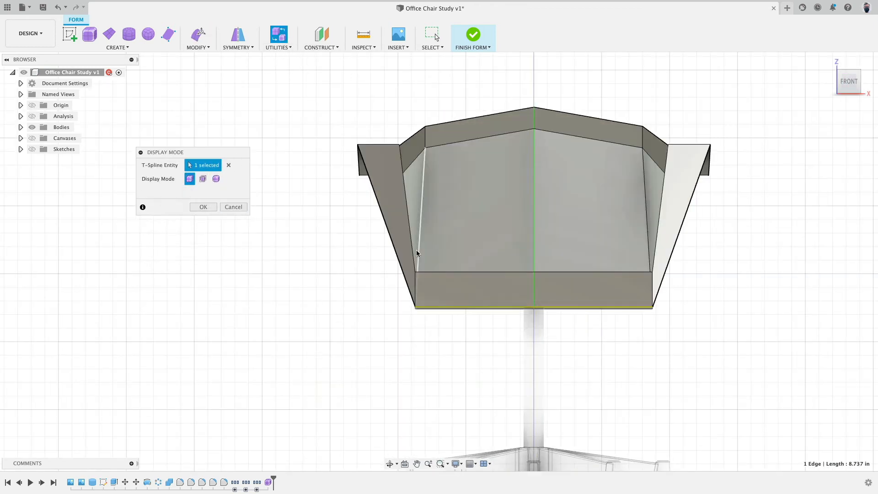
shift+middle_drag(418, 251, 400, 276)
Step: Move the lower corner vertex of the seat's front lip outward about 1.26 in
click(198, 36)
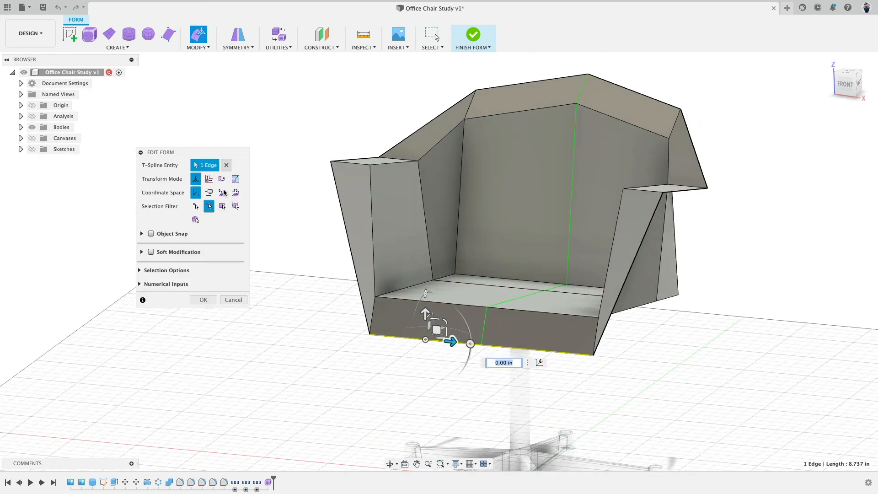
click(195, 206)
click(370, 334)
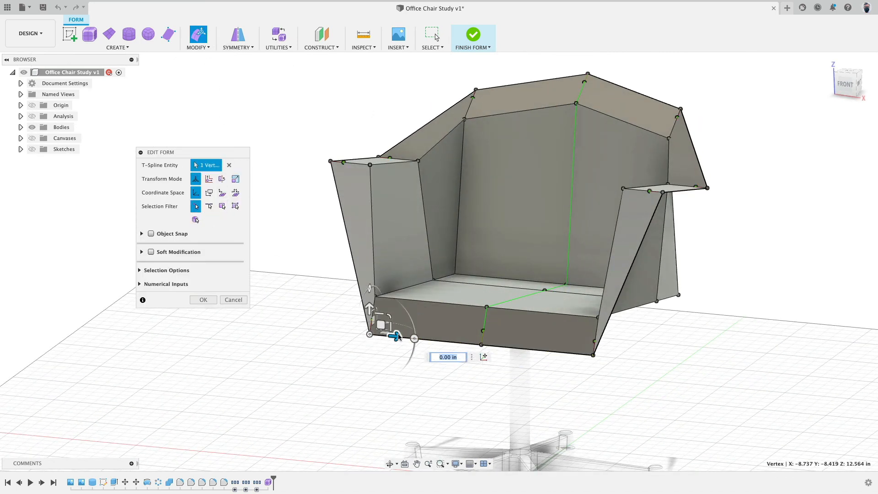
drag(398, 337, 381, 333)
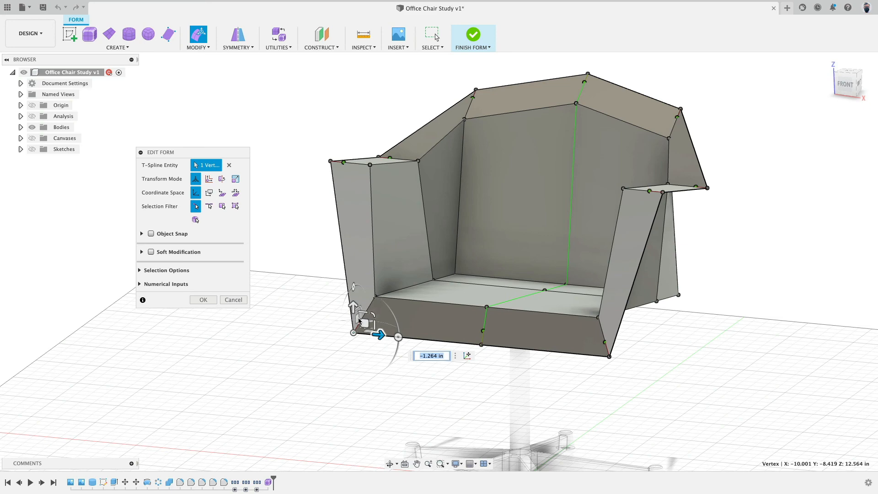
Step: Move the backrest rim's outer corner vertex outward and slightly forward, and the seat's inner rear corner vertex inward to about X -7.32 in
shift+middle_drag(346, 288, 486, 68)
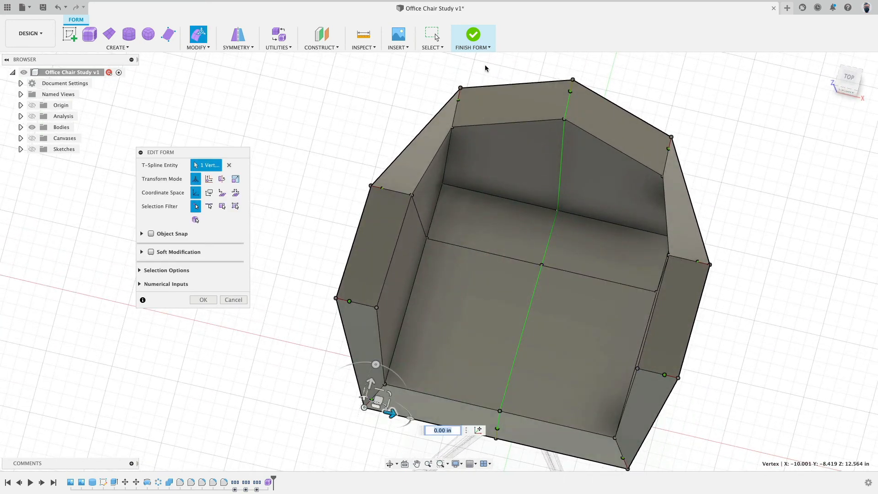
click(460, 88)
drag(476, 80, 455, 80)
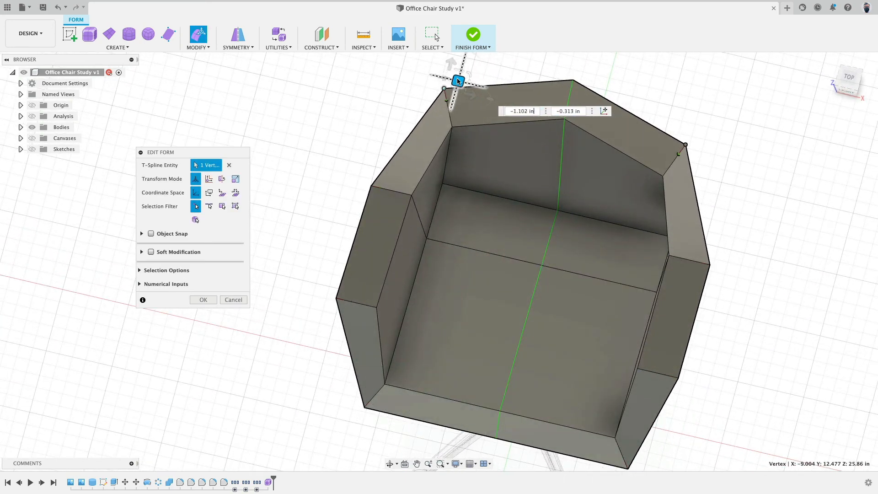
mouse_move(535, 266)
shift+middle_down()
mouse_move(618, 206)
mouse_move(623, 215)
mouse_move(563, 212)
mouse_move(527, 264)
shift+middle_up()
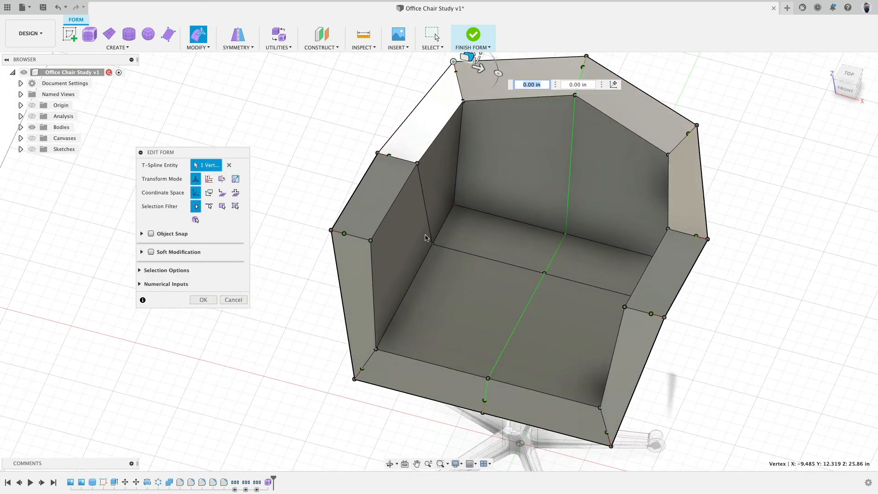
click(454, 206)
drag(476, 207, 498, 217)
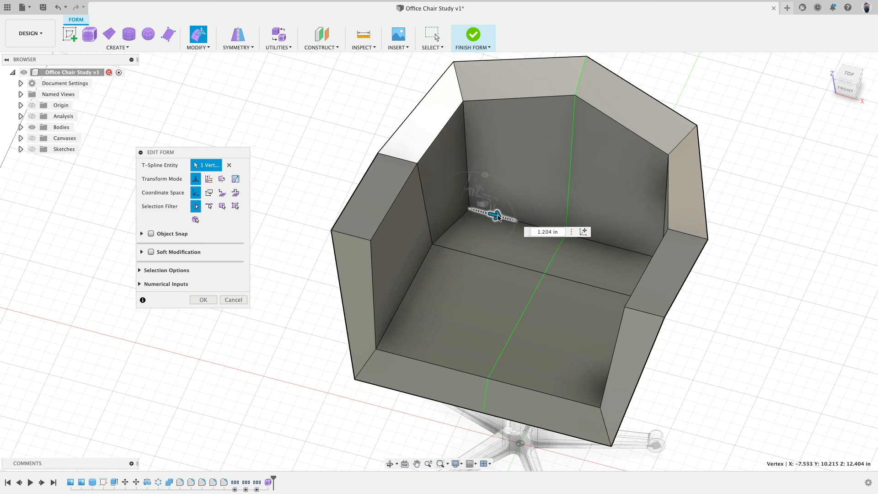
Step: Move the seat's inner front corner vertex inward about 0.37 in and finish the form
shift+middle_drag(499, 241, 414, 337)
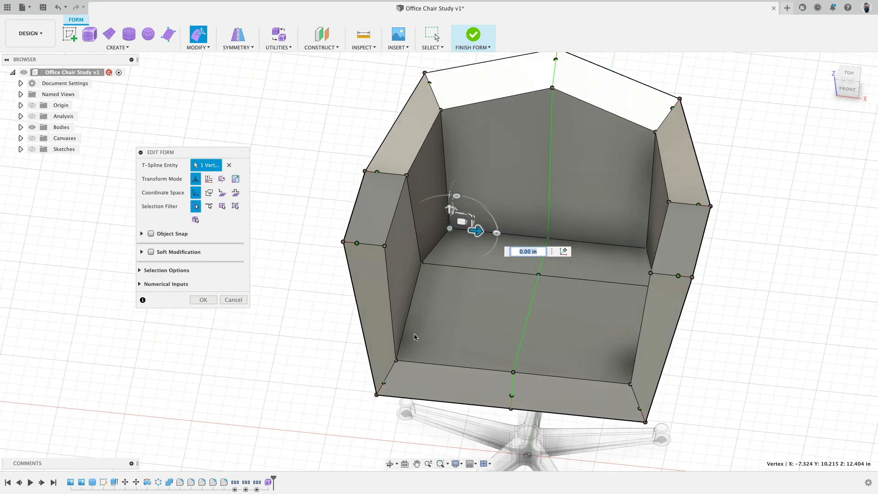
click(397, 362)
drag(420, 362, 429, 363)
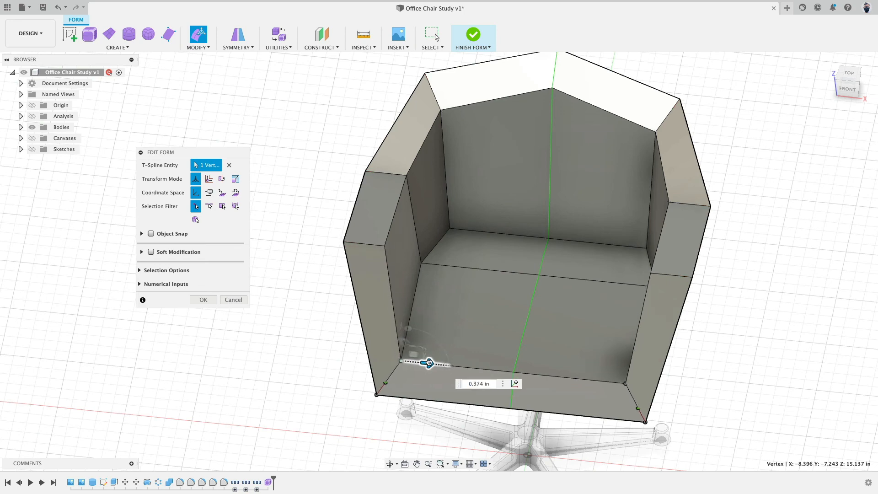
click(206, 299)
click(474, 34)
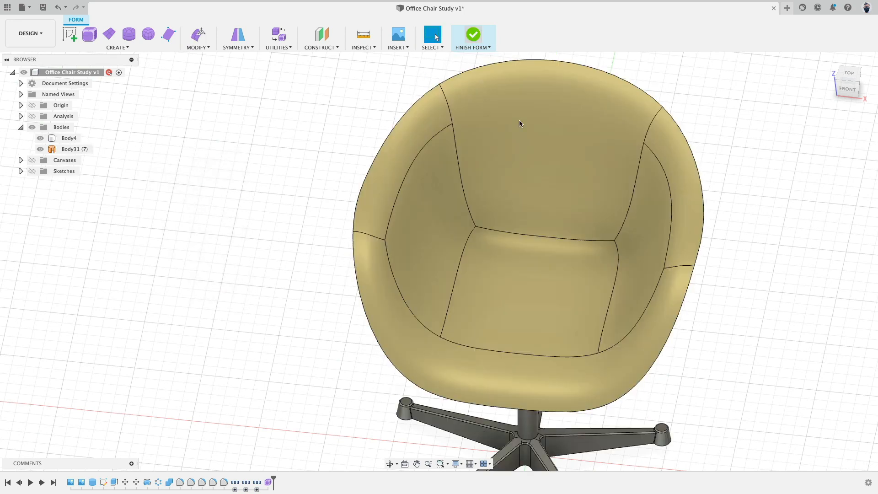
Step: Thicken the shell surface 0.50 in on one side as a new body and remove the original surface body
shift+middle_drag(520, 123, 418, 163)
click(71, 149)
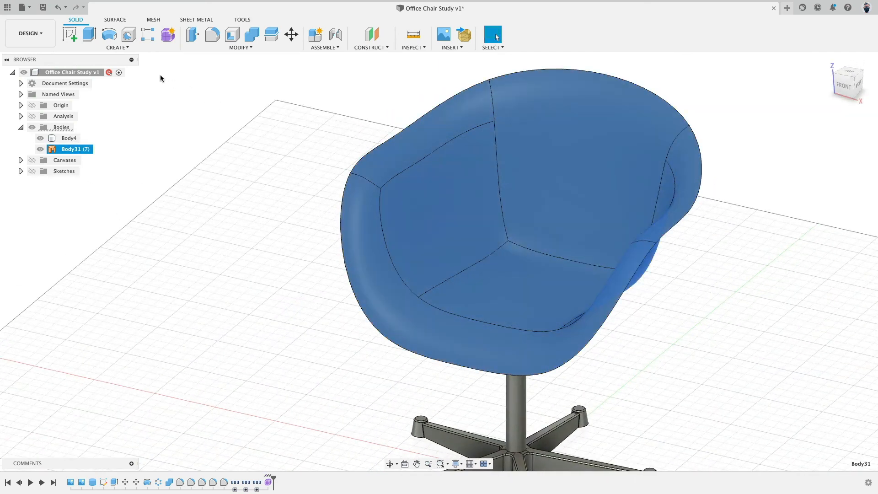
click(132, 50)
click(105, 262)
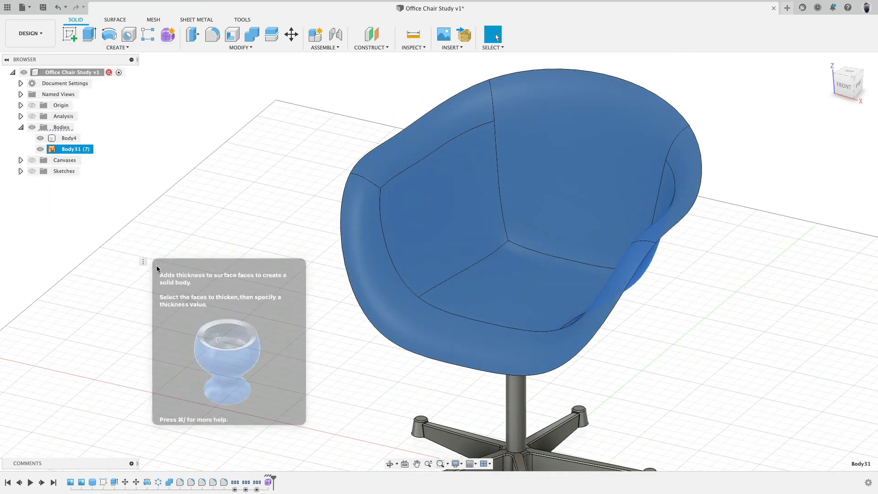
click(476, 226)
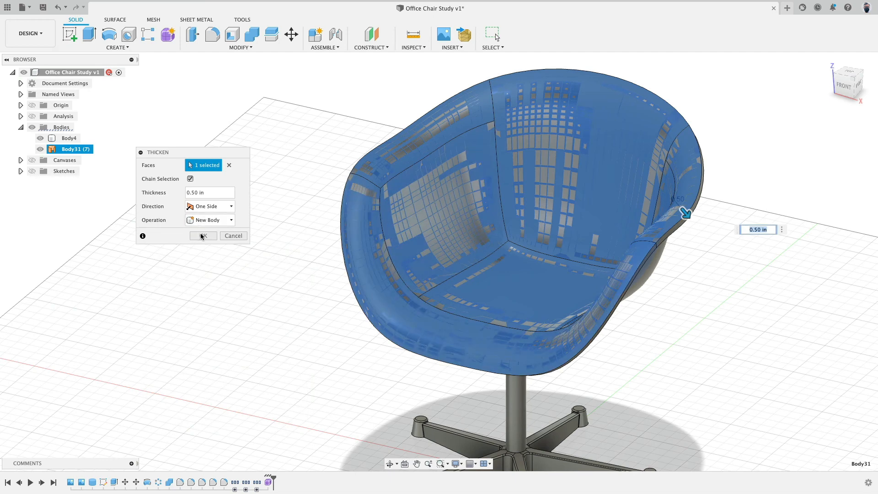
click(202, 236)
right_click(74, 150)
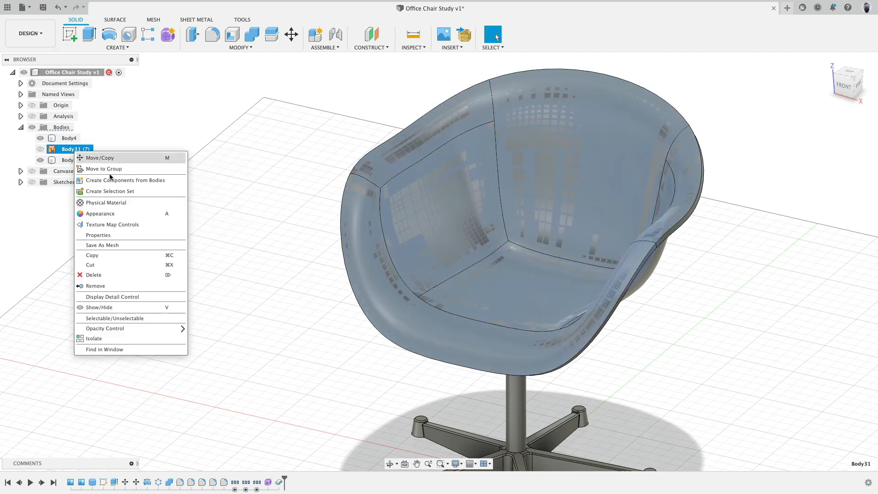
click(118, 288)
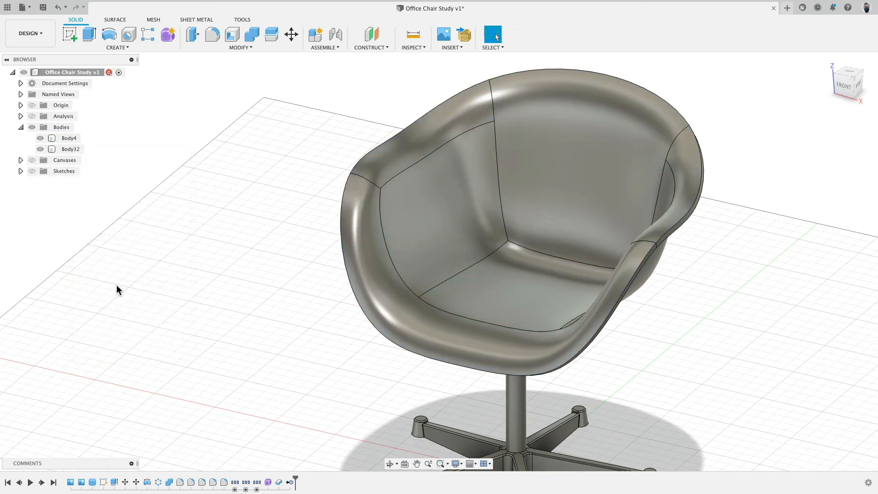
Step: Try suppressing the seat's form, thicken and remove features in the timeline, and undo the suppression
shift+middle_drag(270, 279, 396, 327)
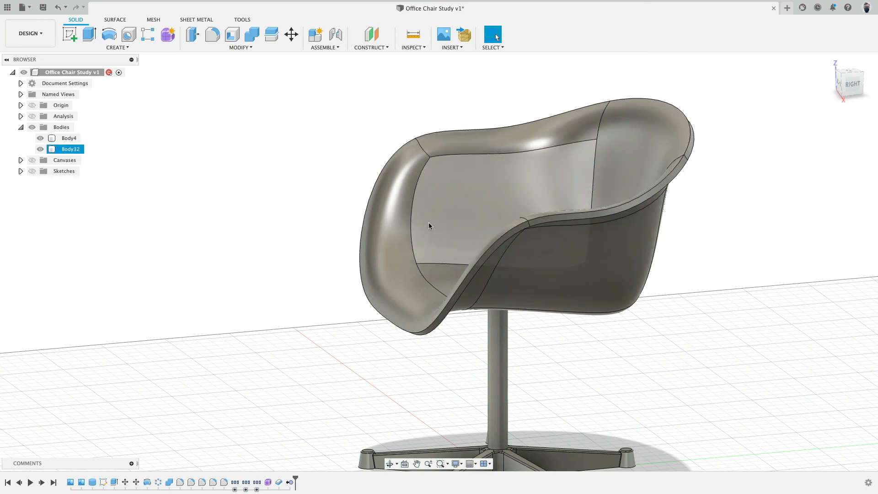
shift+middle_drag(427, 221, 281, 280)
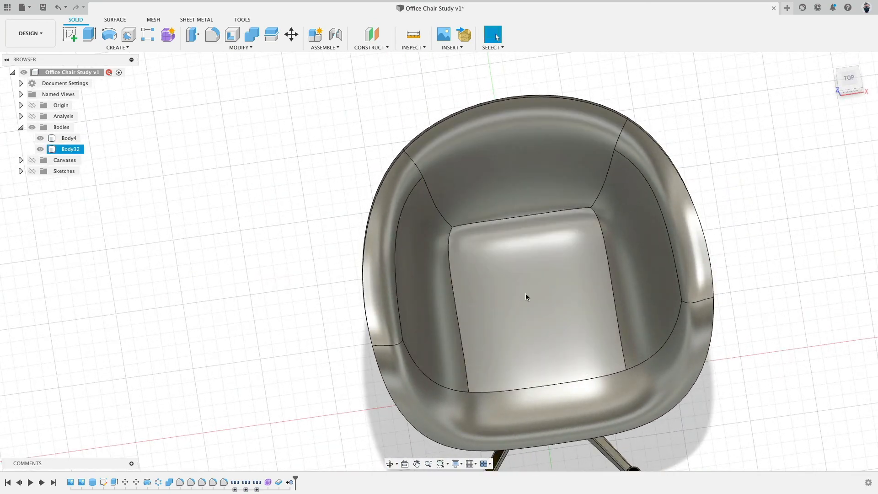
shift+middle_drag(550, 333, 608, 251)
click(842, 91)
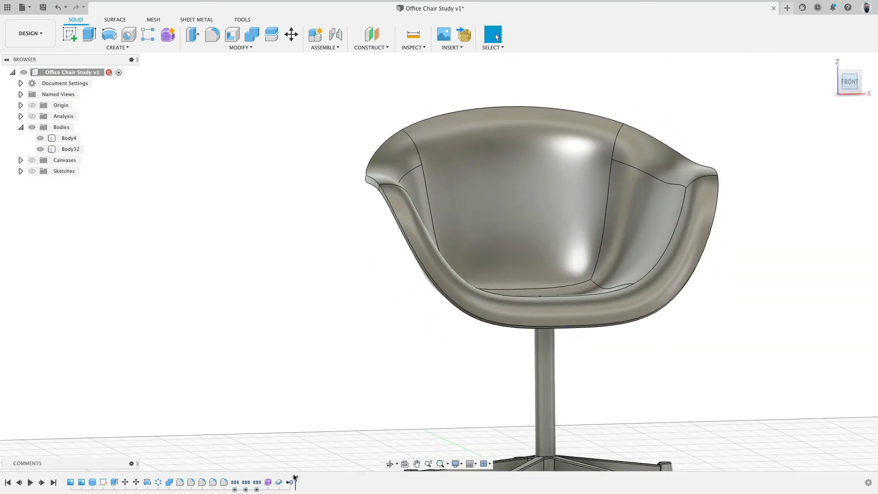
click(269, 483)
right_click(274, 483)
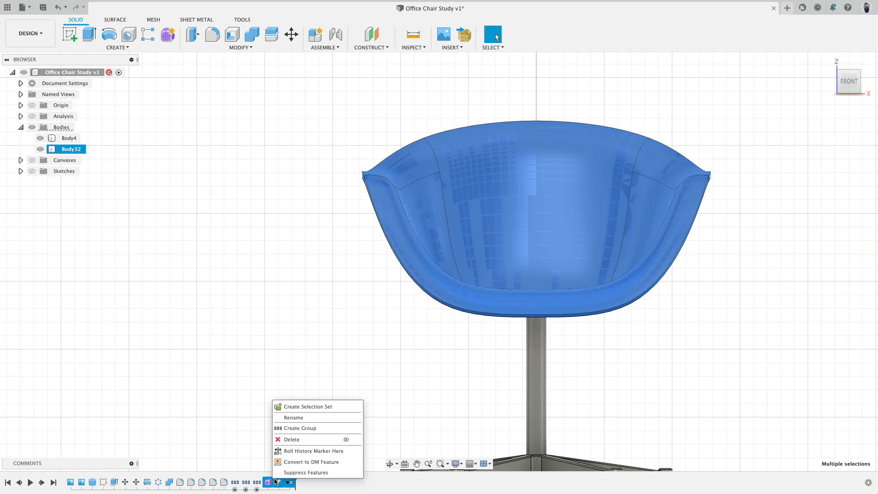
click(285, 474)
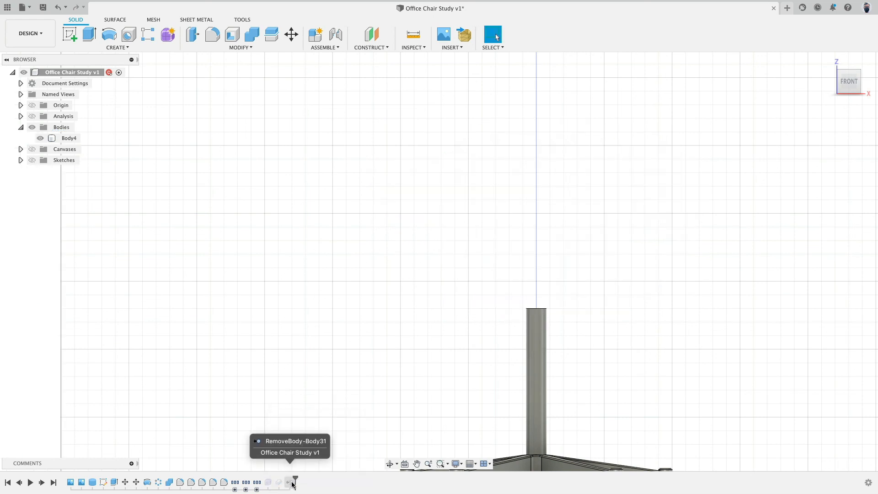
key(super+z)
Step: Group the seat's form, thicken and remove features in the timeline and name the group Idea 4
click(290, 483)
click(268, 483)
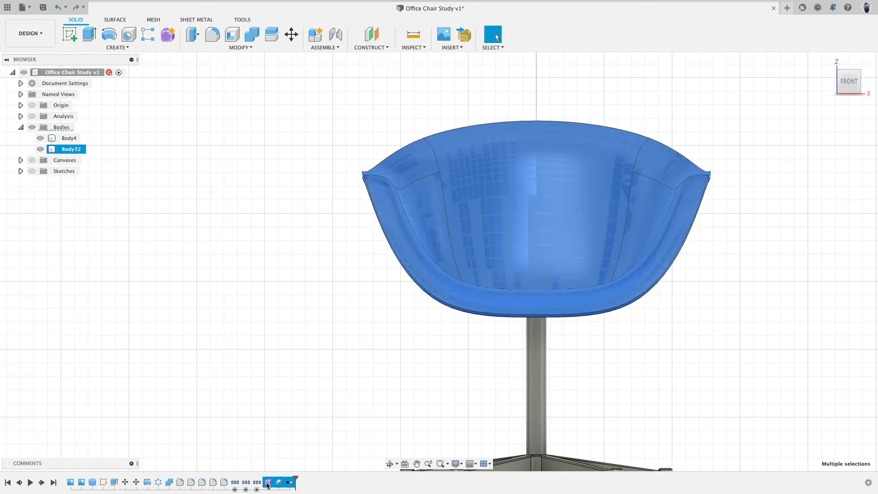
right_click(268, 483)
click(290, 438)
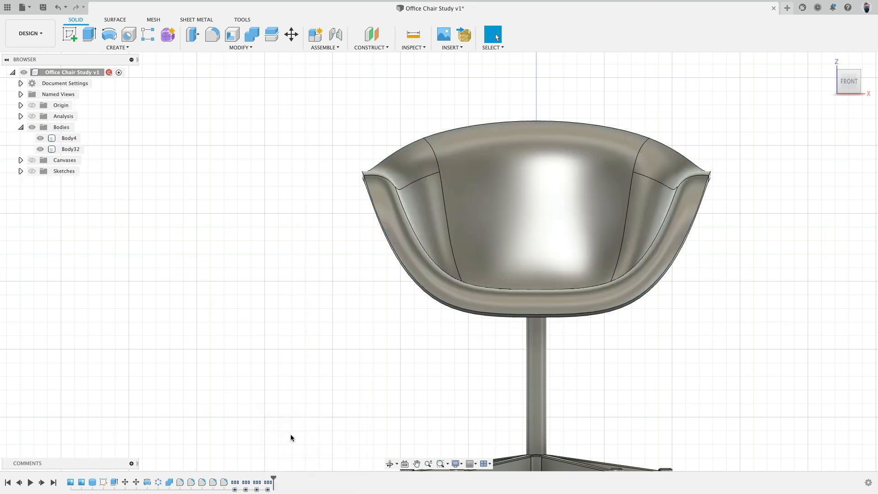
right_click(268, 484)
click(288, 441)
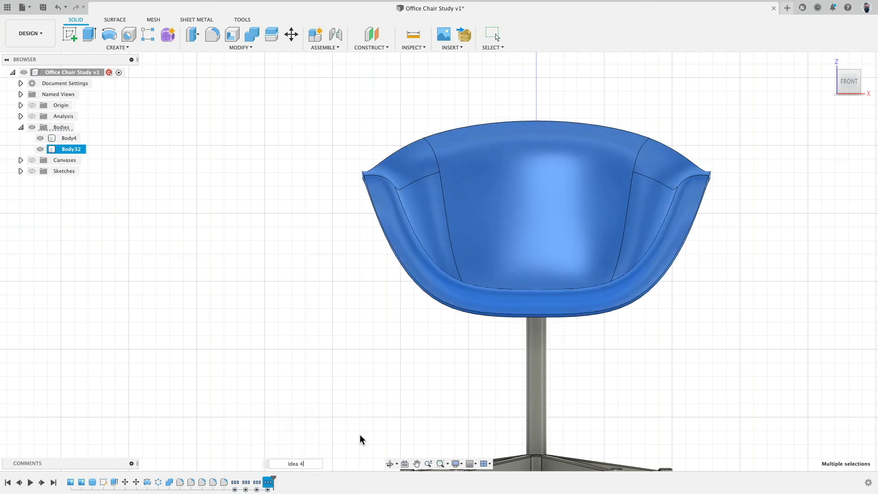
Step: Suppress the Idea 4 timeline group and unsuppress it to check the seat concept with its base
right_click(271, 483)
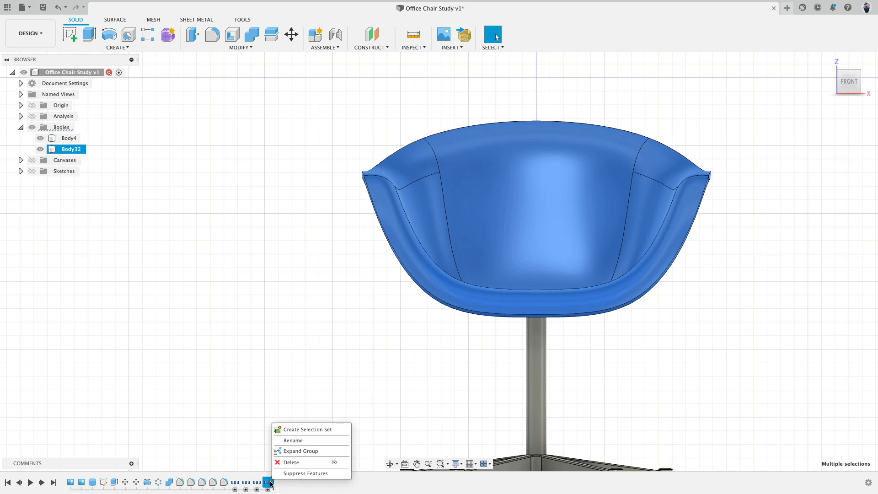
click(283, 474)
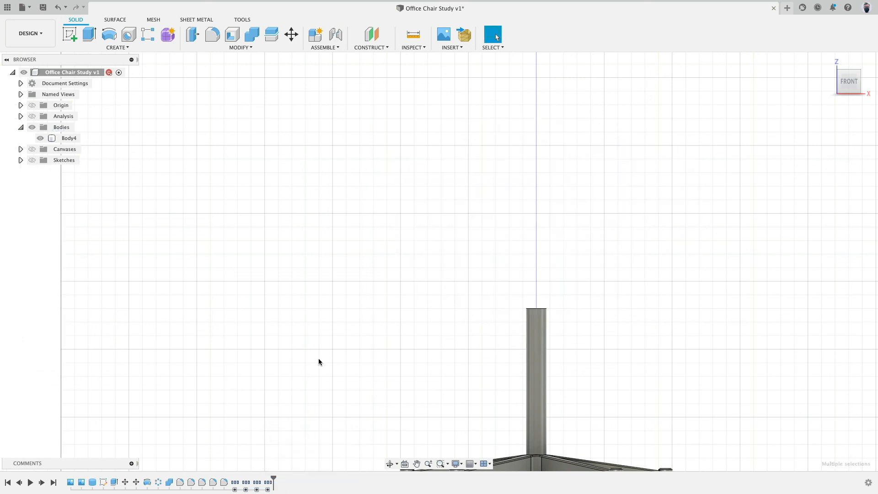
right_click(269, 483)
click(294, 473)
scroll(500, 402, up, 2)
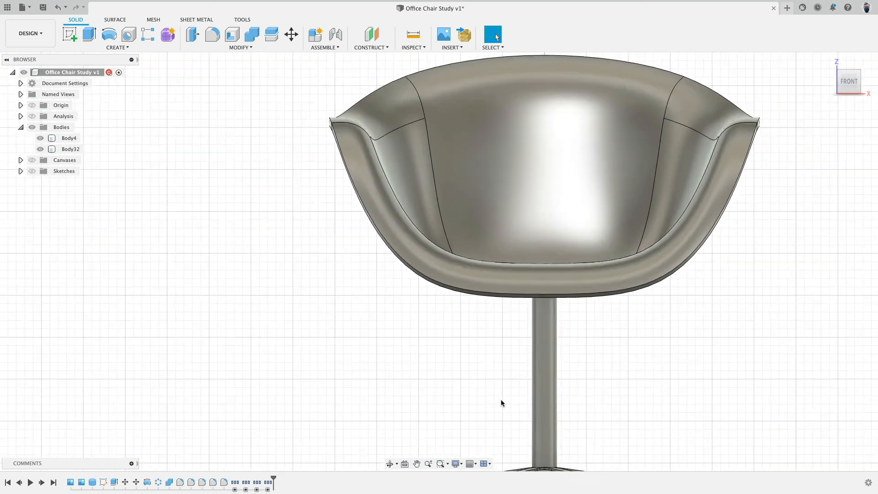
scroll(532, 392, down, 3)
shift+middle_drag(532, 392, 539, 333)
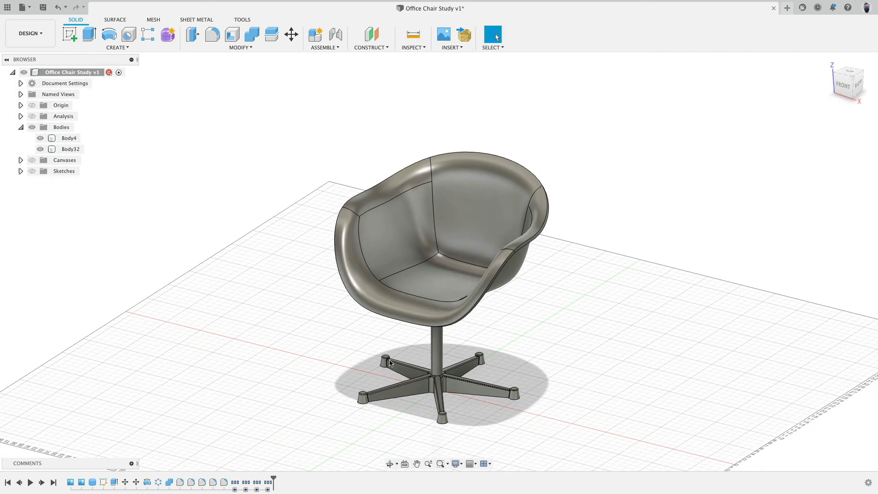
Step: Unsuppress the three earlier idea groups in the timeline
click(234, 482)
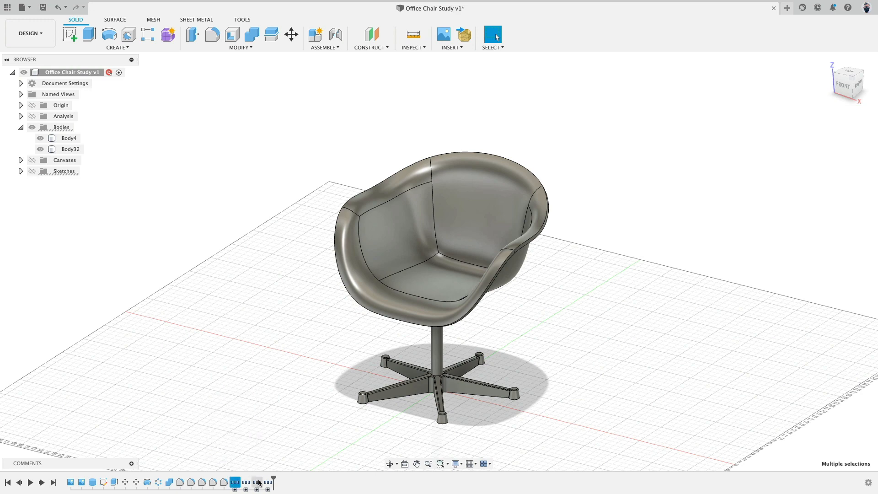
right_click(261, 483)
click(279, 473)
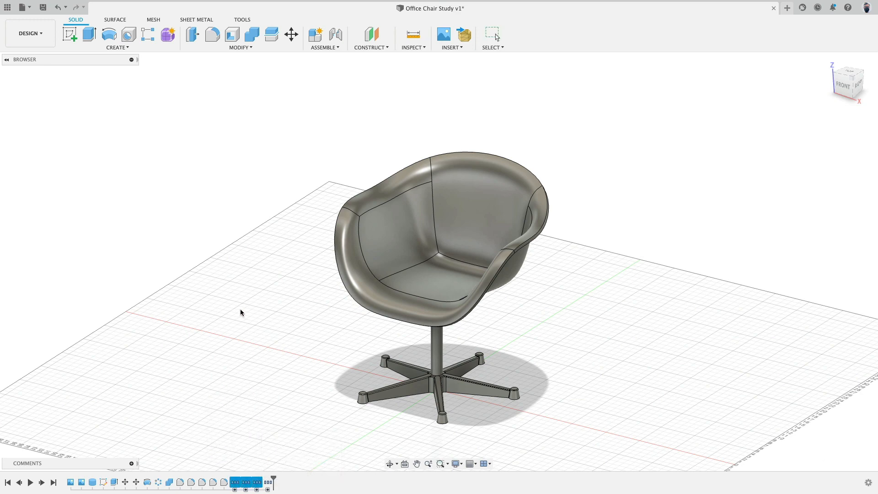
Step: Hide all the seat concept bodies and the chair base body
click(41, 193)
click(40, 182)
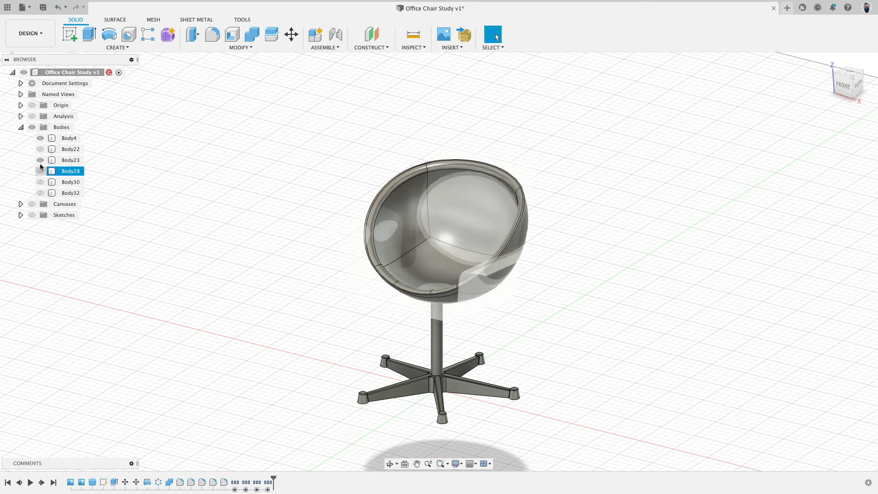
click(40, 171)
click(40, 160)
click(40, 138)
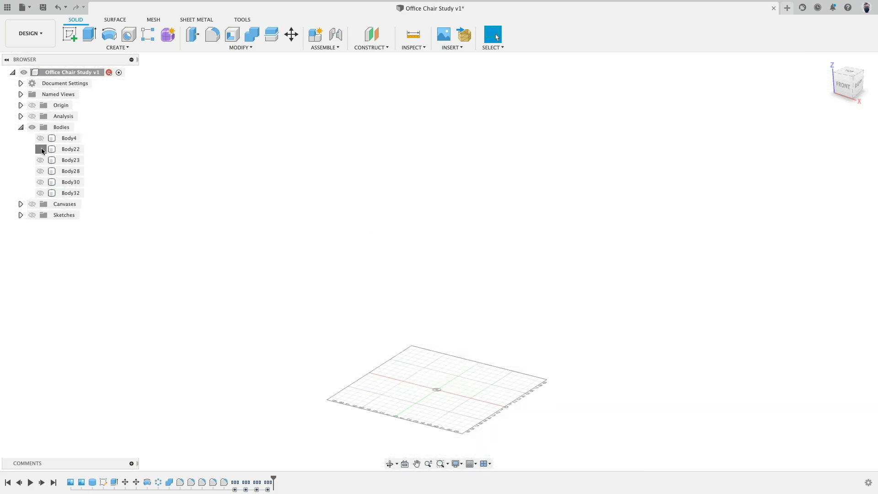
Step: Show the seat bodies Body22, Body23, Body28 and Body30 one at a time and examine each concept's shape
click(40, 150)
click(40, 149)
click(40, 160)
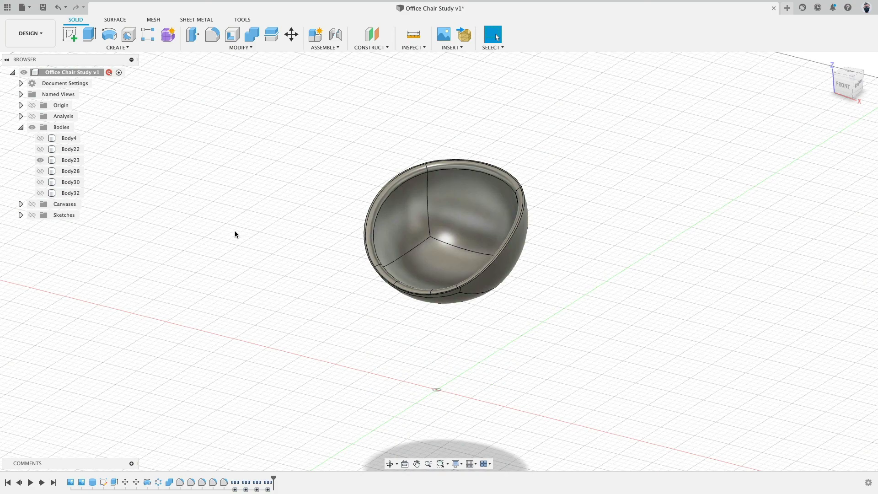
shift+middle_drag(235, 233, 186, 226)
click(40, 160)
click(41, 171)
click(40, 171)
click(40, 182)
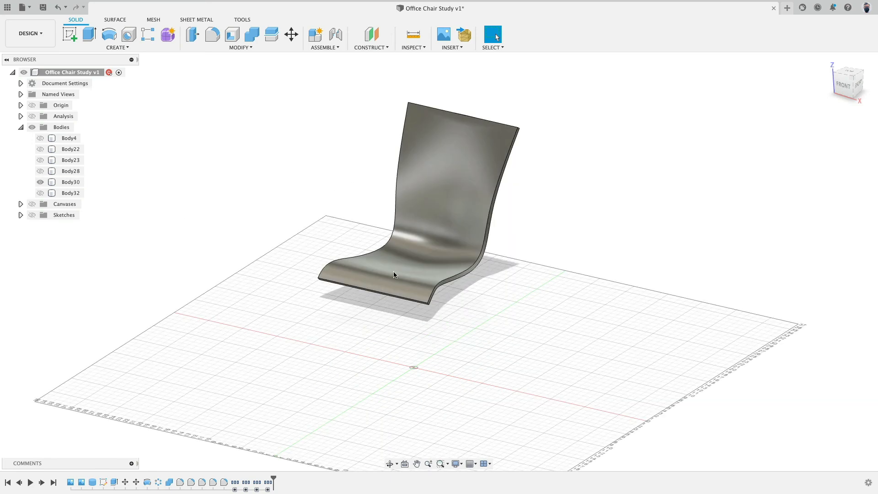
shift+middle_drag(394, 274, 378, 250)
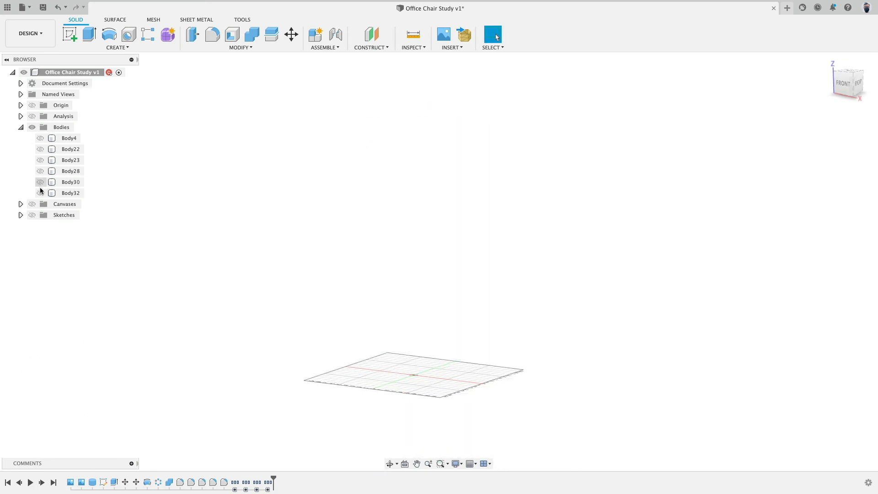
Step: Show only the shell seat Body32, examine it from the side and front, and hide it again
click(40, 193)
shift+middle_drag(267, 243, 327, 288)
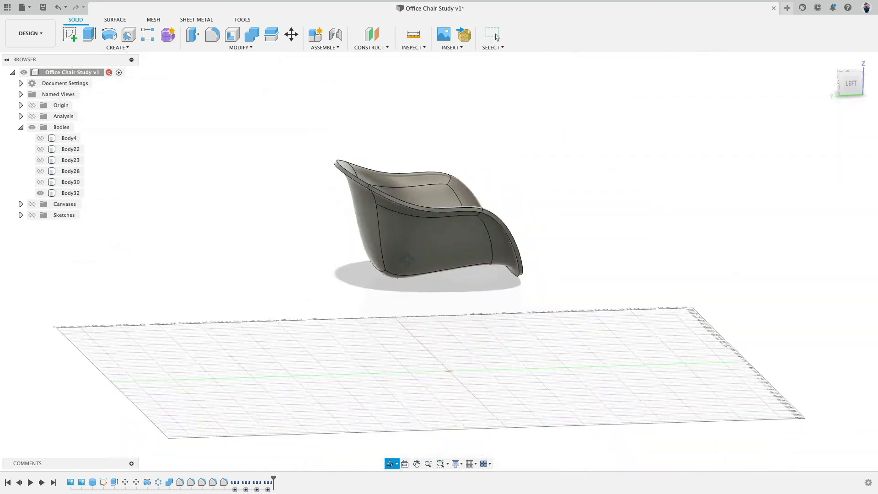
shift+middle_drag(407, 260, 319, 274)
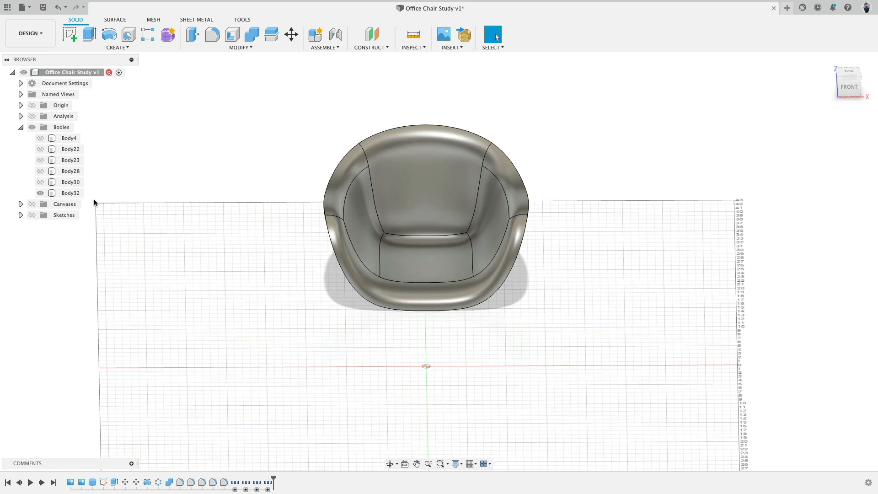
click(41, 193)
Step: Compare the seat concepts by showing and hiding Body23, Body28, Body32 and Body30 in turn
click(40, 160)
click(41, 161)
click(40, 171)
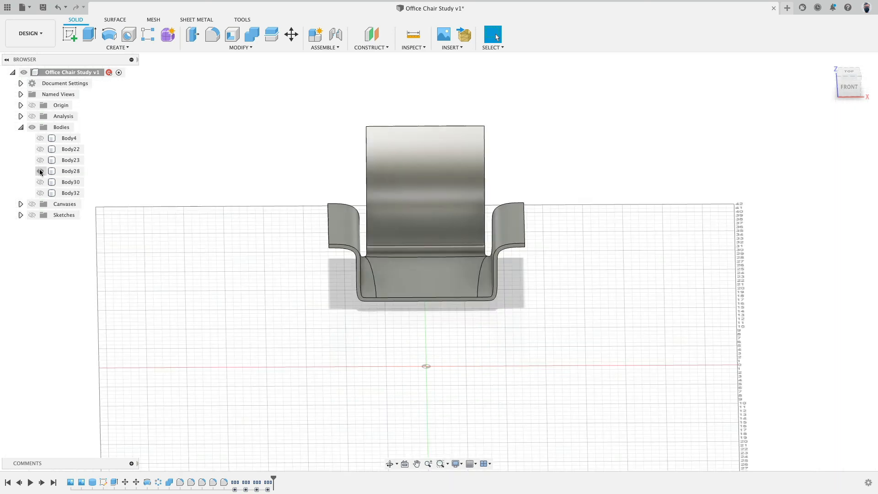
click(40, 171)
click(40, 193)
shift+middle_drag(261, 257, 220, 239)
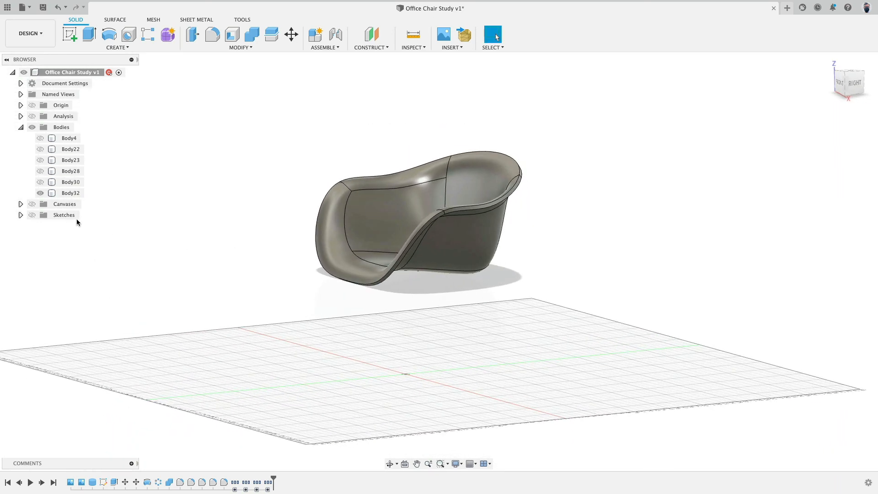
click(41, 193)
click(41, 182)
click(41, 182)
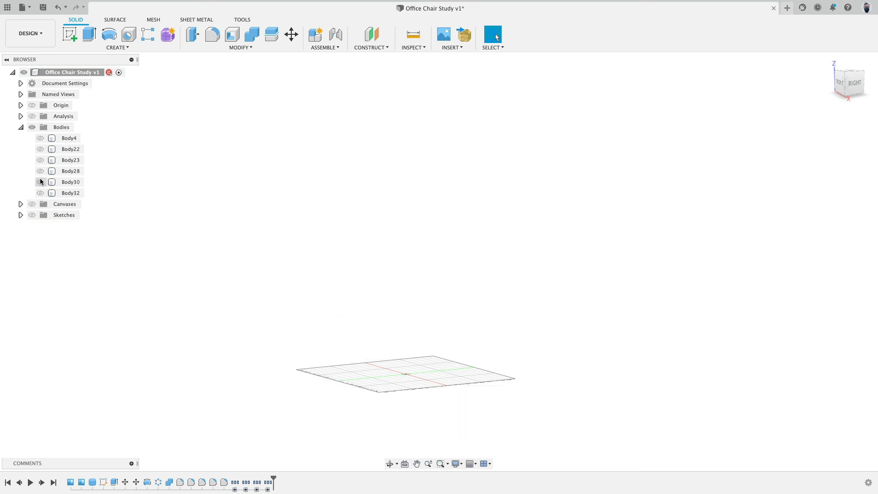
click(40, 171)
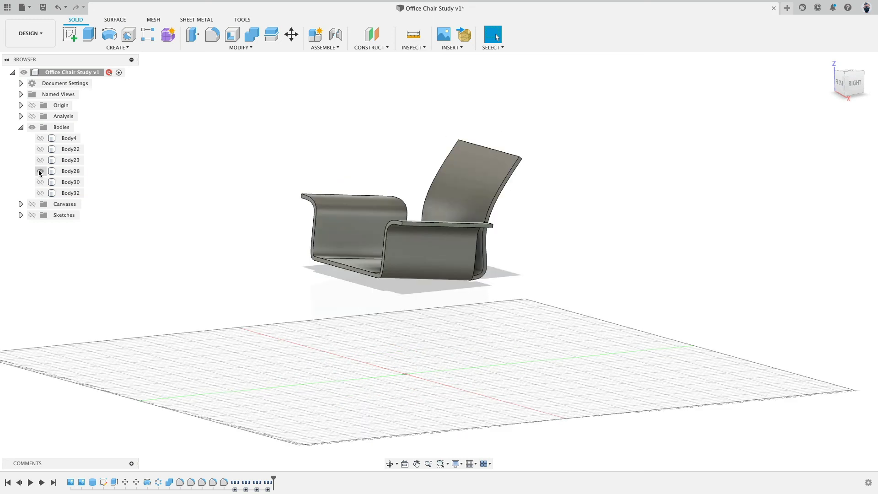
click(40, 171)
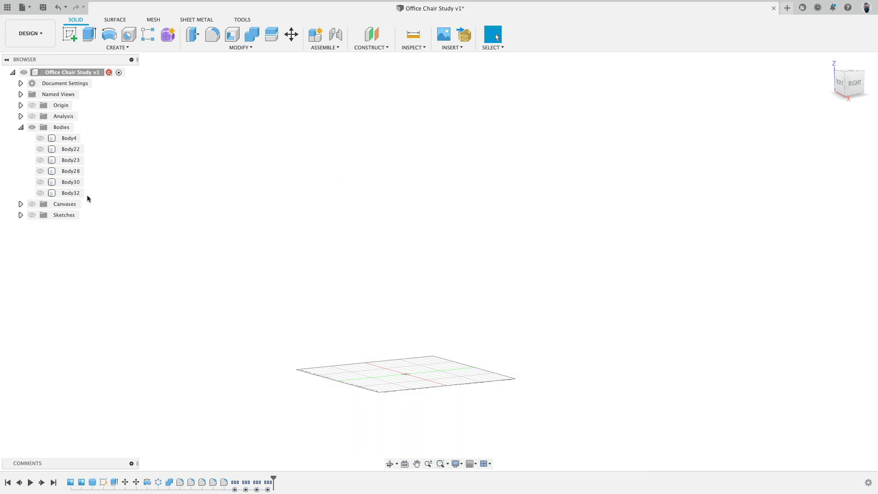
Step: Show the shell seat Body32 together with the chair base Body4 in the front view
click(38, 196)
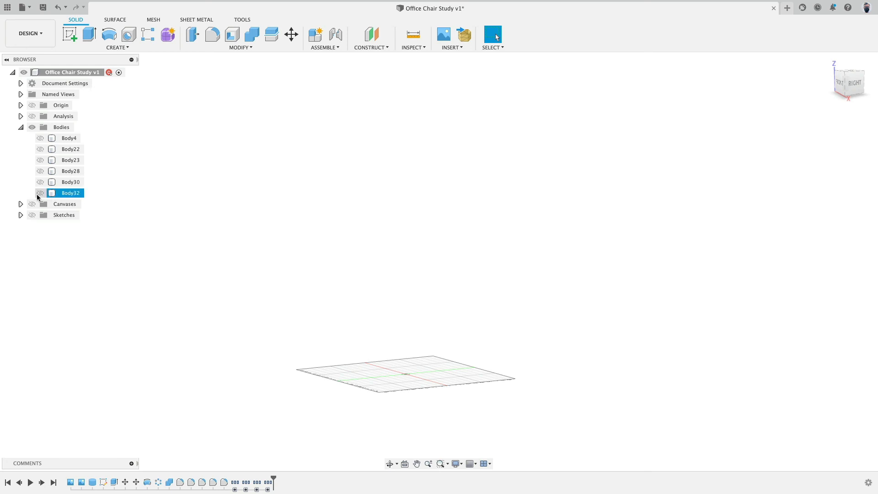
click(37, 195)
shift+middle_drag(201, 267, 412, 316)
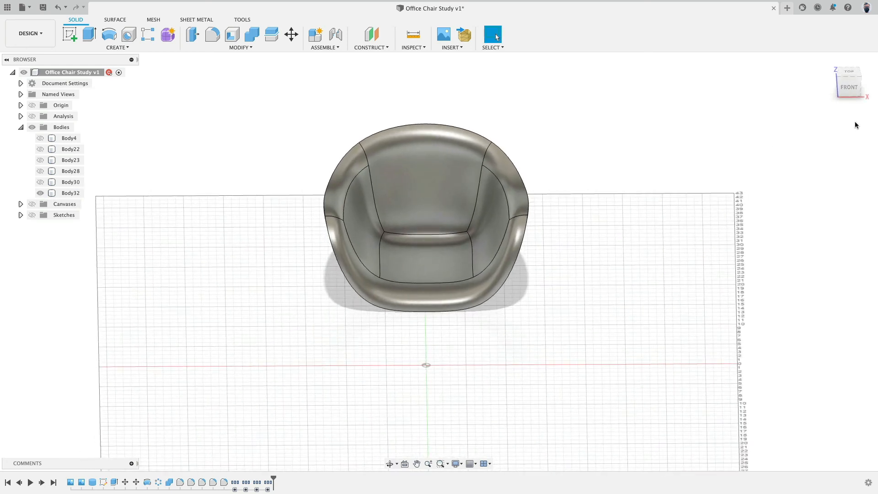
click(849, 89)
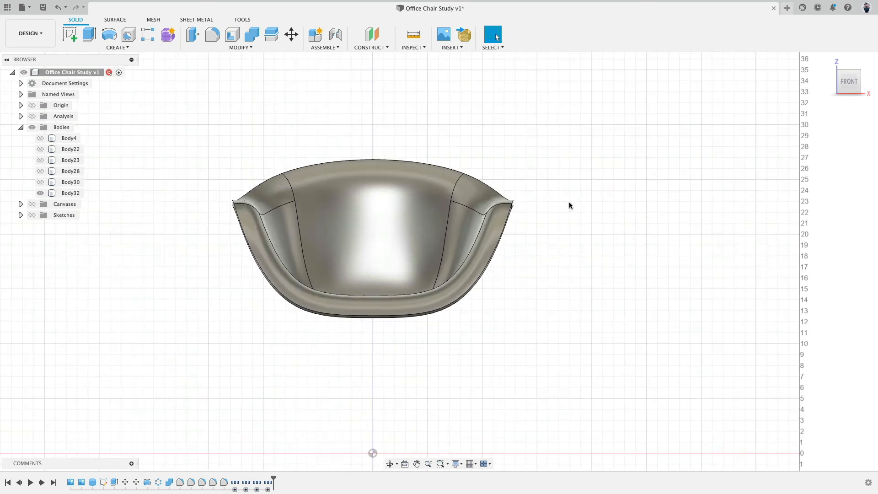
click(41, 138)
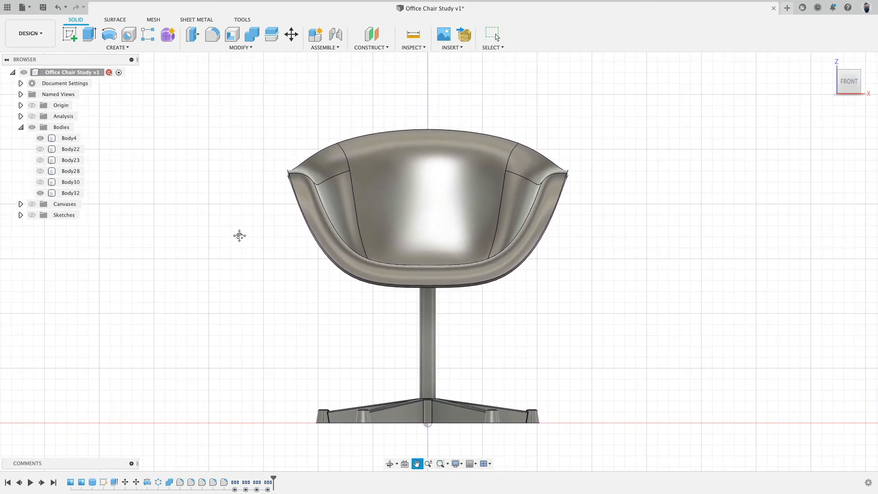